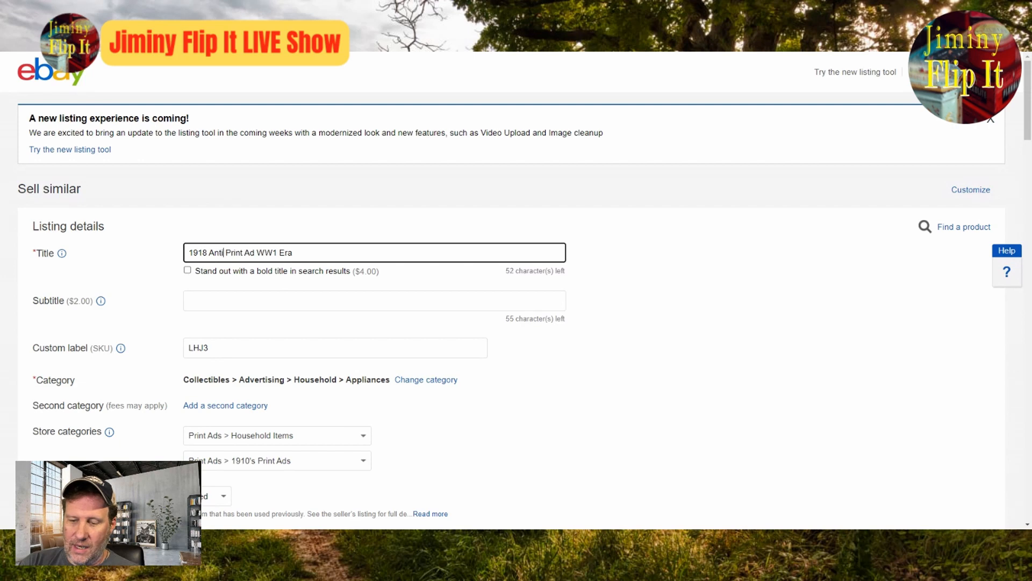
Step: Complete the listing title so it reads "1918 Antique Print Ad WW1 Era"
key(BackSpace)
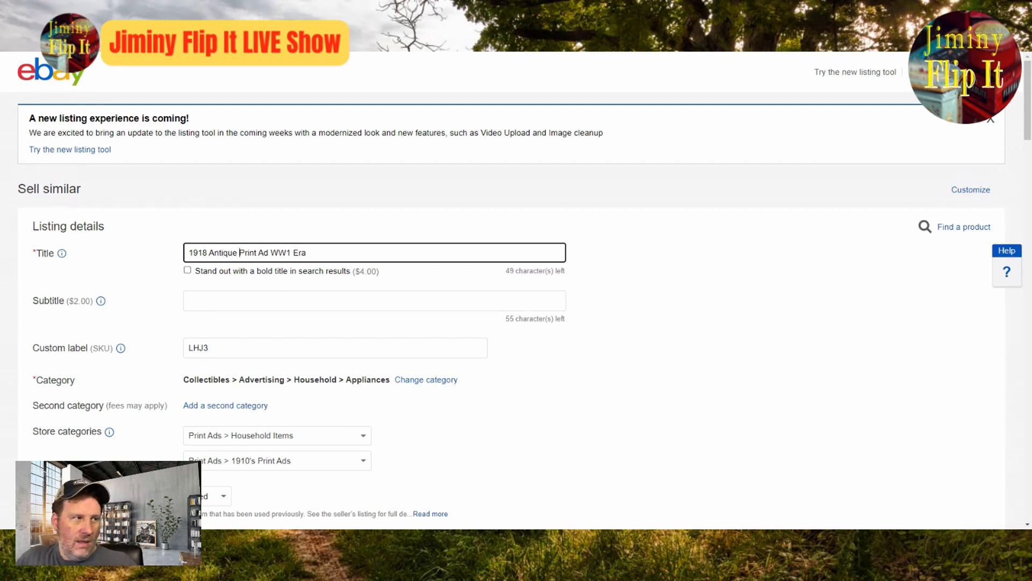
click(509, 365)
scroll(510, 366, down, 4)
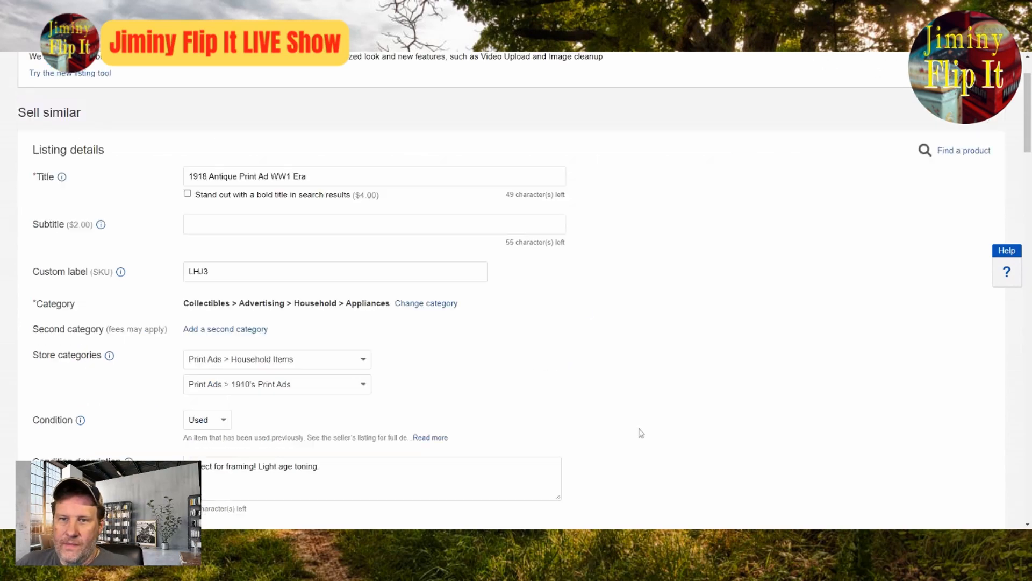
scroll(640, 392, up, 4)
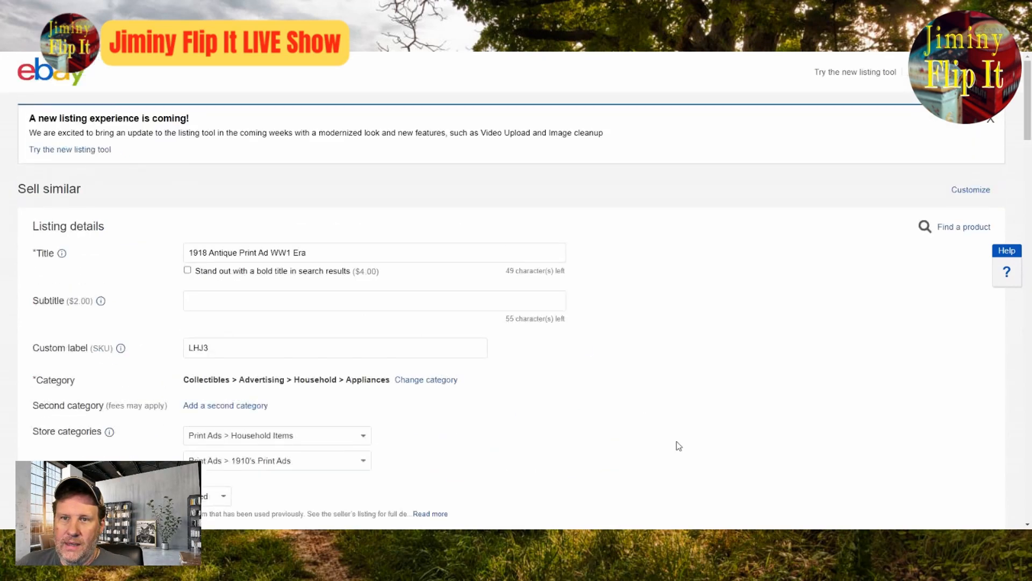
Step: Add the Buick print ad scan as the listing's main photo and check it at enlarged size
scroll(394, 408, down, 8)
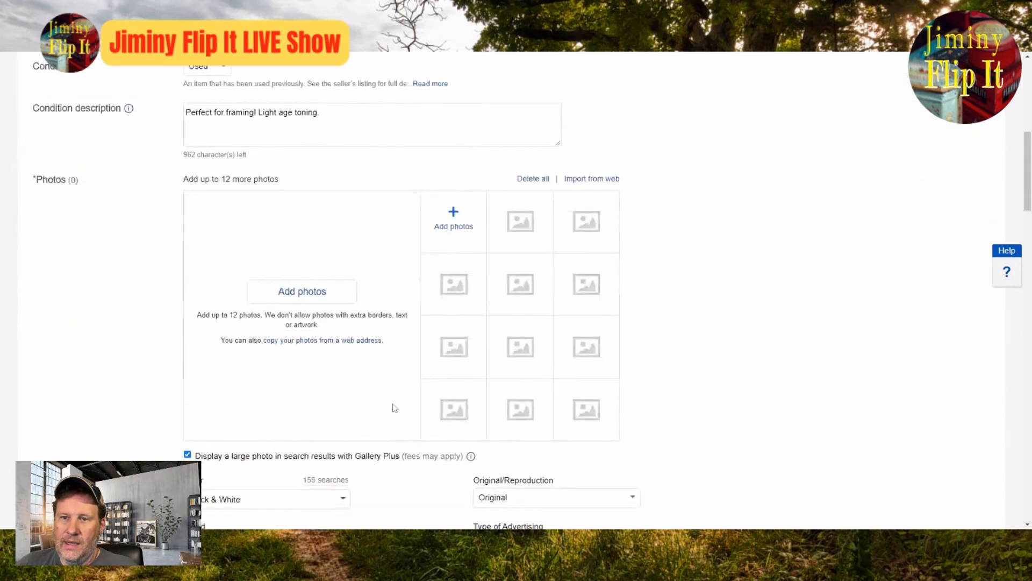
click(330, 295)
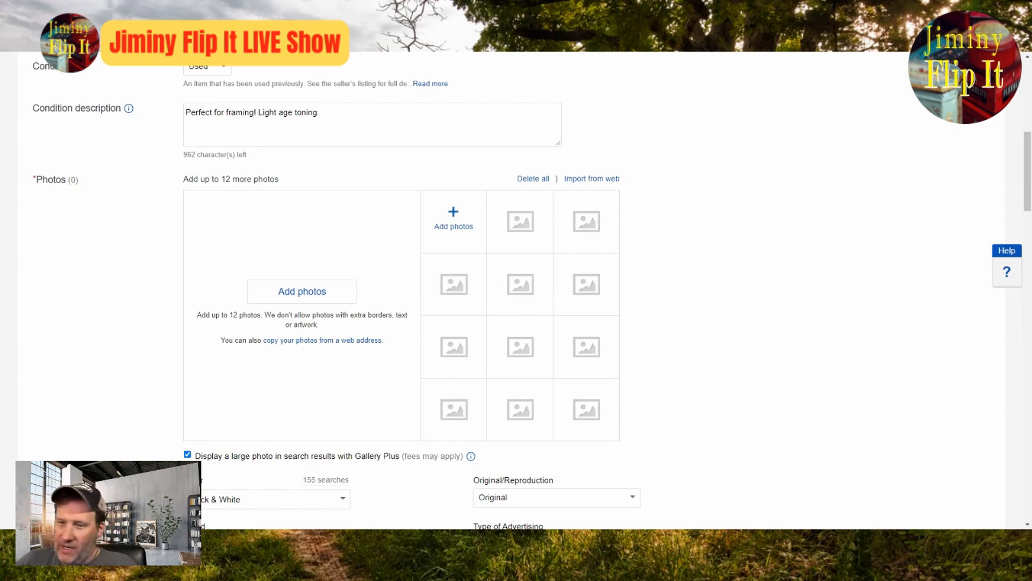
click(926, 504)
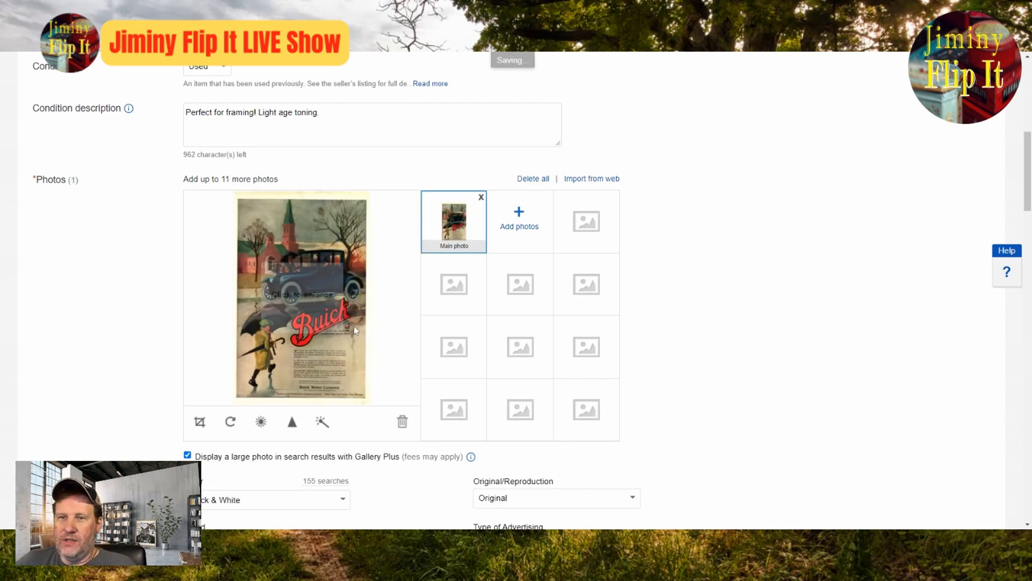
click(354, 326)
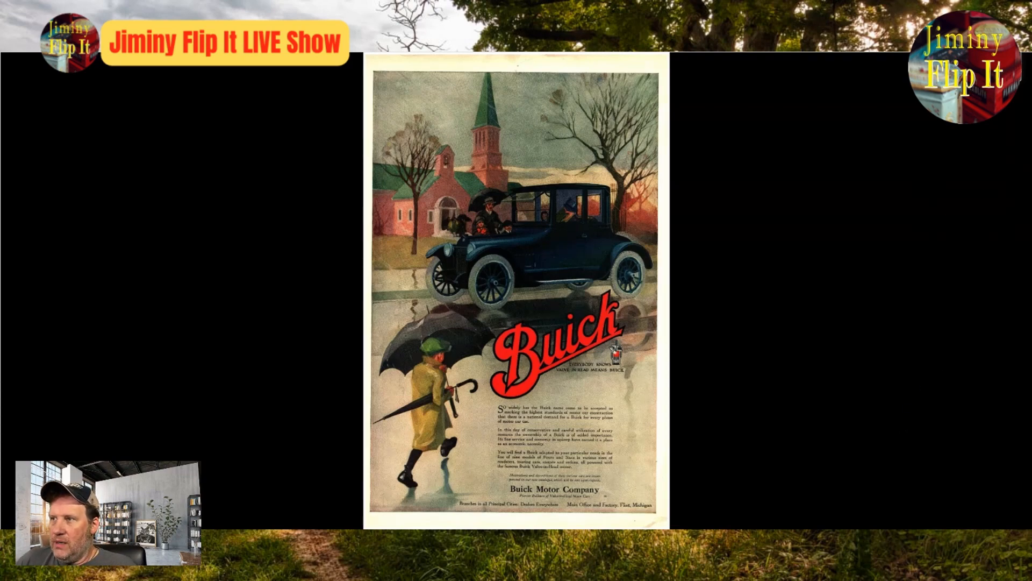
key(Escape)
Step: Insert "Buick" after 1918 in the listing title
scroll(480, 344, up, 8)
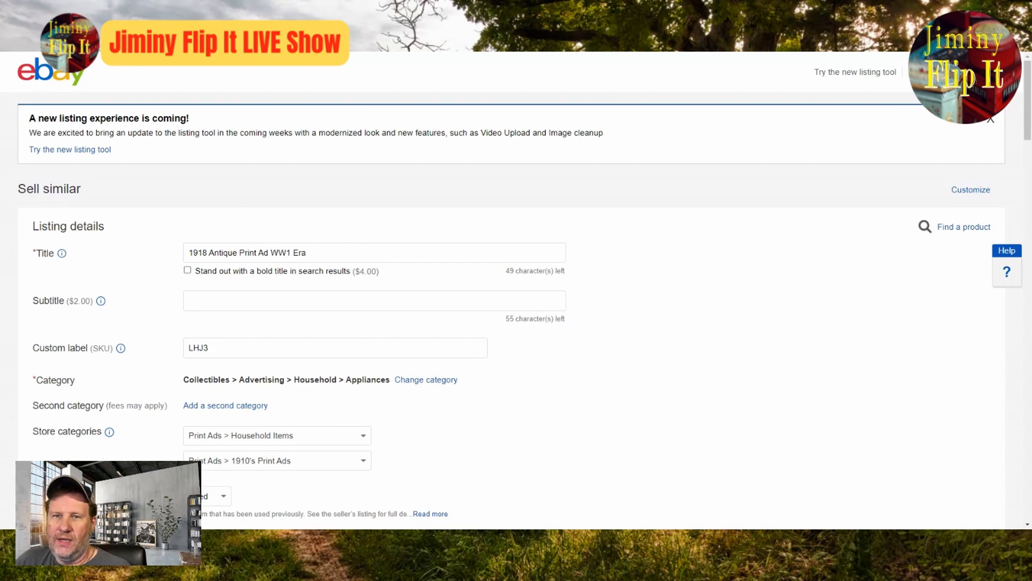
click(207, 253)
text(Bui)
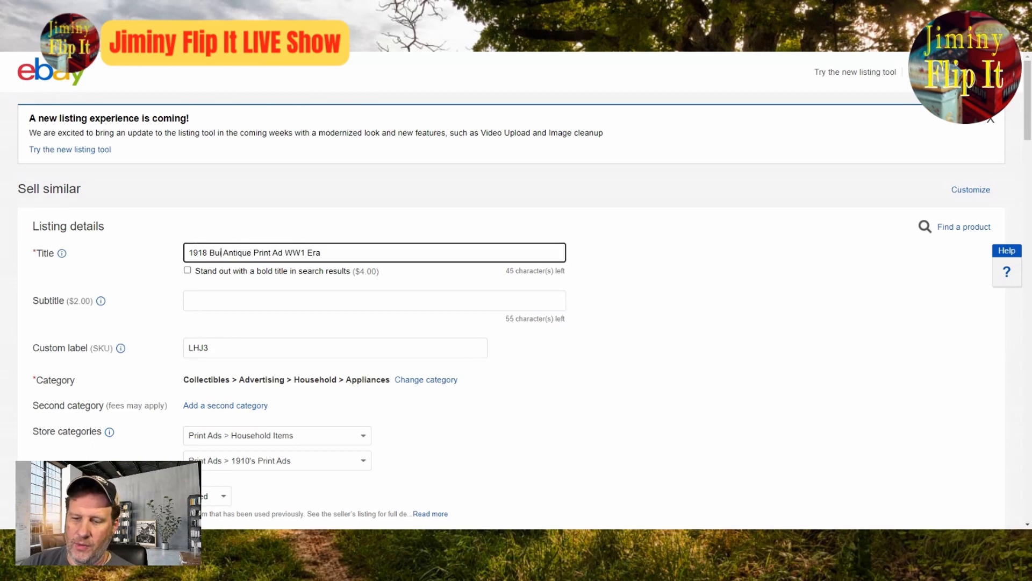
text(ck)
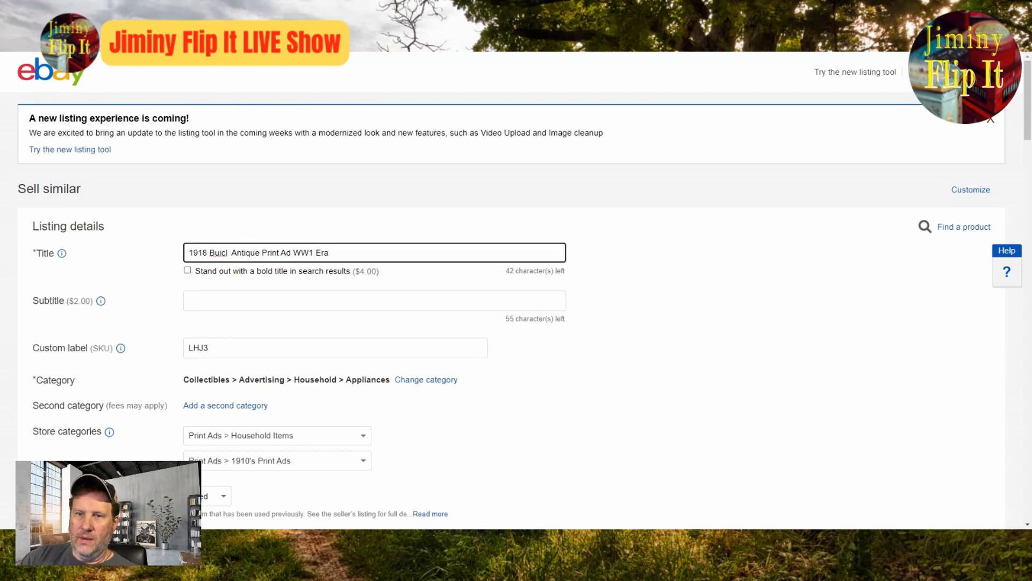
key(BackSpace)
key(BackSpace)
text(ck)
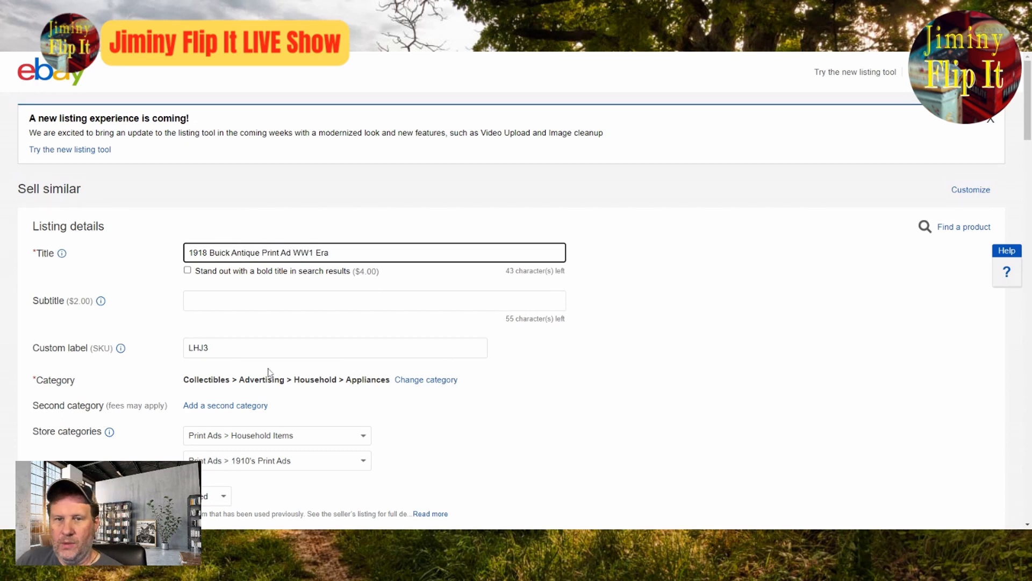
Step: Open the suggested categories for changing the listing's category
click(419, 380)
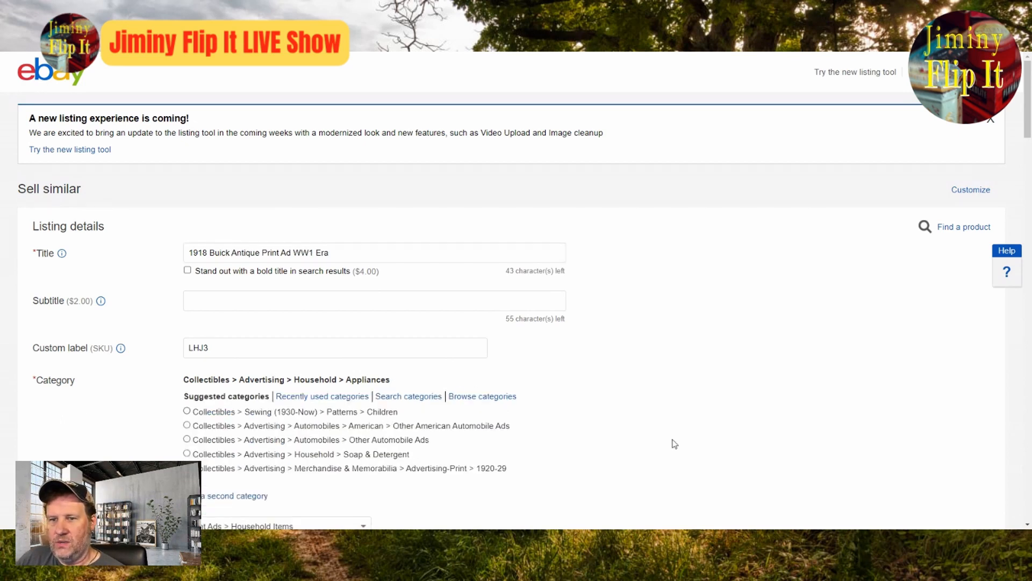
scroll(707, 452, down, 4)
scroll(686, 440, up, 4)
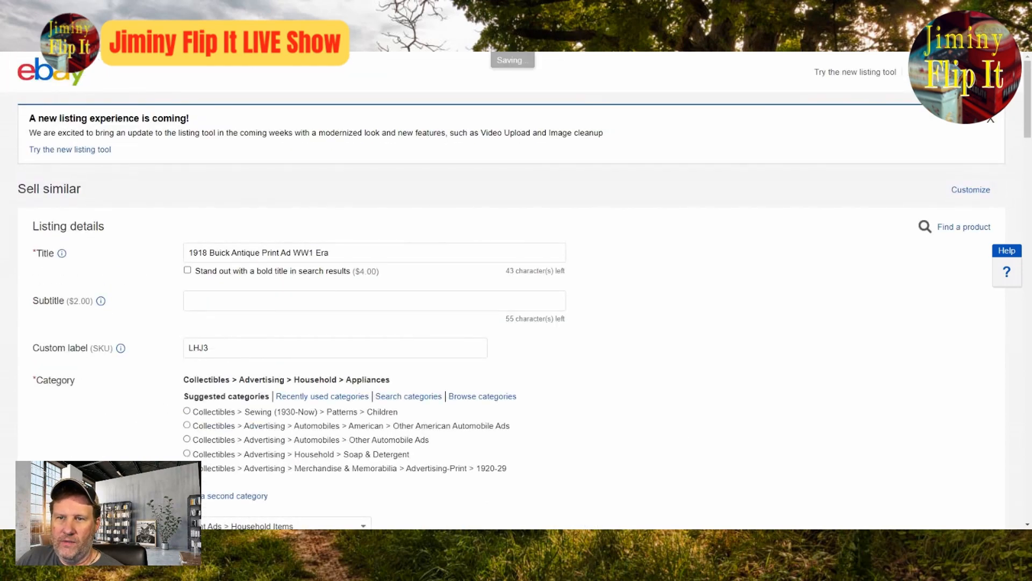
Step: Change the title to "1918 Buick Automobile Antique Print Ad" and choose the suggested category Collectibles > Advertising > Automobiles > American > Buick
drag(329, 252, 292, 252)
key(BackSpace)
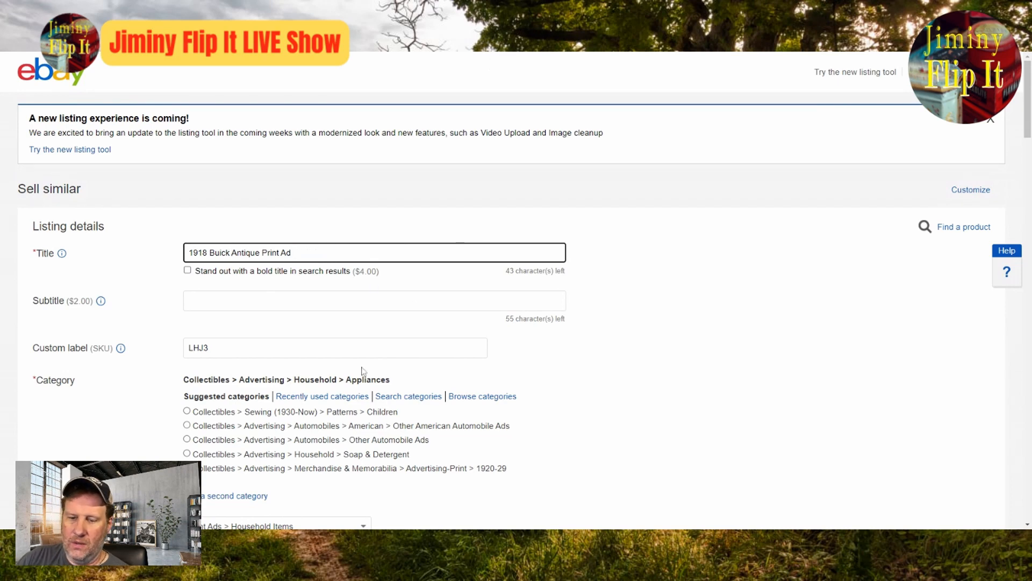
text(A)
text(utom)
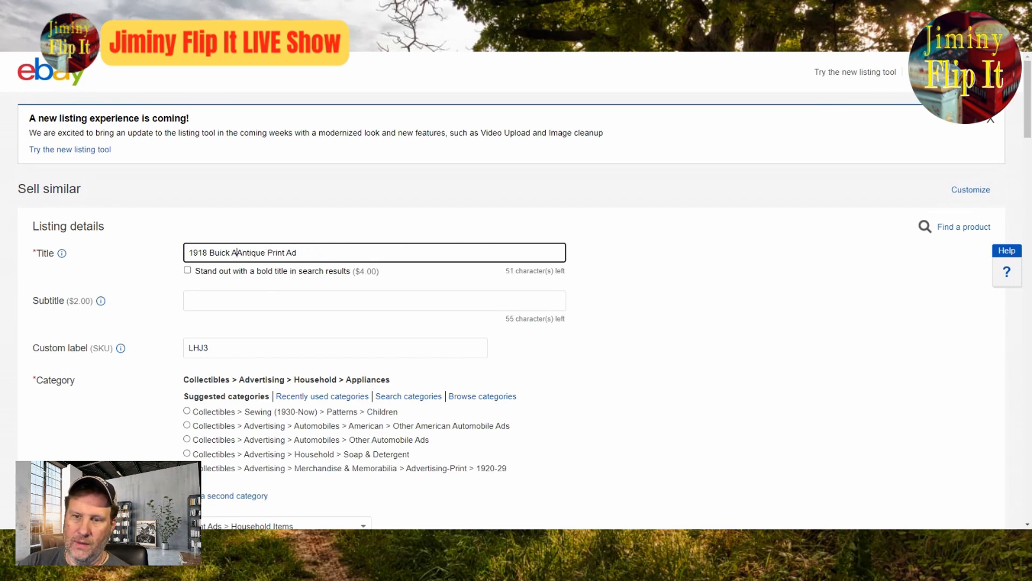
text(obile)
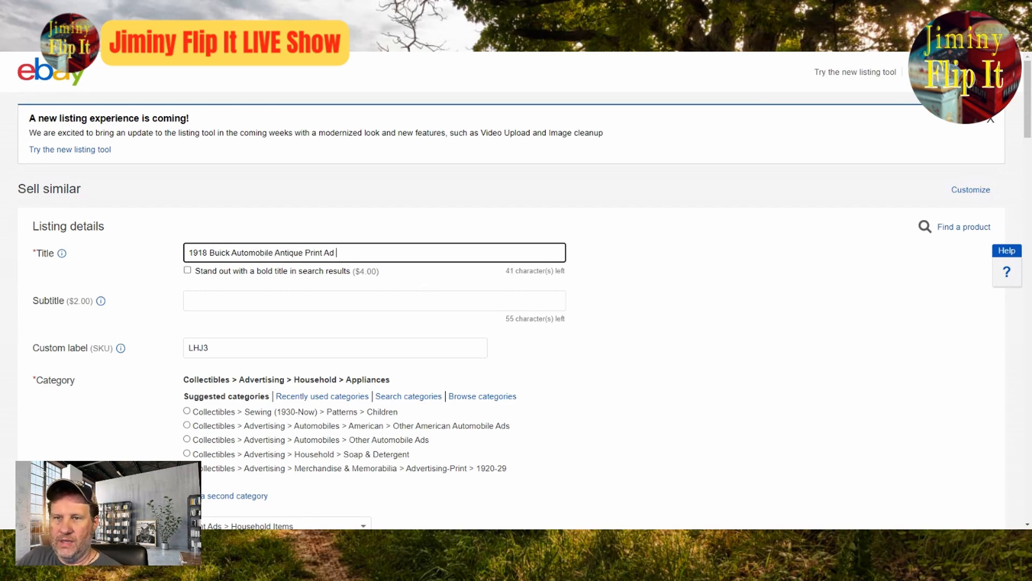
key(Tab)
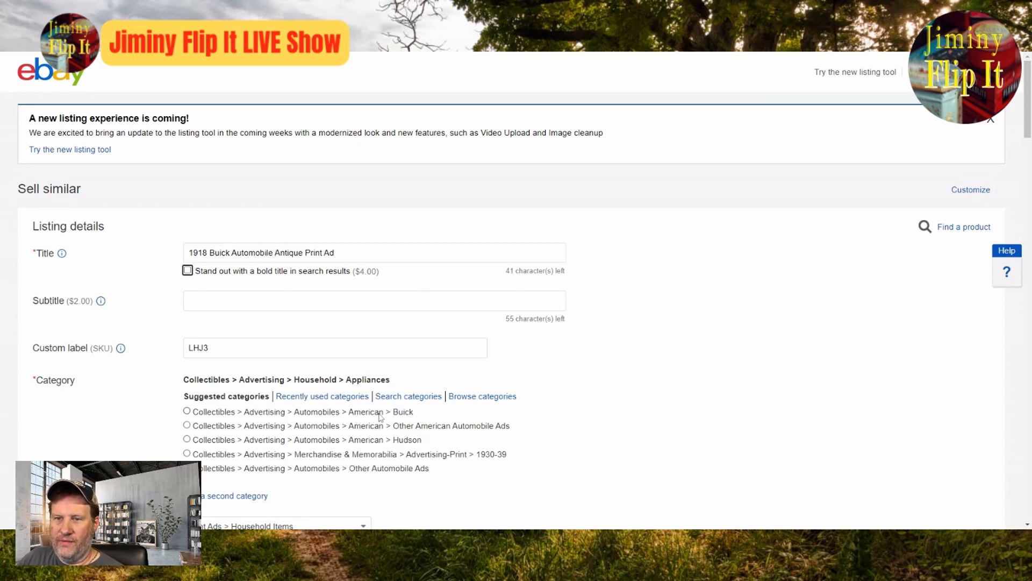
click(187, 412)
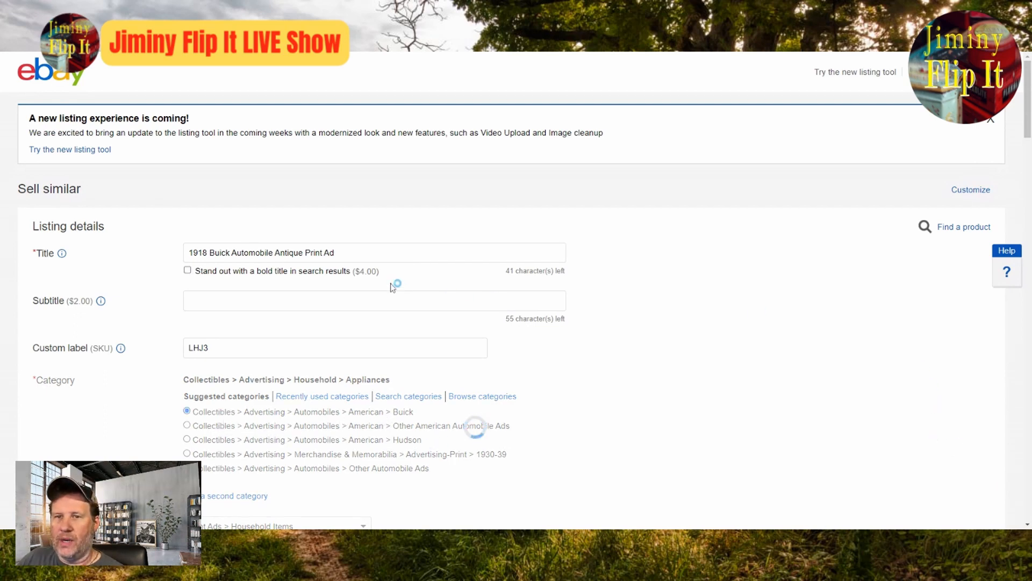
Step: Append "WW1 Era" to the end of the listing title
click(430, 252)
text(WW1 Era)
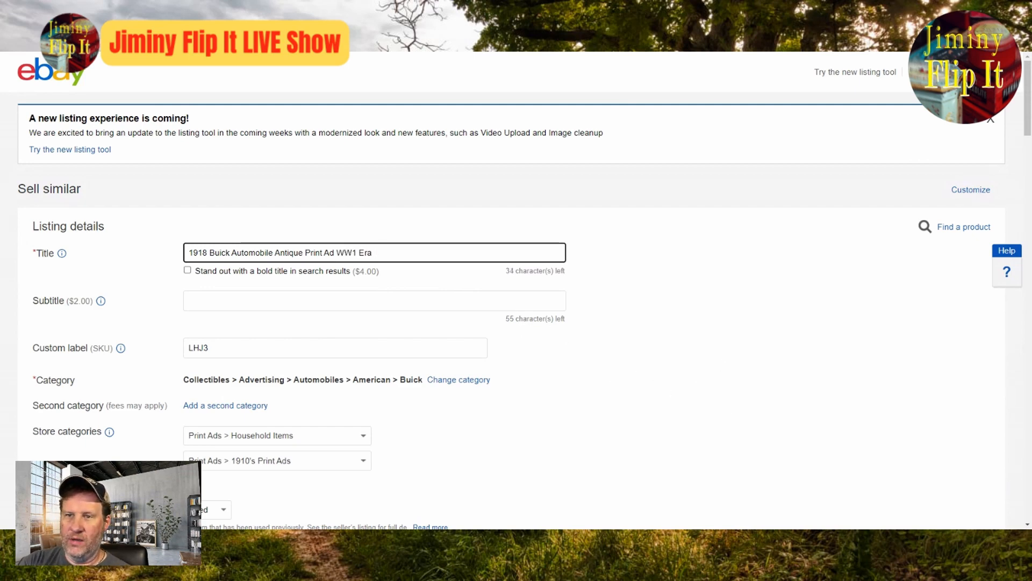
key(BackSpace)
Step: Accept the suggested item specifics Print Ad, Automobiles theme and Buick make, and set the color to Multi-color
scroll(358, 375, down, 10)
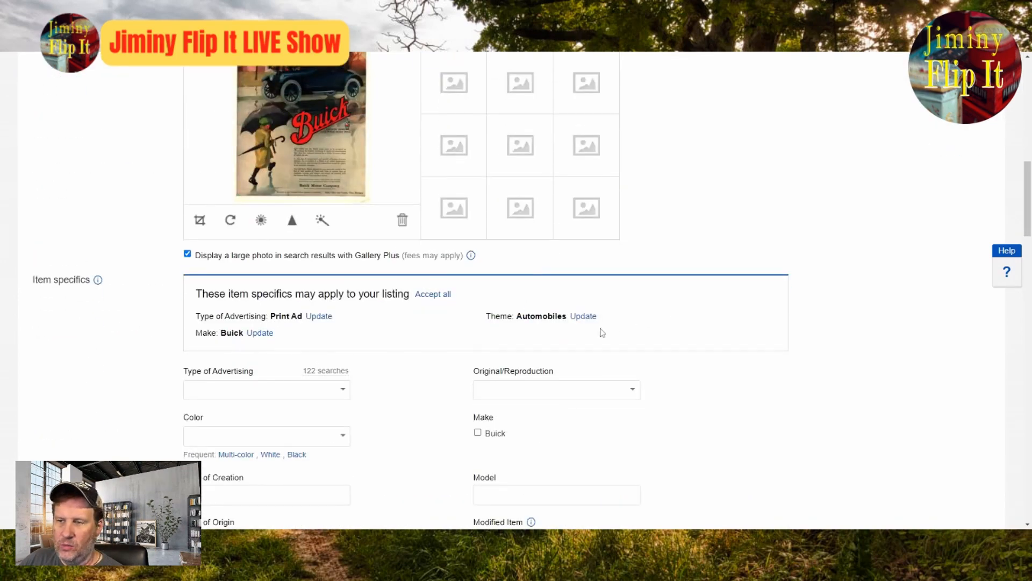
click(272, 334)
click(327, 321)
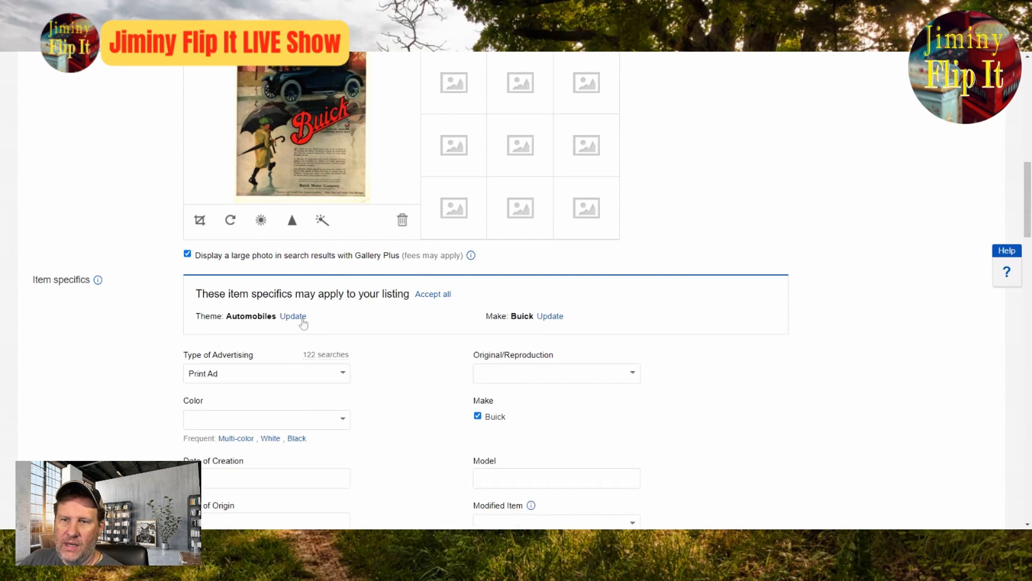
click(298, 319)
click(269, 319)
click(236, 389)
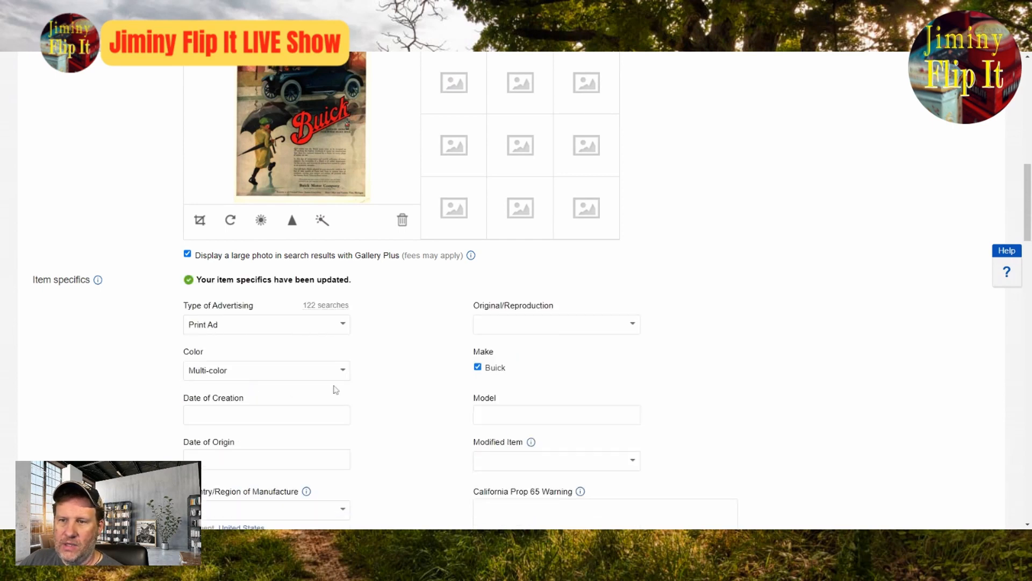
Step: Set Original/Reproduction to Original, the country of manufacture to United States and Modified Item to No
click(632, 298)
click(583, 320)
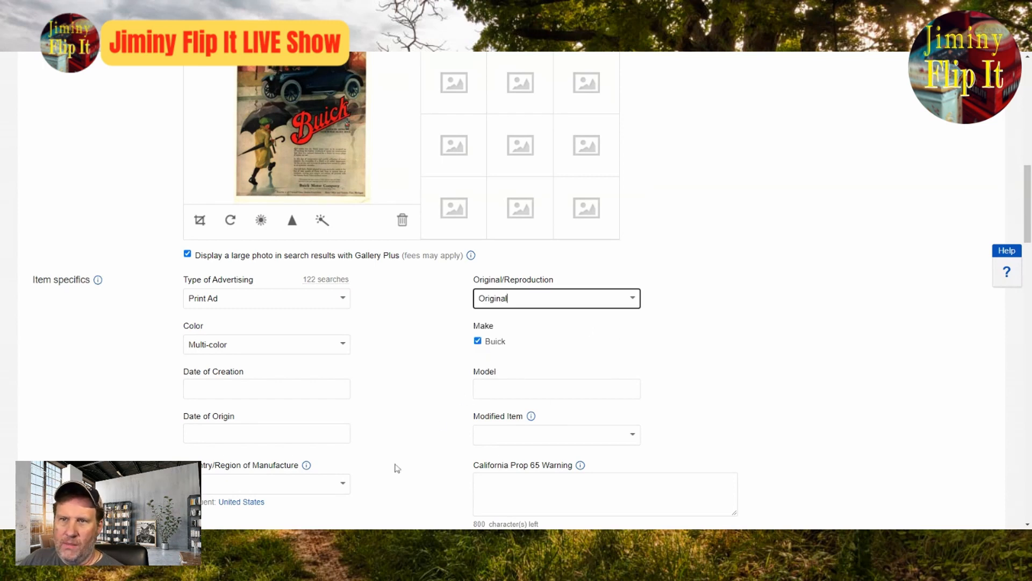
click(251, 505)
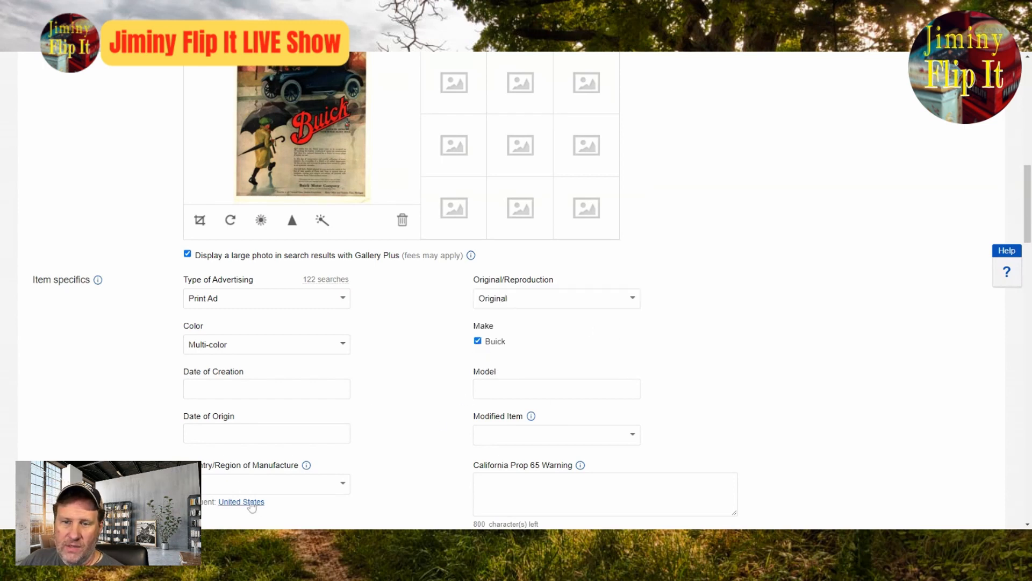
click(633, 434)
click(550, 454)
Step: Enter 1918 as both the date of creation and the date of origin, and set Country/Region to United States
click(301, 389)
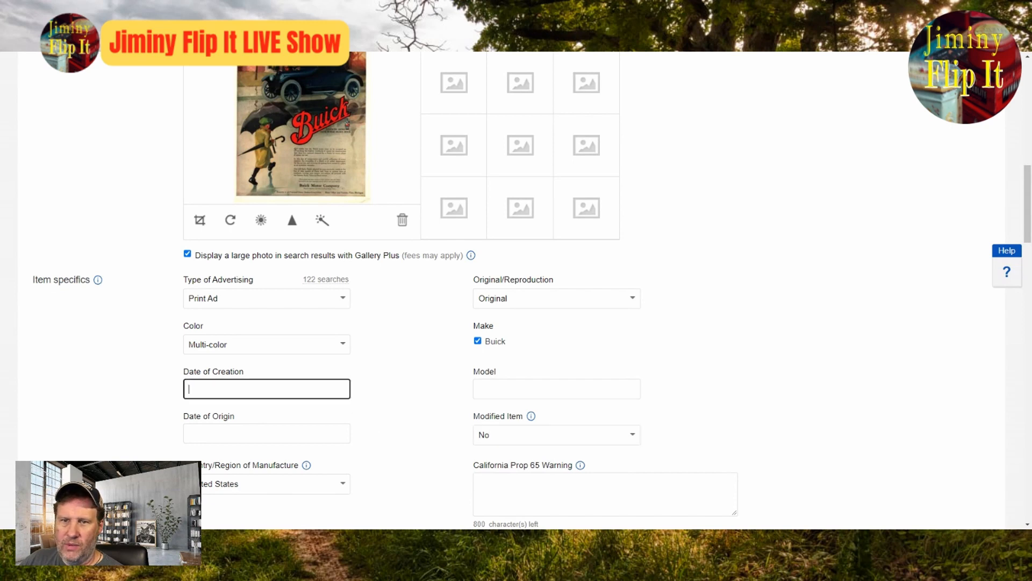
text(1918)
key(Tab)
key(Tab)
text(1918)
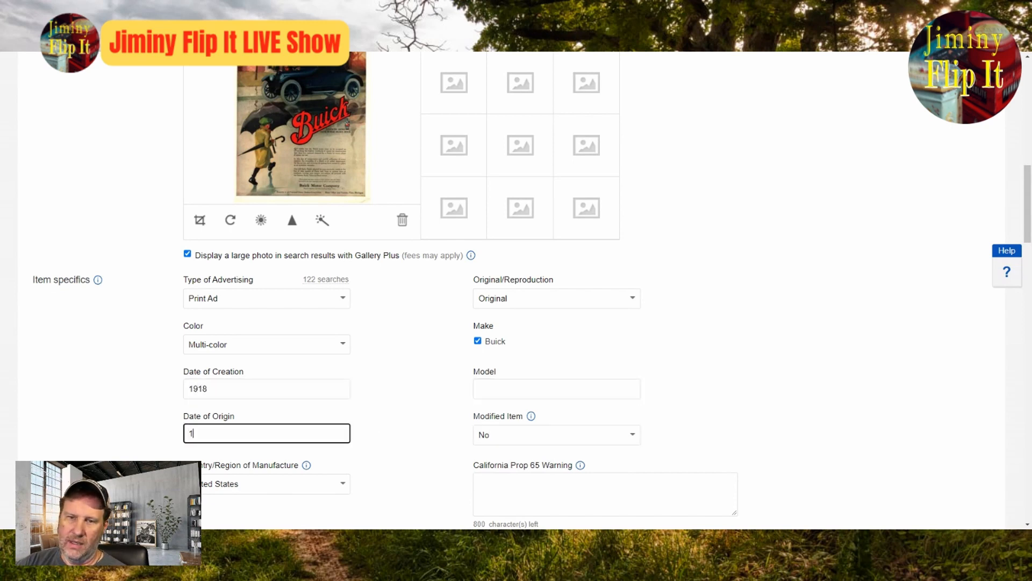
key(Tab)
scroll(434, 352, down, 4)
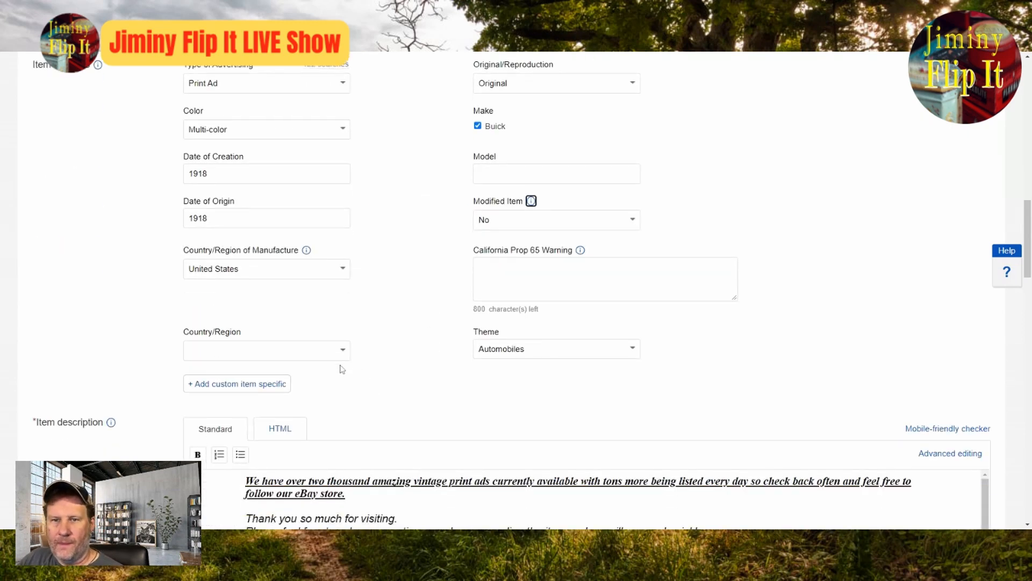
click(347, 355)
click(269, 372)
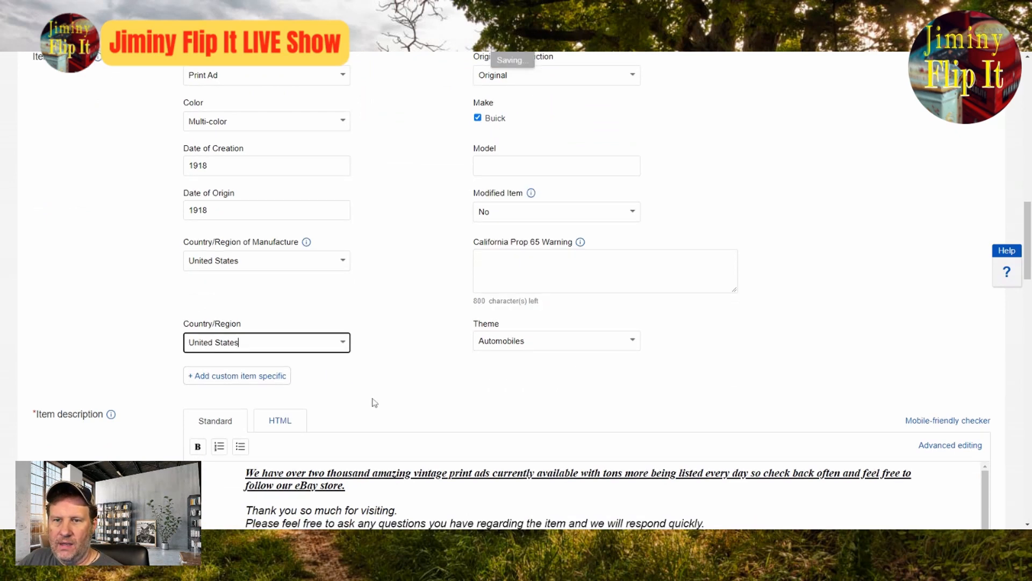
Step: Set the Buy It Now price to $19.99
scroll(366, 402, down, 12)
drag(217, 262, 200, 262)
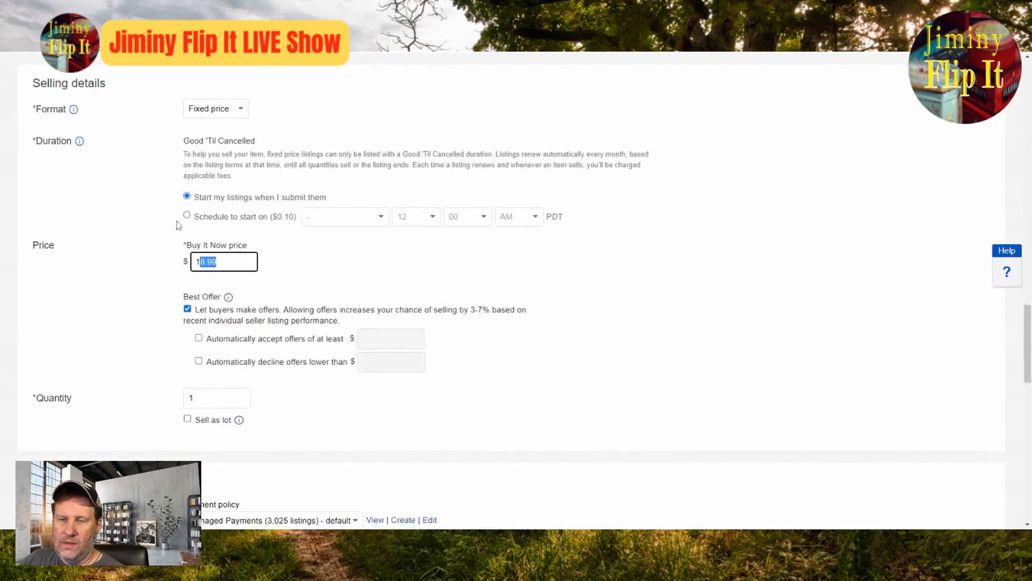
text(19.)
key(BackSpace)
key(BackSpace)
key(BackSpace)
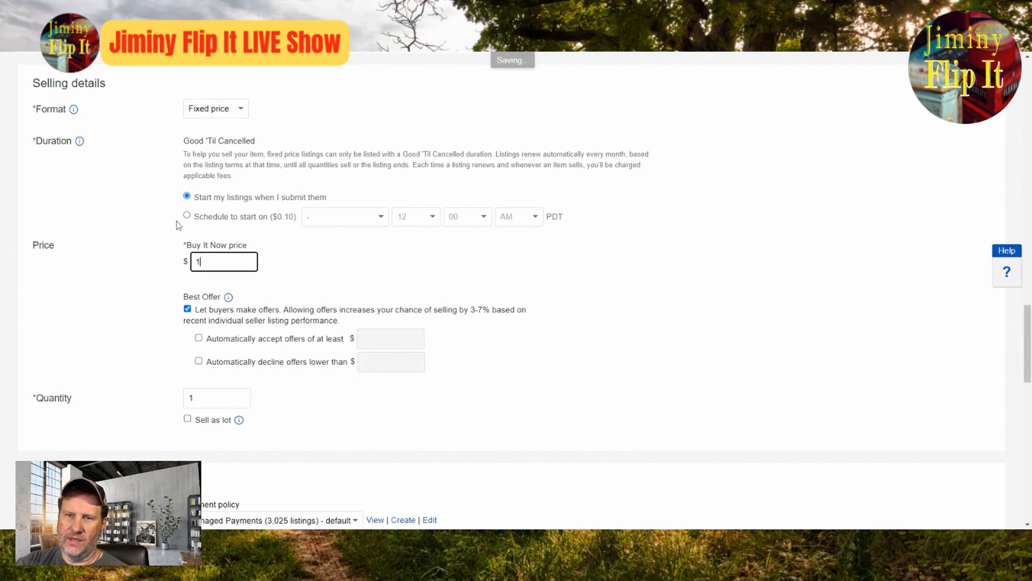
text(9.99)
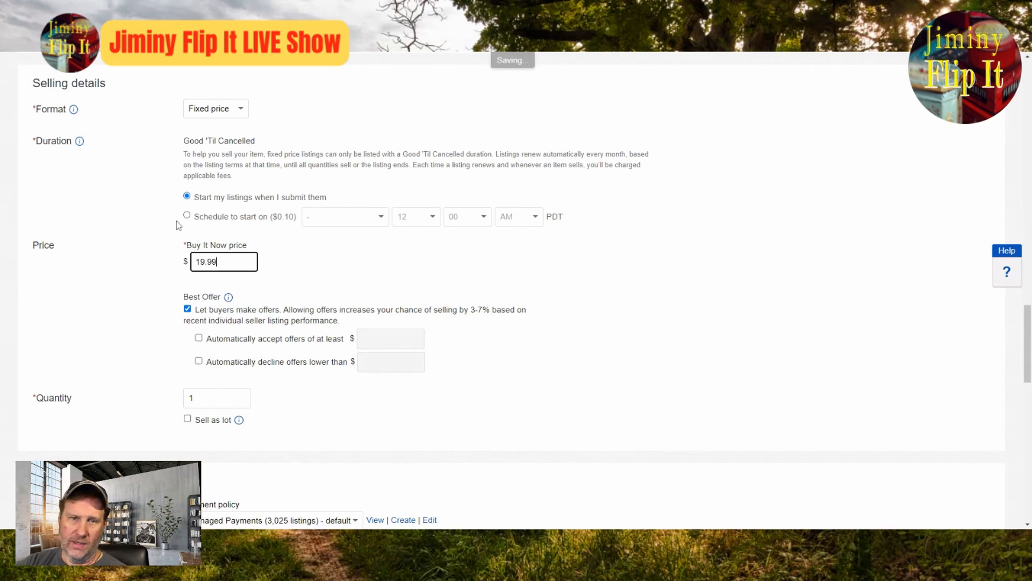
Step: Review the listing's item specifics and condition details, and examine the Buick ad photo at enlarged size
scroll(742, 344, up, 12)
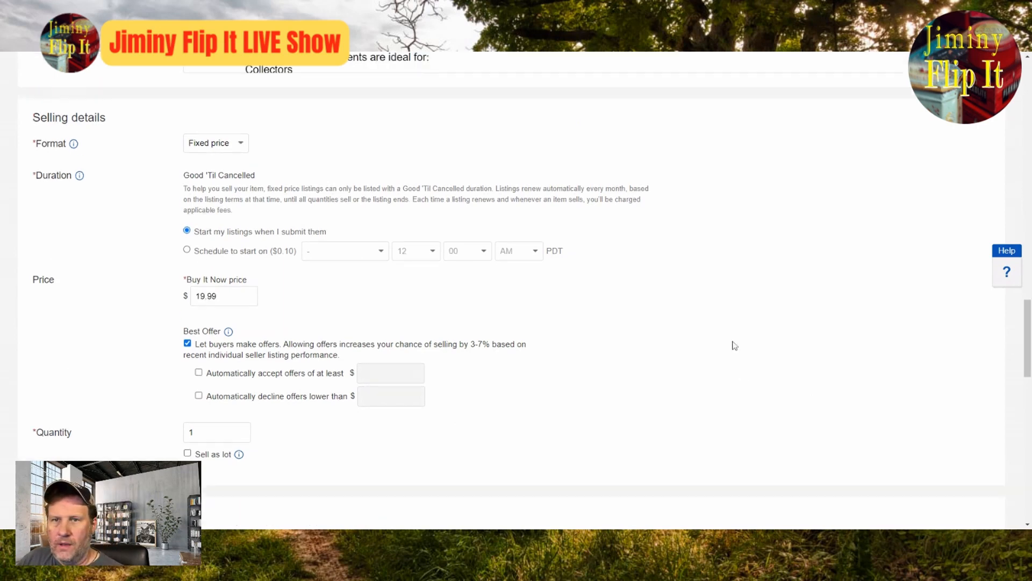
scroll(718, 348, up, 8)
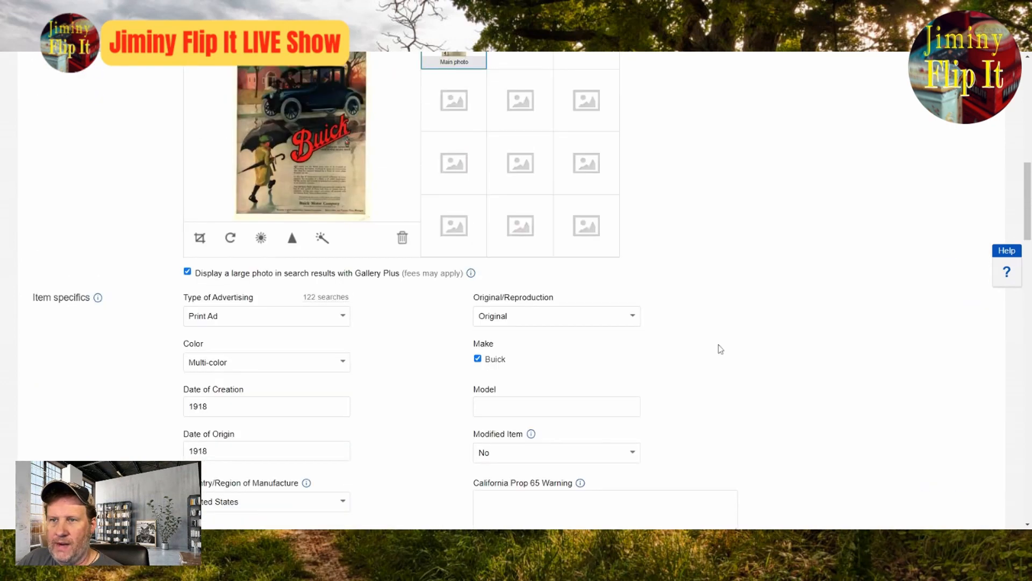
scroll(710, 350, down, 6)
scroll(537, 371, up, 2)
scroll(433, 390, up, 9)
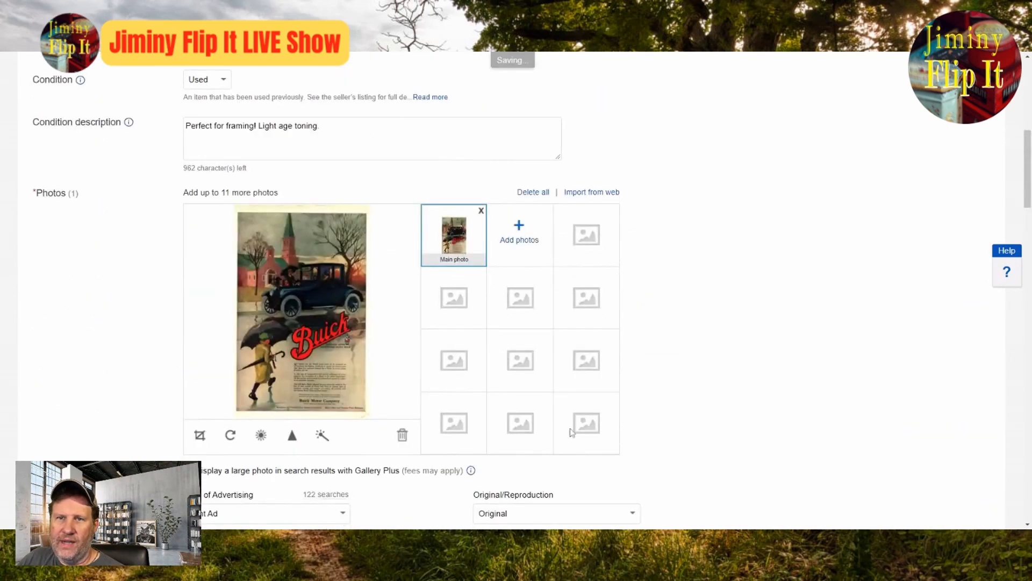
scroll(569, 431, down, 9)
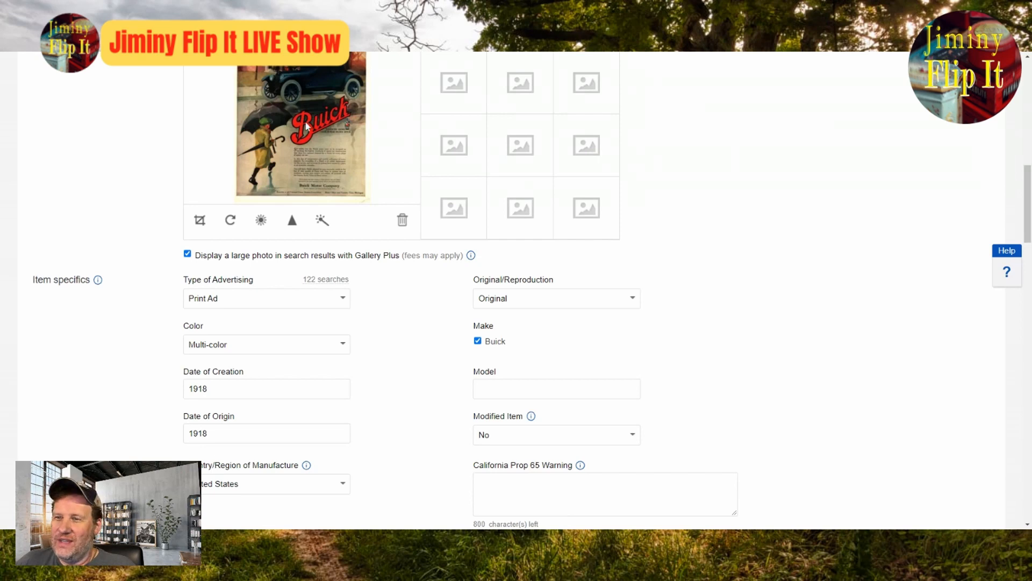
scroll(834, 355, up, 4)
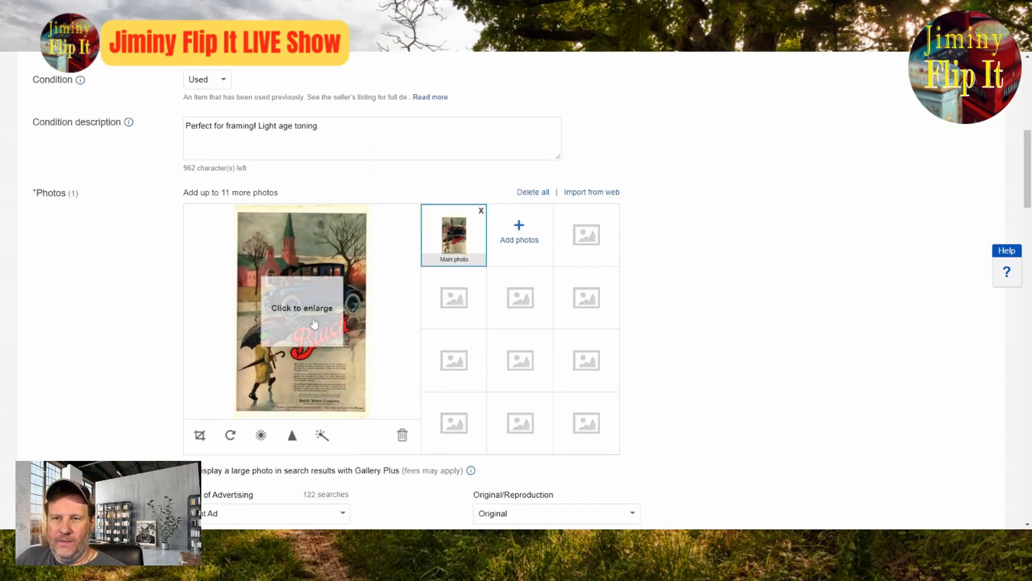
click(355, 311)
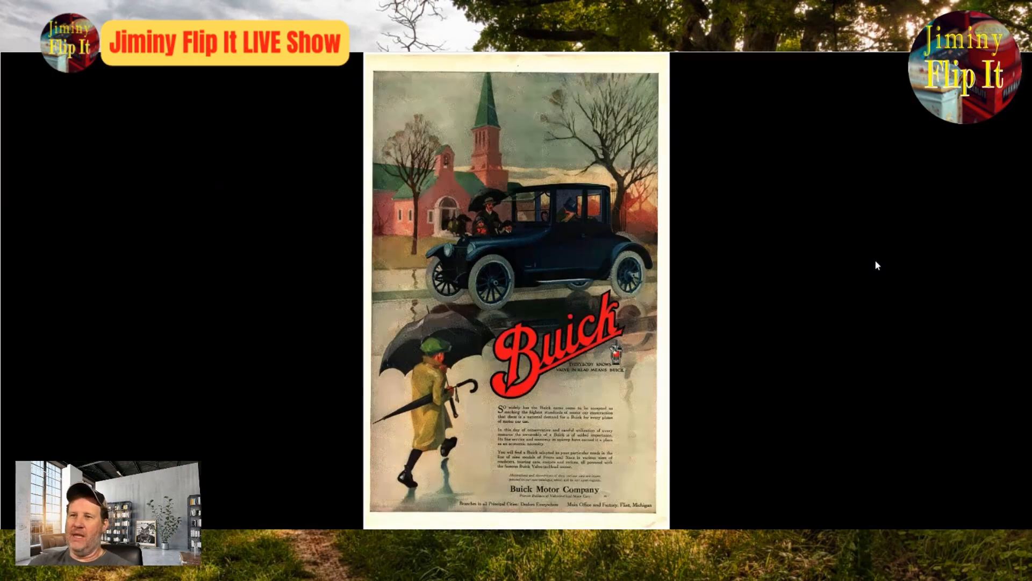
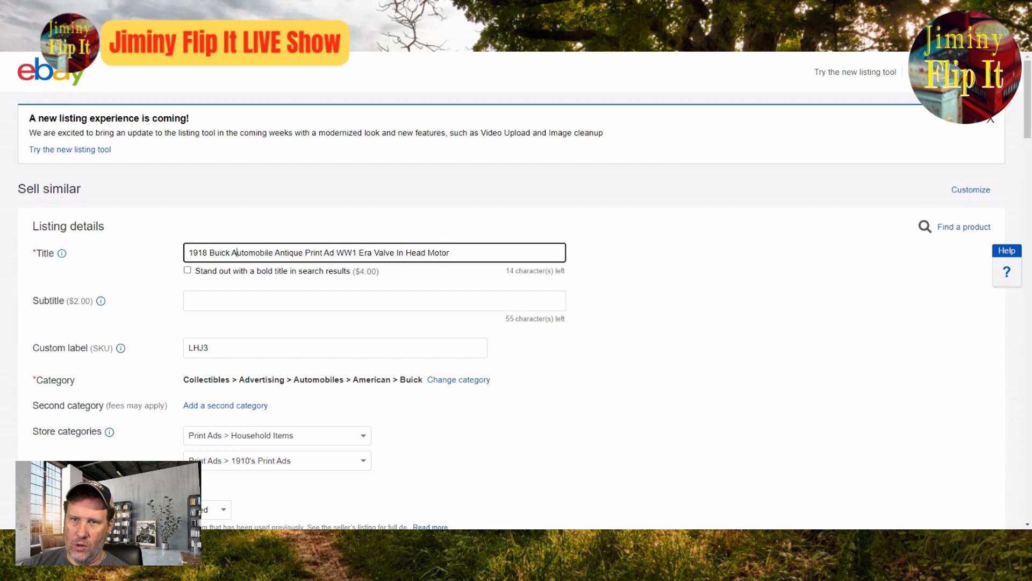
Step: Remove the word Automobile from the listing title, keeping a single space between Buick and Antique
key(Delete)
key(Delete)
key(Delete)
key(Delete)
key(Delete)
key(Delete)
key(Delete)
key(Delete)
key(Delete)
key(Delete)
key(Delete)
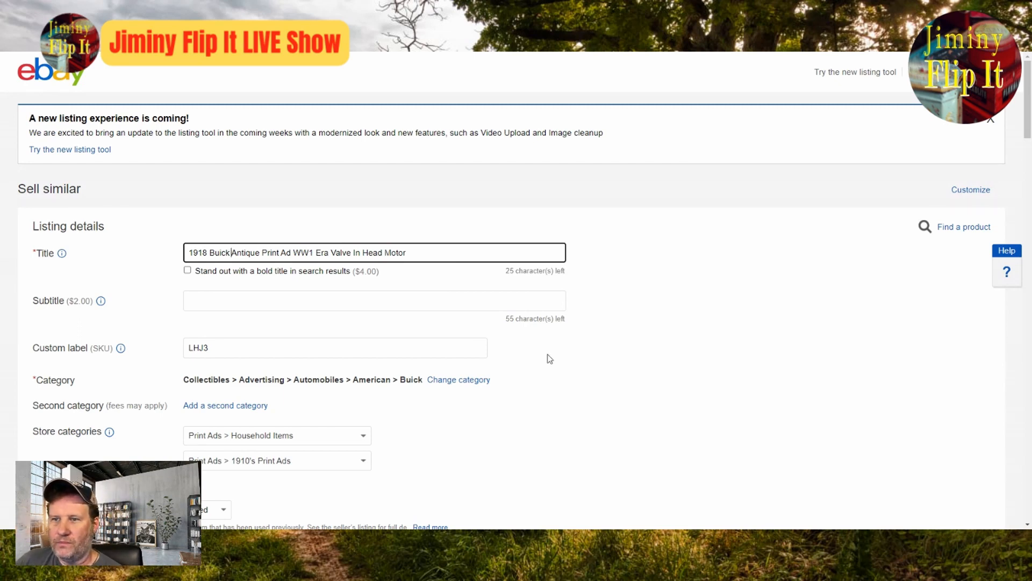
click(566, 391)
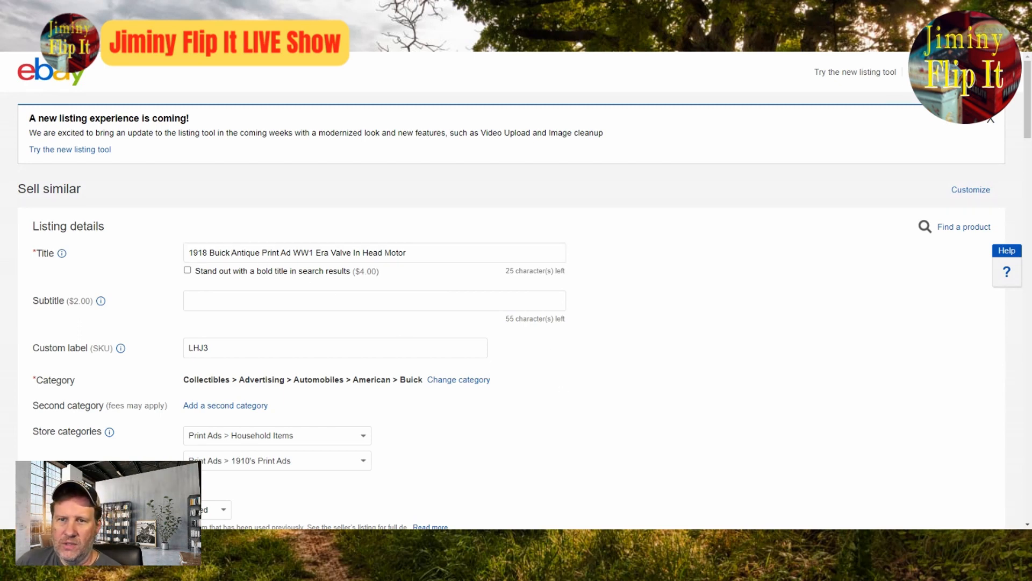
click(232, 253)
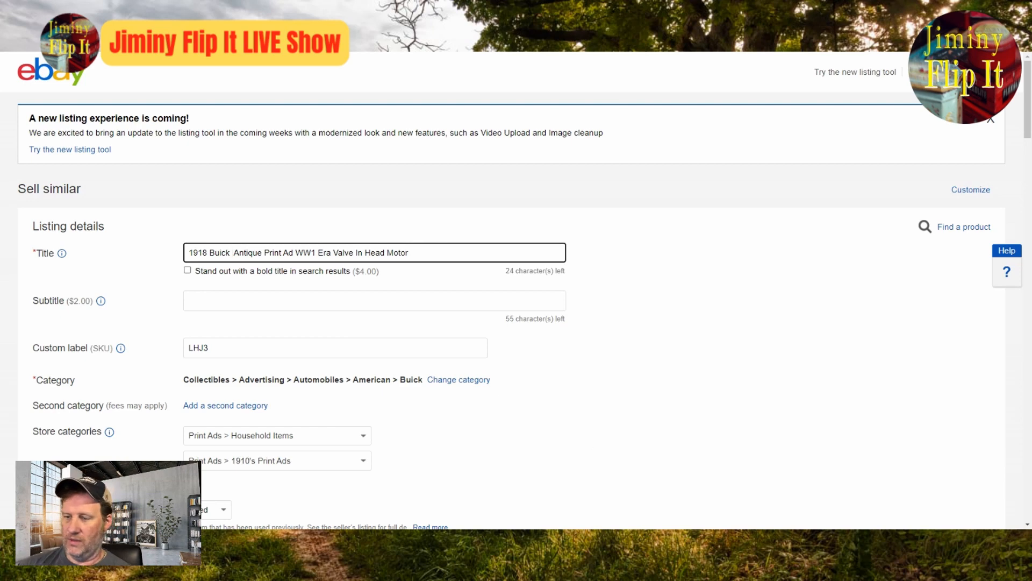
key(BackSpace)
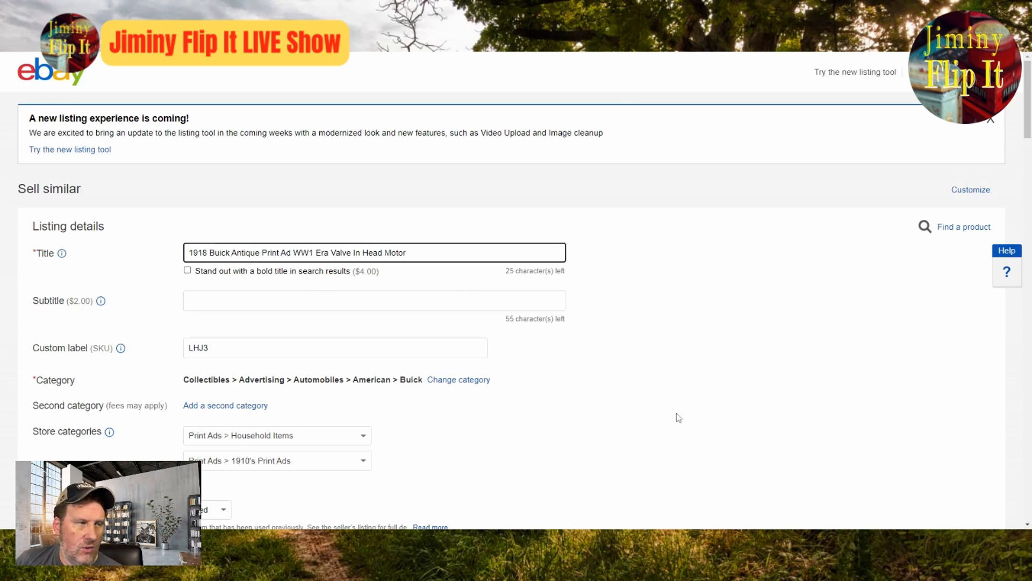
Step: Check the enlarged Buick ad photo for keywords and add Rain Church Umbrella to the end of the title
scroll(605, 412, down, 5)
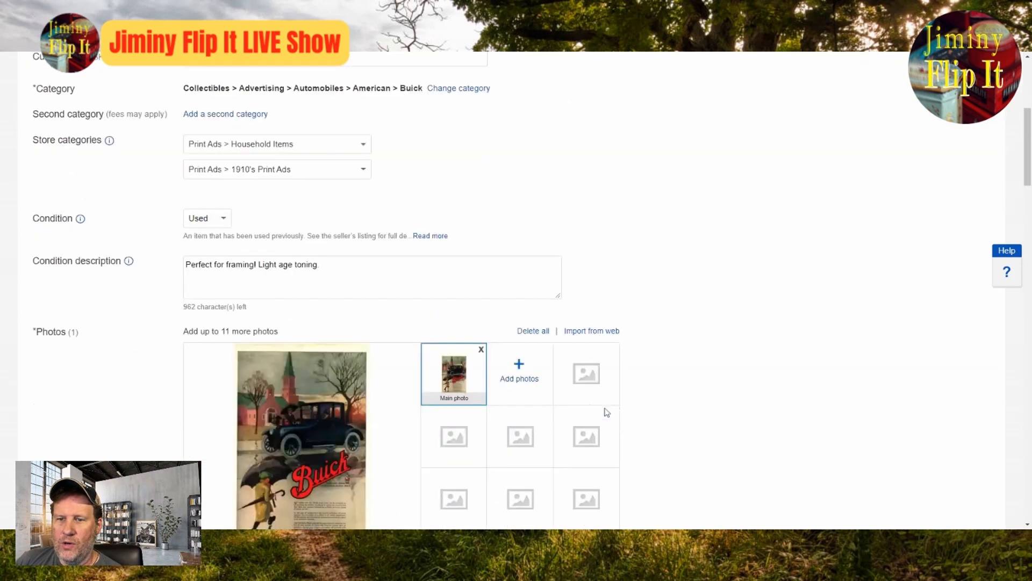
scroll(606, 412, down, 3)
click(323, 317)
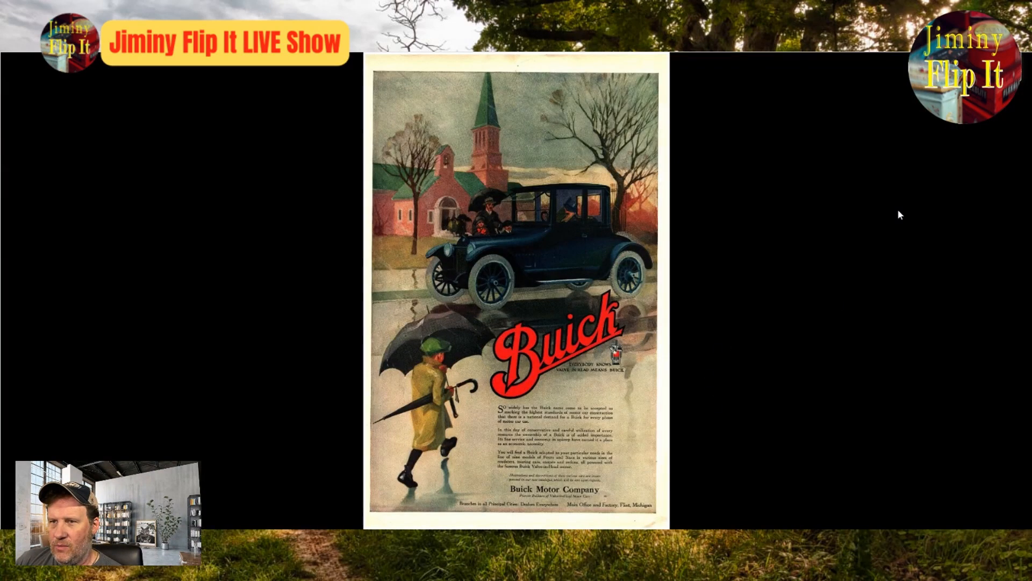
click(1017, 75)
scroll(650, 275, up, 8)
click(435, 253)
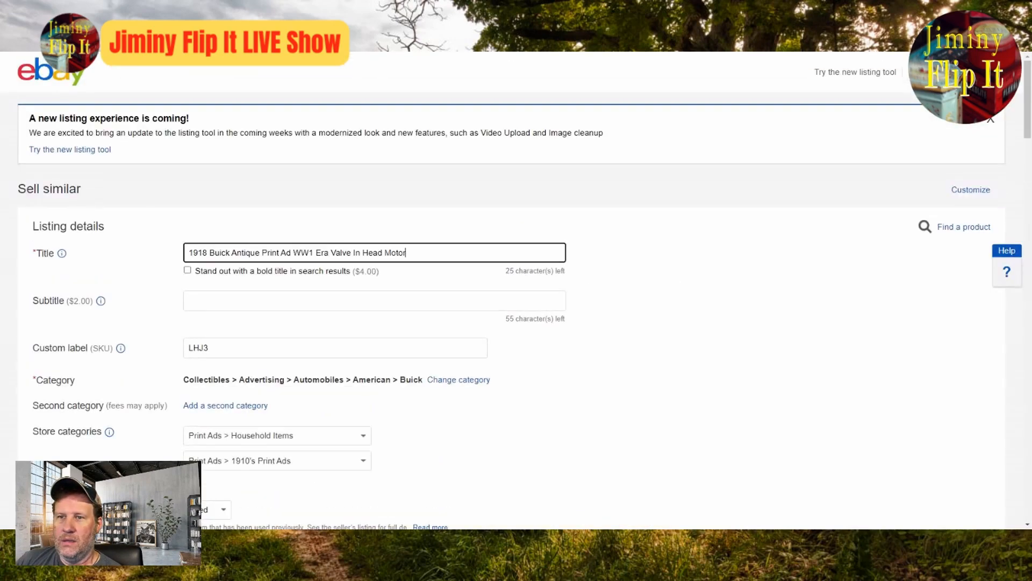
text(Rain )
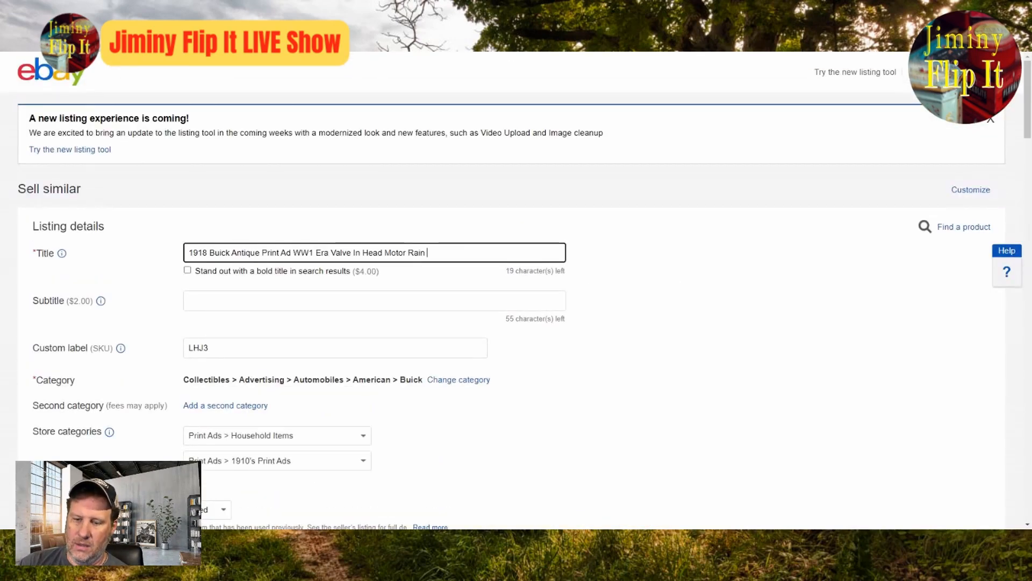
text(Church)
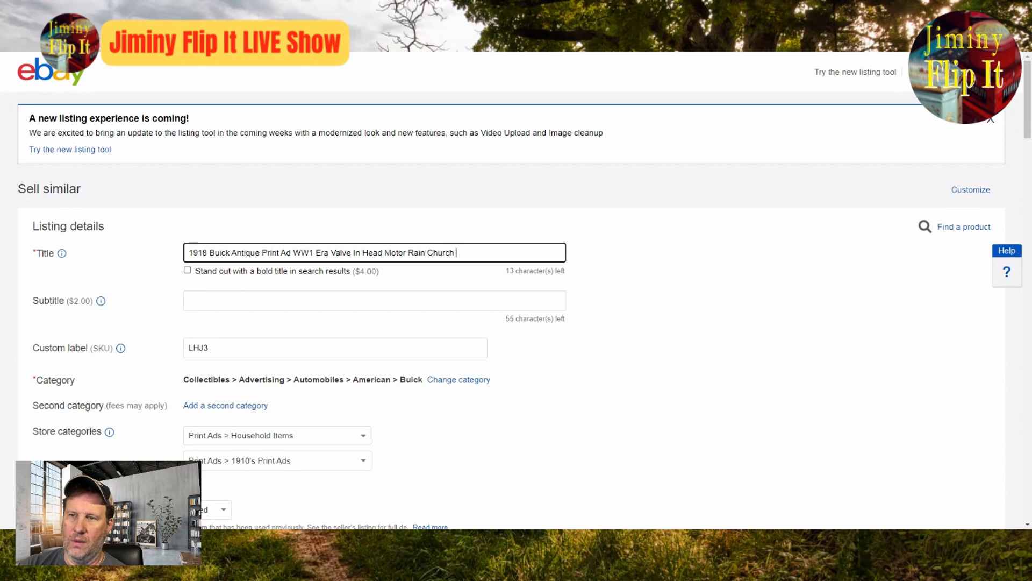
text( Umbrella)
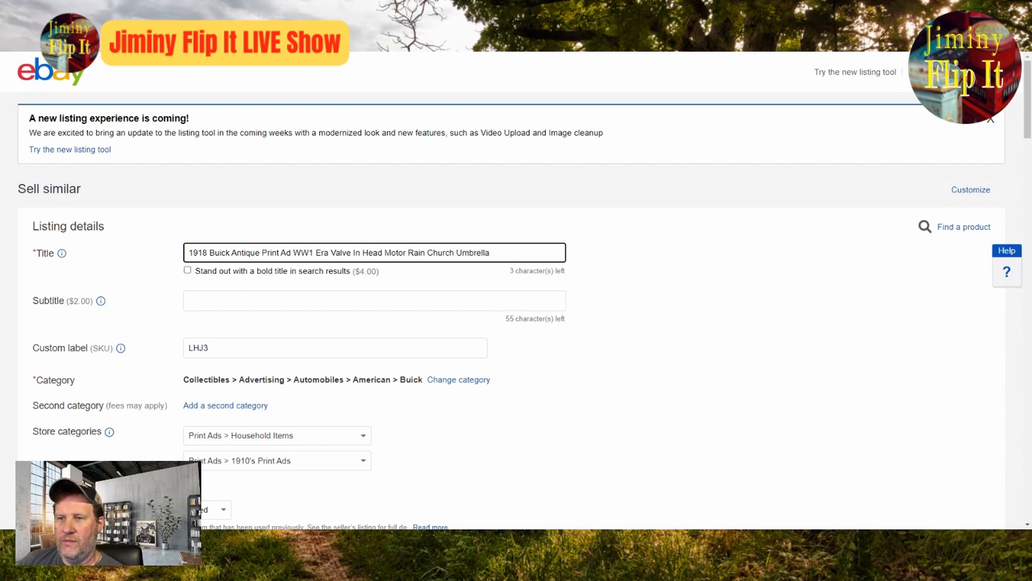
Step: Examine the enlarged ad photo, and review the listing's description, selling details, item specifics and title
scroll(545, 355, down, 8)
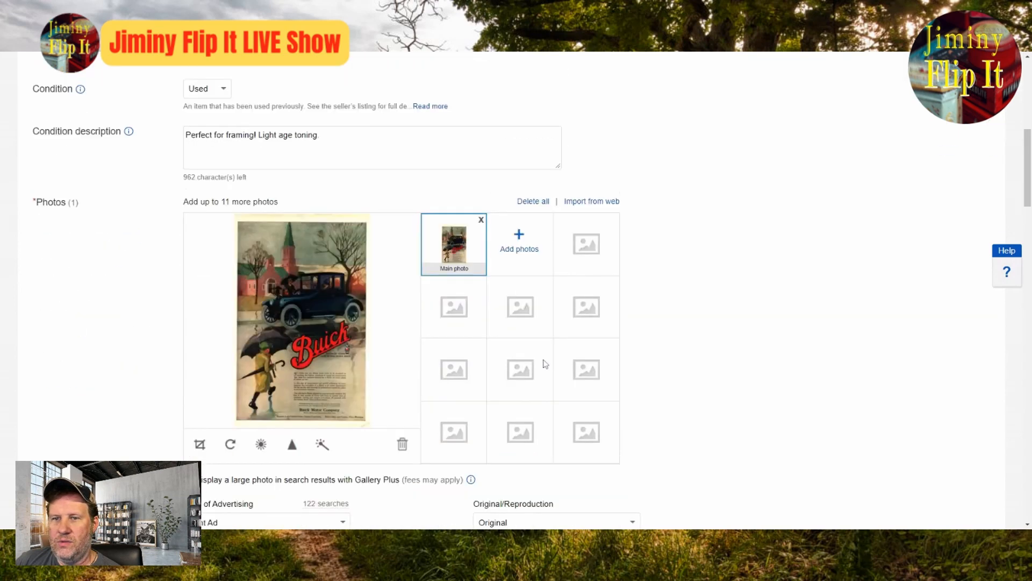
click(311, 323)
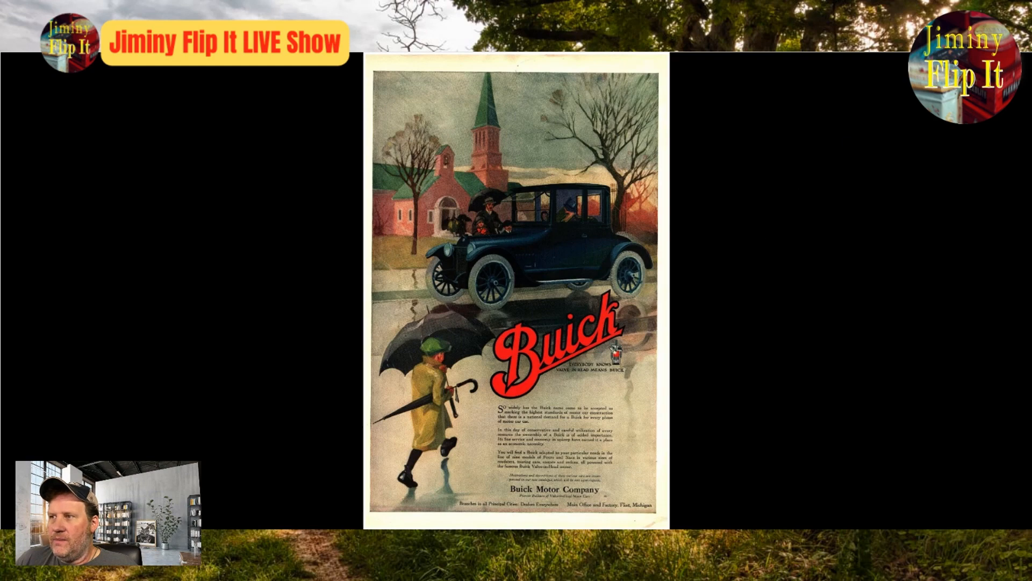
click(1012, 68)
scroll(753, 212, down, 14)
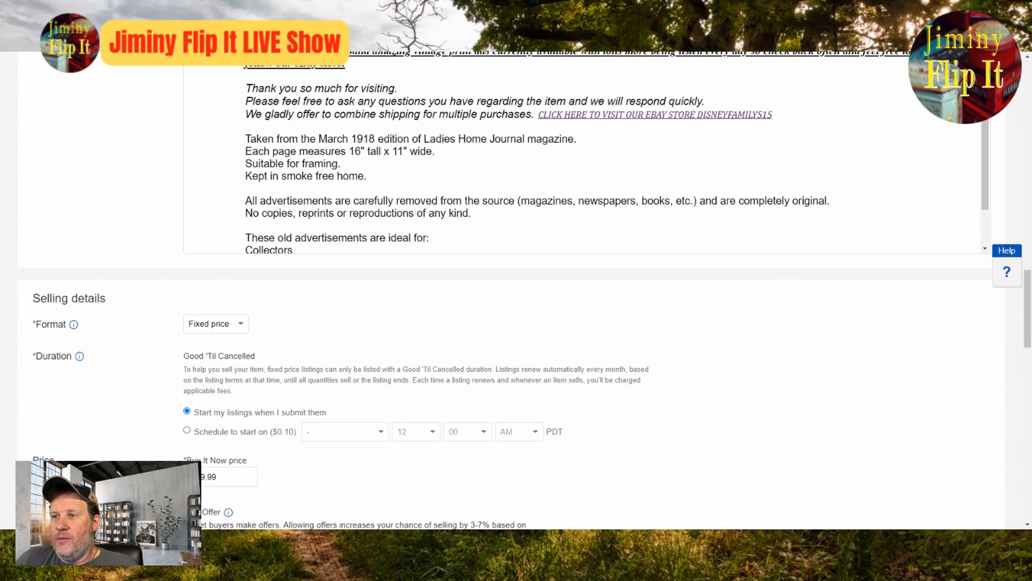
scroll(586, 156, down, 1)
scroll(586, 156, up, 1)
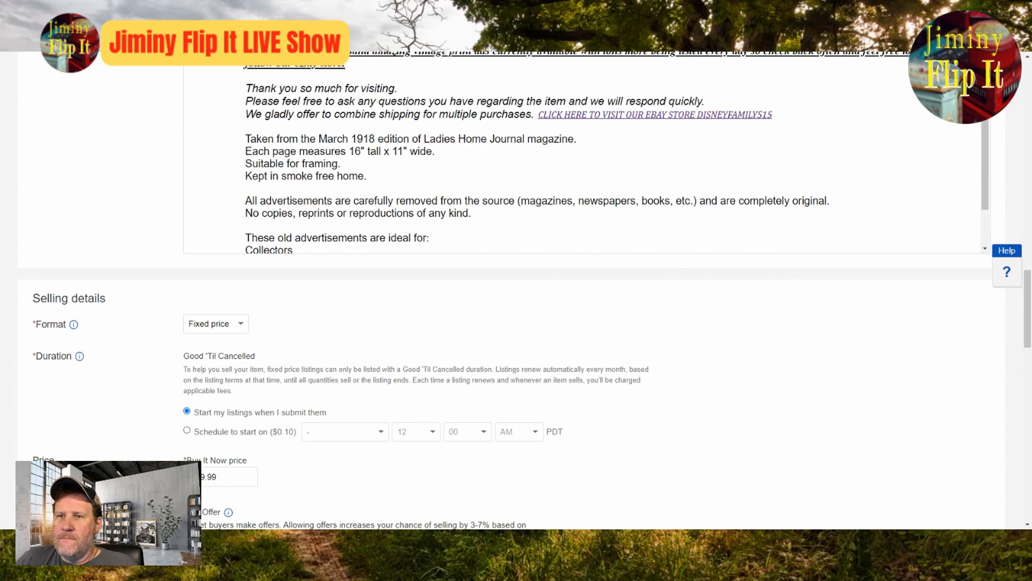
scroll(815, 228, up, 8)
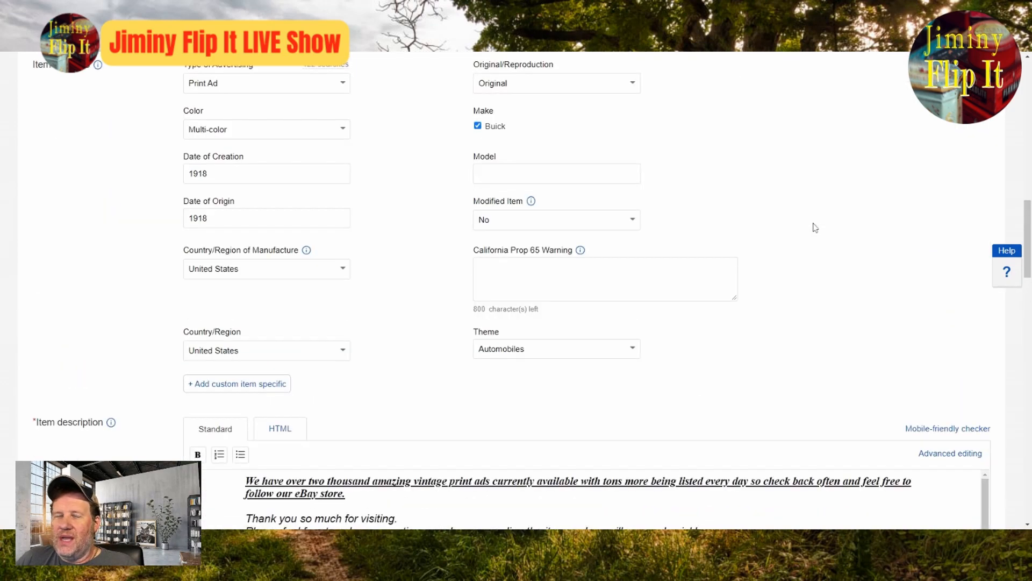
scroll(815, 227, up, 12)
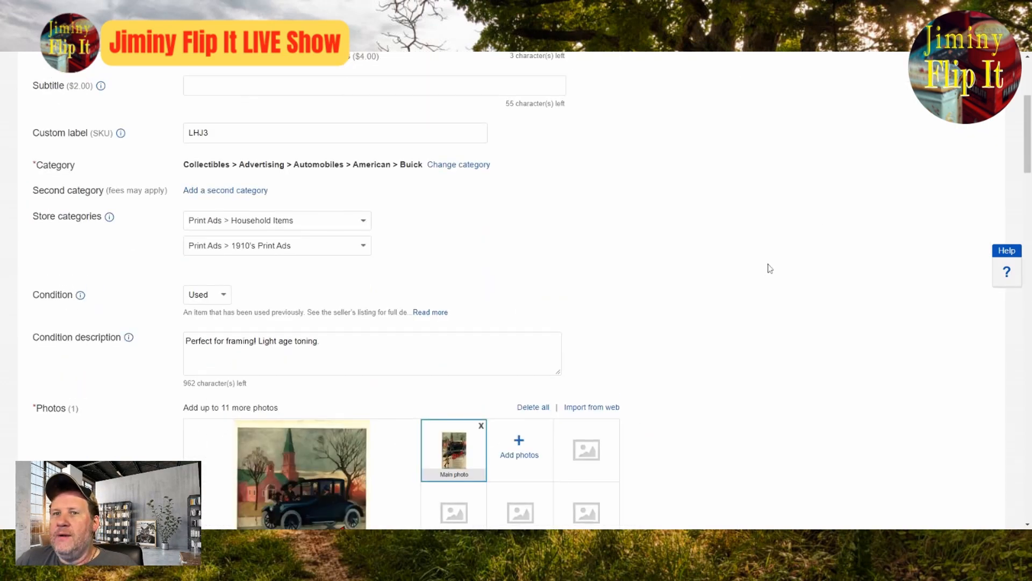
scroll(770, 269, up, 4)
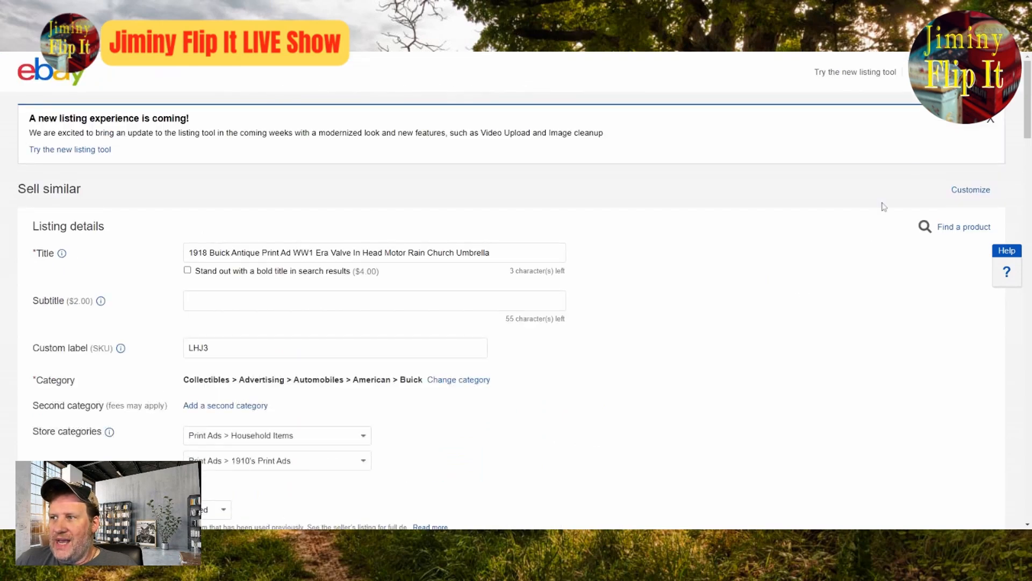
Step: Dismiss the notice about the new listing experience
click(991, 125)
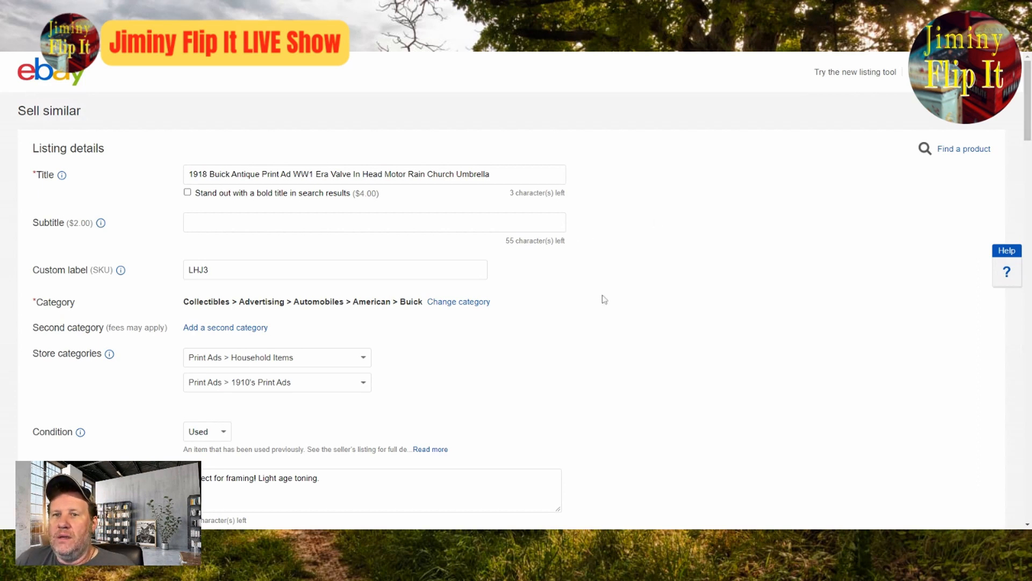
scroll(605, 312, down, 3)
scroll(611, 334, up, 3)
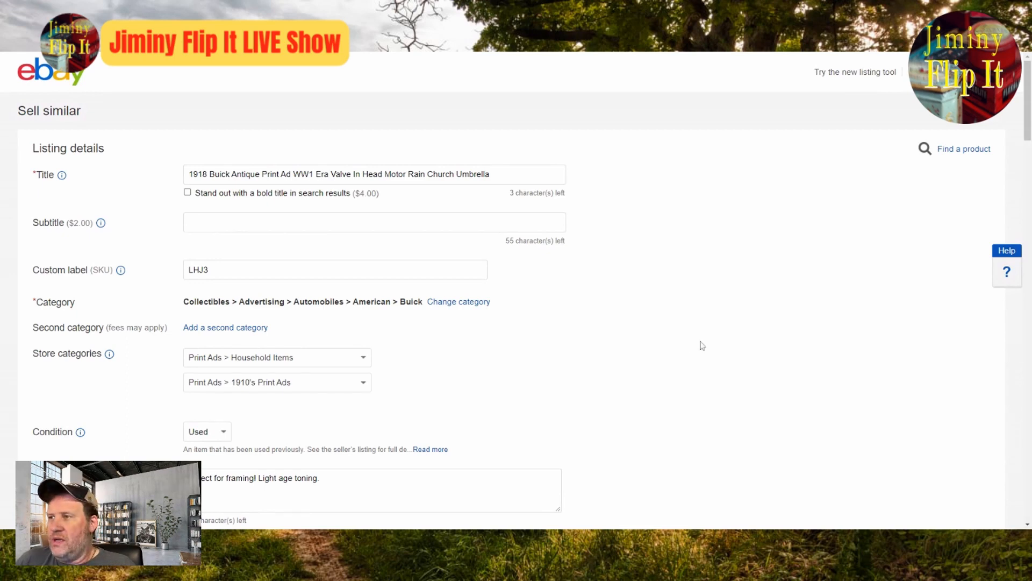
mouse_move(1030, 112)
mouse_down()
mouse_move(1029, 143)
mouse_move(1029, 110)
mouse_up()
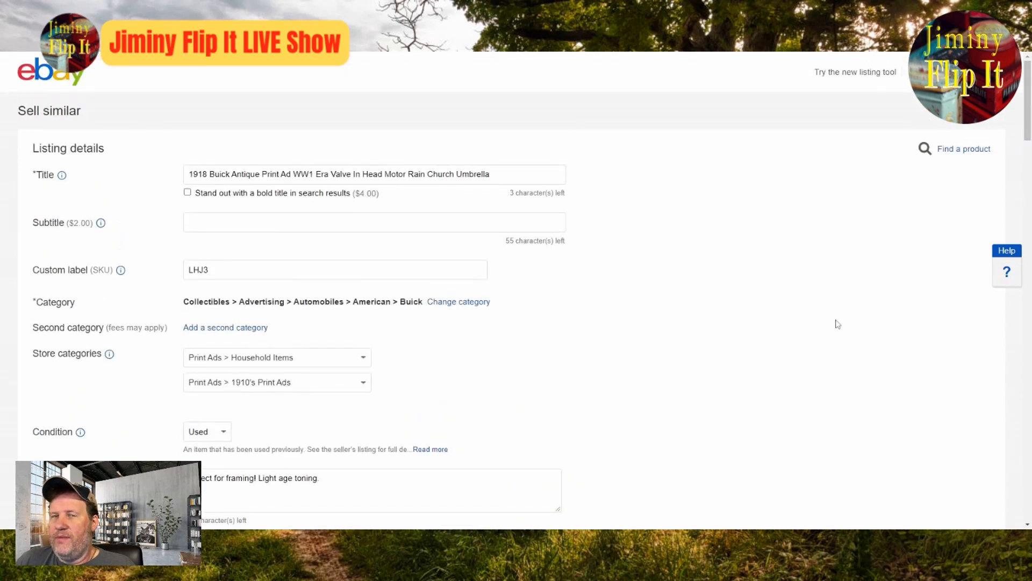
mouse_move(1028, 121)
mouse_down()
mouse_move(1028, 158)
mouse_move(1028, 121)
mouse_up()
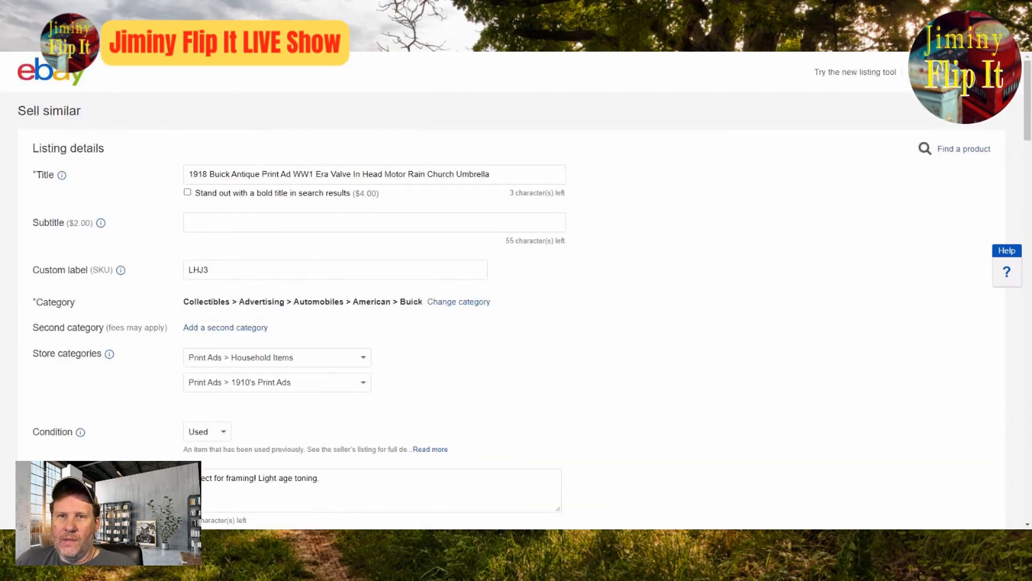
Step: Check the car in the enlarged ad photo and enter Four as the Model in the item specifics
scroll(497, 290, down, 12)
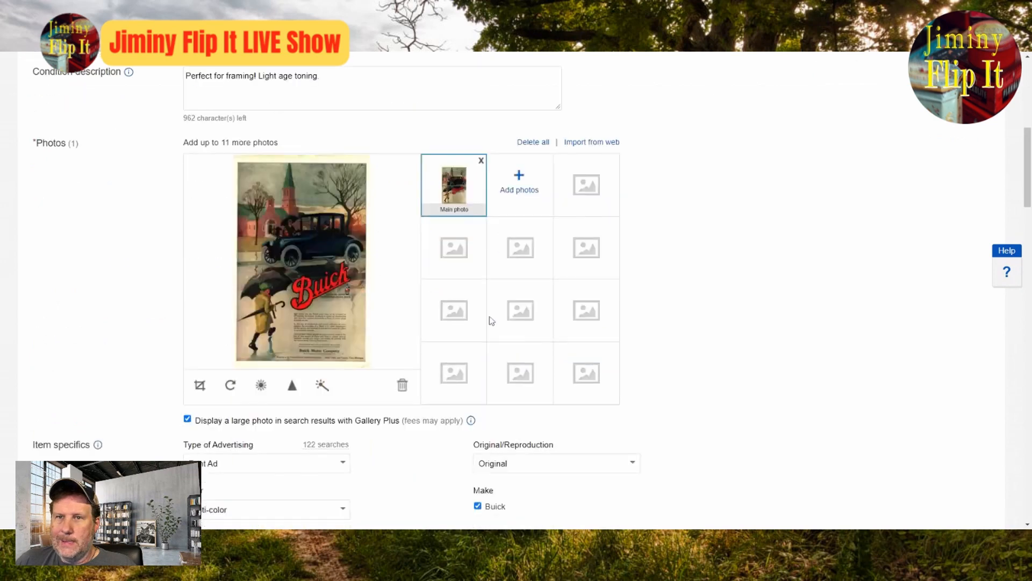
scroll(339, 280, up, 4)
click(337, 288)
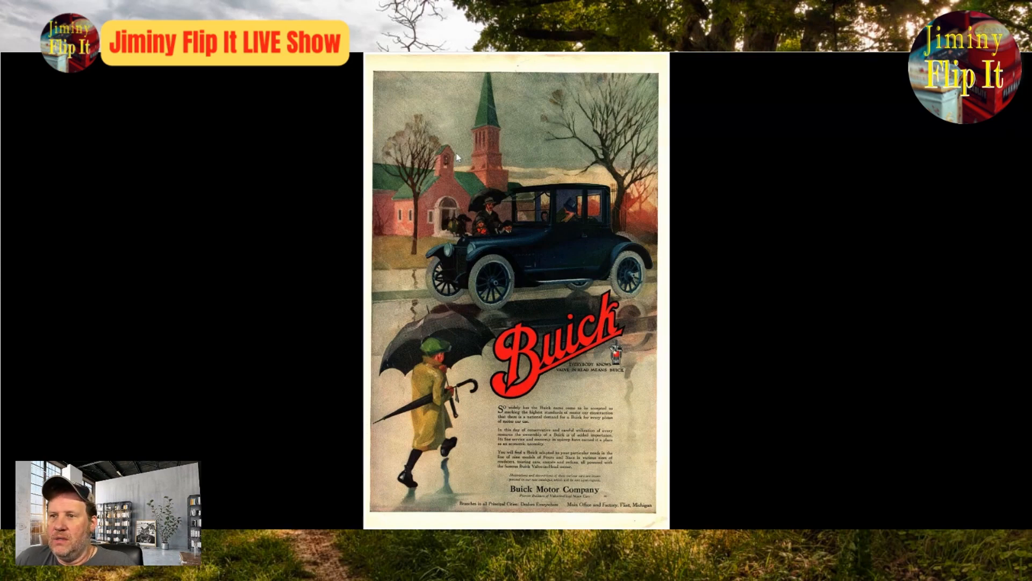
scroll(712, 265, down, 4)
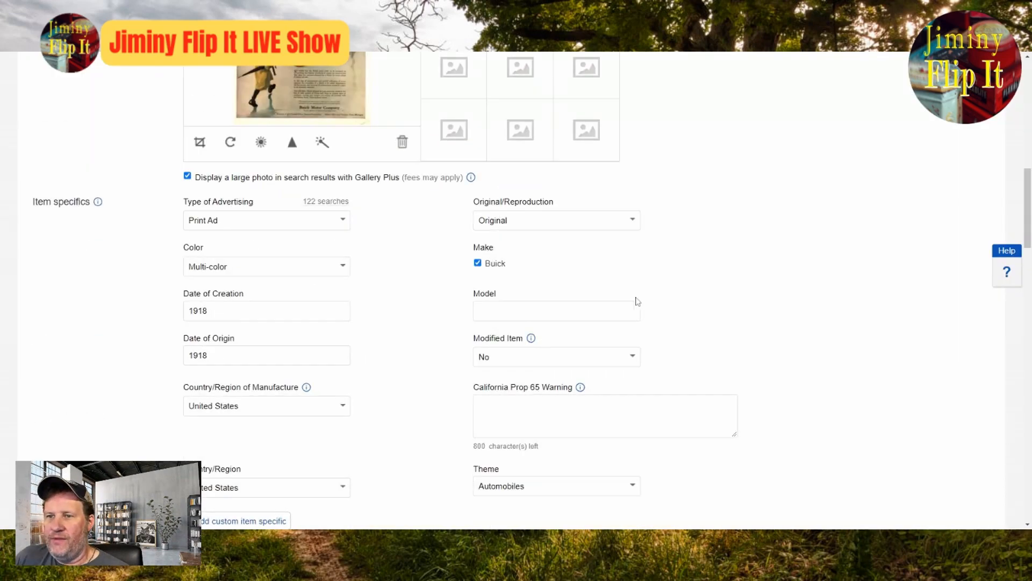
click(637, 311)
text(Four)
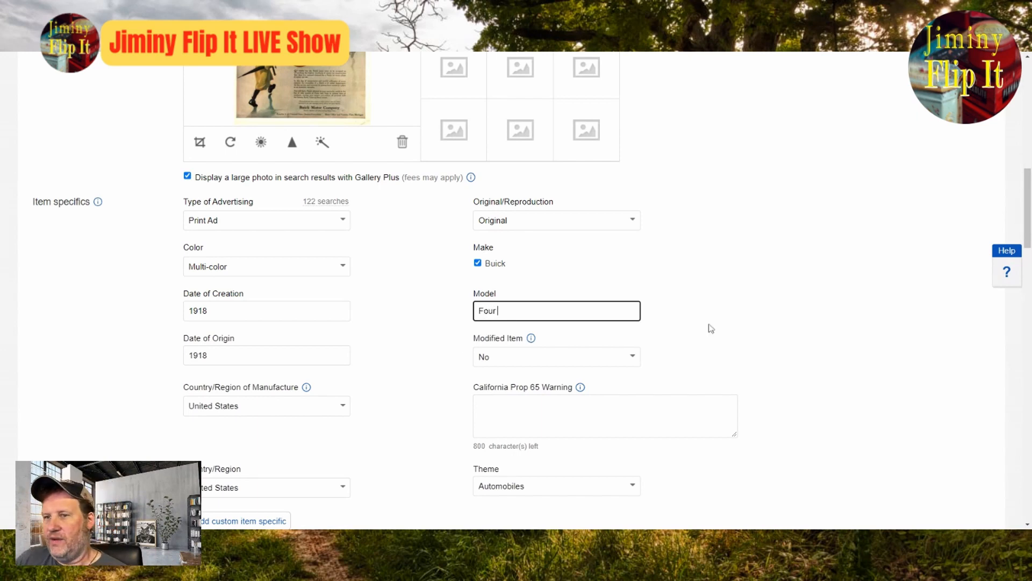
click(867, 313)
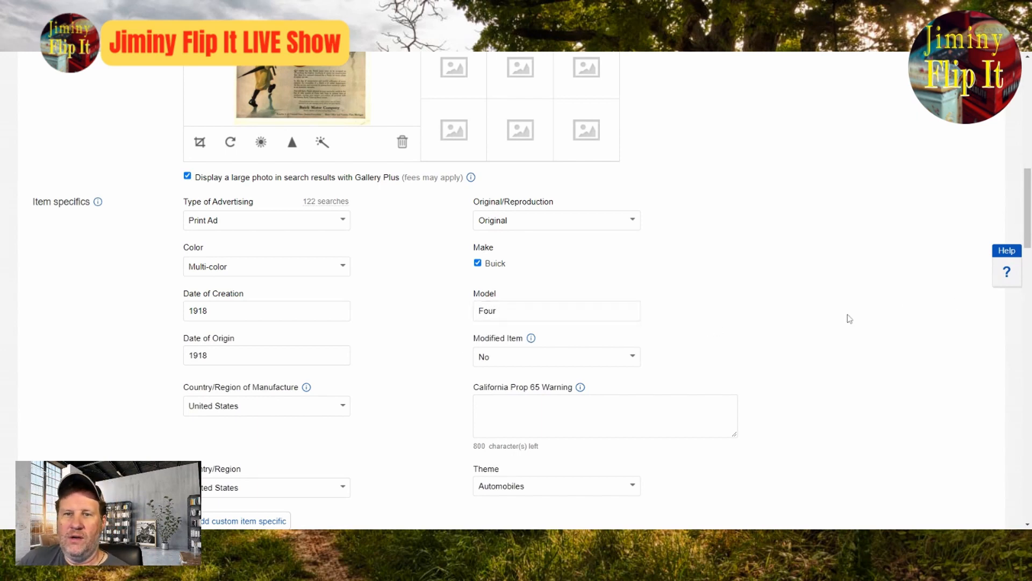
Step: Recheck the title, the enlarged ad photo and the selling details, and submit the Buick ad listing
scroll(849, 318, up, 4)
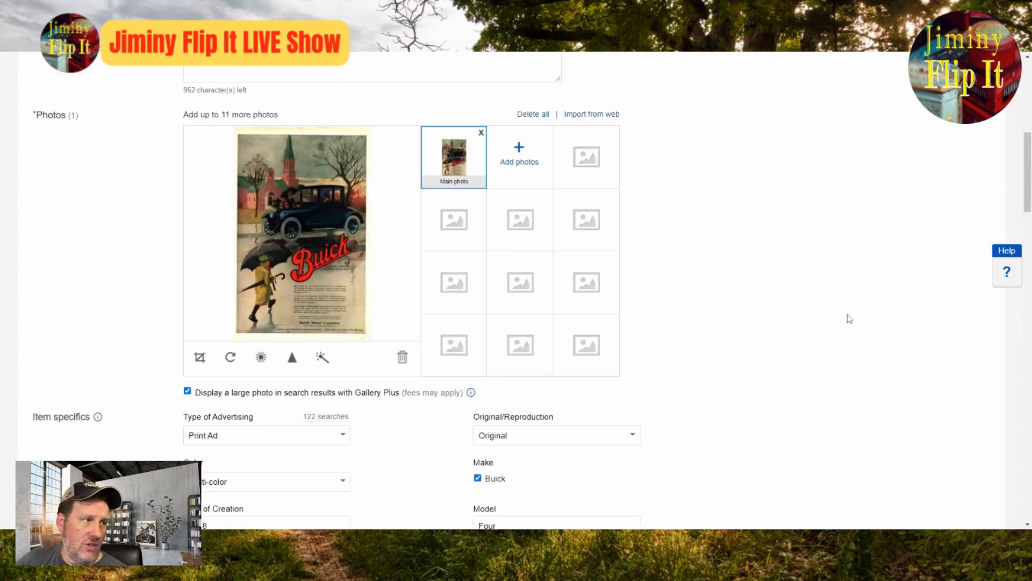
scroll(849, 318, up, 8)
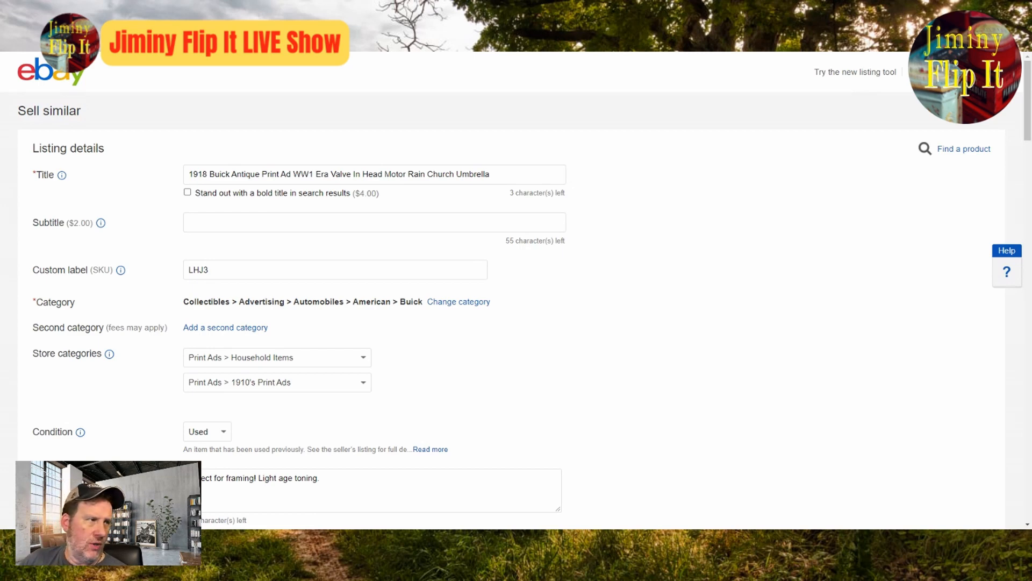
scroll(679, 364, down, 8)
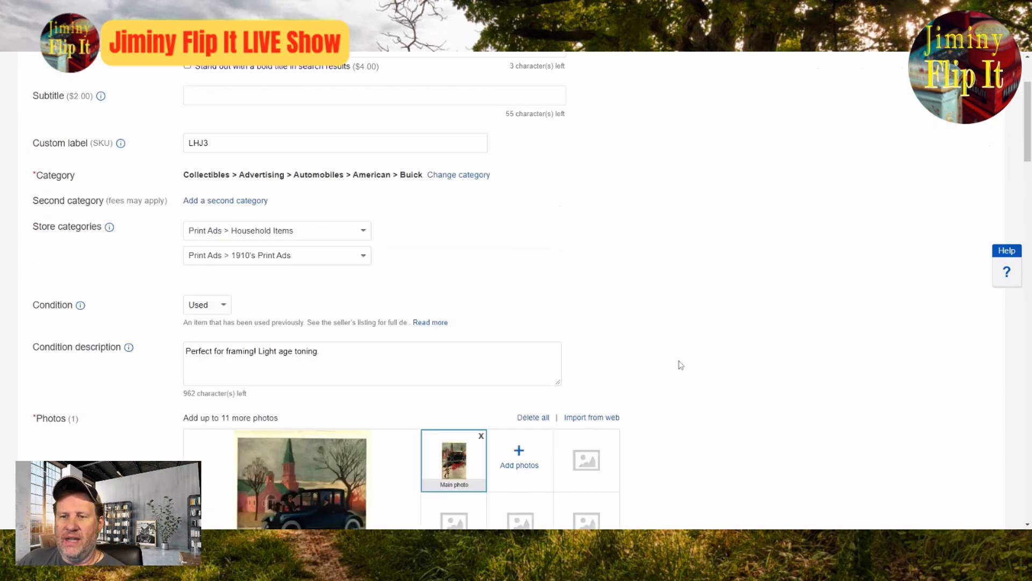
click(301, 236)
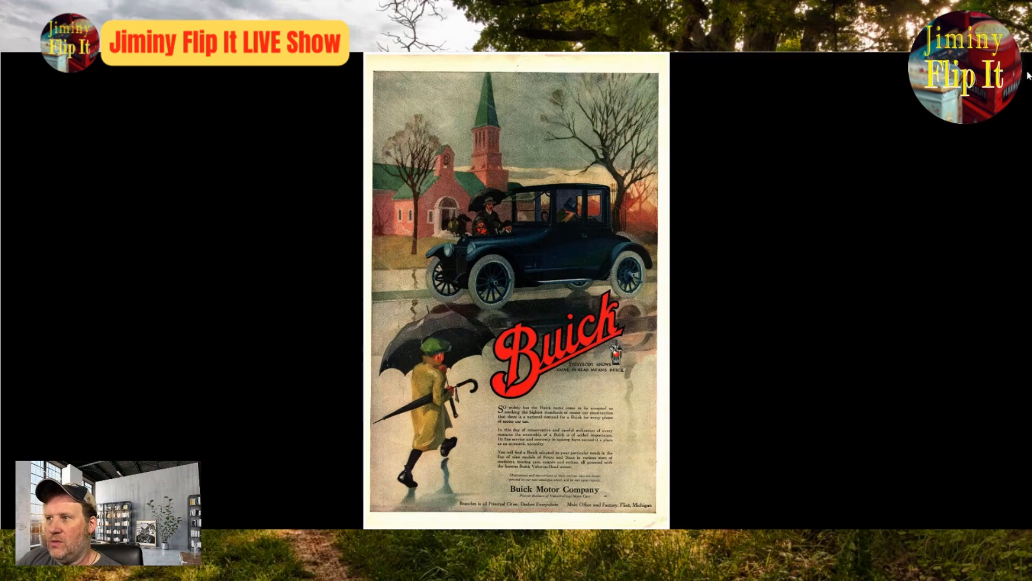
key(Escape)
scroll(789, 403, up, 10)
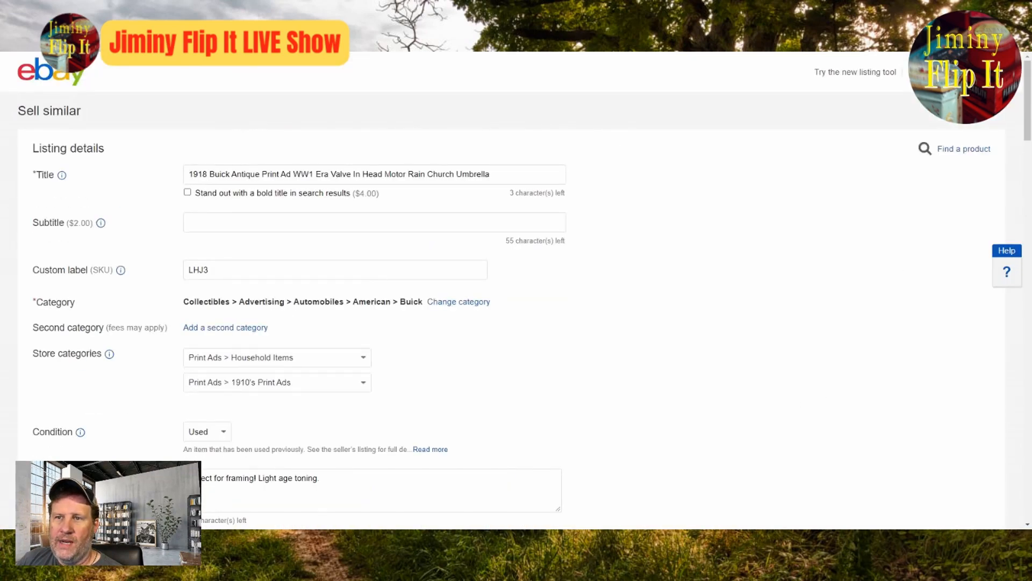
scroll(785, 403, down, 15)
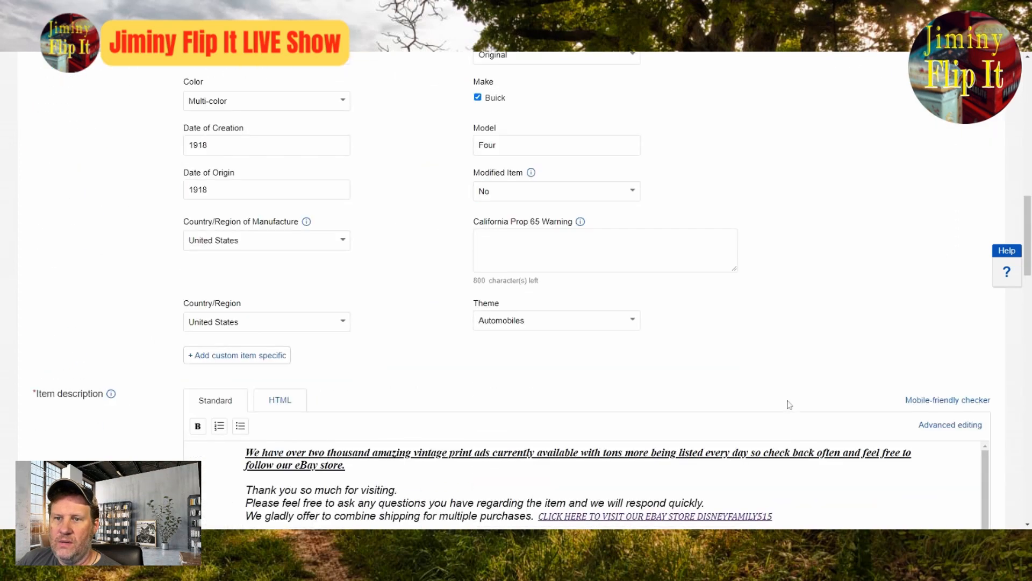
scroll(704, 488, down, 7)
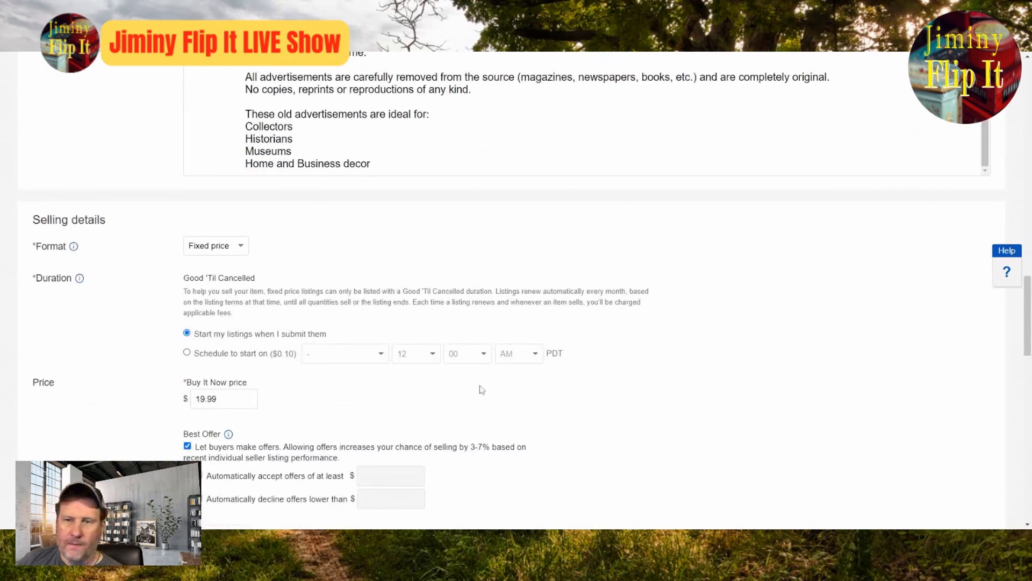
scroll(144, 408, down, 4)
scroll(144, 409, down, 15)
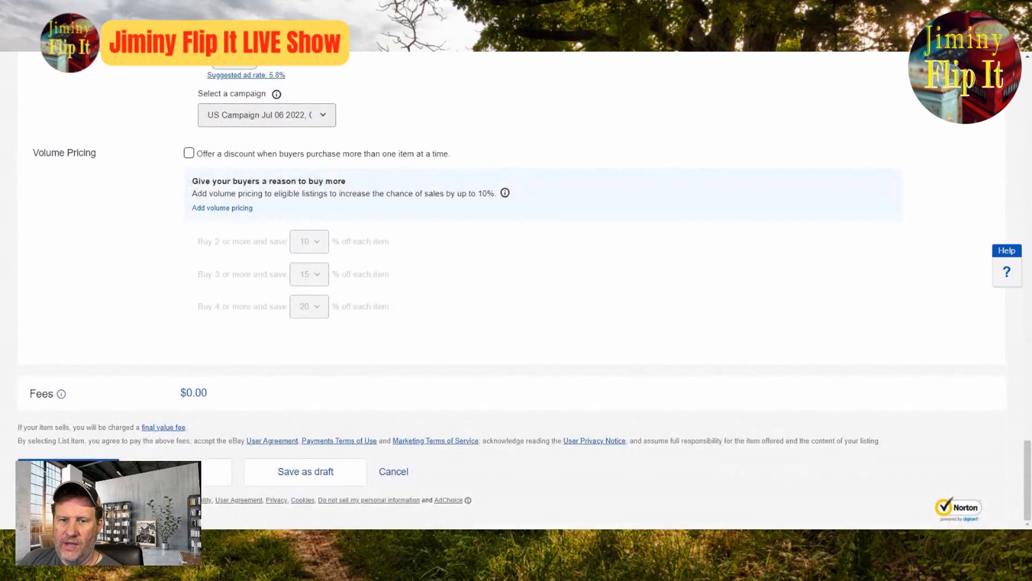
click(68, 472)
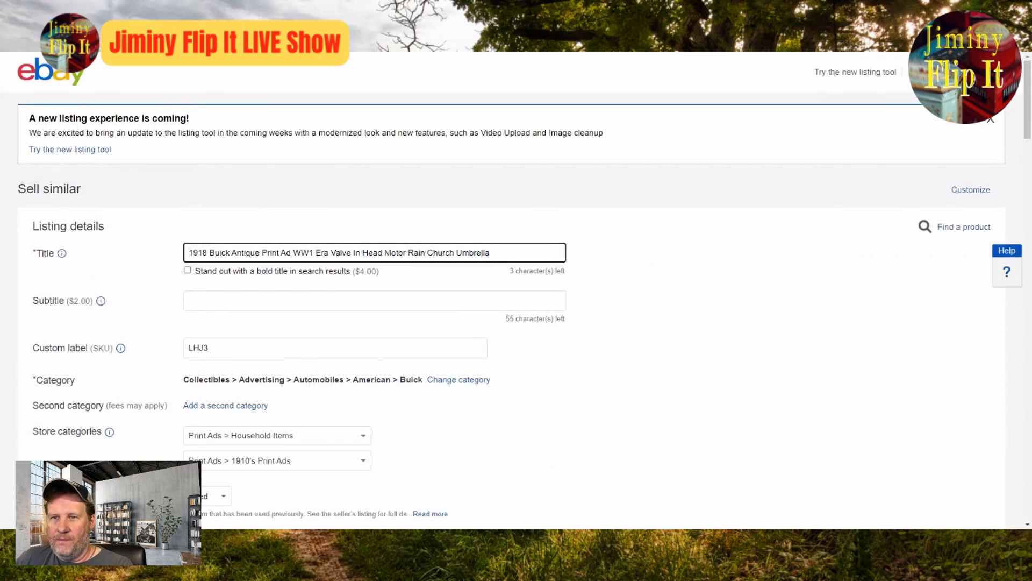
Step: Shorten the listing title to 1918 Antique Print Ad WW1, removing Buick and all the wording after WW1
drag(315, 253, 439, 253)
click(491, 253)
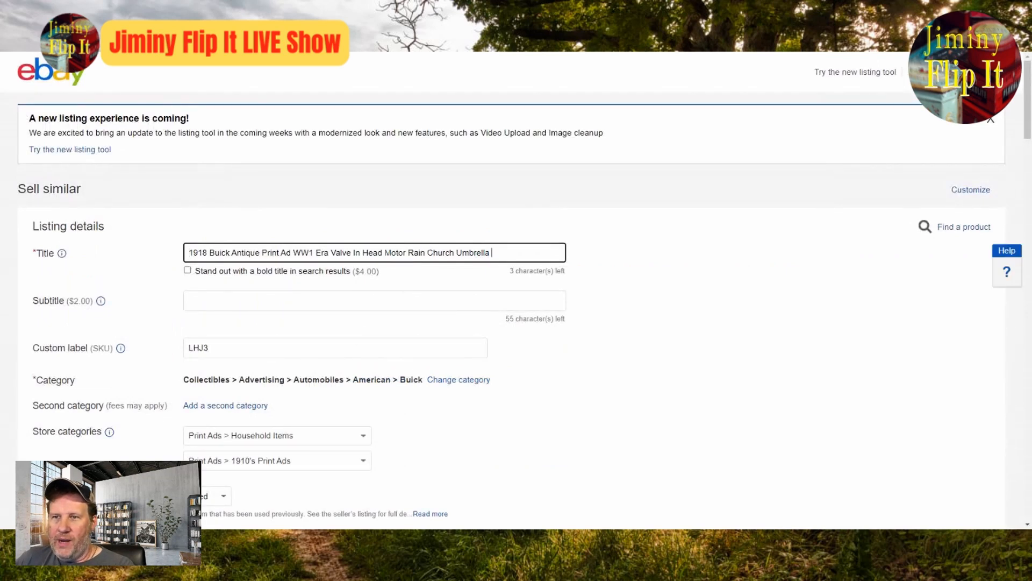
key(BackSpace)
key(BackSpace)
key(BackSpace)
key(BackSpace)
key(BackSpace)
key(BackSpace)
key(BackSpace)
key(BackSpace)
key(BackSpace)
key(BackSpace)
key(BackSpace)
key(BackSpace)
key(BackSpace)
key(BackSpace)
key(BackSpace)
key(BackSpace)
key(BackSpace)
key(BackSpace)
key(BackSpace)
key(BackSpace)
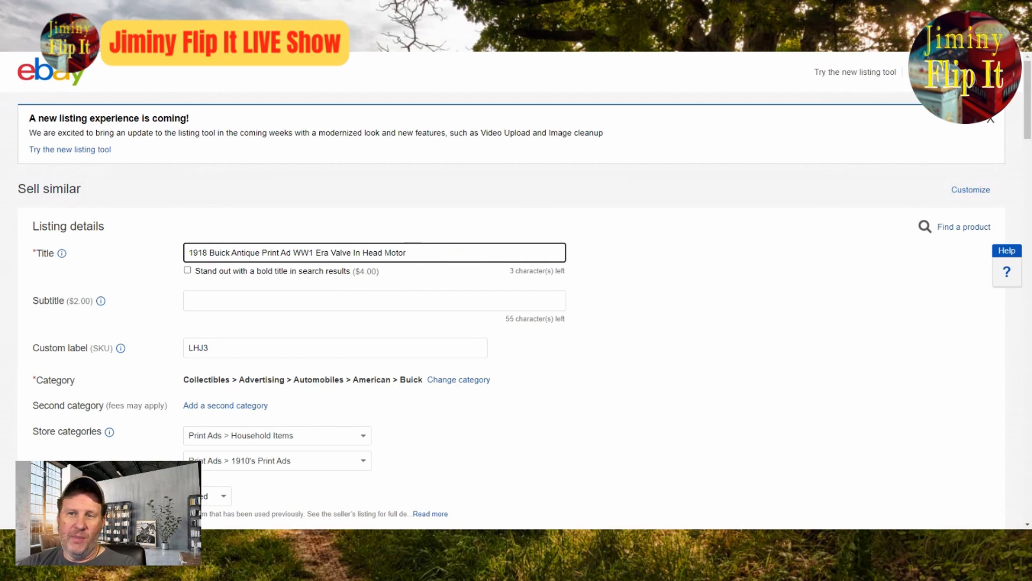
key(BackSpace)
key(BackSpace)
key(BackSpace)
key(BackSpace)
key(BackSpace)
key(BackSpace)
key(BackSpace)
key(BackSpace)
key(BackSpace)
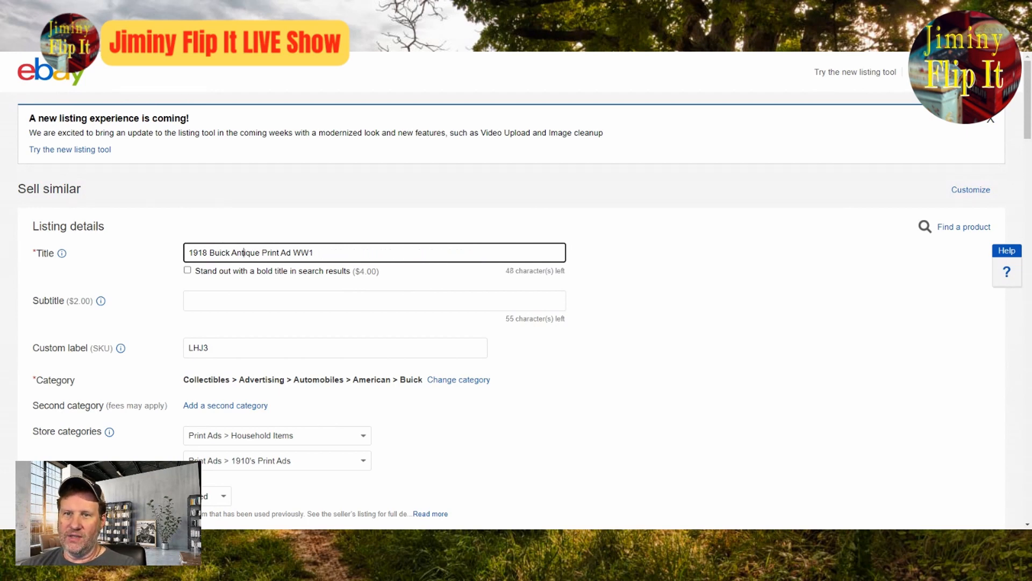
key(BackSpace)
key(BackSpace)
key(BackSpace)
key(BackSpace)
key(BackSpace)
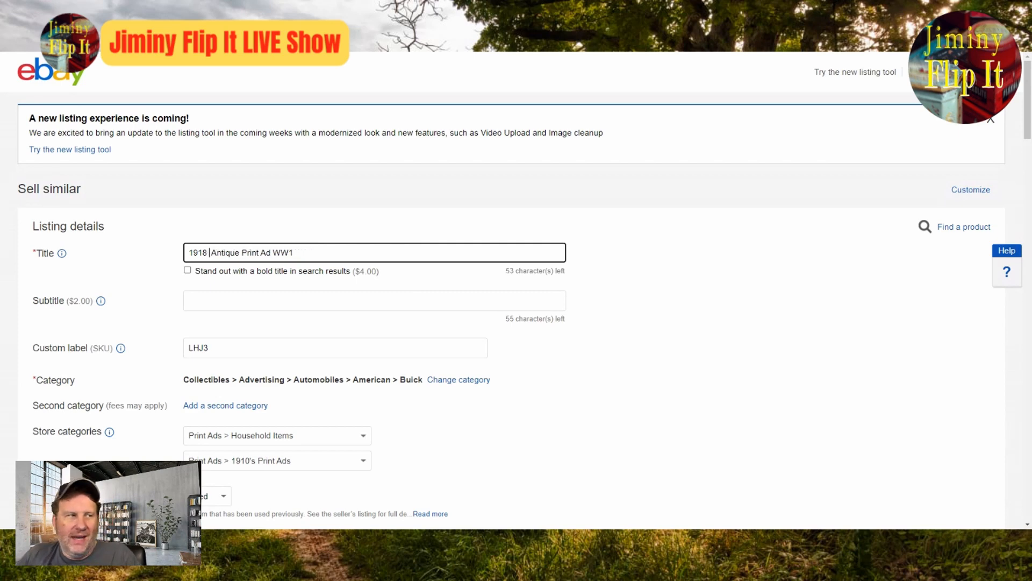
Step: Replace the Buick photo with the Overland car ad photo and view it enlarged
scroll(531, 298, down, 4)
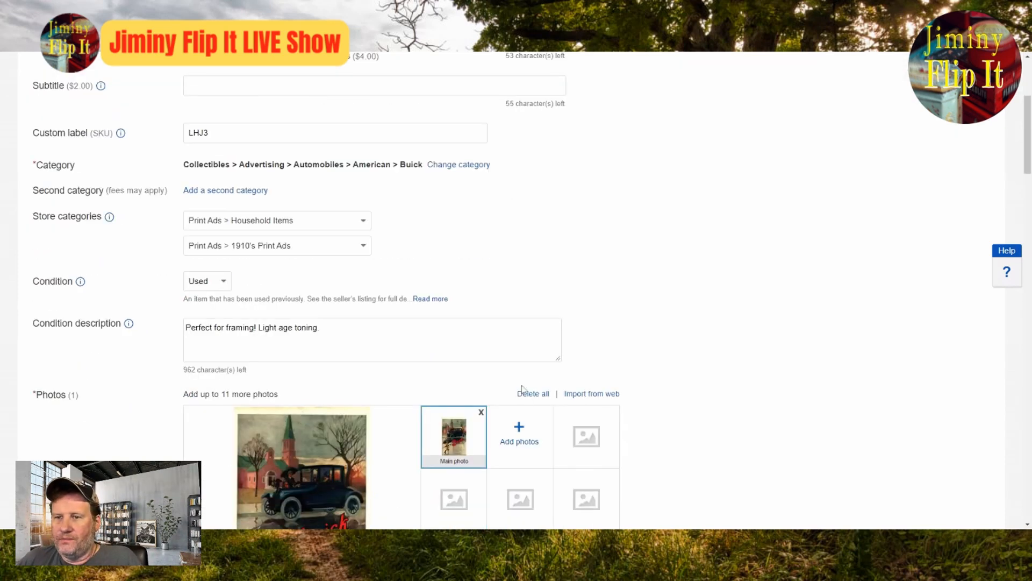
click(481, 412)
scroll(396, 436, down, 4)
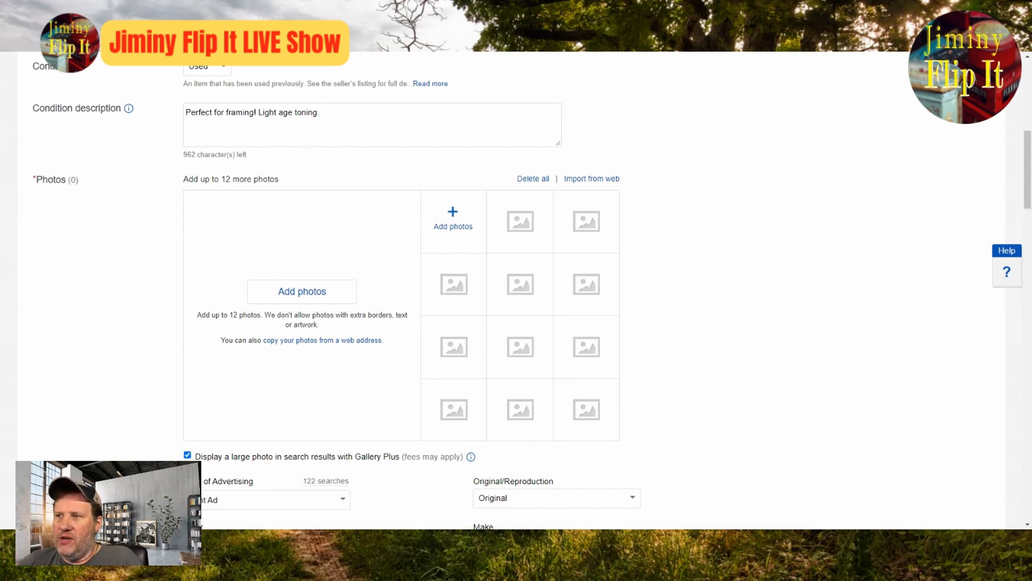
click(653, 375)
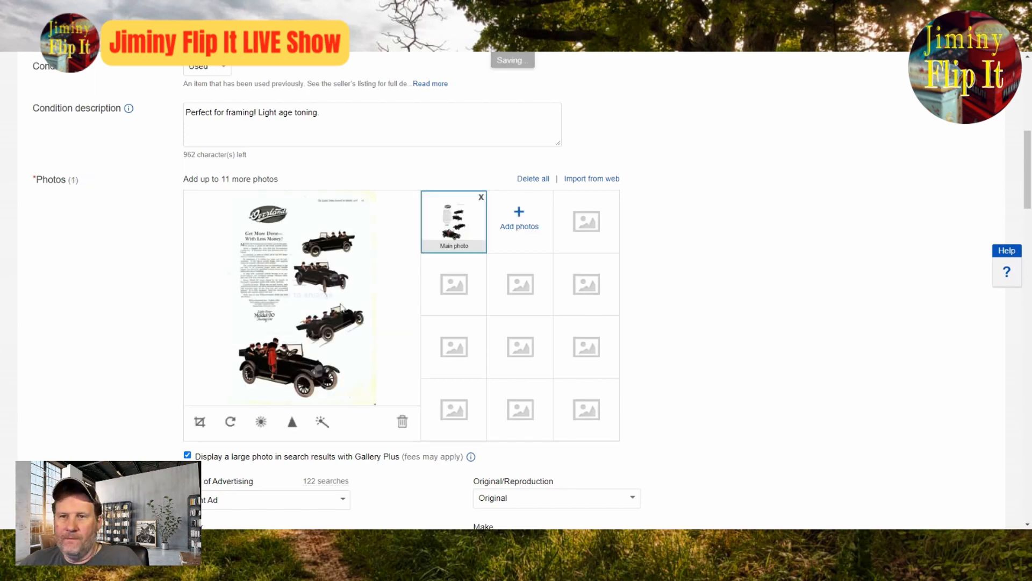
click(305, 290)
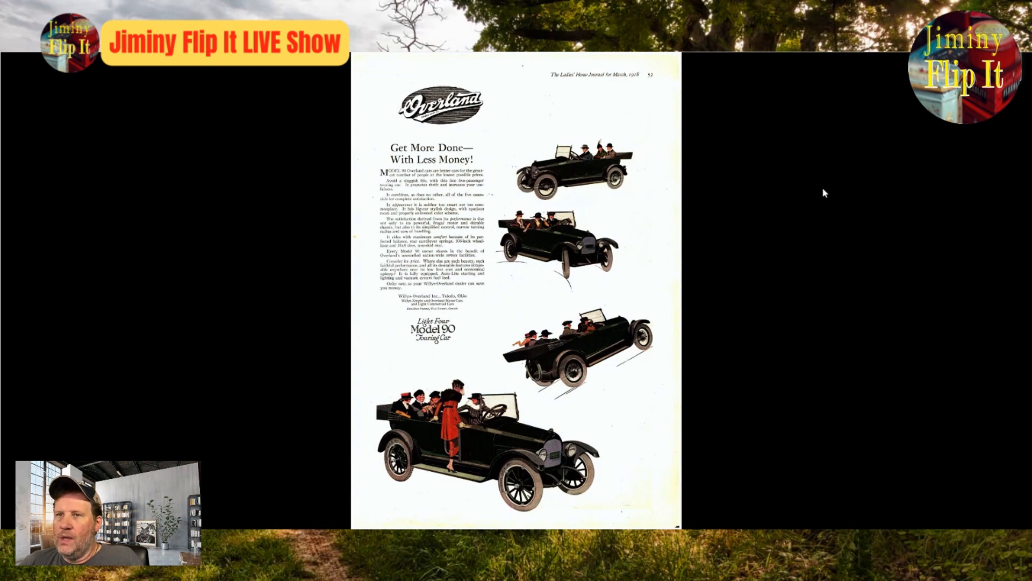
key(ctrl+Tab)
Step: Insert Overland Automobile after 1918 in the listing title
scroll(697, 247, up, 8)
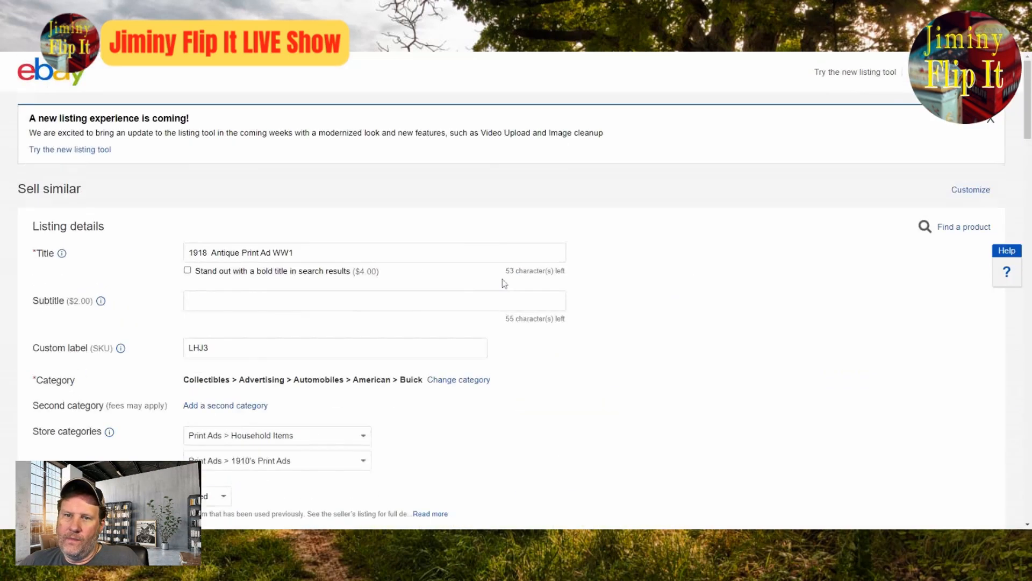
click(209, 253)
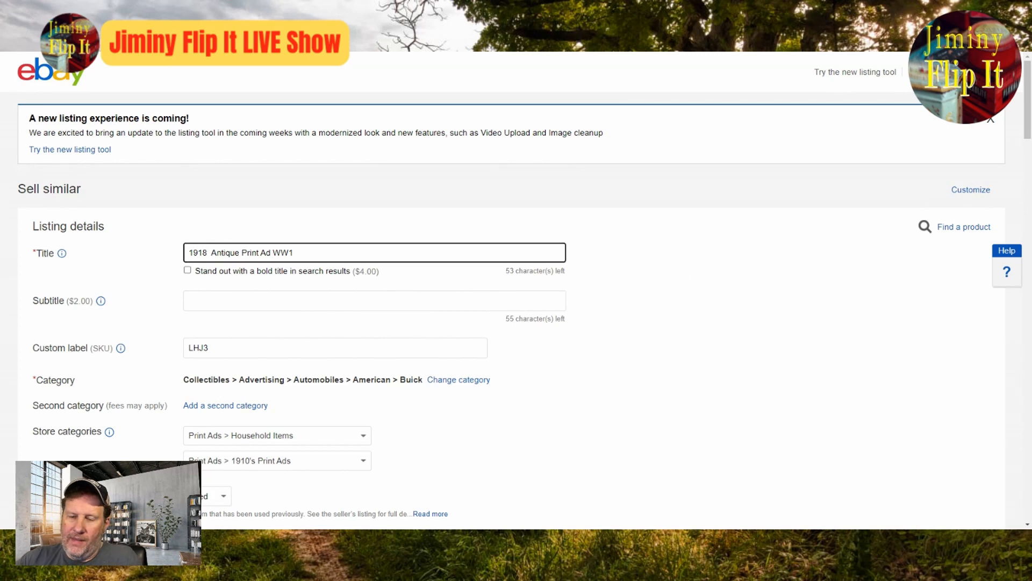
text(Overland )
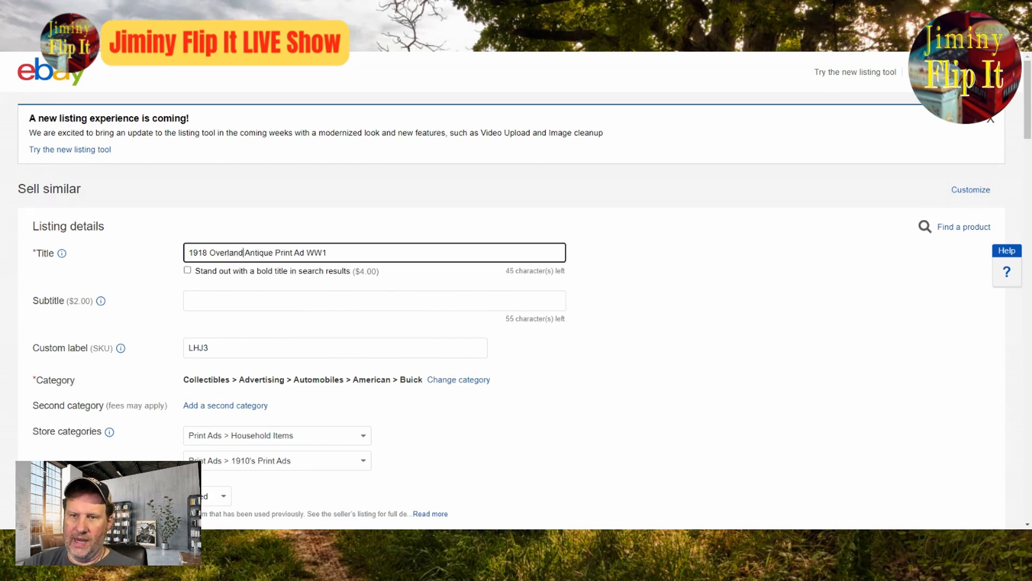
text(Automobi)
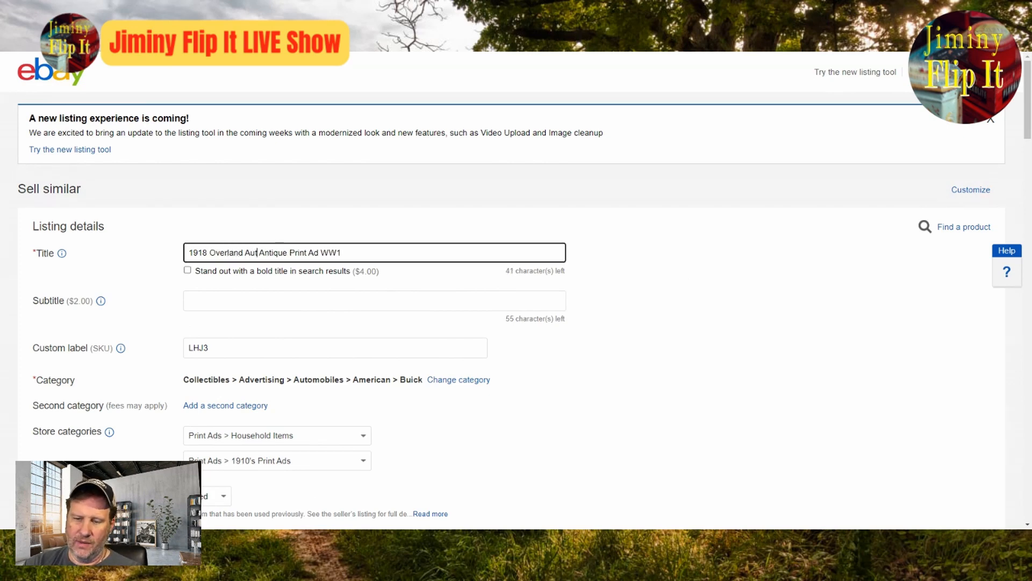
text(le)
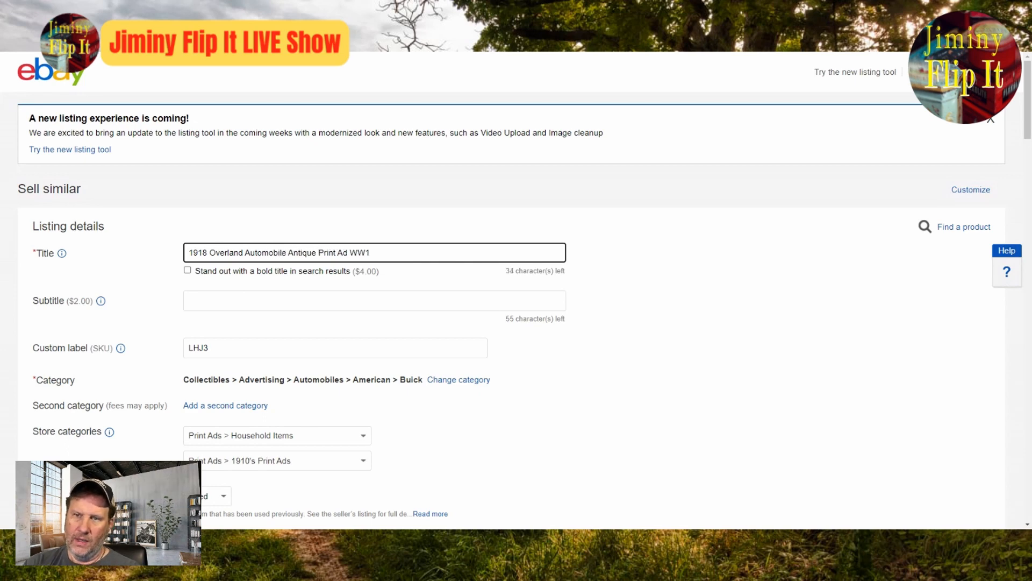
Step: Set the category to American > Other American Automobile Ads and the first store category to Print Ads > Automobile Ads
click(457, 380)
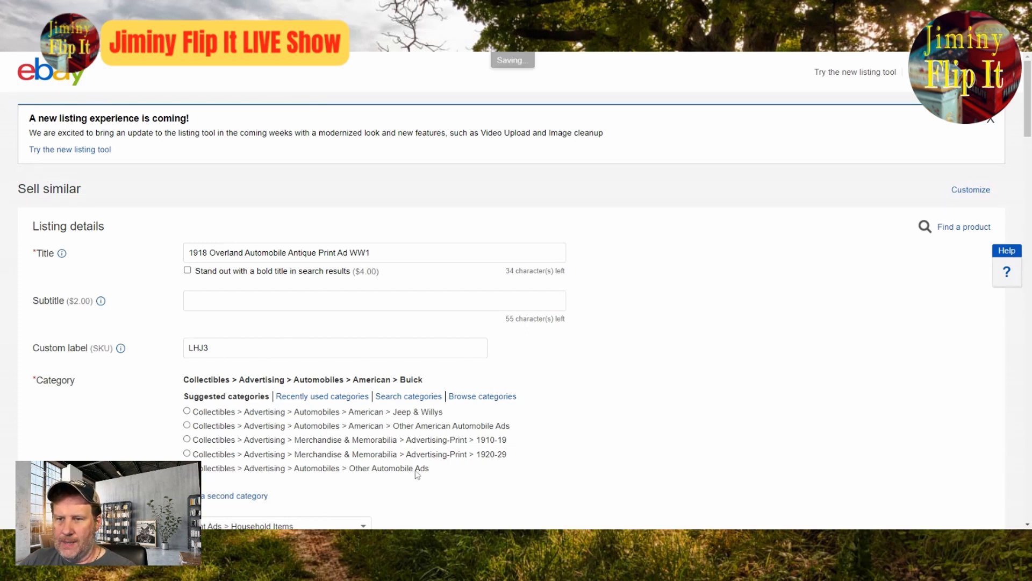
click(367, 427)
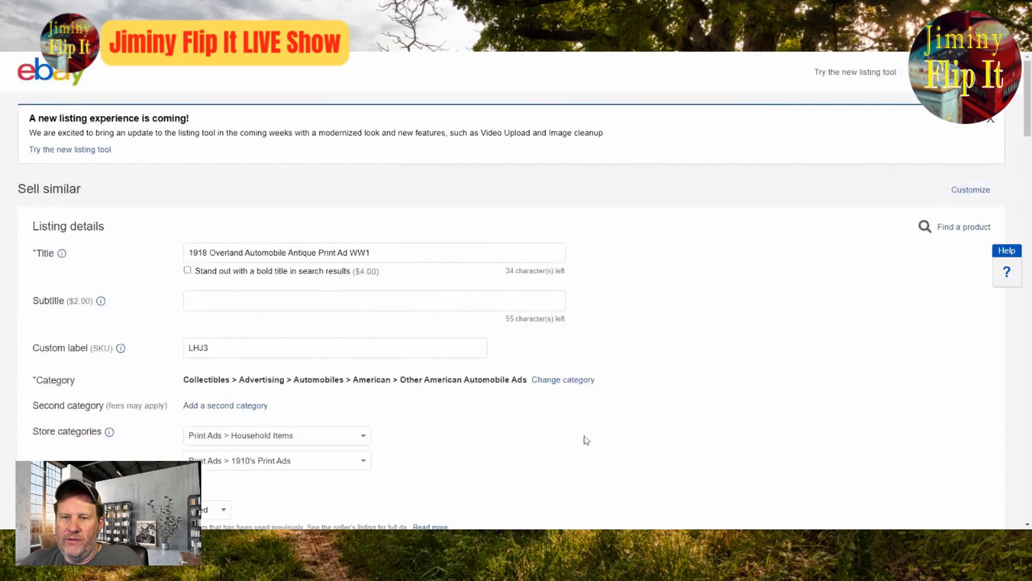
click(364, 443)
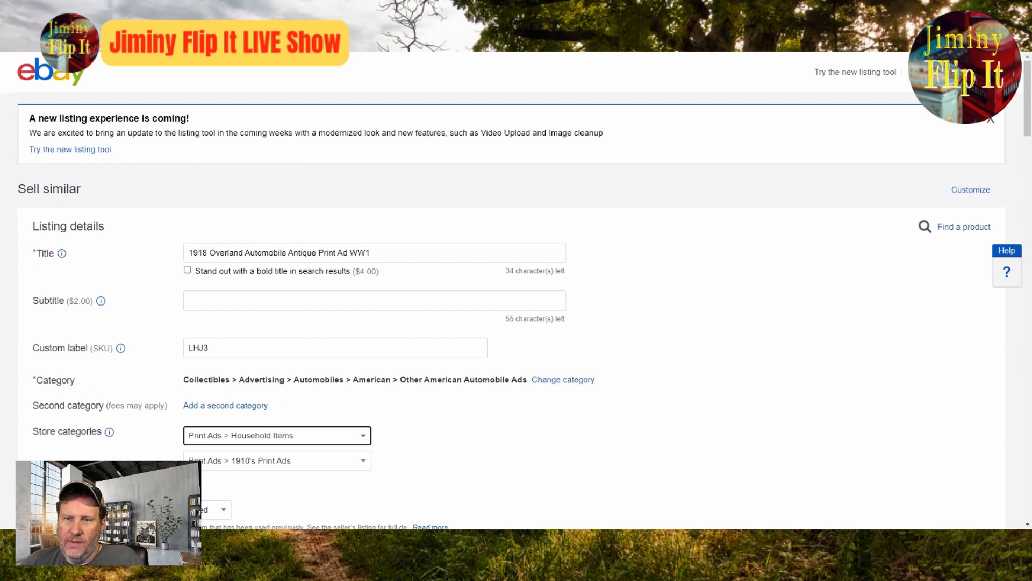
click(301, 444)
click(529, 447)
Step: In the item specifics, accept Print Ad as Type of Advertising, enter Overland as the Make and choose Multi-color as the Color
scroll(539, 447, down, 4)
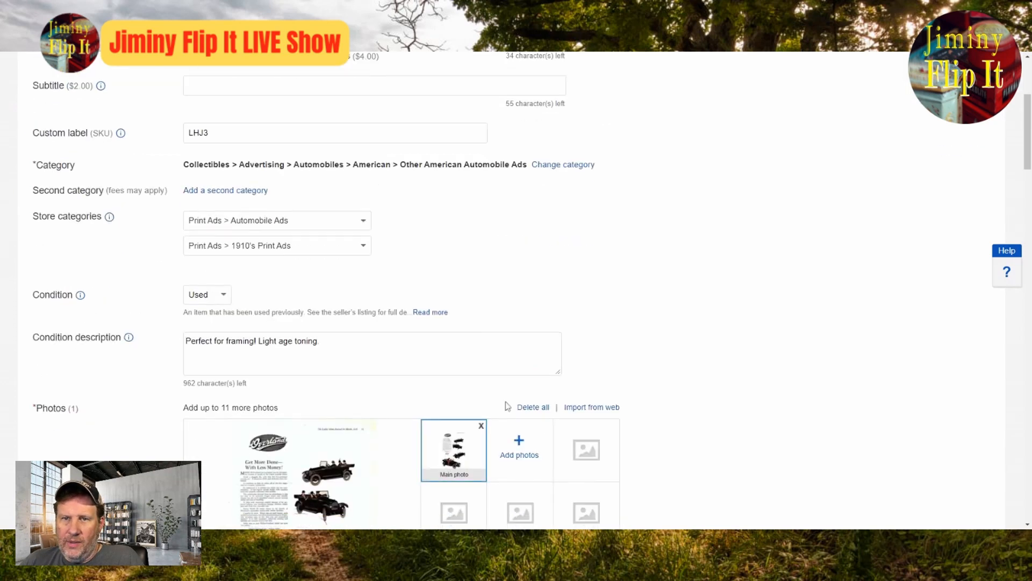
scroll(554, 325, down, 8)
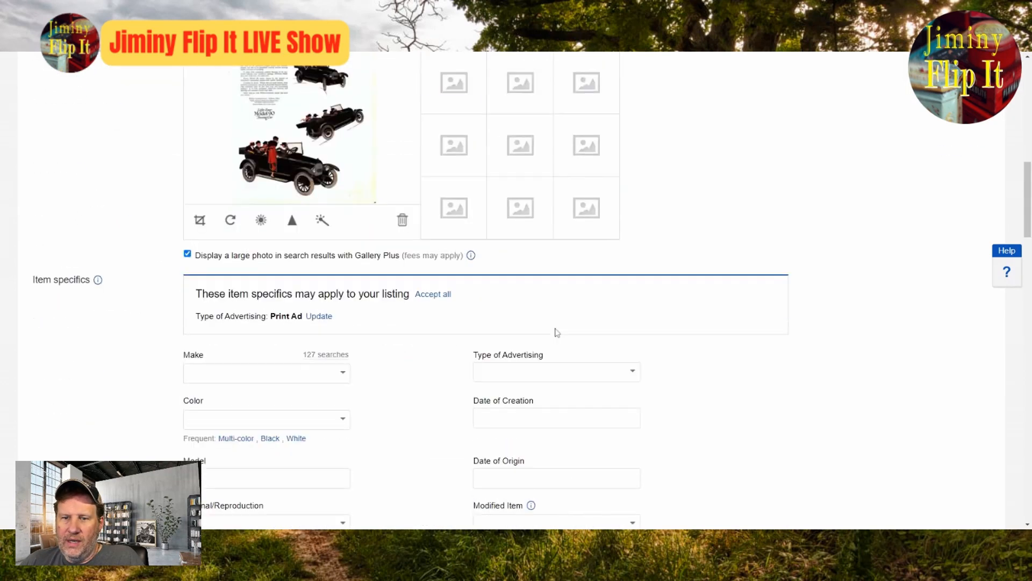
click(331, 321)
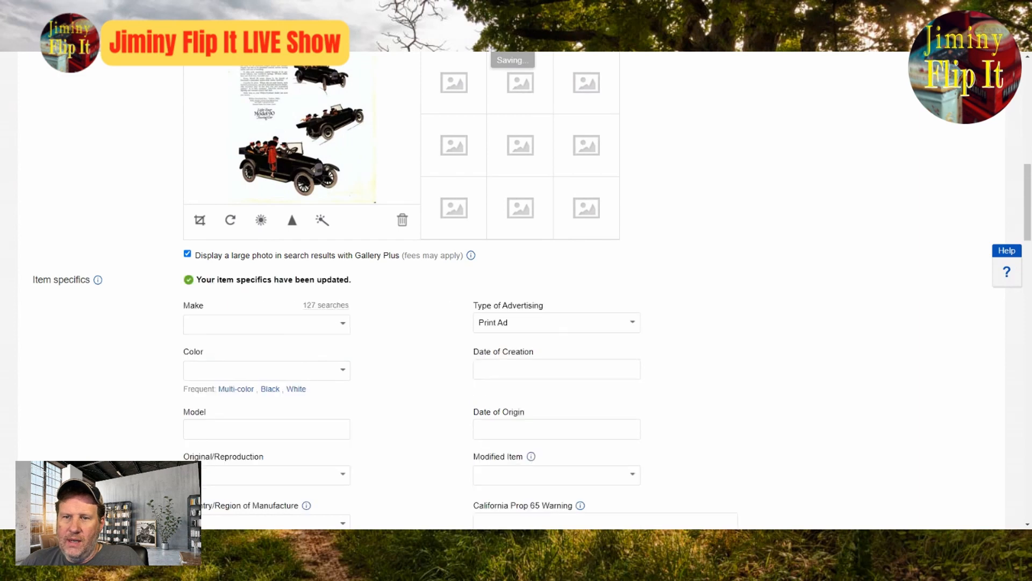
click(346, 324)
text(O)
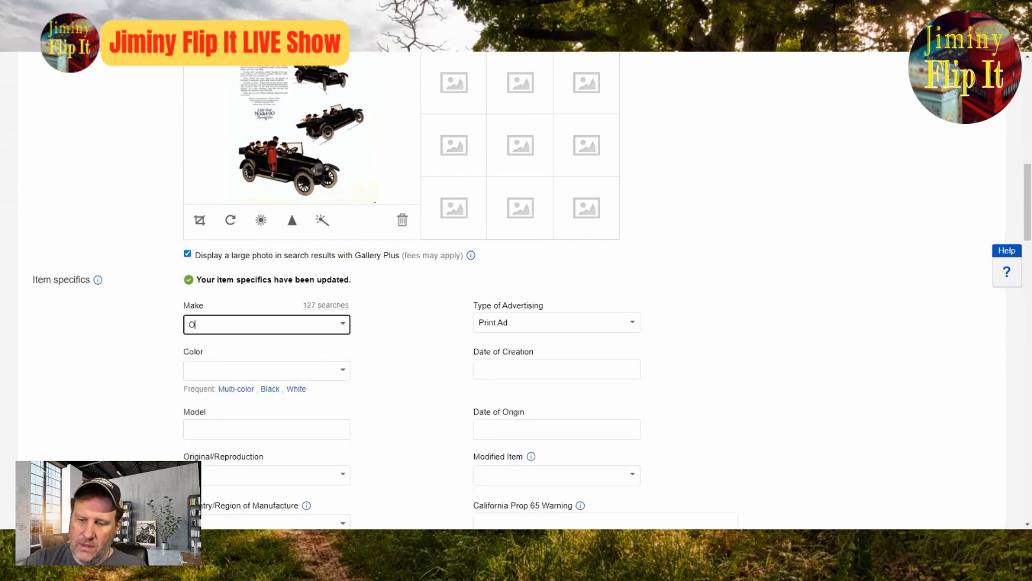
text(verland)
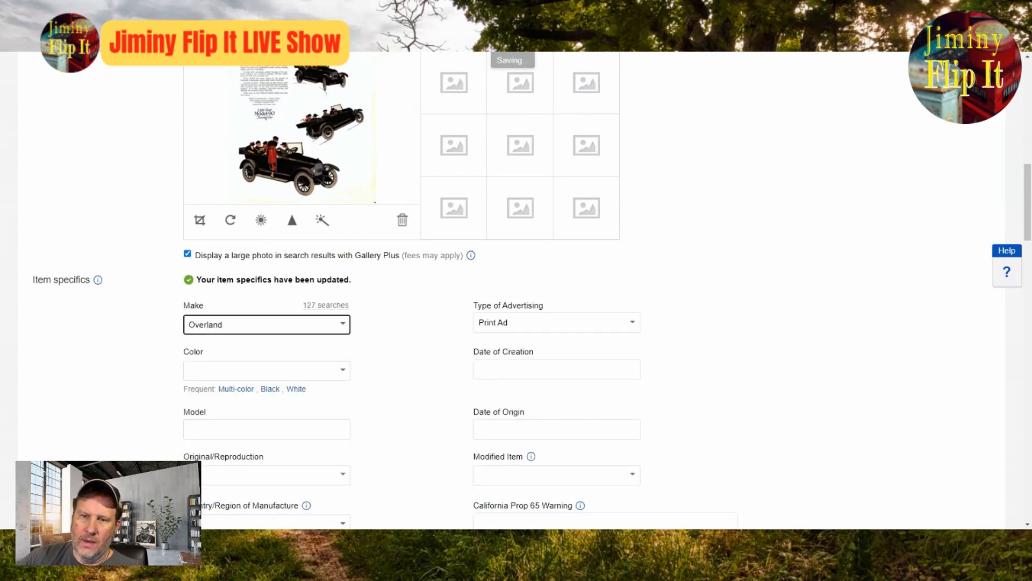
click(236, 389)
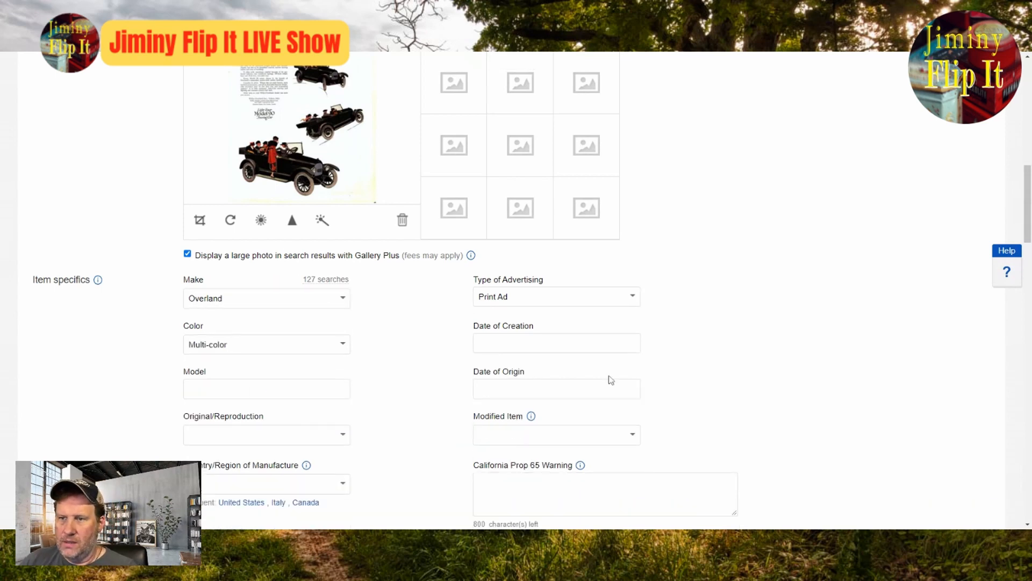
Step: Set Date of Creation to 1918, country of manufacture to United States, Original/Reproduction to Original and Modified Item to No
click(599, 347)
text(19)
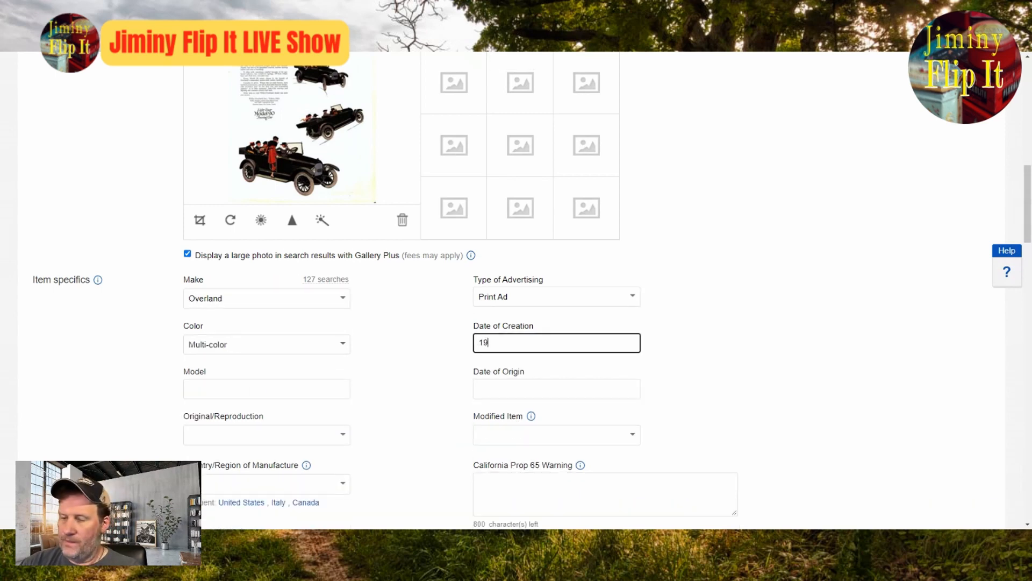
text(18)
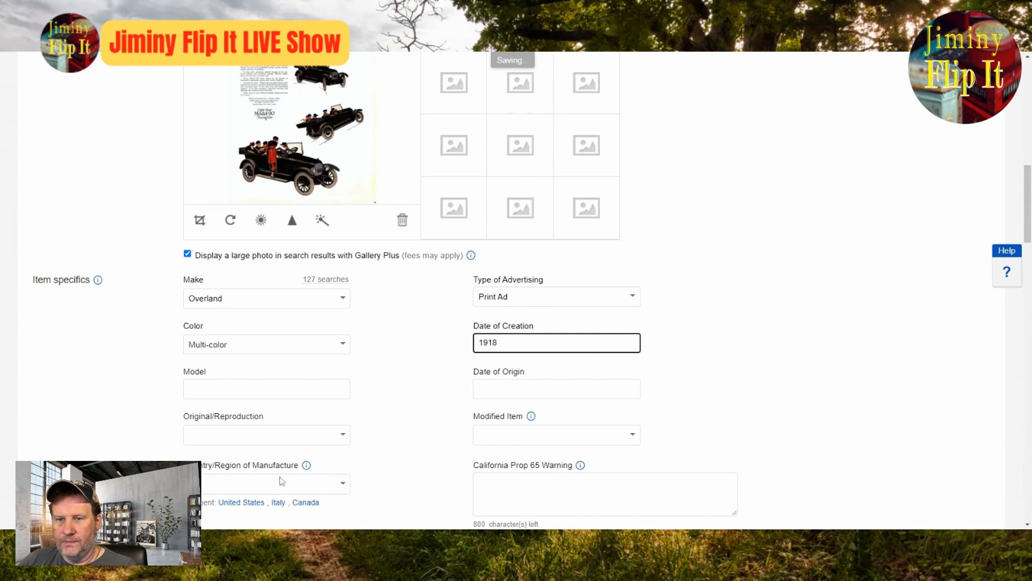
click(241, 503)
click(341, 436)
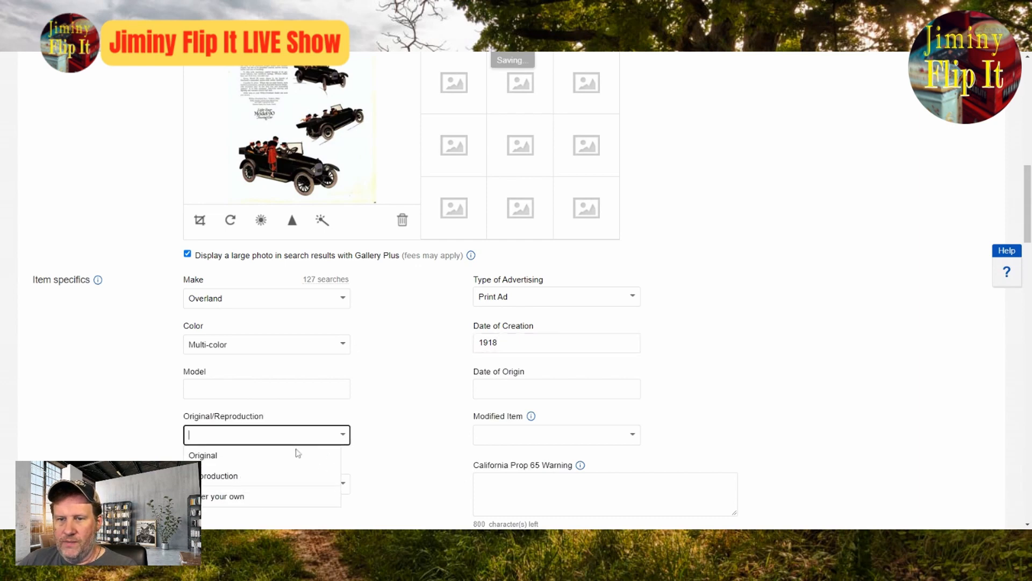
click(273, 456)
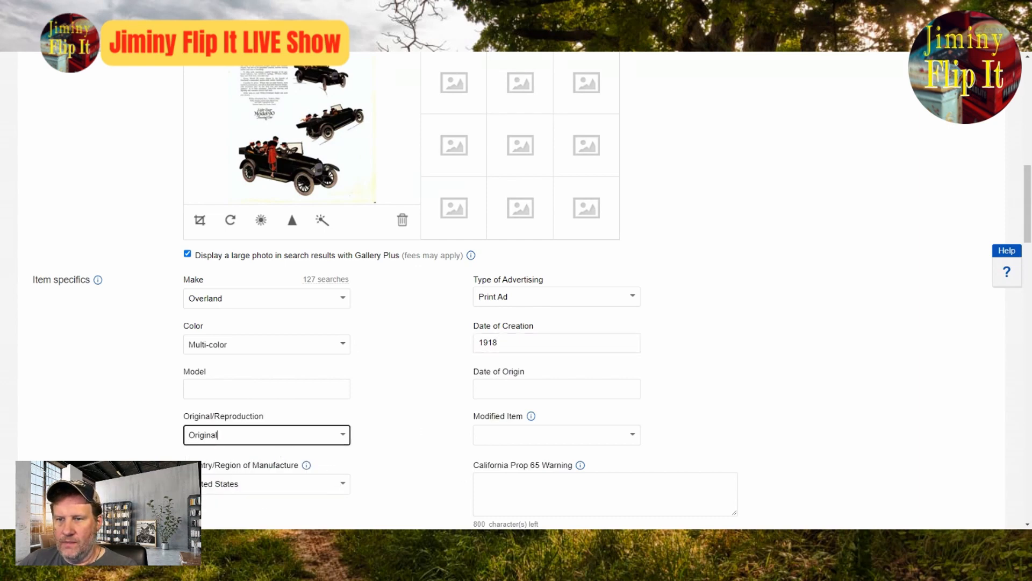
click(632, 437)
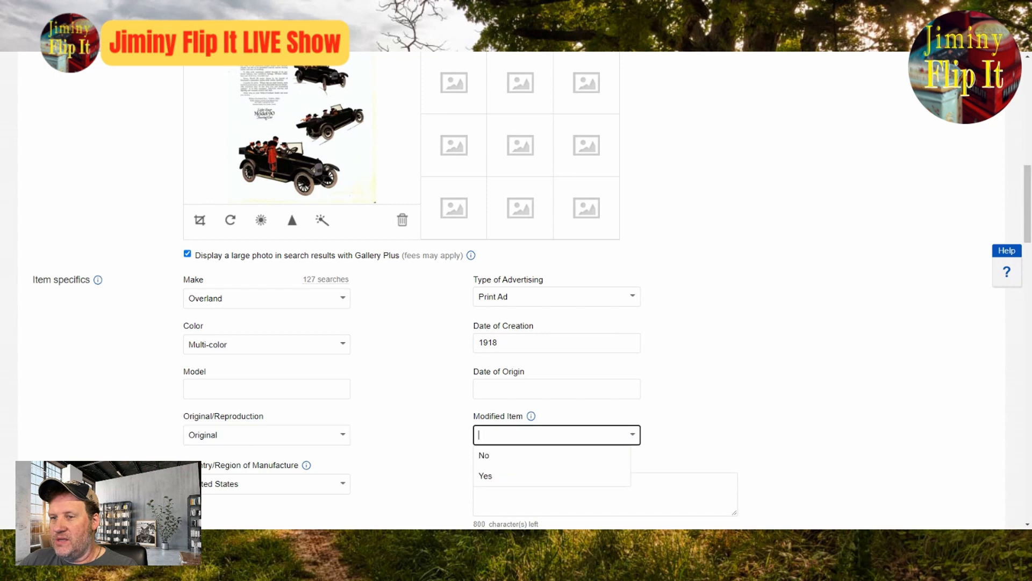
click(556, 456)
click(522, 389)
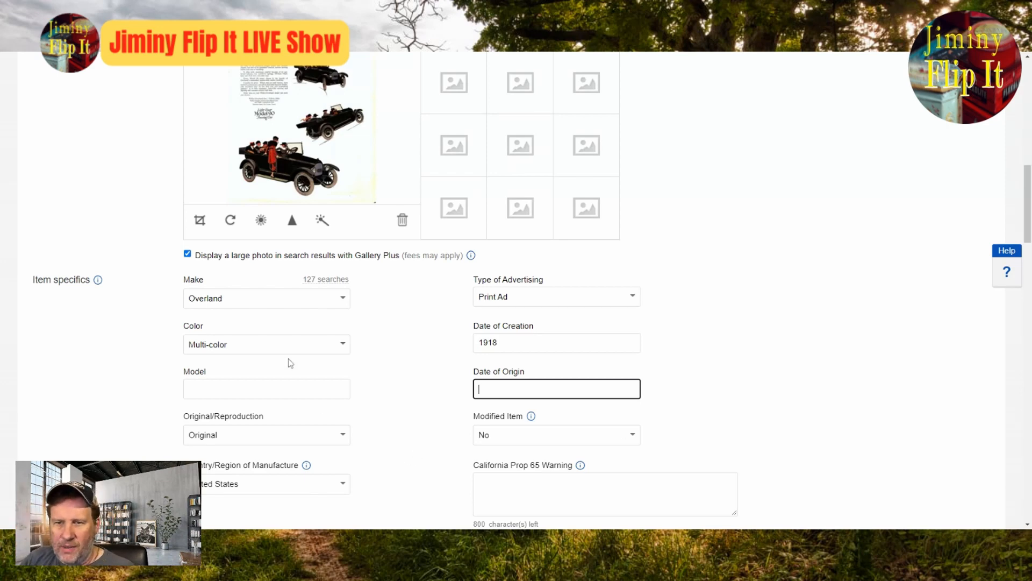
Step: Check the enlarged ad photo for the car model and enter Light Four Model 90 as the Model in the item specifics
click(266, 384)
scroll(265, 384, up, 3)
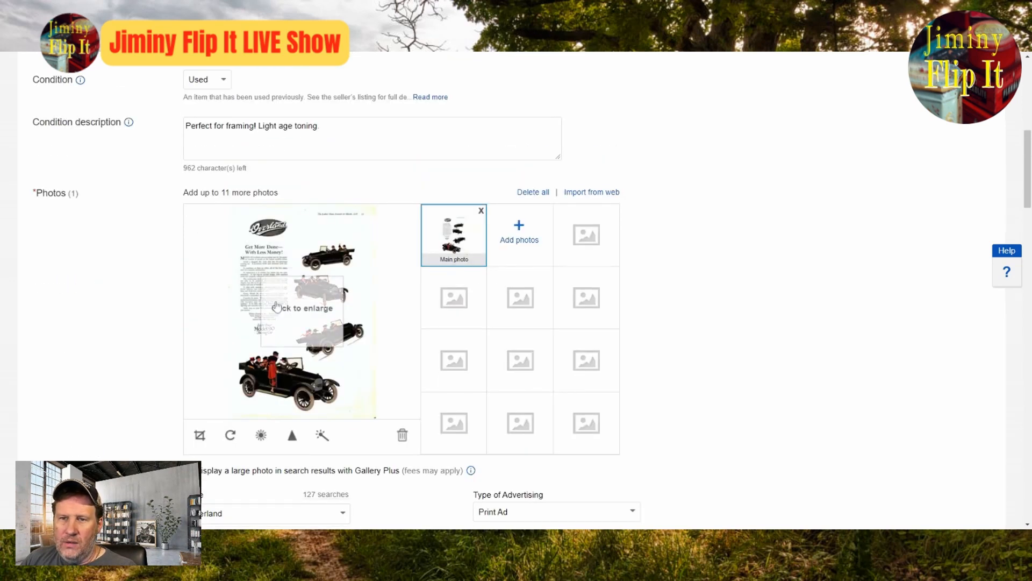
click(322, 373)
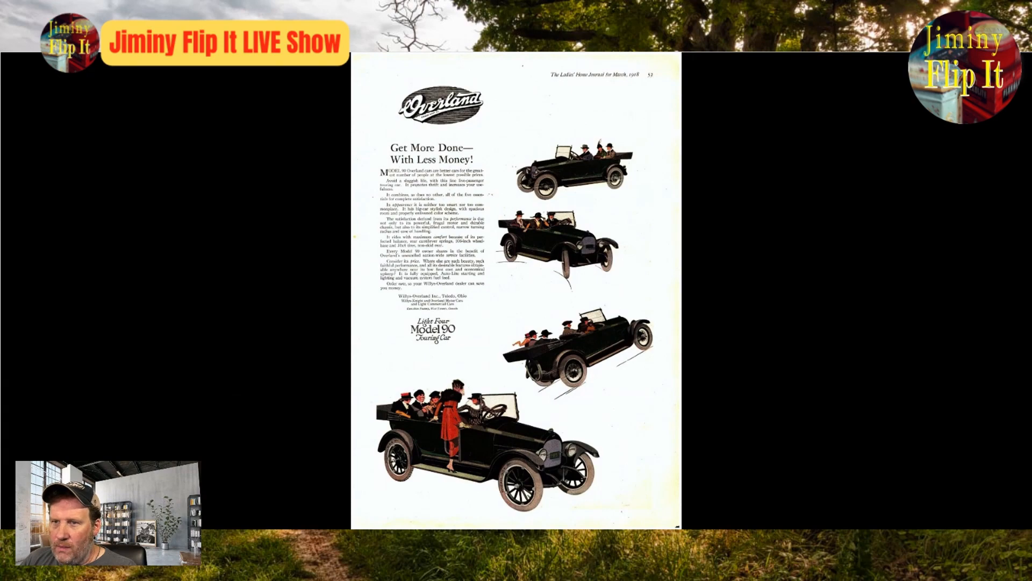
key(Escape)
scroll(362, 428, up, 4)
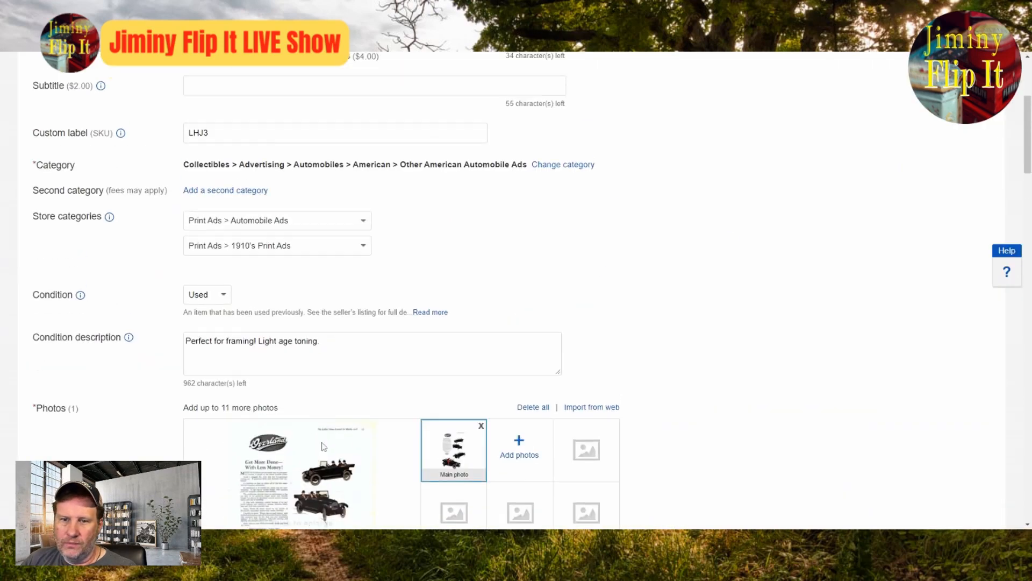
scroll(325, 444, down, 8)
click(267, 389)
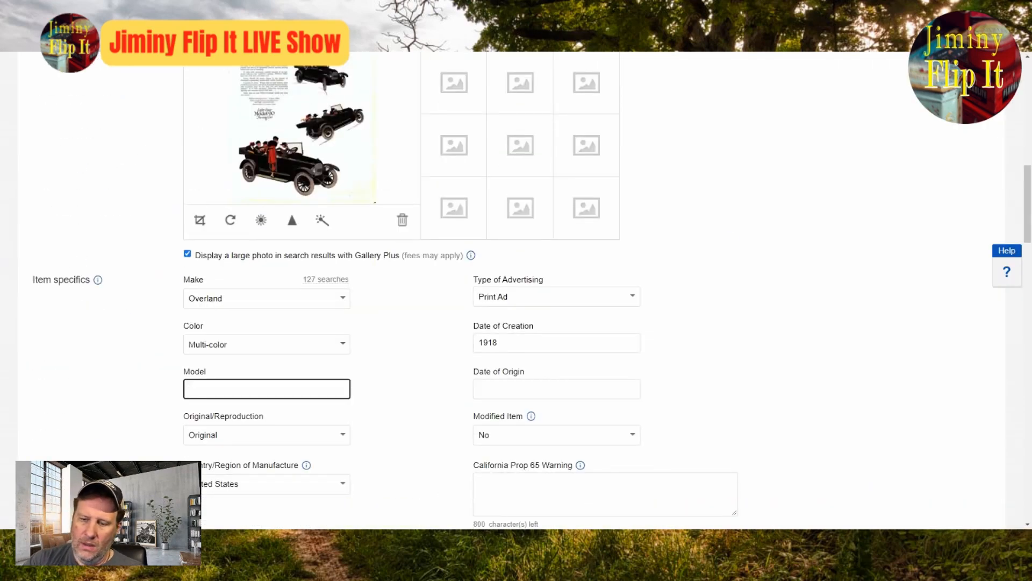
text(ight)
key(BackSpace)
key(BackSpace)
key(BackSpace)
key(BackSpace)
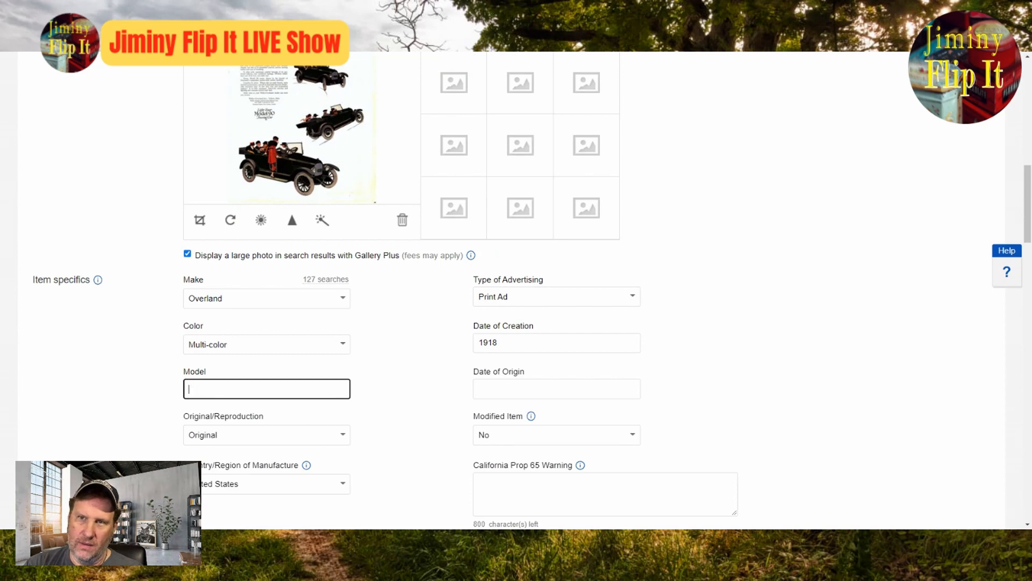
text(ight Fo)
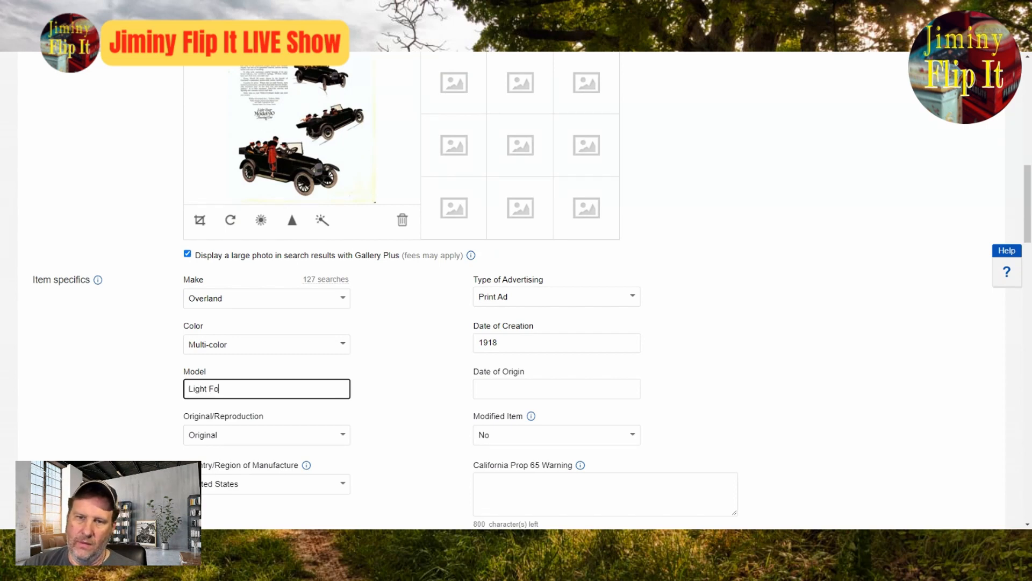
text(ur Model )
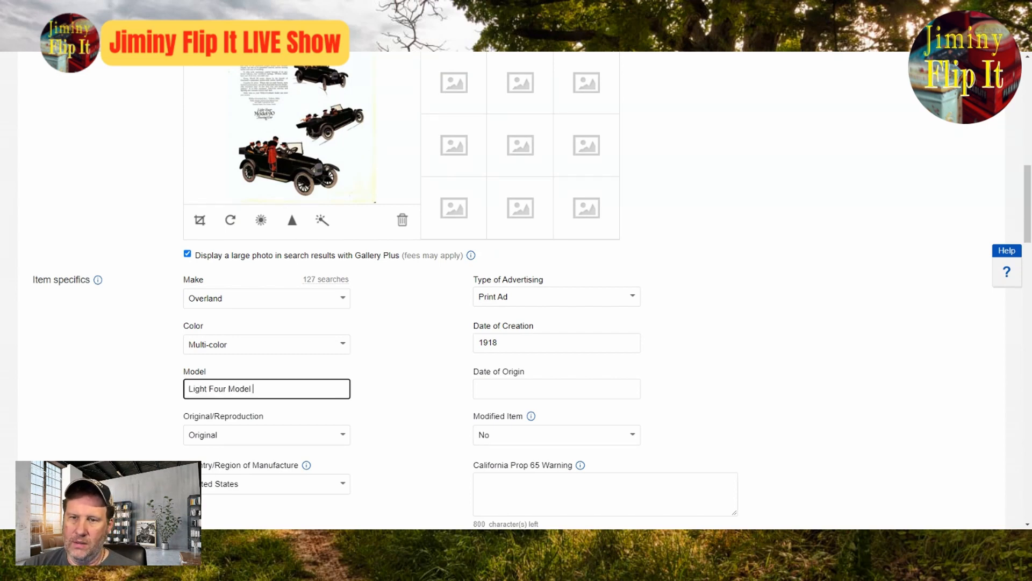
text(90)
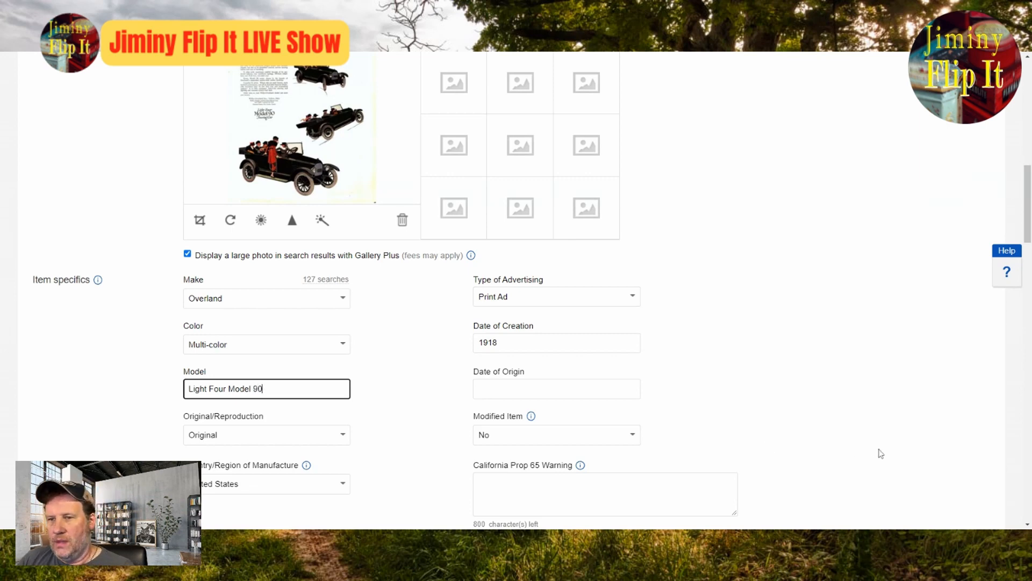
Step: Set the Date of Origin to 1918 in the item specifics
click(543, 388)
text(1918)
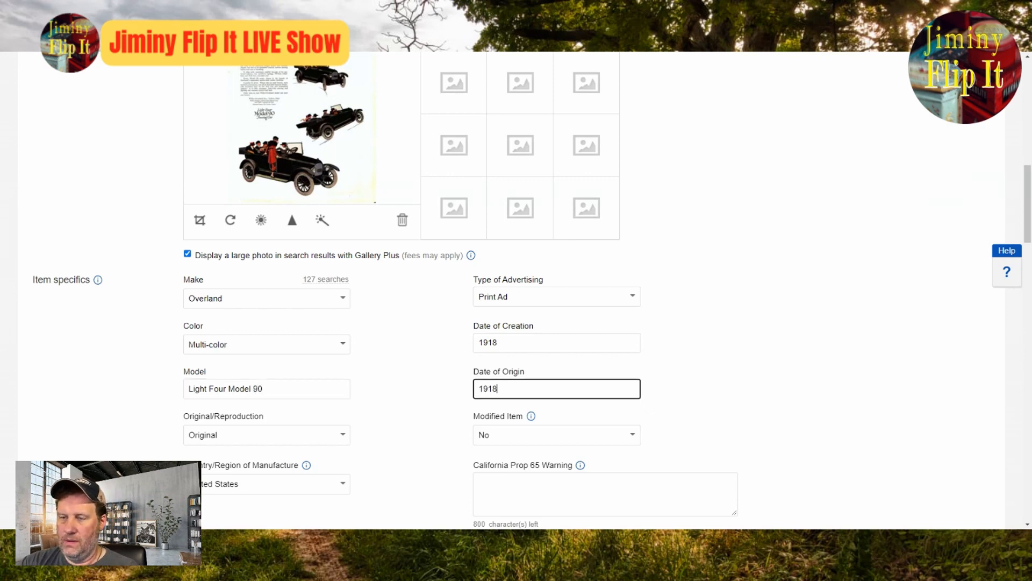
scroll(705, 353, down, 7)
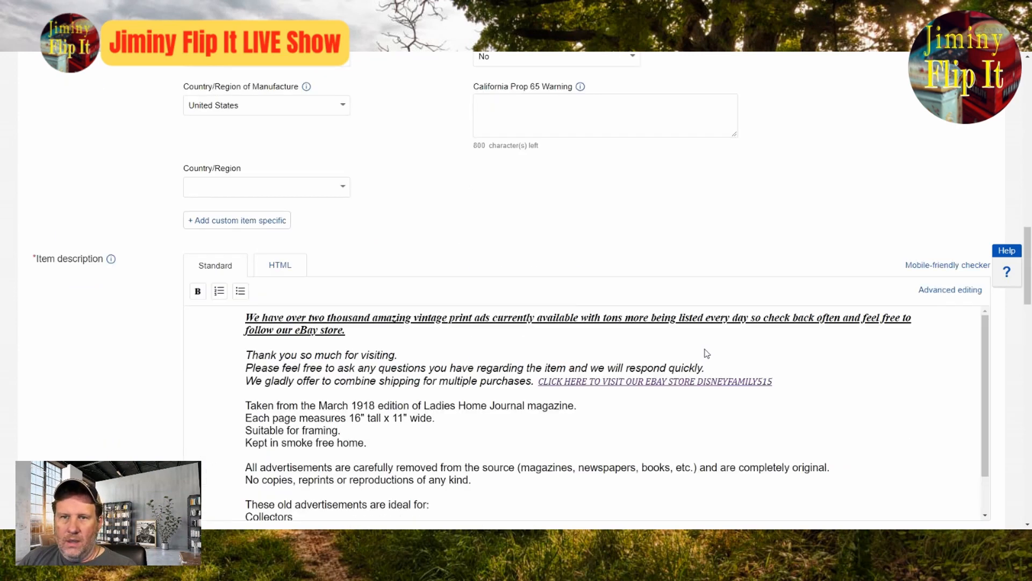
Step: Append Light Four Model 90 to the end of the listing title
scroll(645, 356, up, 15)
scroll(623, 358, up, 4)
click(416, 254)
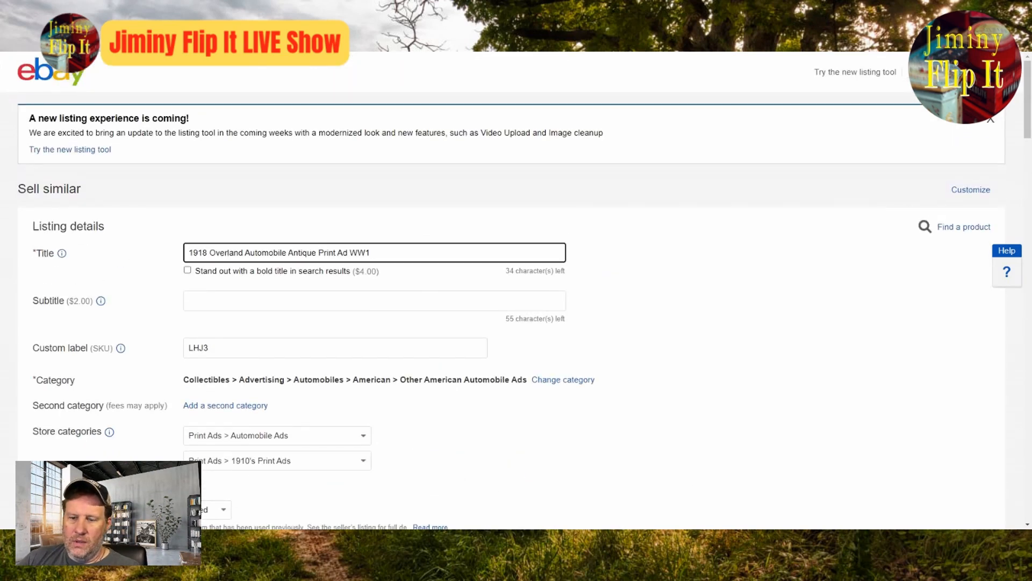
text(Light Fo)
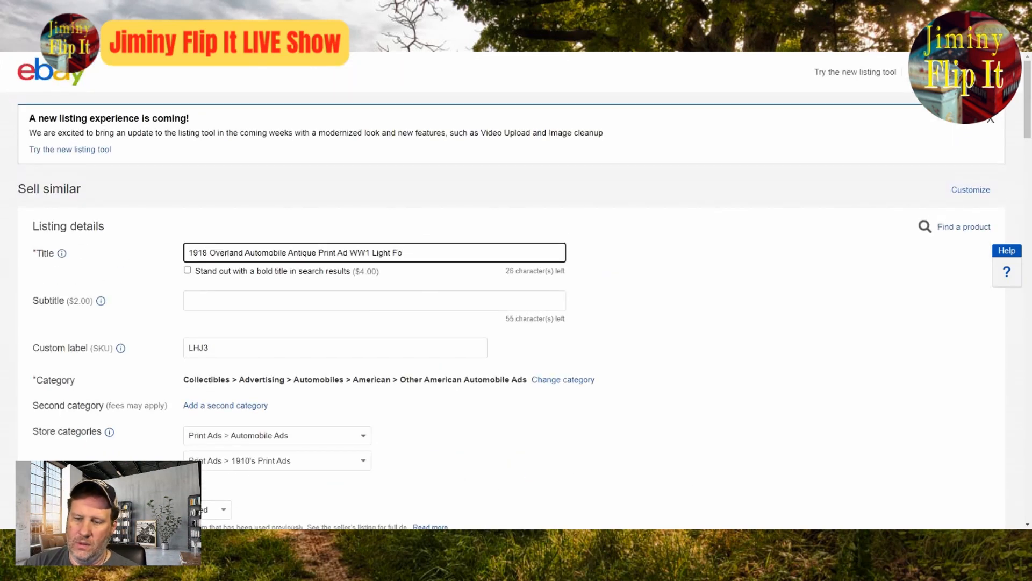
text(ur Midel 90)
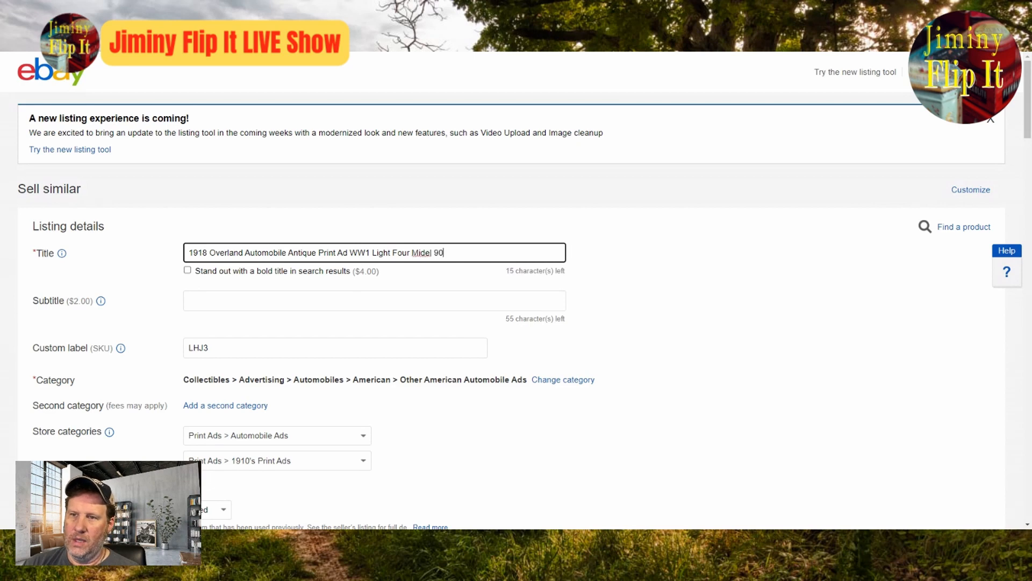
key(Left)
click(416, 252)
key(Delete)
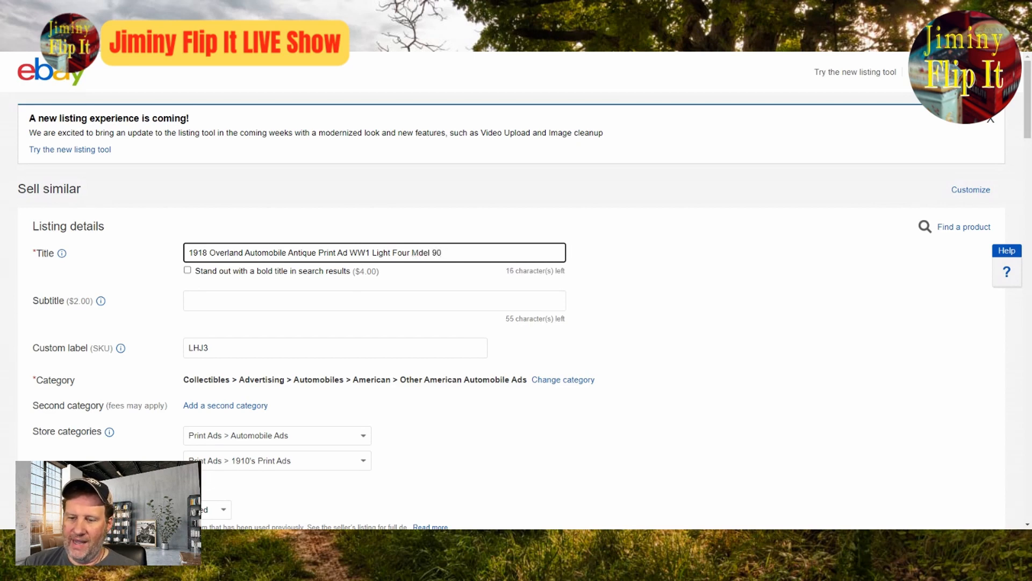
text(o)
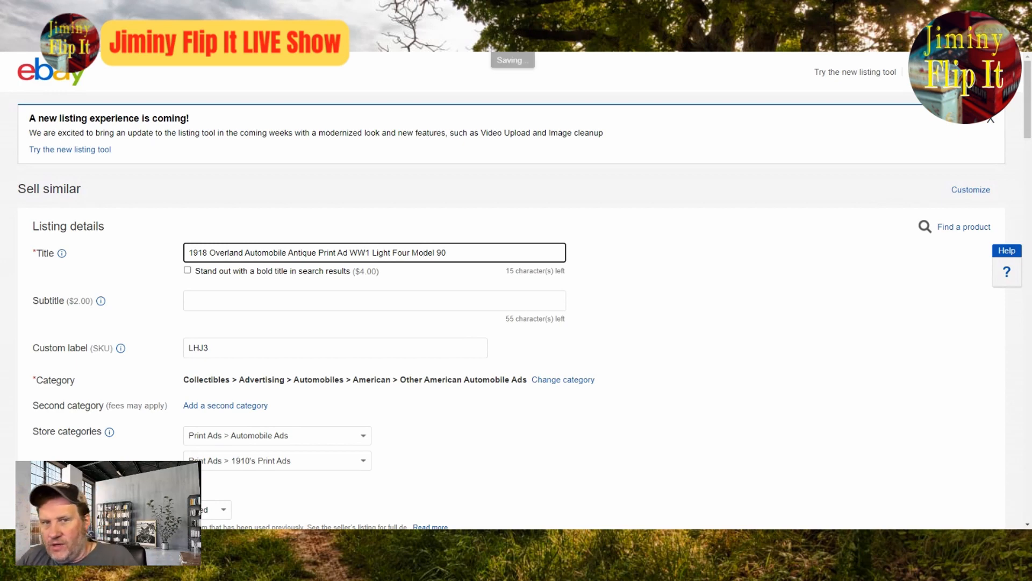
click(632, 323)
Step: Inspect the main ad photo at full size, then lower its brightness and save the edit
scroll(637, 322, down, 4)
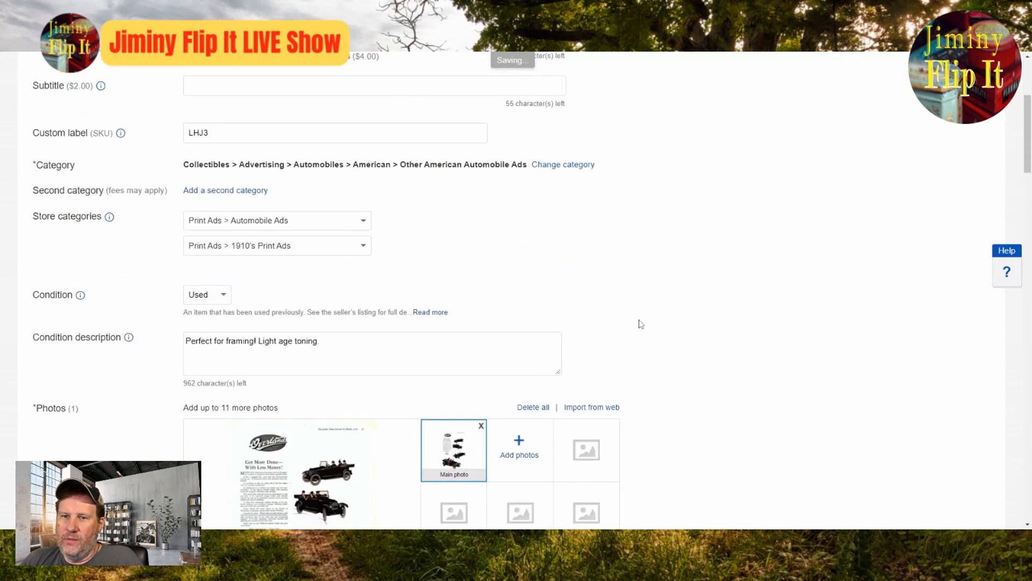
scroll(640, 323, down, 4)
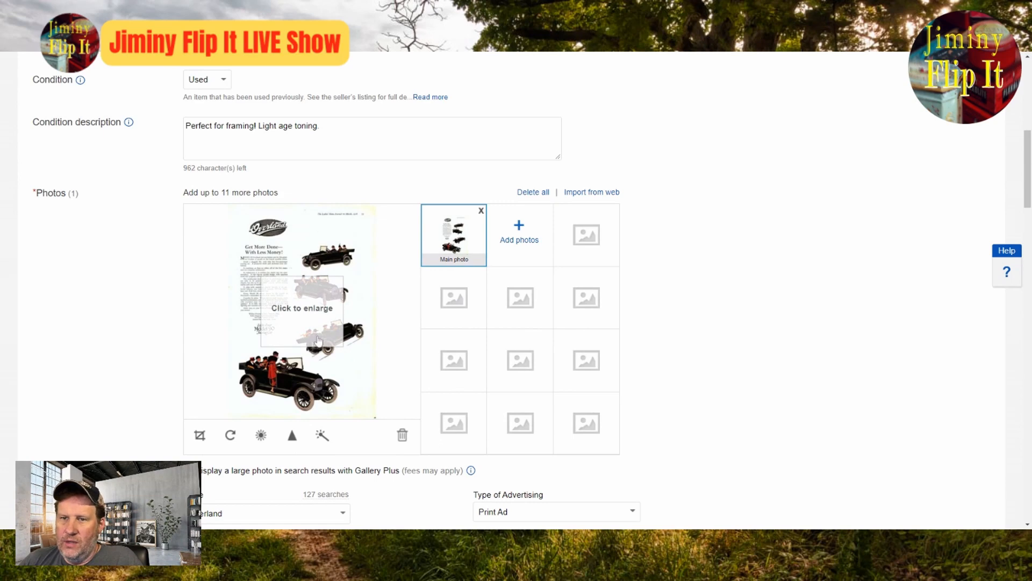
click(301, 329)
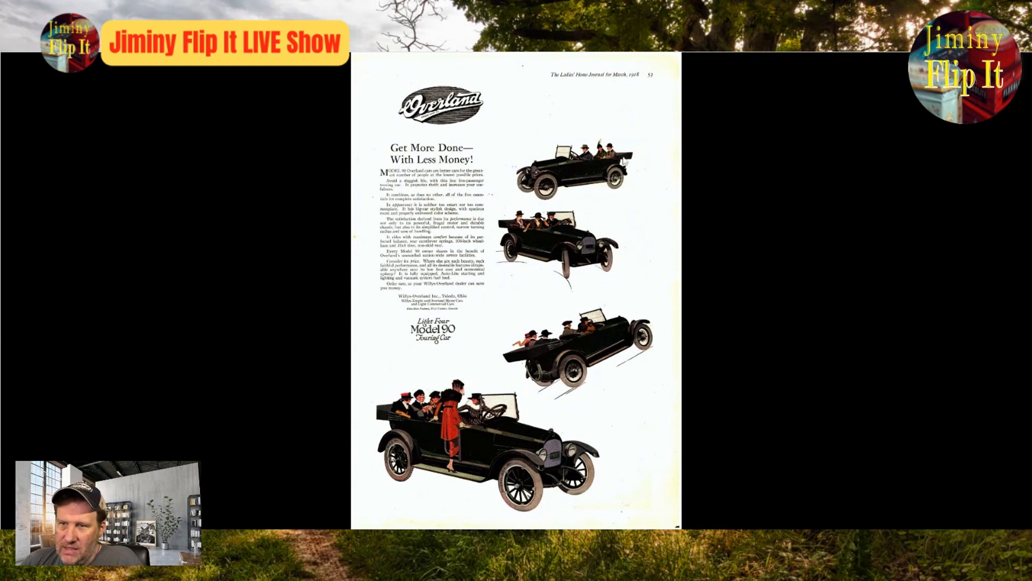
click(1009, 68)
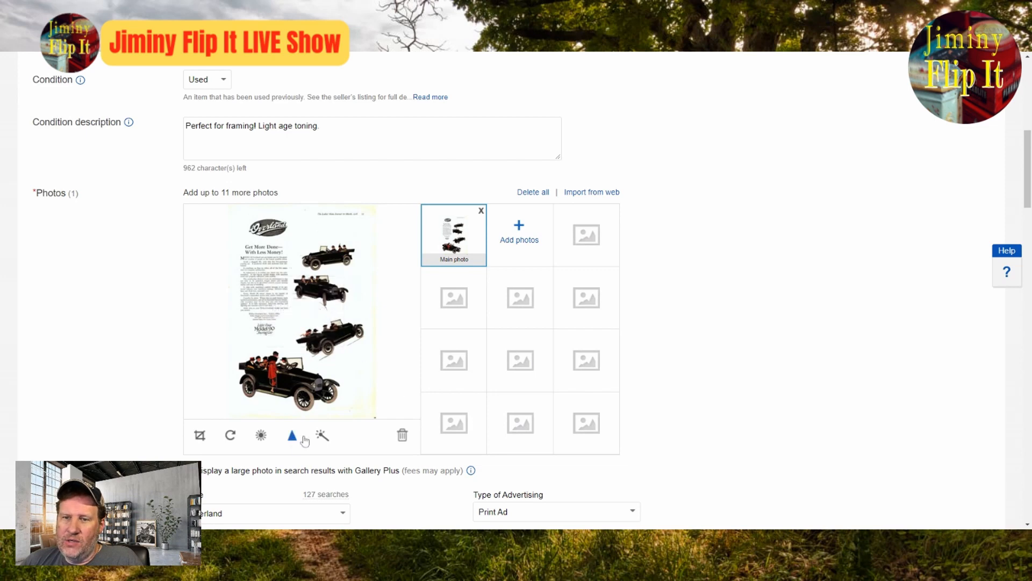
click(262, 434)
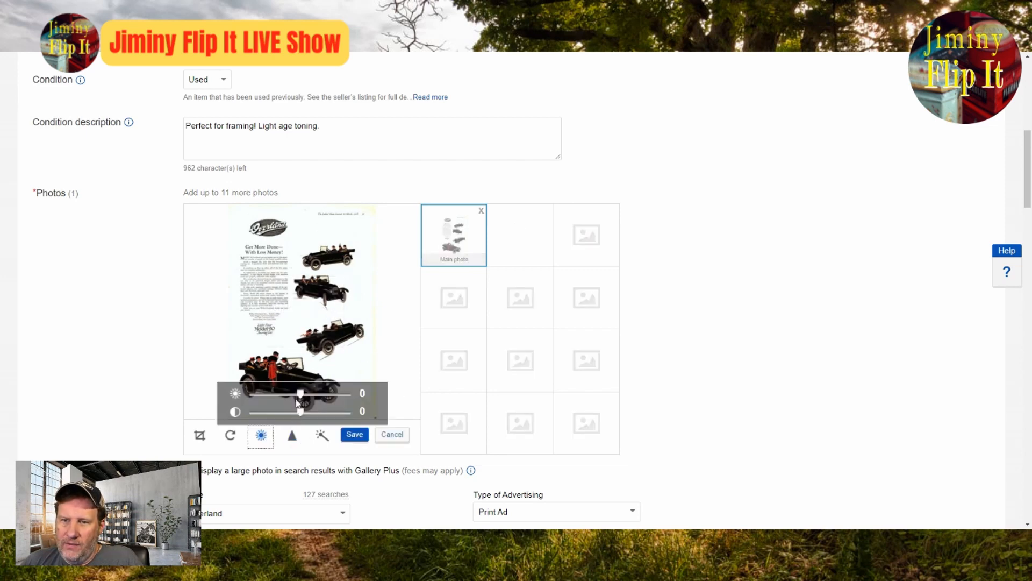
drag(300, 395, 289, 412)
click(354, 435)
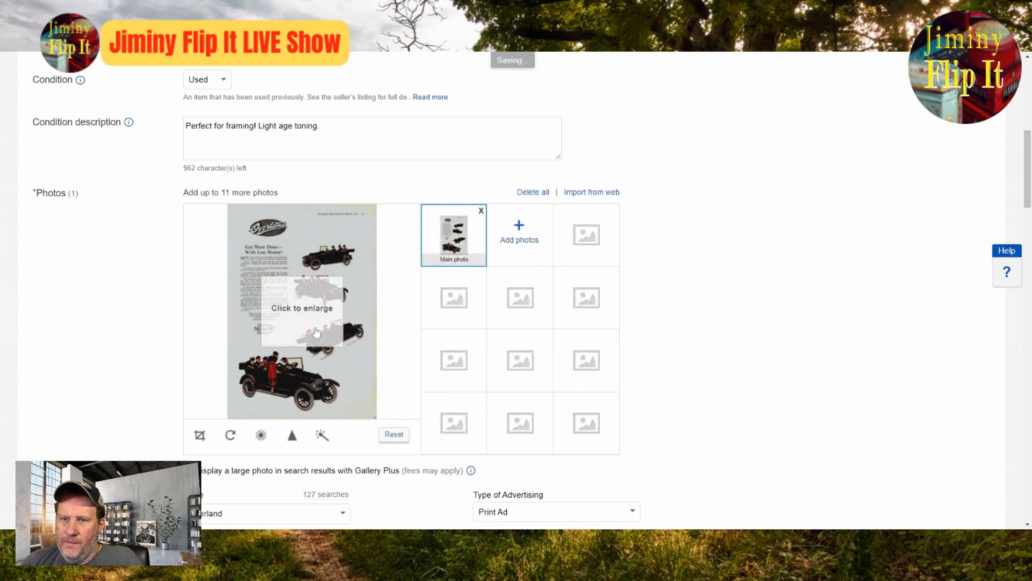
Step: Examine the edited ad photo at full size for image quality and car details worth adding to the listing title
click(301, 311)
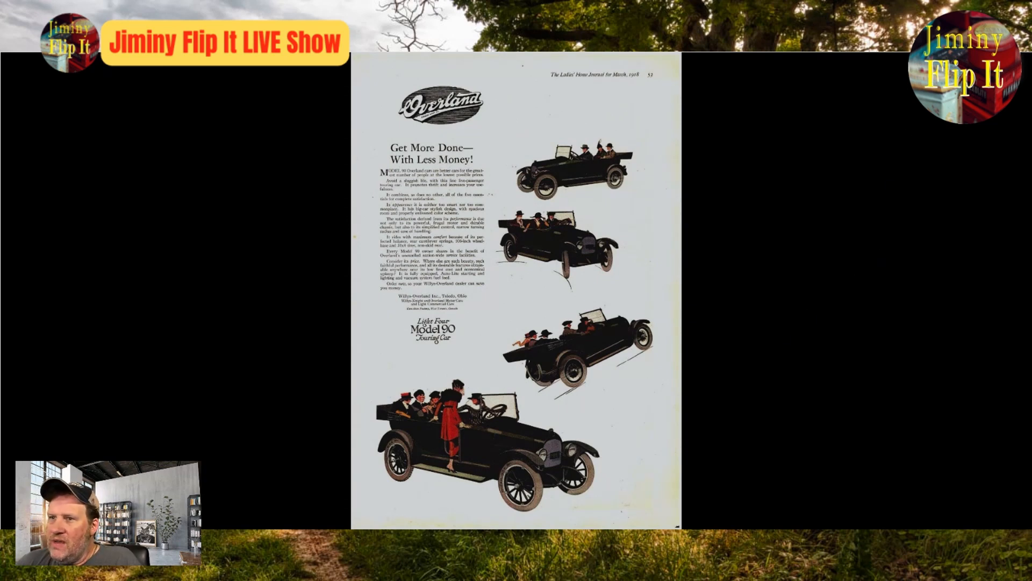
click(819, 436)
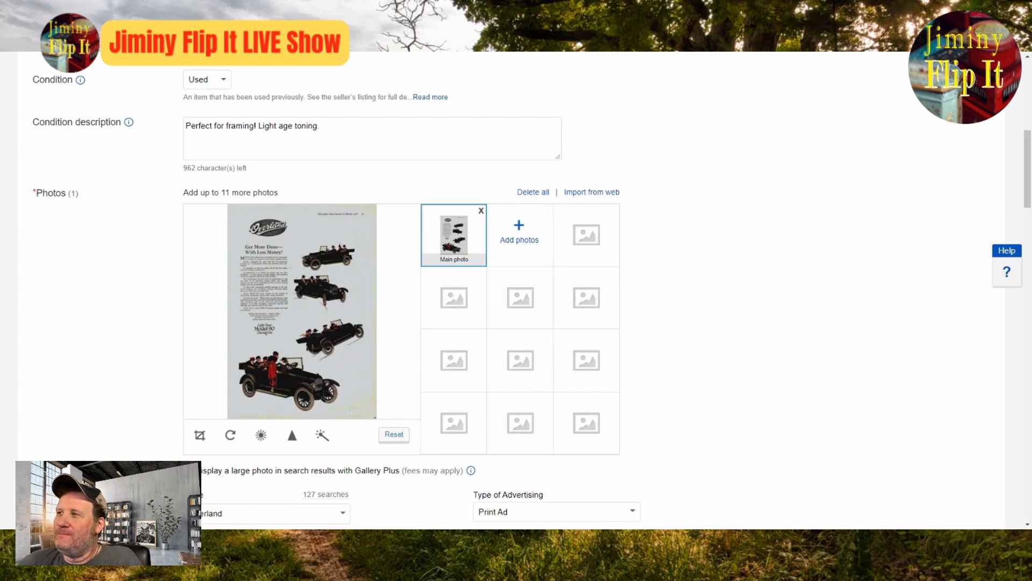
scroll(667, 272, up, 4)
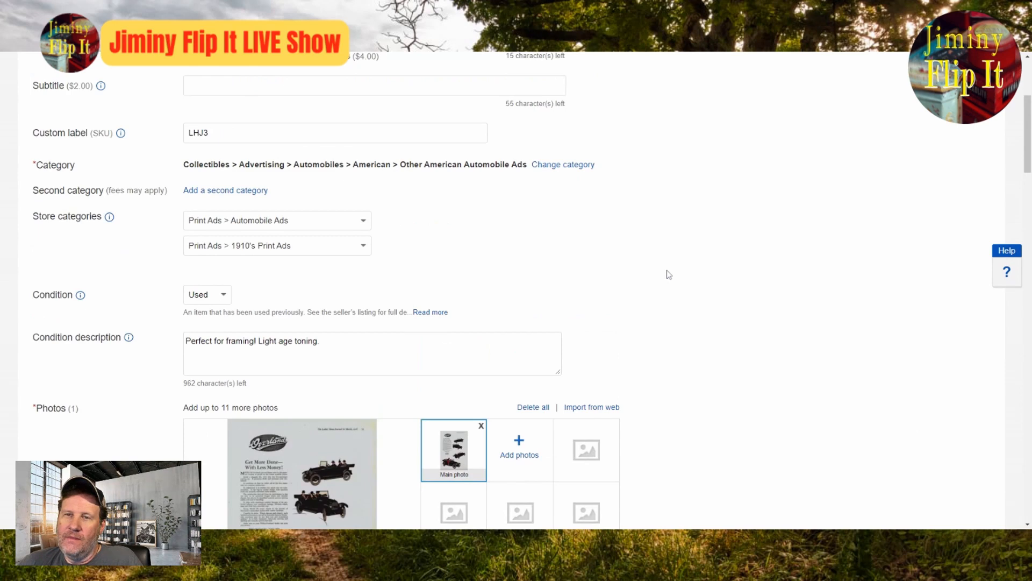
scroll(668, 275, up, 4)
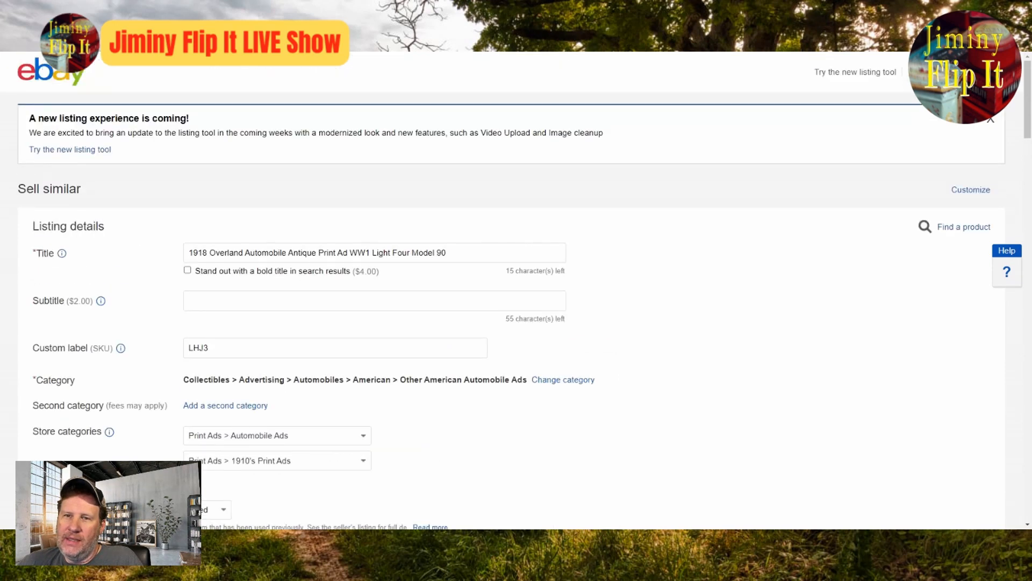
scroll(646, 276, down, 8)
click(251, 359)
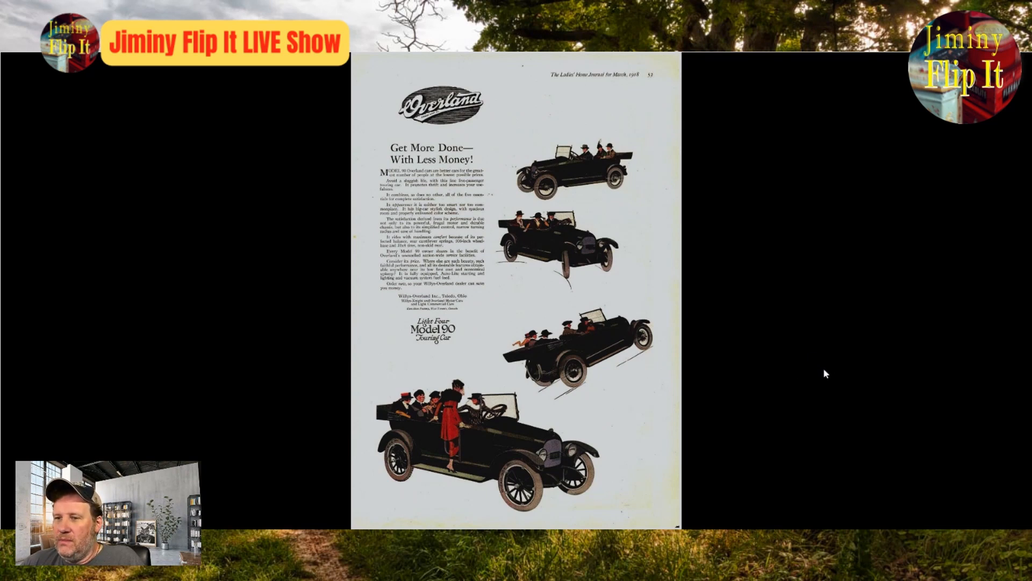
click(917, 219)
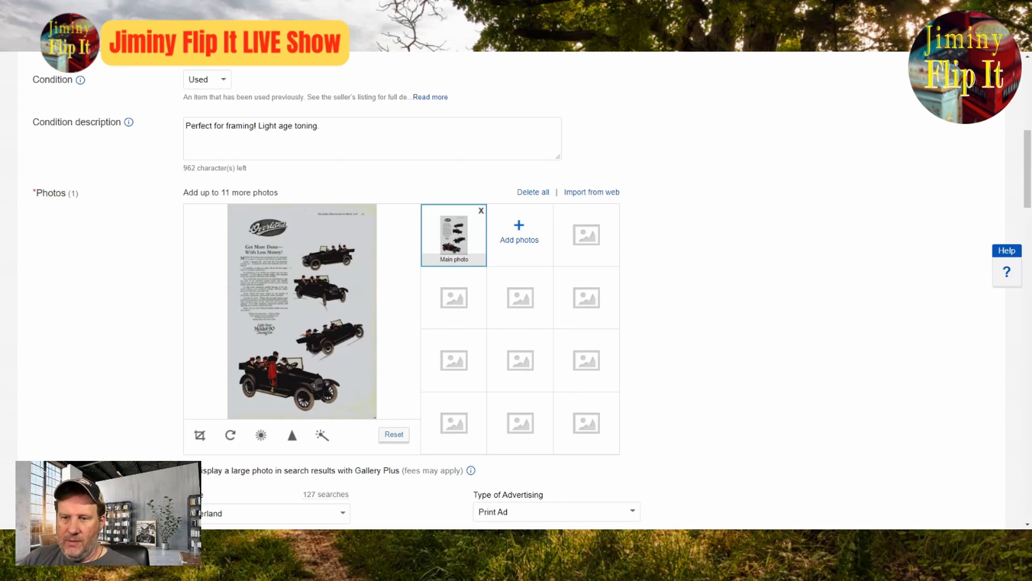
click(301, 307)
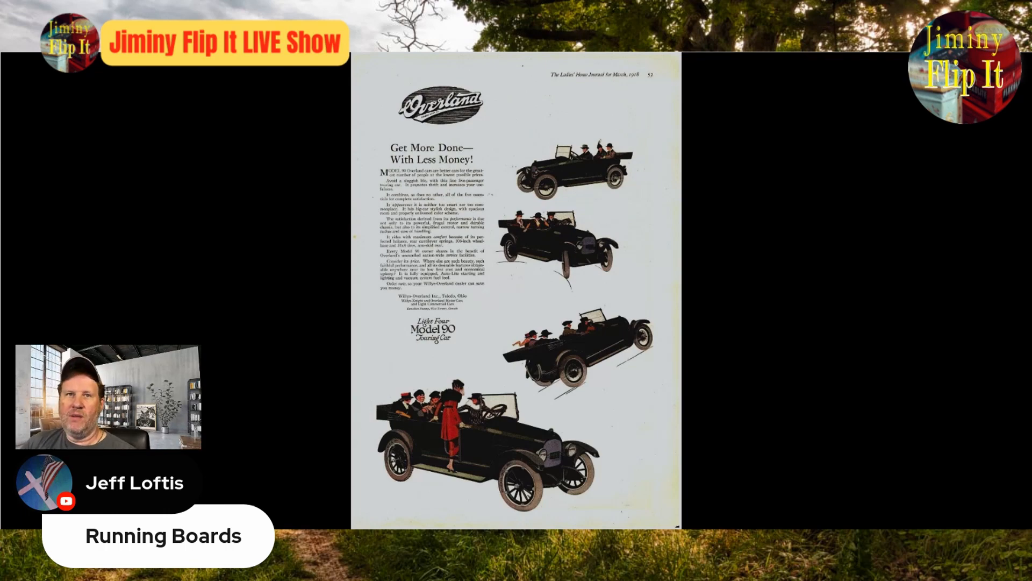
key(ctrl+w)
Step: Append Running Boards to the listing title after Model 90
scroll(704, 195, up, 3)
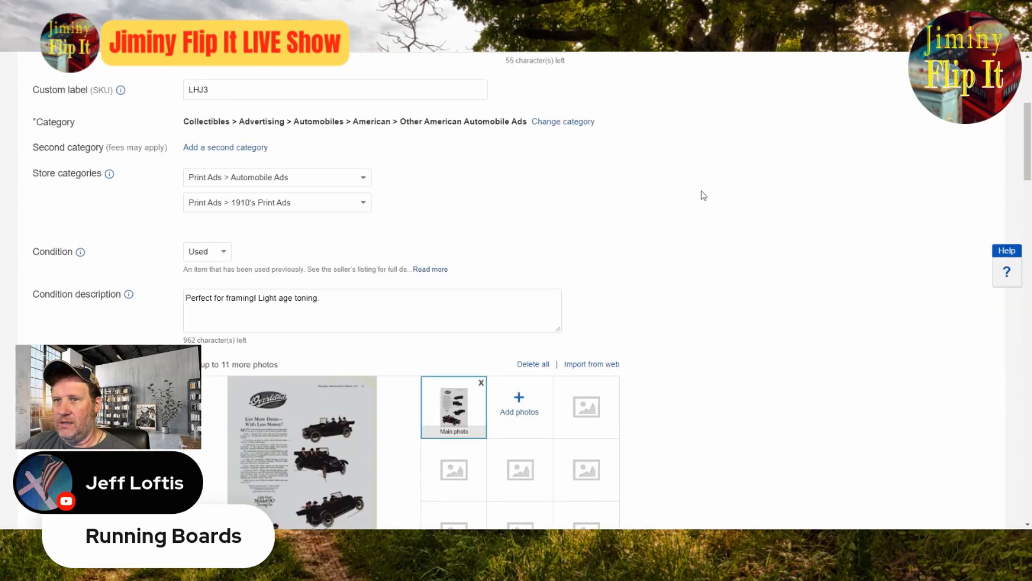
scroll(703, 195, up, 5)
click(482, 253)
text(Runndin)
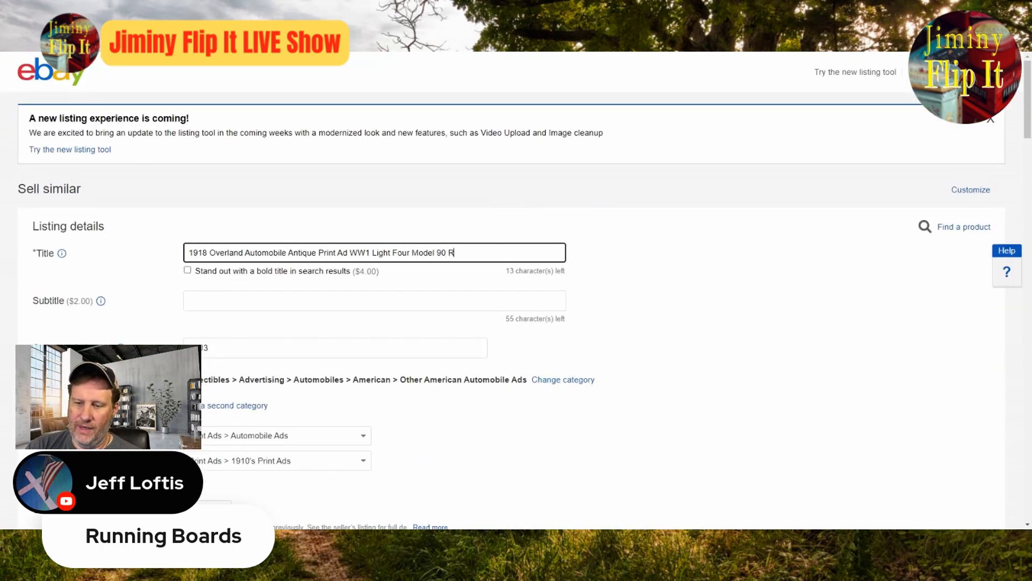
key(BackSpace)
key(BackSpace)
key(BackSpace)
key(BackSpace)
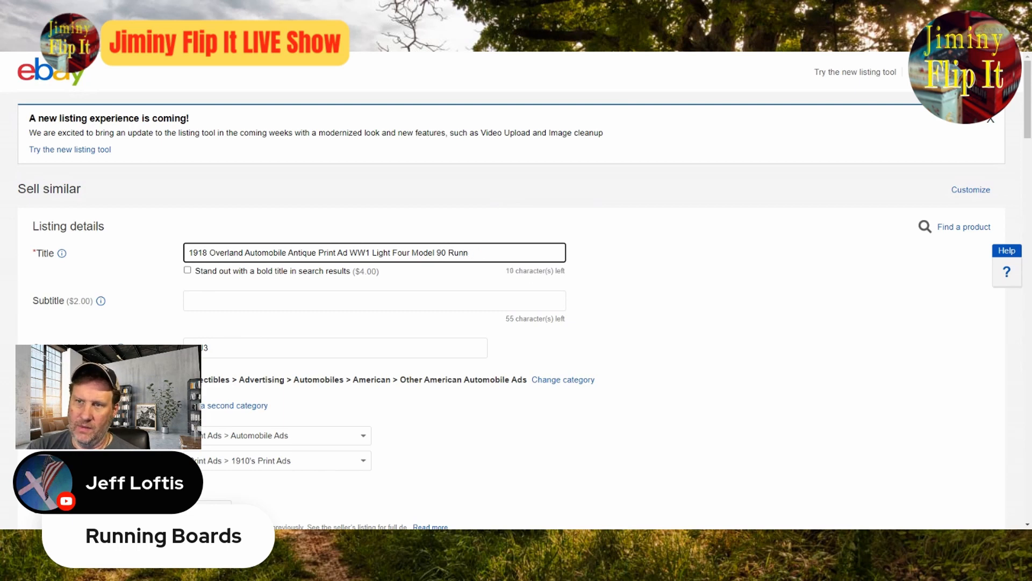
text(ning Boards)
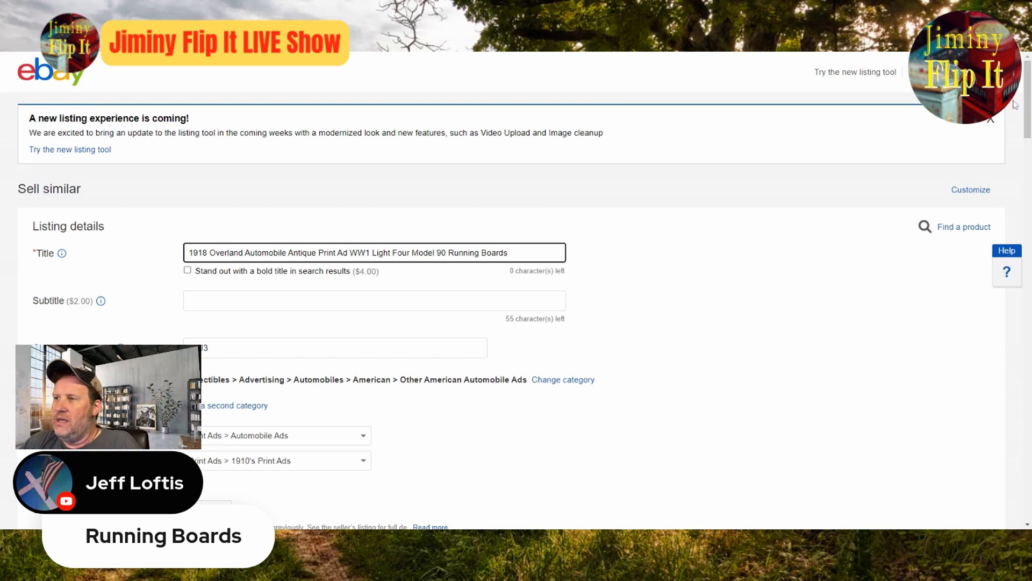
click(993, 124)
Step: Set the Country/Region item specific of the Overland ad listing to United States
scroll(841, 266, down, 15)
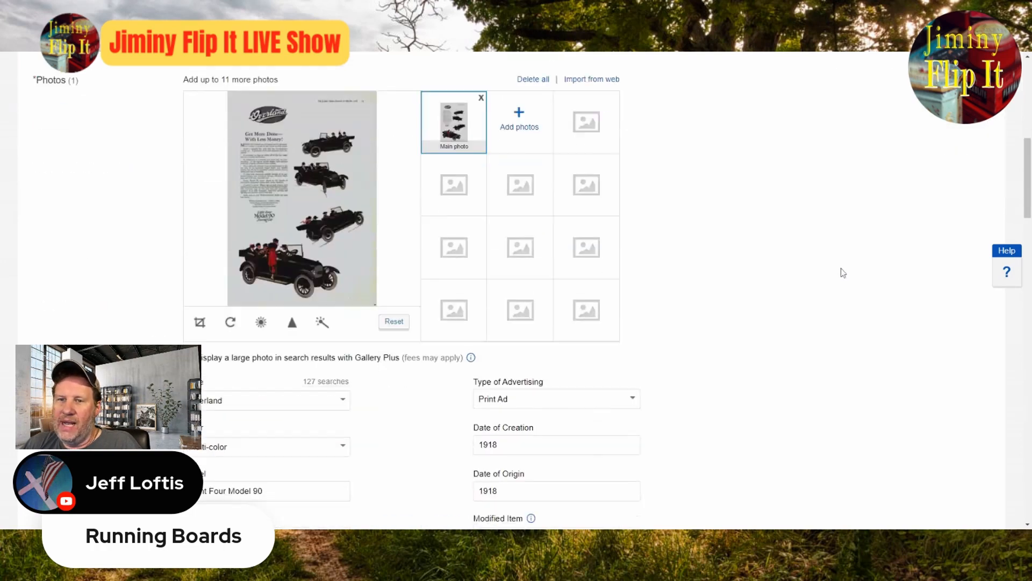
scroll(843, 274, down, 7)
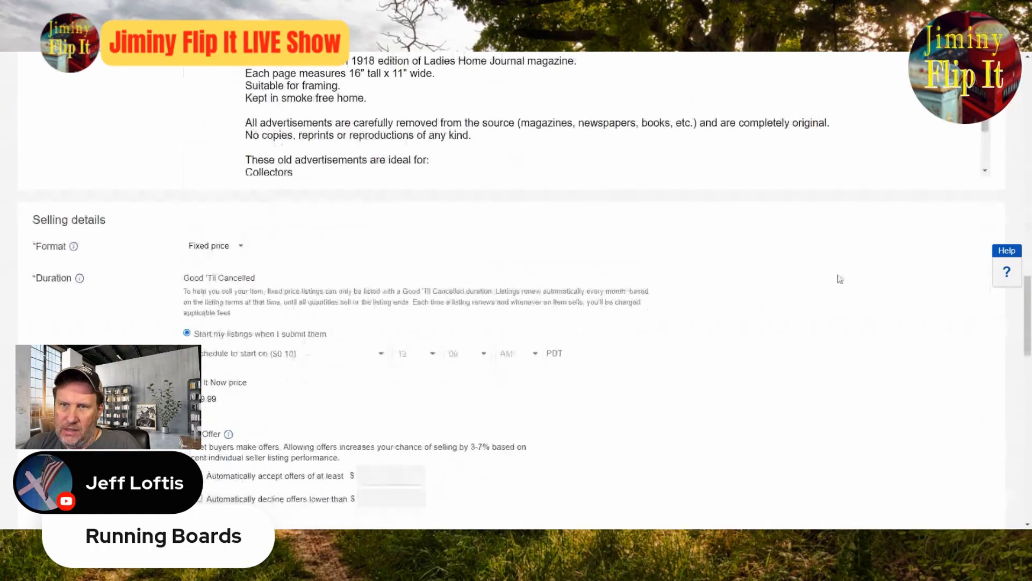
scroll(839, 278, up, 18)
scroll(840, 279, down, 4)
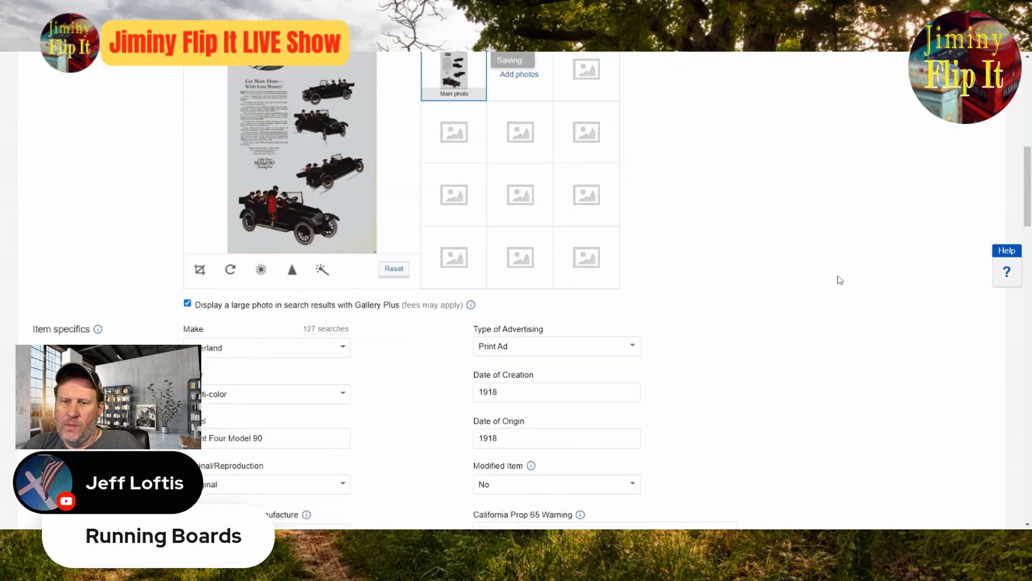
scroll(836, 278, down, 6)
click(274, 275)
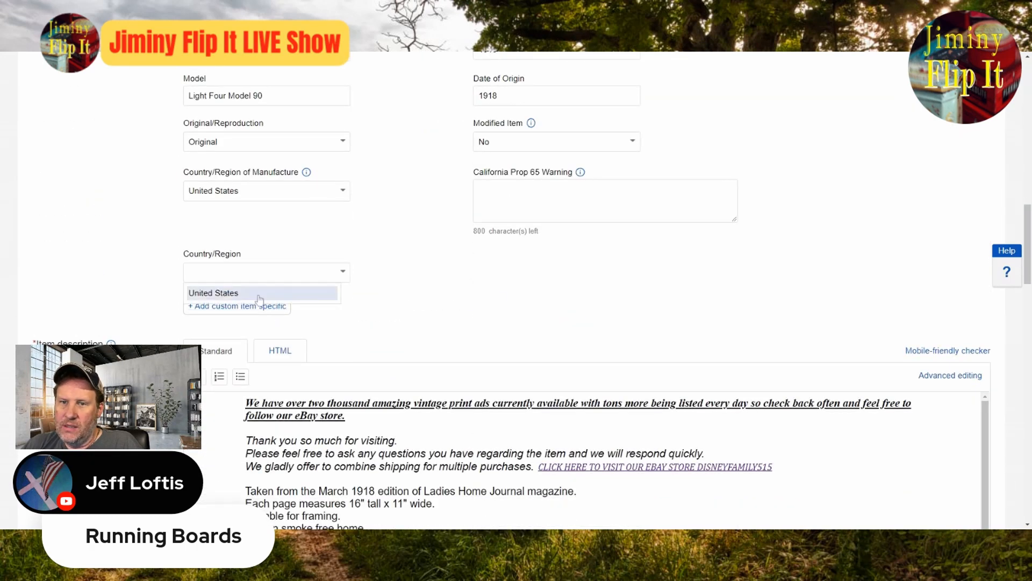
click(258, 295)
Step: Review the Overland listing from title and item specifics through pricing and promotion settings, then submit it
scroll(760, 343, up, 8)
scroll(604, 306, up, 8)
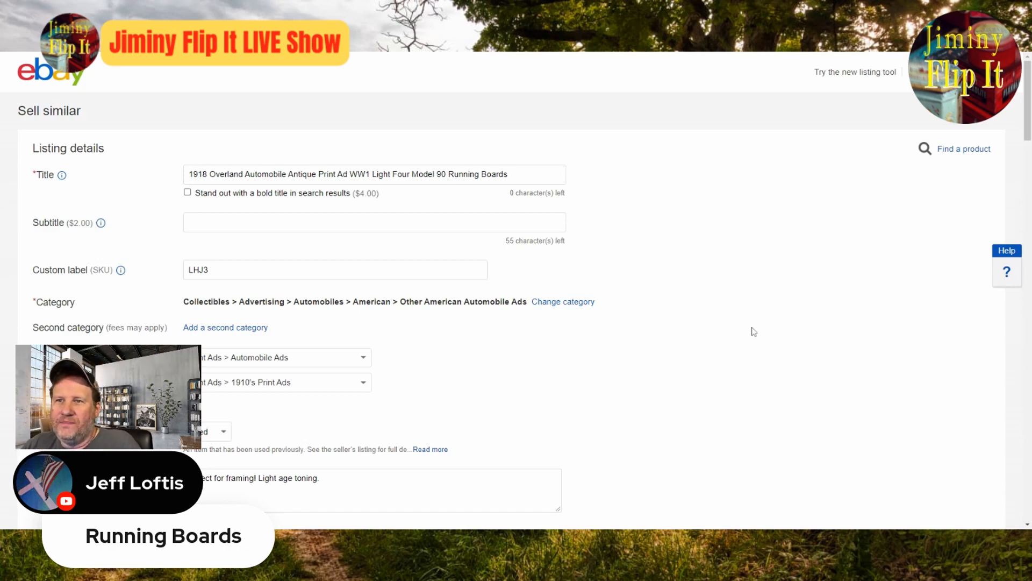
scroll(753, 330, down, 8)
scroll(753, 336, down, 4)
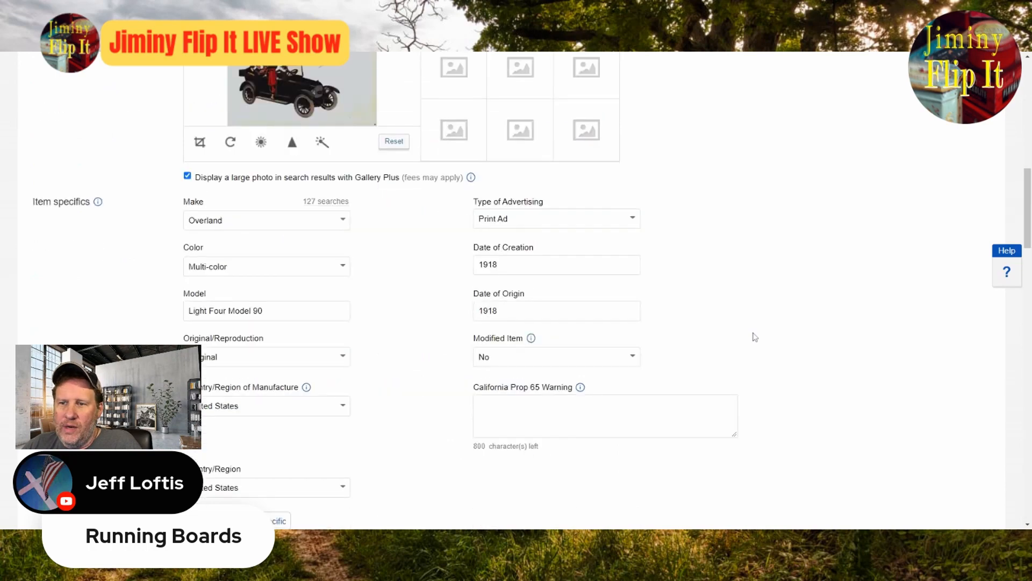
scroll(751, 338, down, 4)
scroll(745, 341, down, 8)
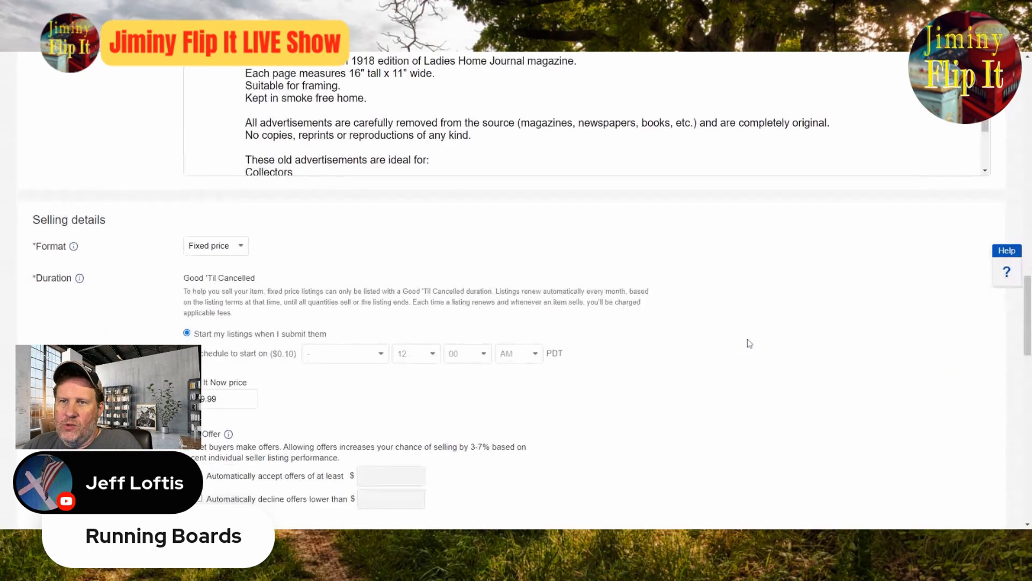
scroll(747, 344, up, 9)
scroll(768, 381, down, 1)
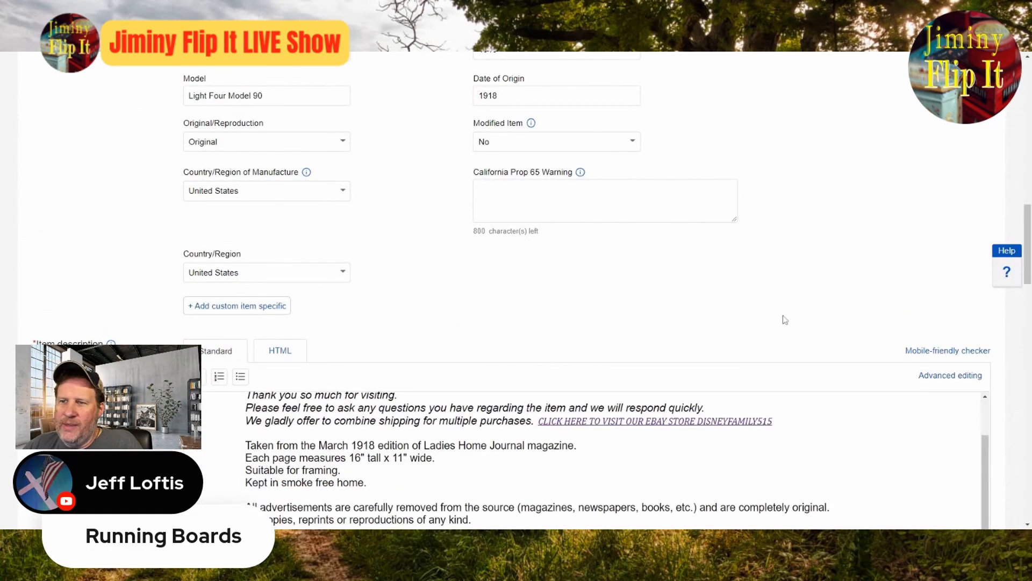
scroll(786, 315, down, 8)
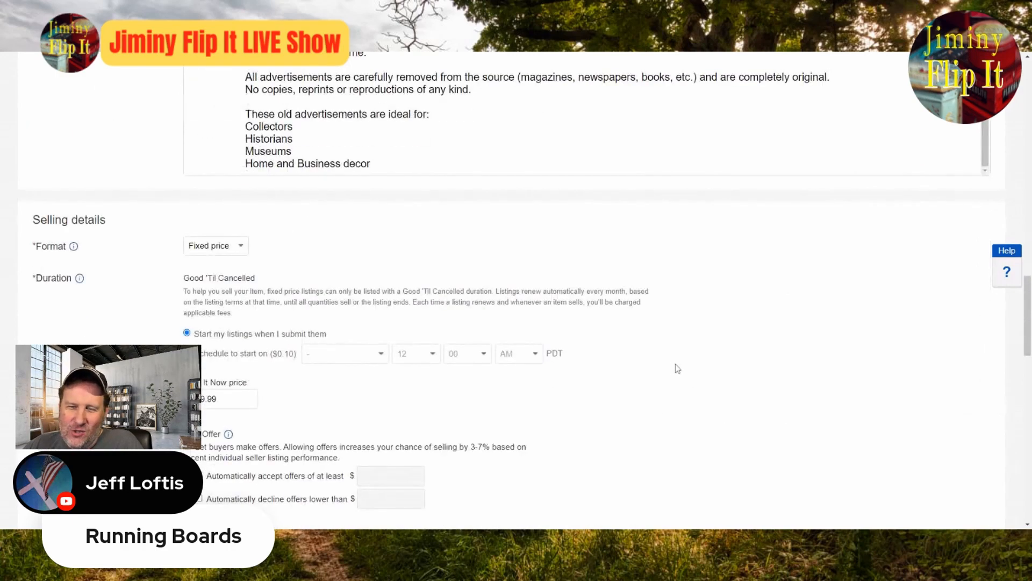
scroll(678, 369, down, 15)
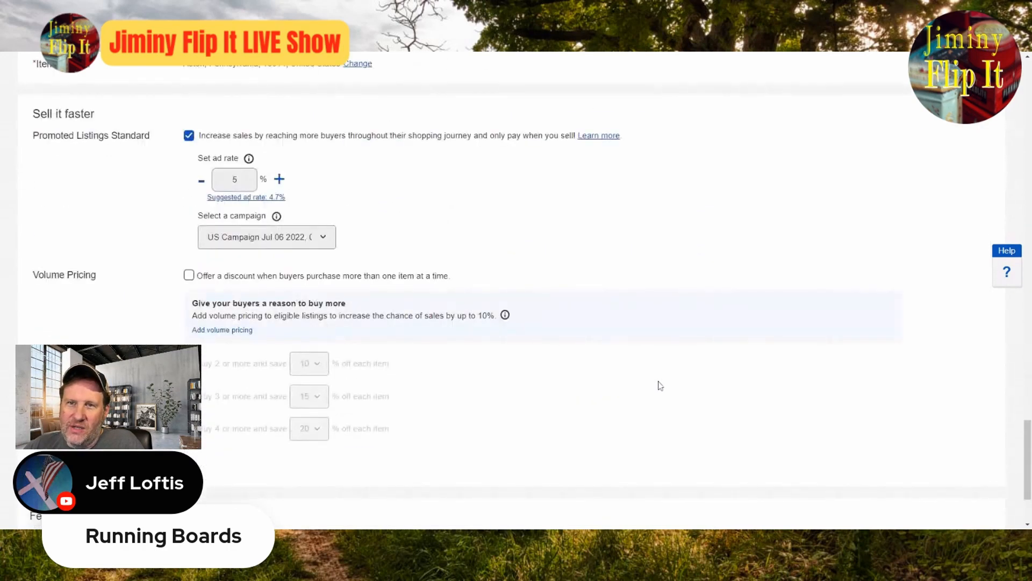
scroll(659, 383, down, 3)
click(81, 474)
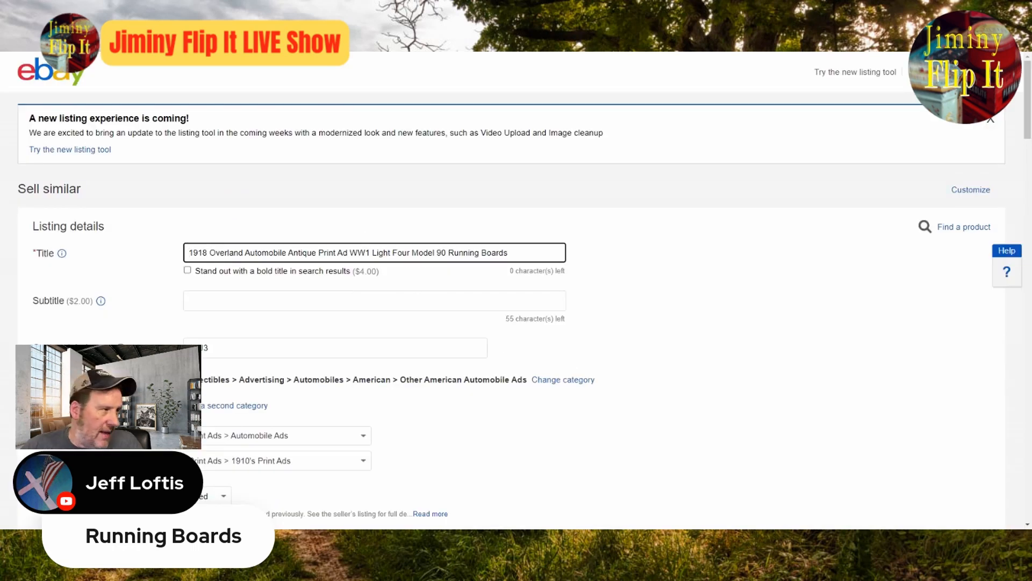
Step: Remove Overland Automobile and Light Four Model 90 Running Boards from the new similar listing's title, keeping 1918 Antique Print Ad WW1
drag(372, 252, 509, 252)
key(BackSpace)
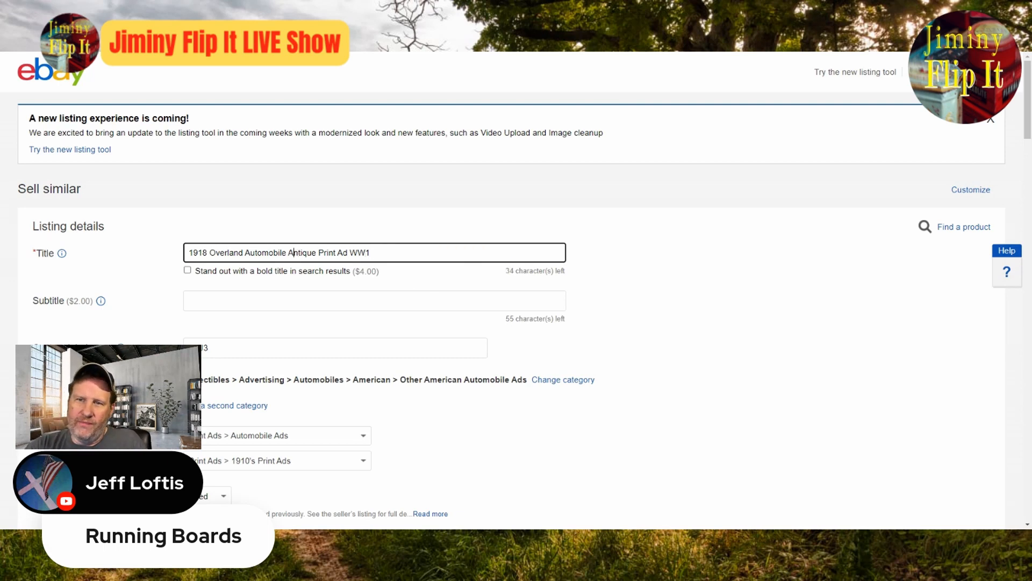
key(BackSpace)
key(BackSpace)
key(BackSpace)
key(BackSpace)
key(BackSpace)
key(BackSpace)
key(BackSpace)
key(BackSpace)
key(BackSpace)
key(BackSpace)
key(BackSpace)
key(BackSpace)
key(BackSpace)
key(BackSpace)
key(BackSpace)
key(BackSpace)
key(BackSpace)
key(BackSpace)
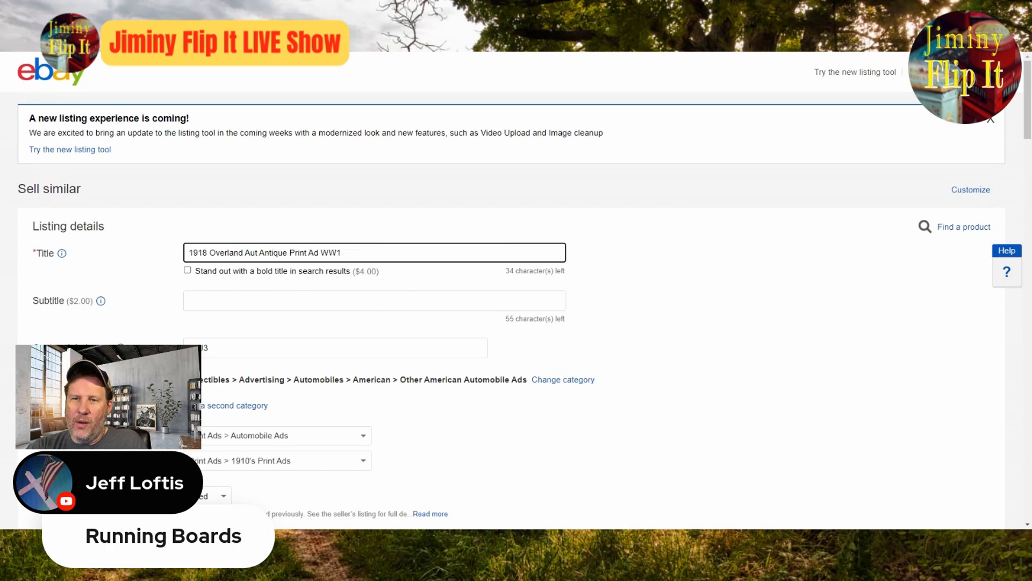
key(BackSpace)
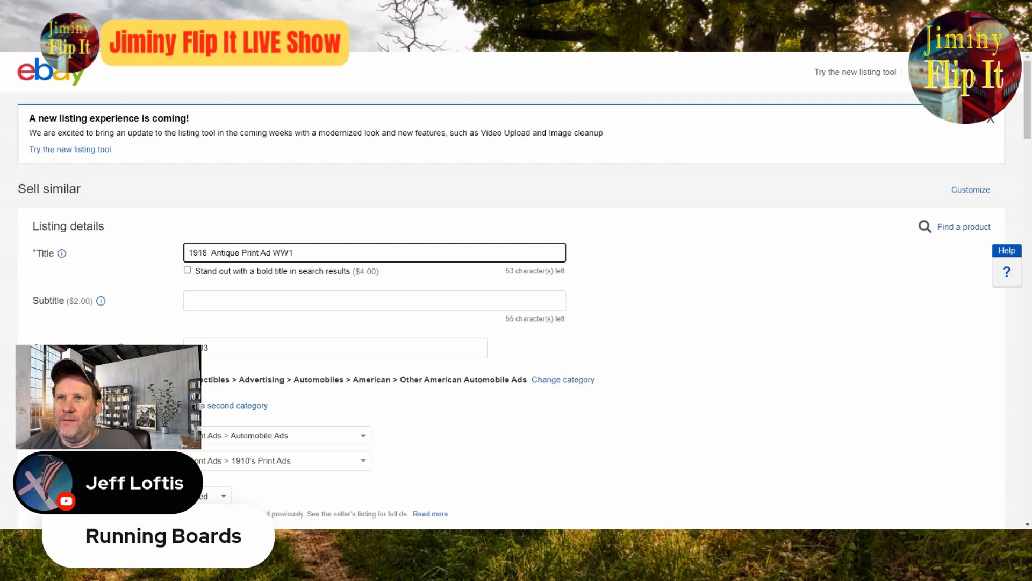
Step: Replace the Overland main photo with the scanned Golden Age Macaroni ad image
click(780, 351)
scroll(782, 350, down, 8)
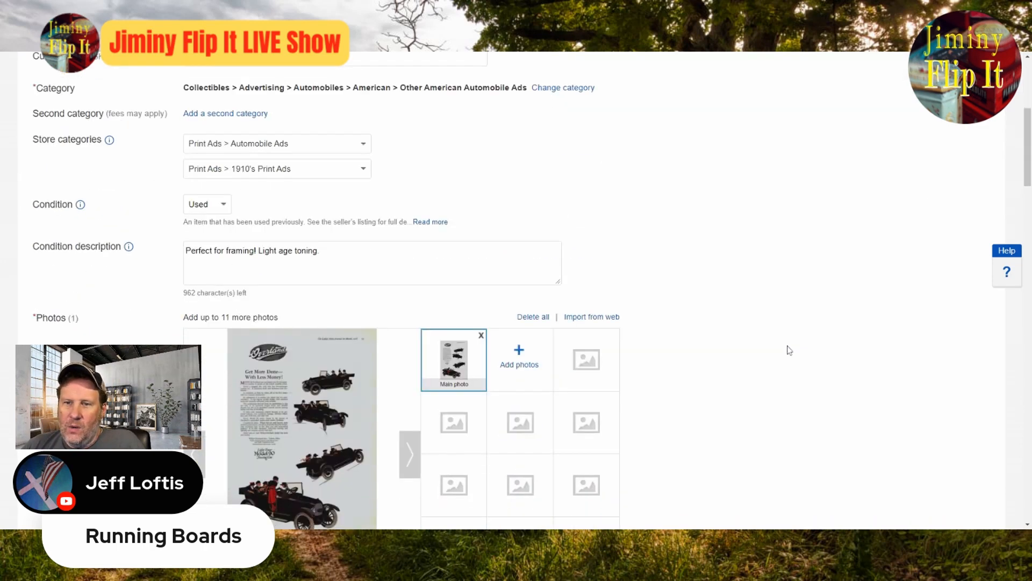
click(482, 197)
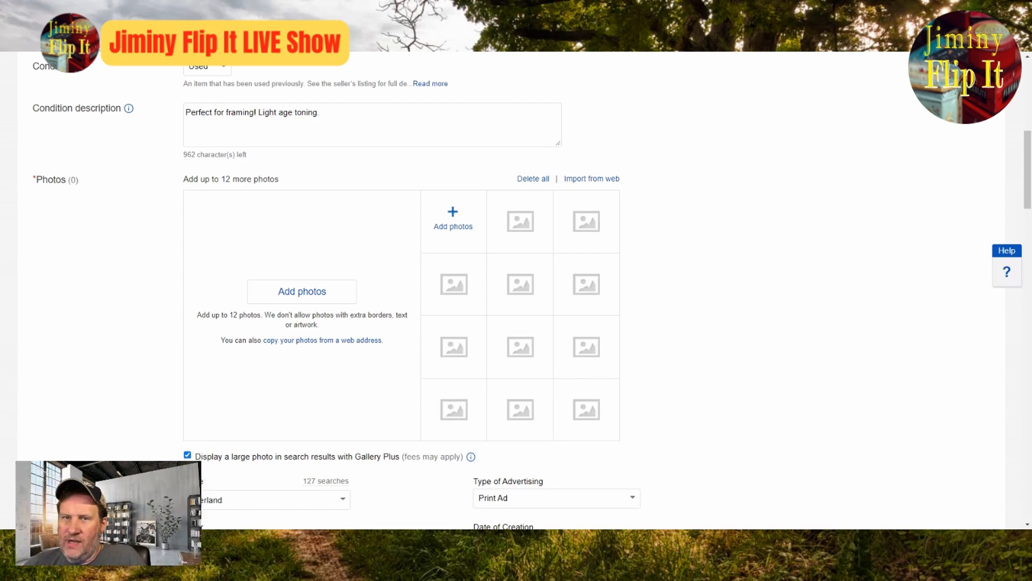
click(322, 290)
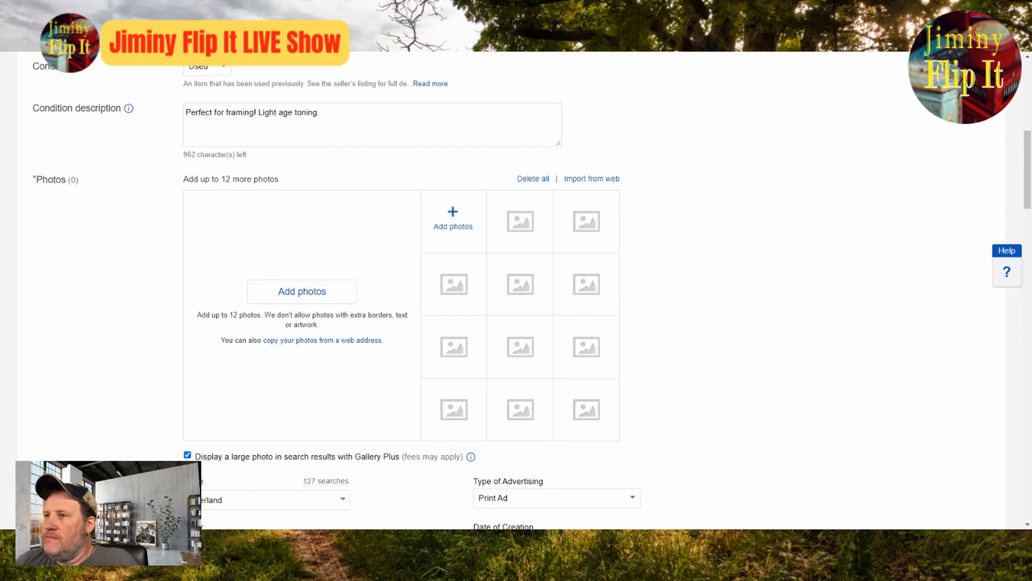
click(710, 364)
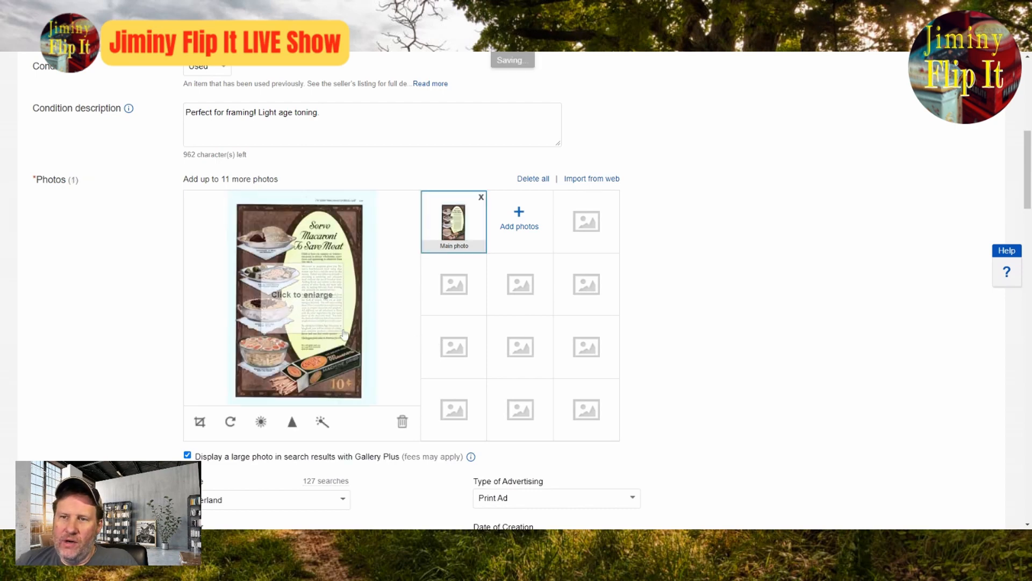
Step: Examine the macaroni ad photo at full size for the brand, dishes and wording usable in the title
click(316, 294)
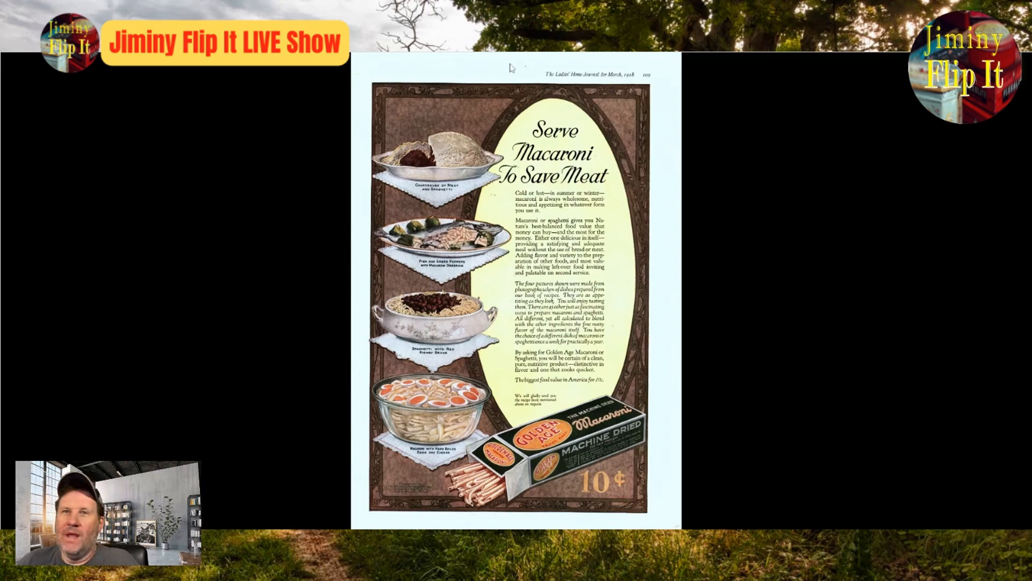
click(1023, 76)
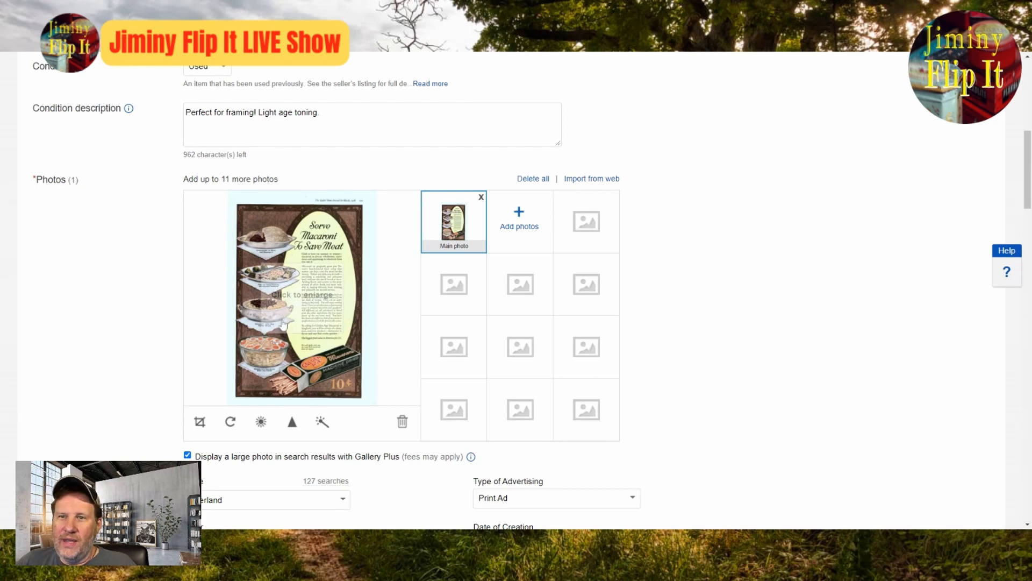
click(325, 312)
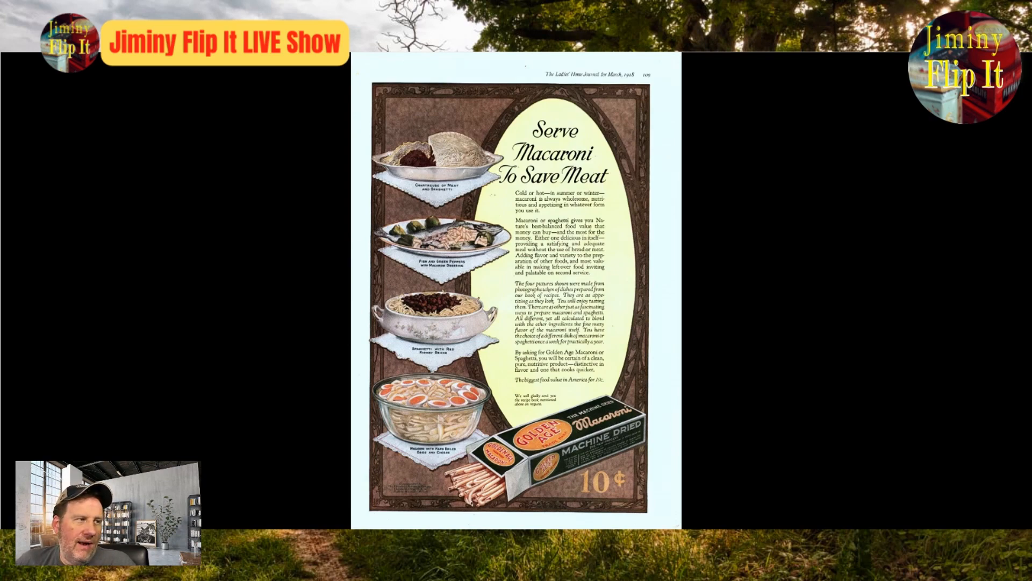
key(alt+Tab)
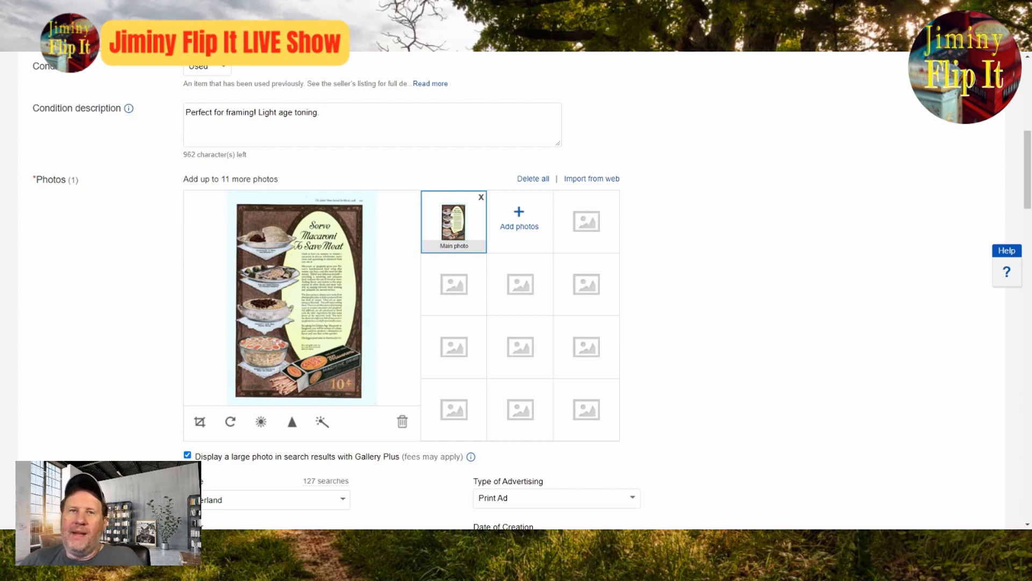
click(289, 263)
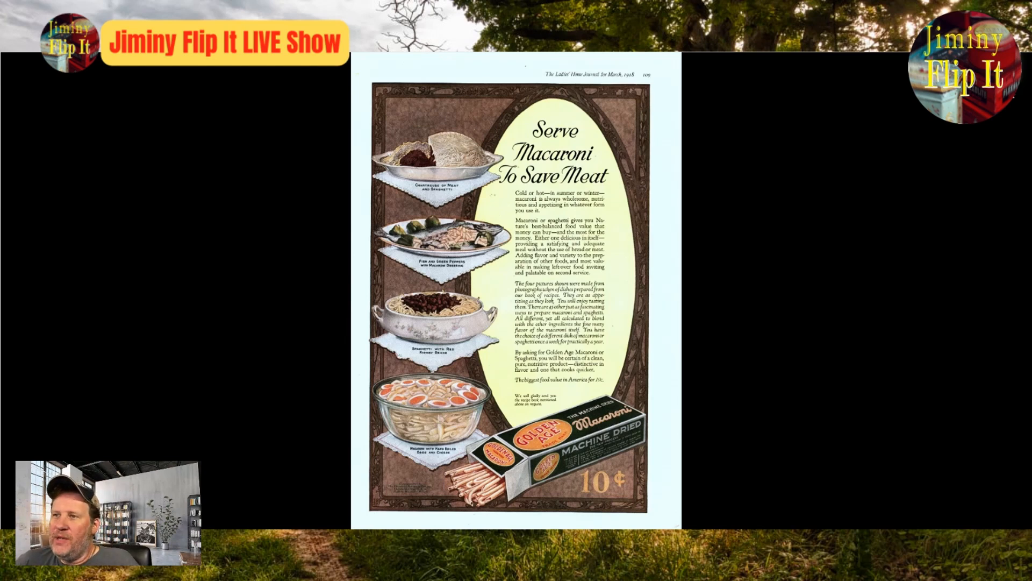
click(870, 269)
scroll(880, 281, up, 8)
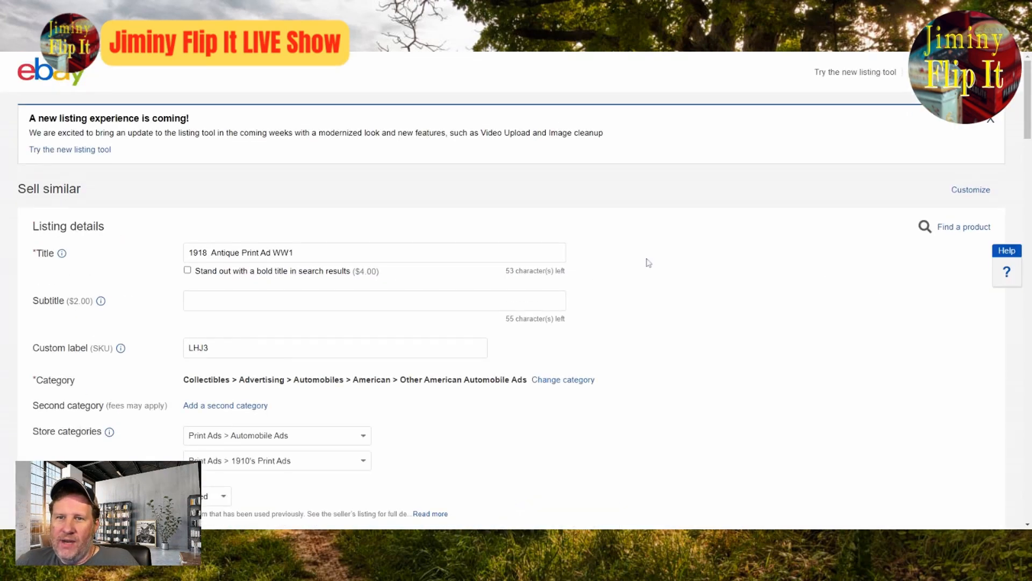
scroll(311, 284, down, 8)
click(338, 285)
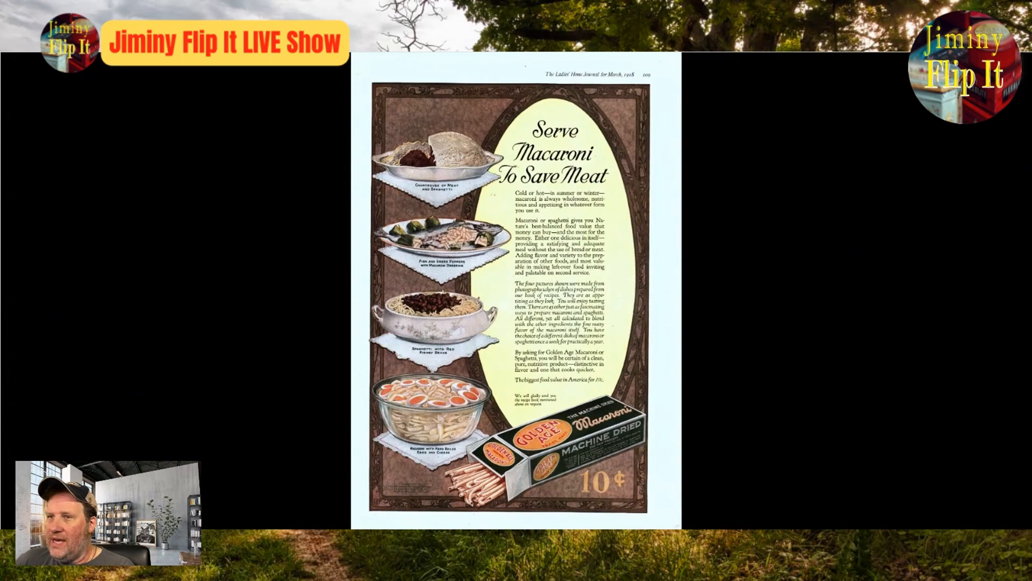
click(950, 207)
Step: Insert Golden Age Macaronni after 1918 in the listing title
click(210, 254)
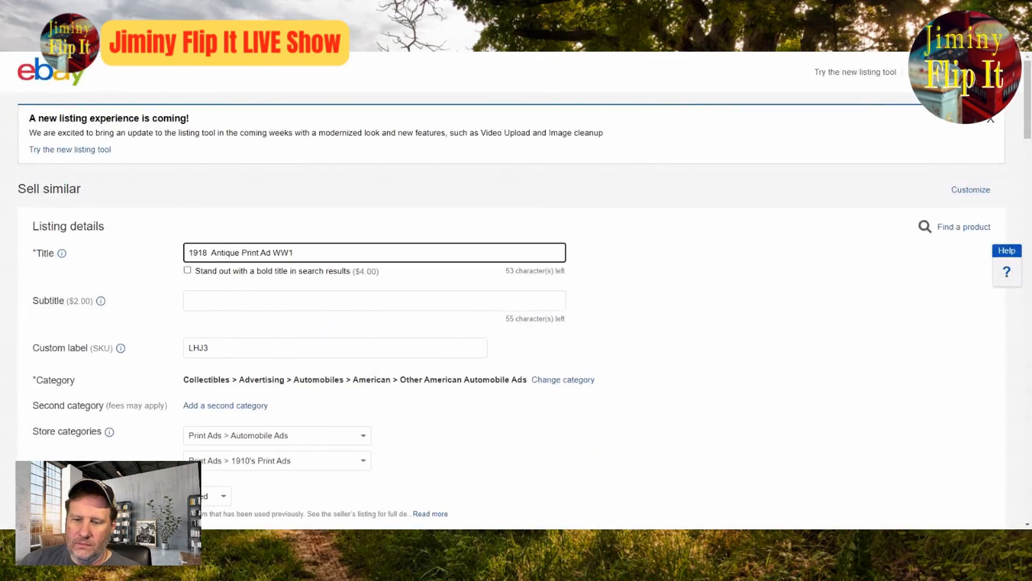
text(Golden Age MAc)
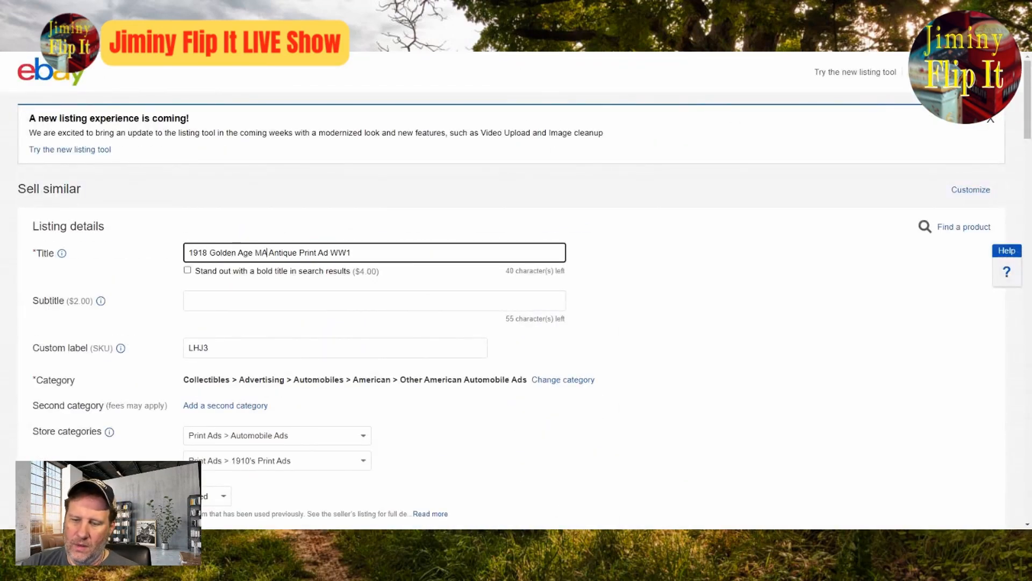
text(aronni)
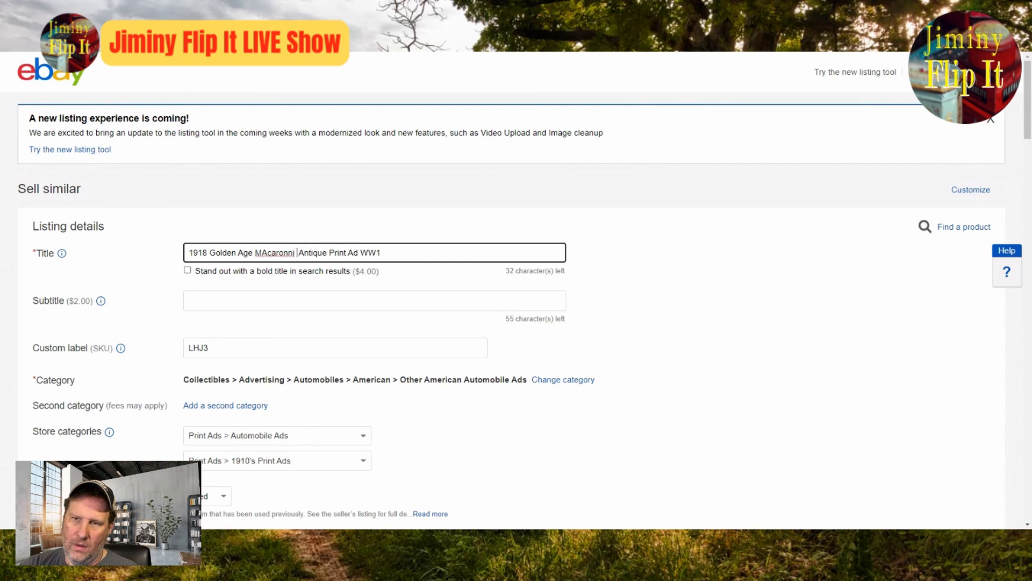
key(Left)
key(Left)
key(Left)
key(Left)
key(Left)
key(Left)
key(Left)
key(BackSpace)
text(a)
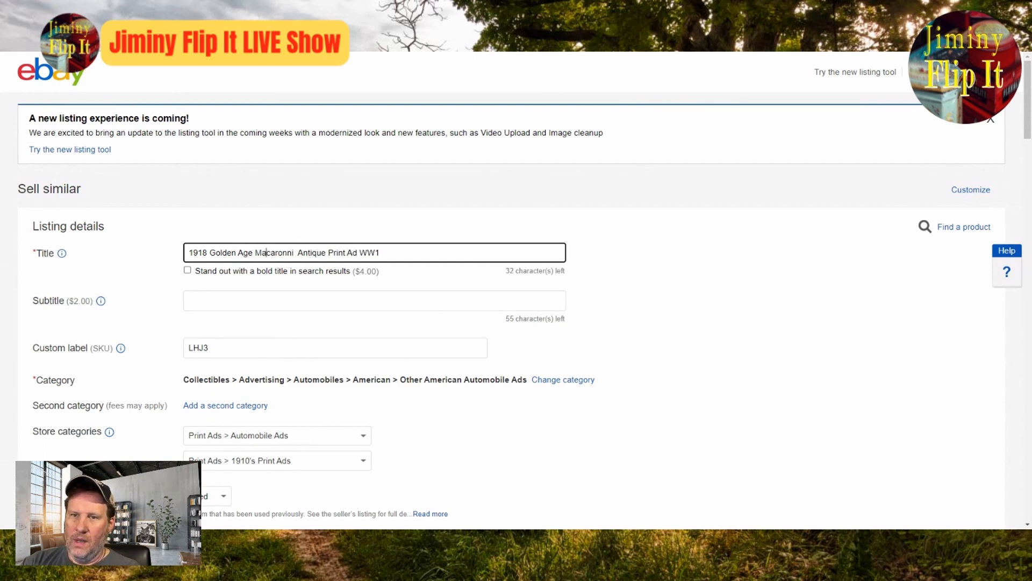
Step: Cut Antique Print Ad WW1 from the title and change the category to Collectibles > Advertising > Food & Beverage > Other Food & Beverage Ads
click(590, 381)
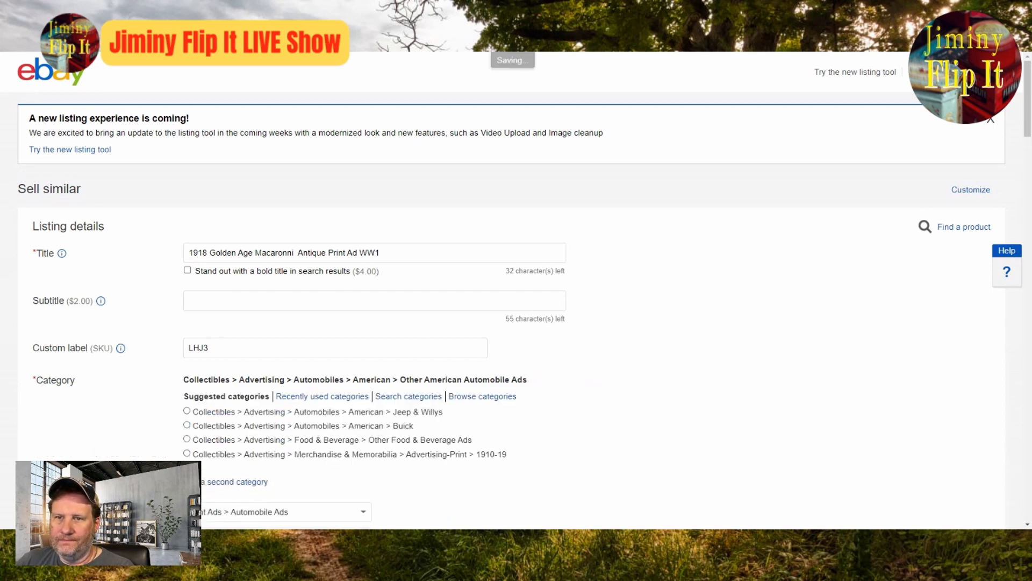
drag(294, 252, 385, 251)
key(ctrl+c)
key(BackSpace)
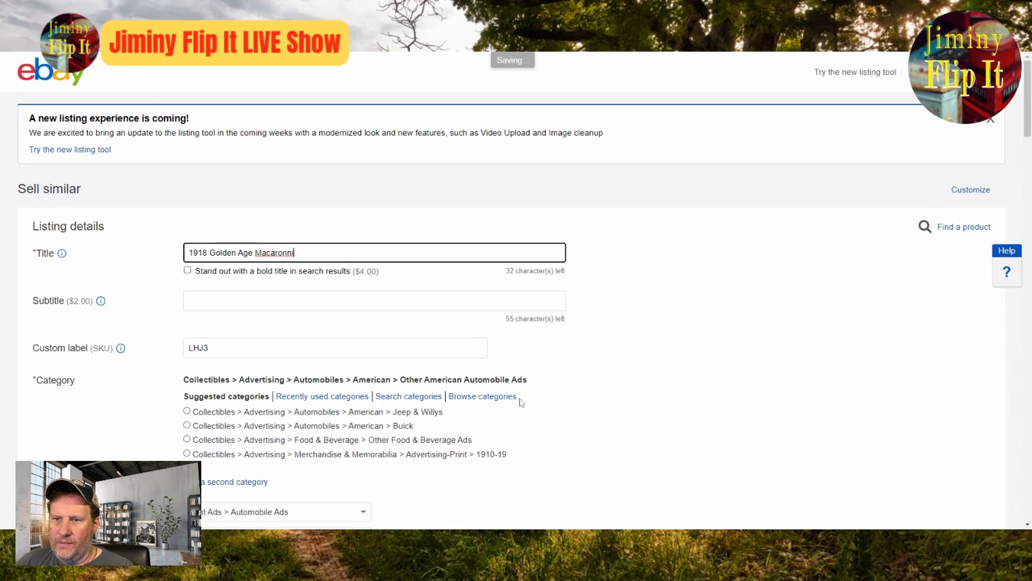
click(516, 399)
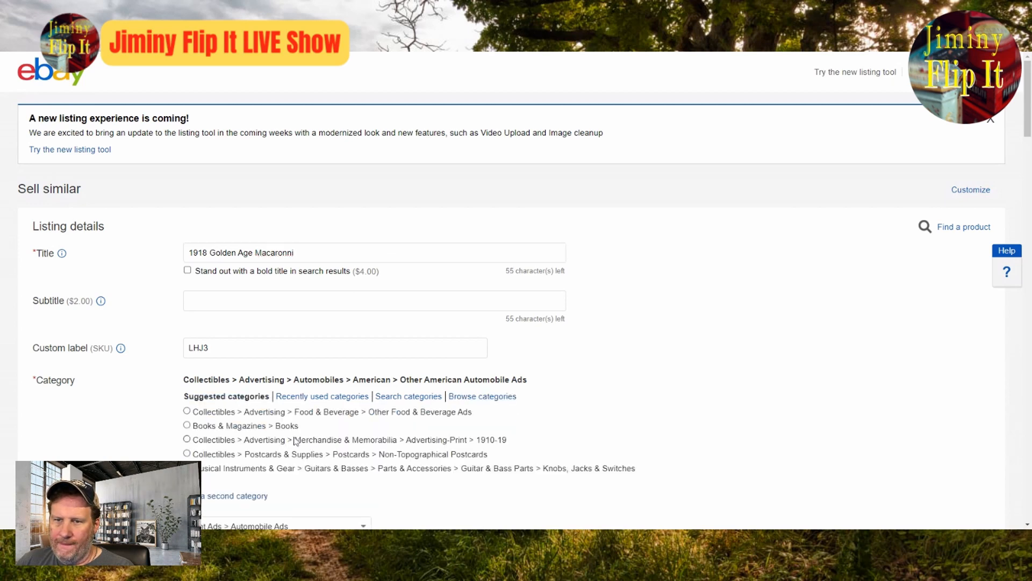
click(354, 414)
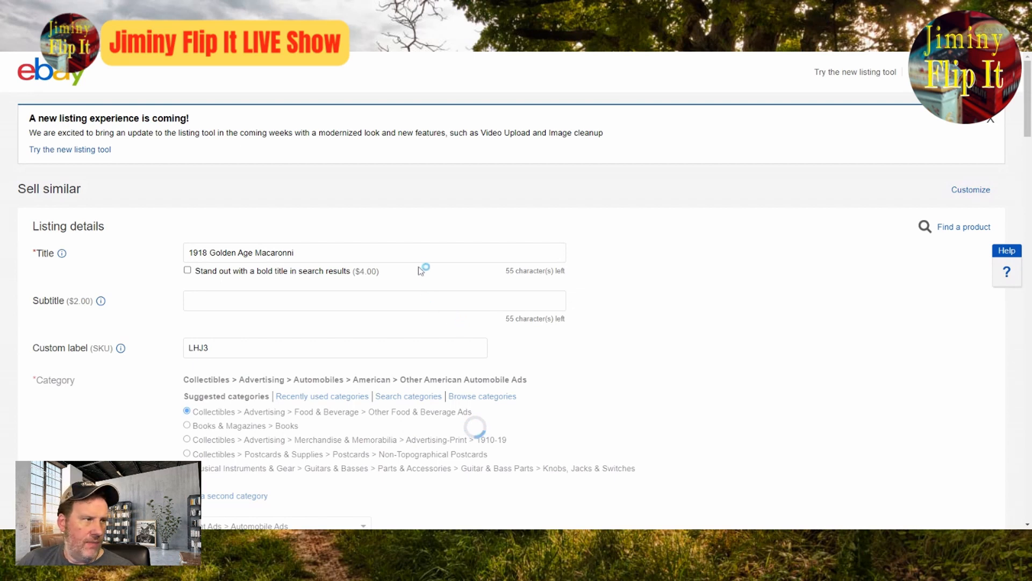
Step: Paste Antique Print Ad WW1 back at the end of the listing title
click(366, 253)
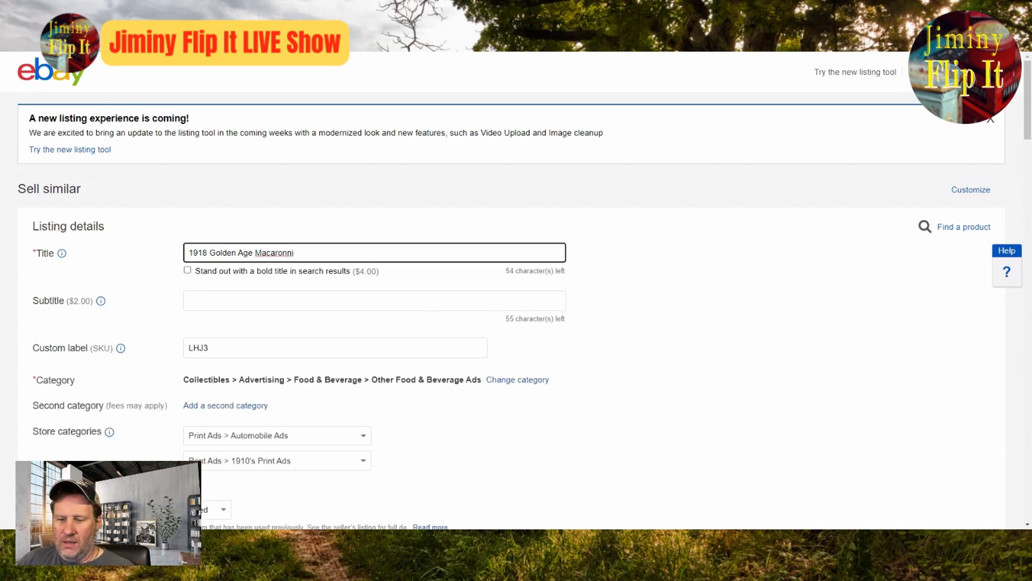
key(ctrl+v)
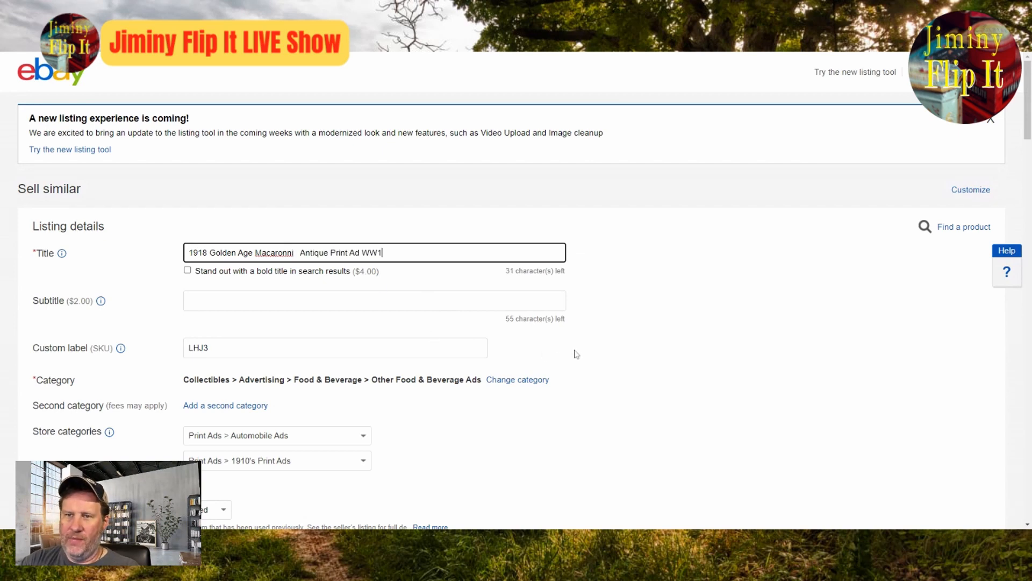
Step: Remove an extra space between Macaronni and Antique Print Ad WW1 in the listing title
key(ctrl+Left)
key(ctrl+Left)
key(ctrl+Left)
key(ctrl+Left)
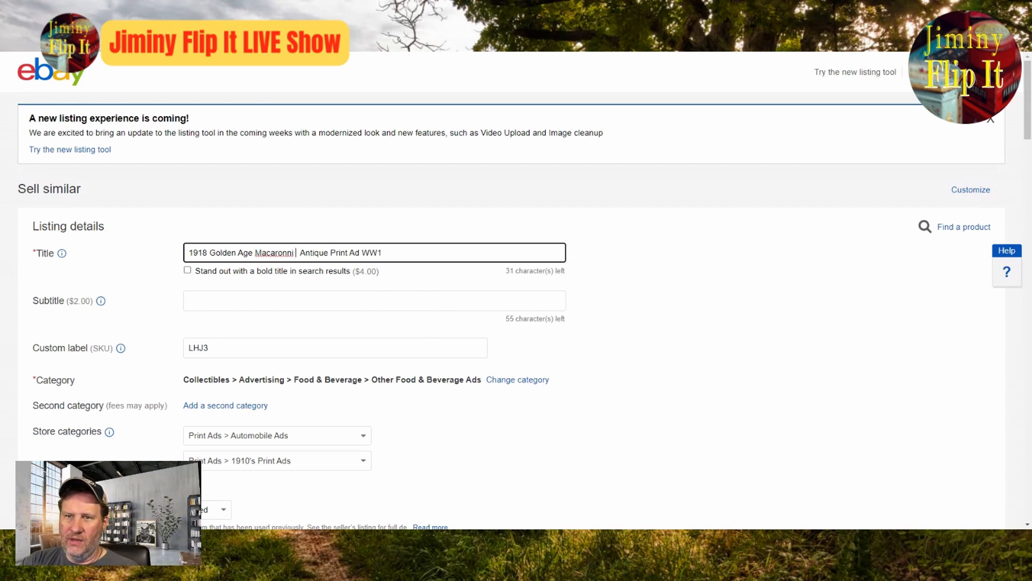
key(BackSpace)
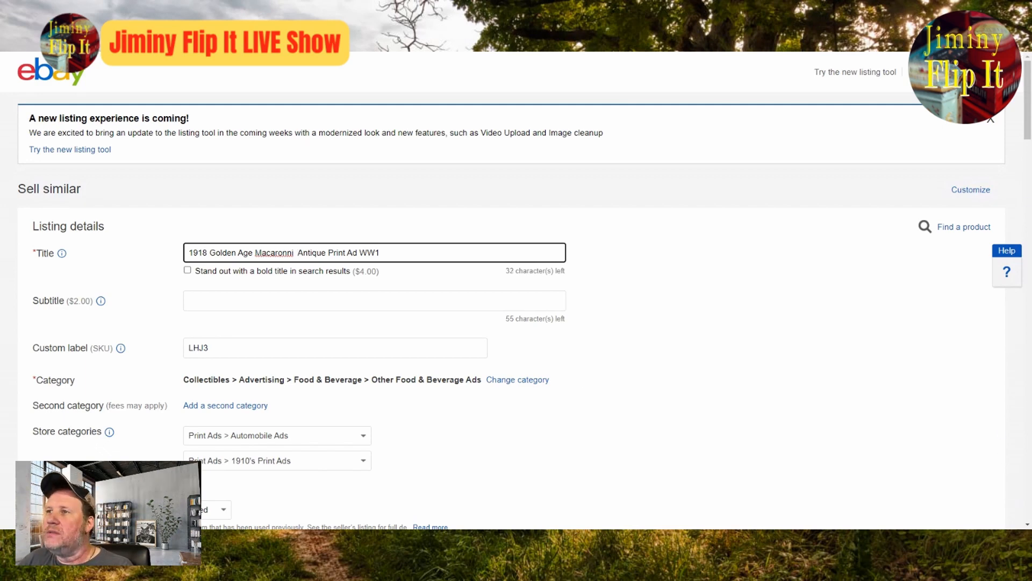
Step: Review the full-size macaroni ad from its headline to the package, reading the dish captions and body text for further title wording
click(991, 119)
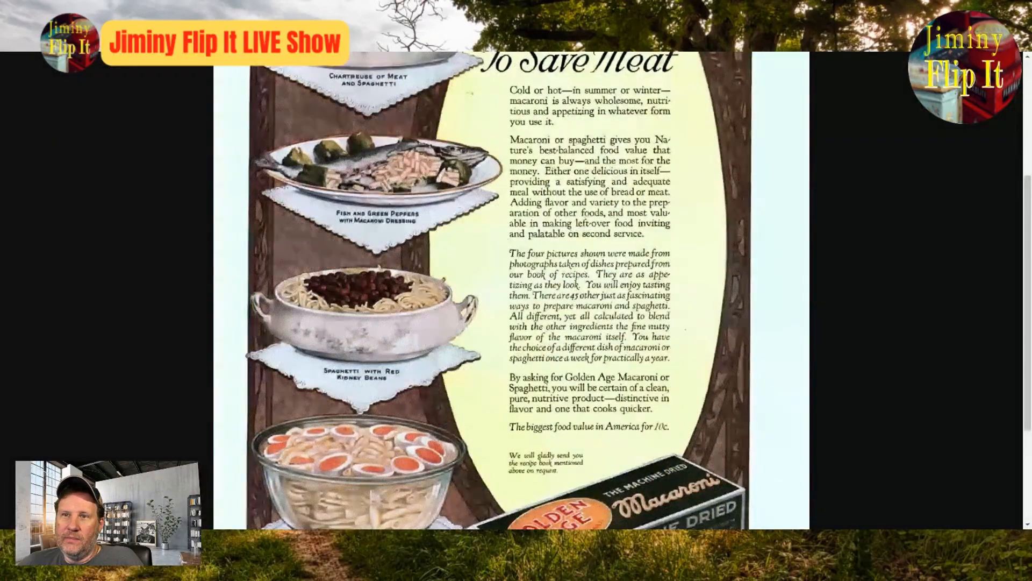
scroll(671, 298, up, 4)
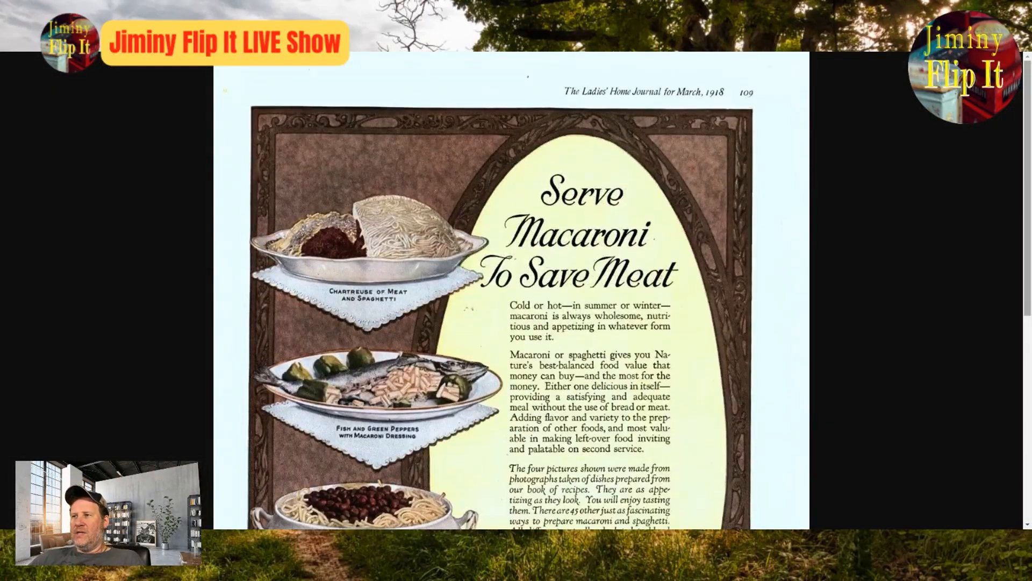
drag(1027, 206, 1023, 252)
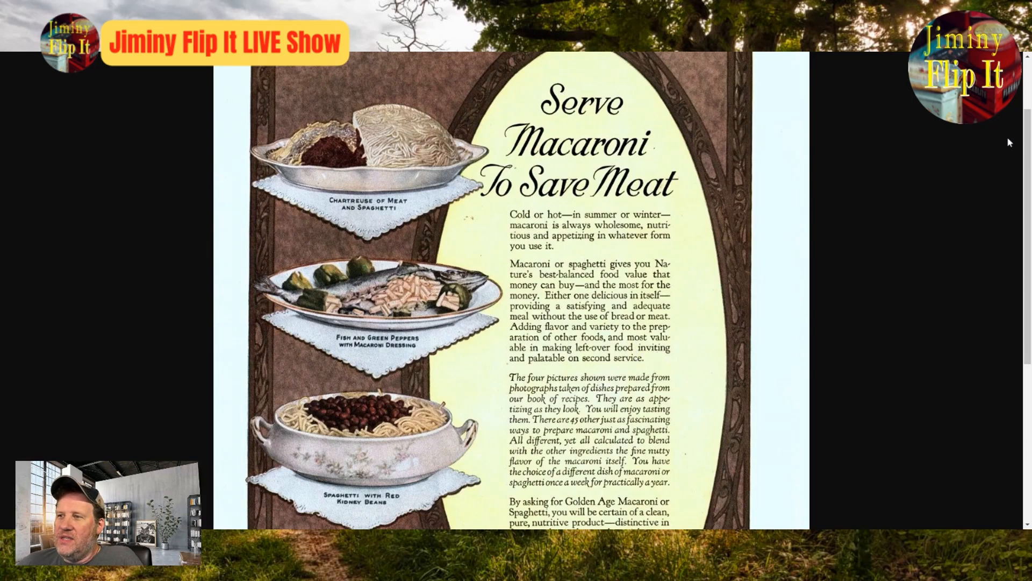
drag(1028, 134, 1030, 148)
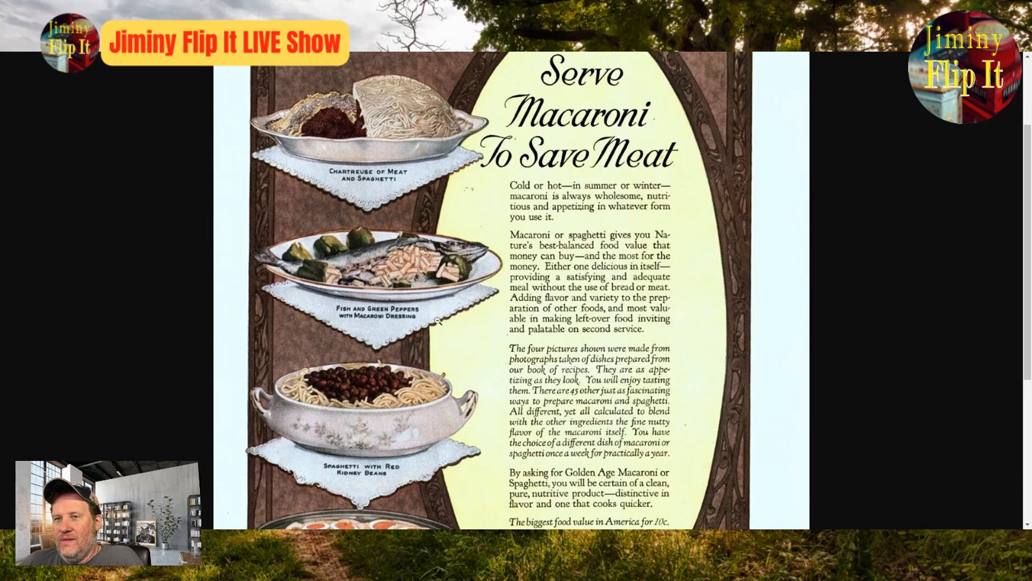
scroll(485, 267, down, 3)
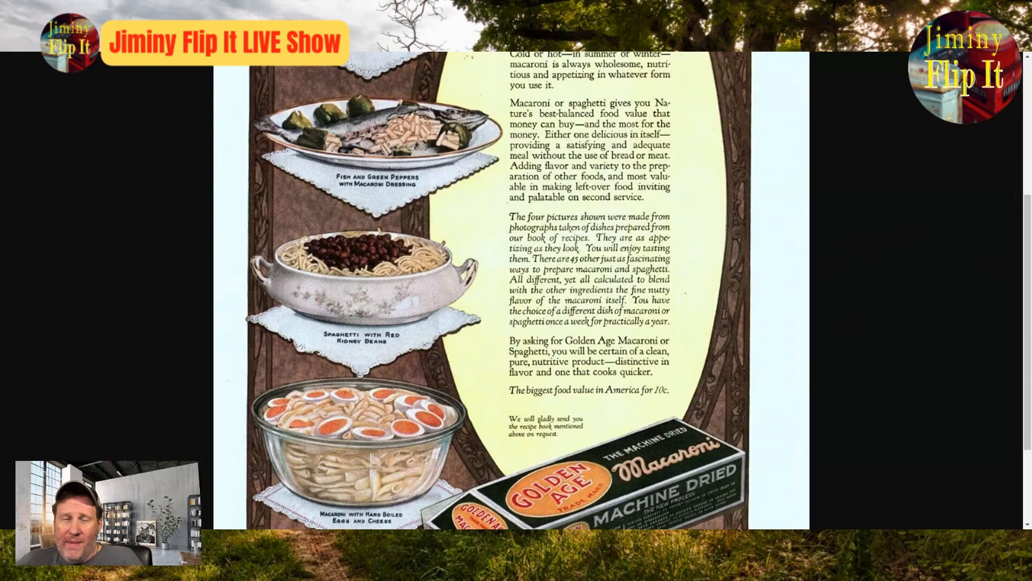
scroll(596, 353, down, 3)
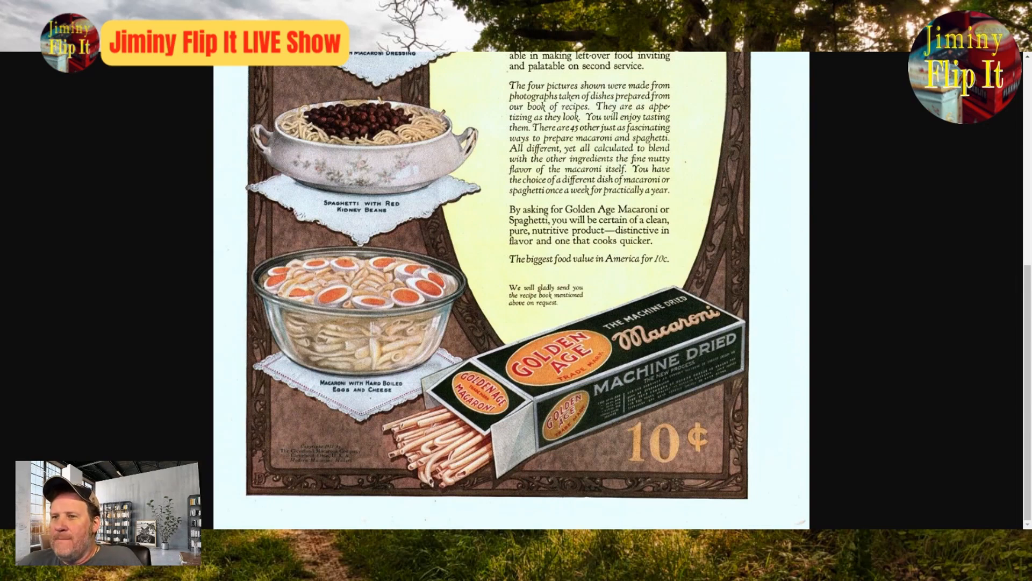
scroll(593, 315, up, 1)
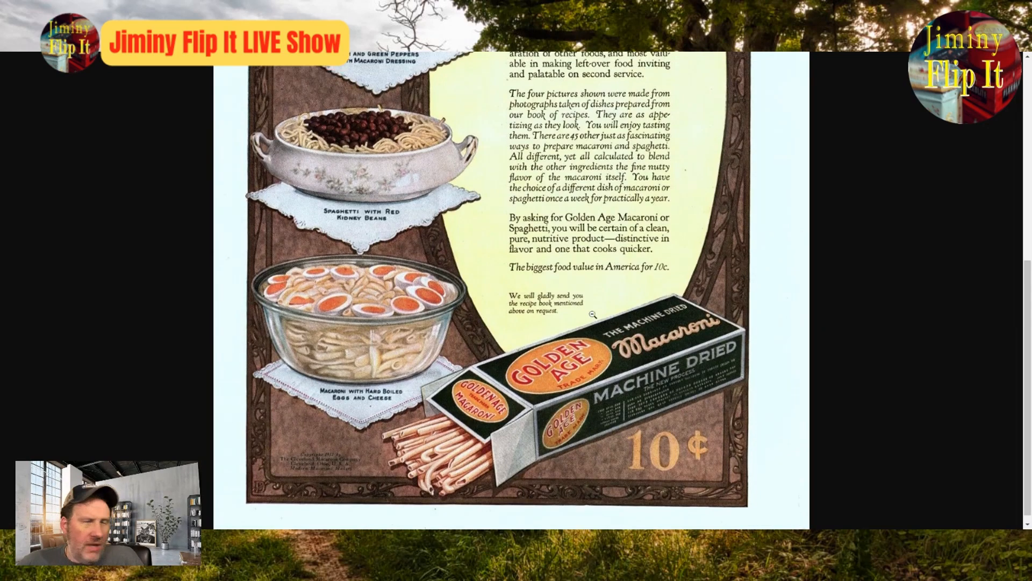
scroll(593, 314, up, 10)
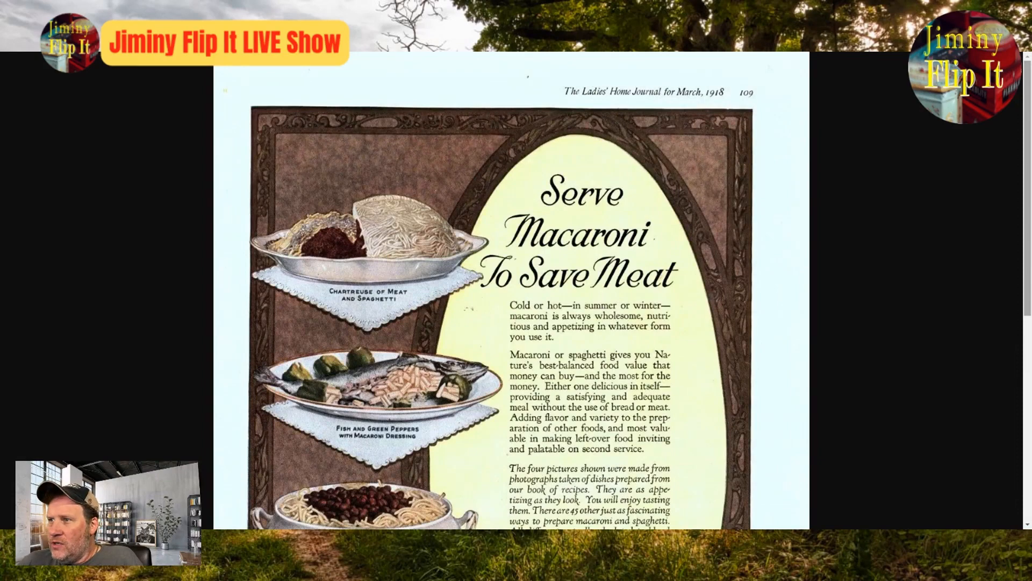
drag(1028, 112, 1024, 182)
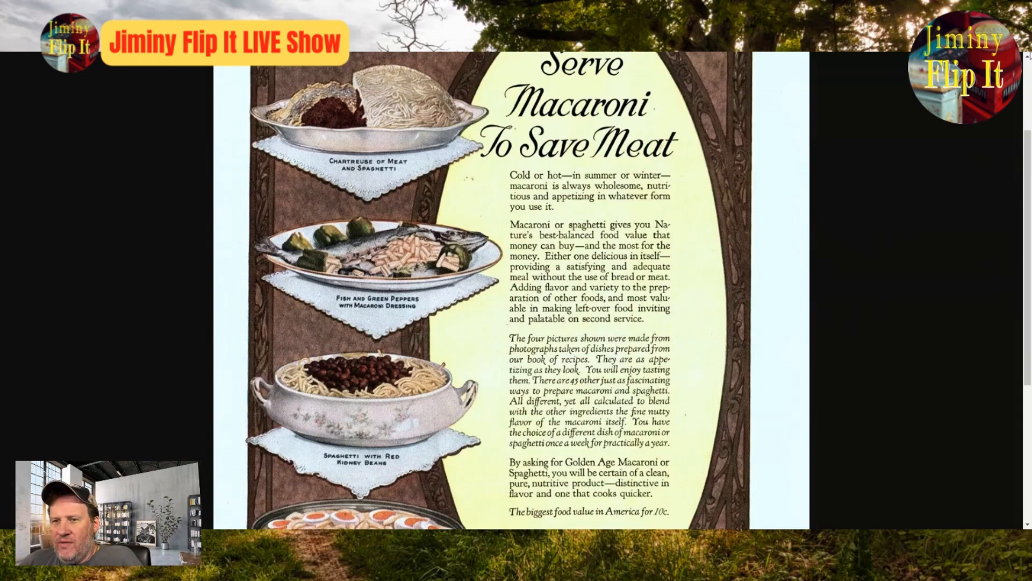
scroll(756, 220, down, 4)
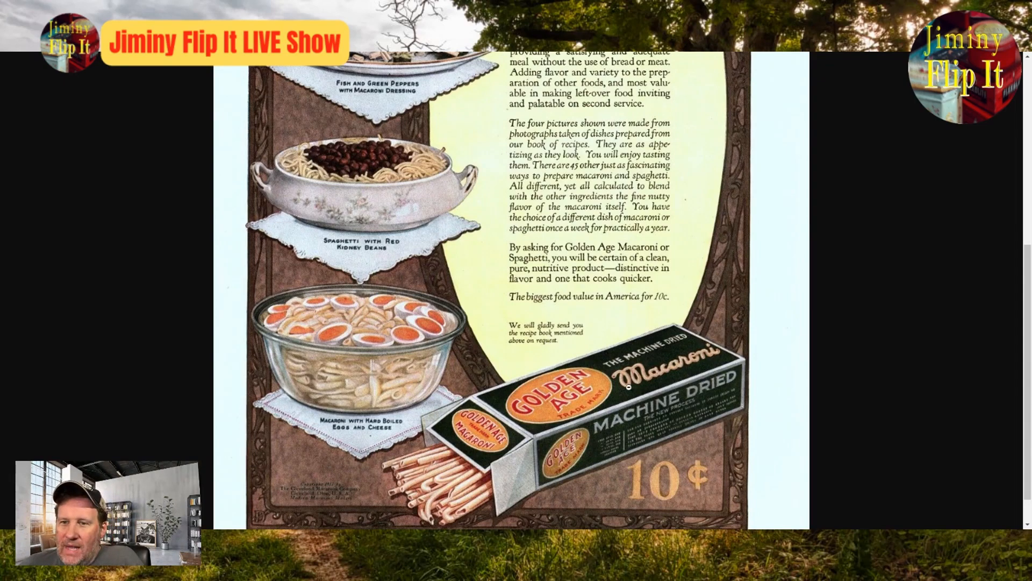
scroll(664, 372, up, 1)
scroll(666, 371, up, 5)
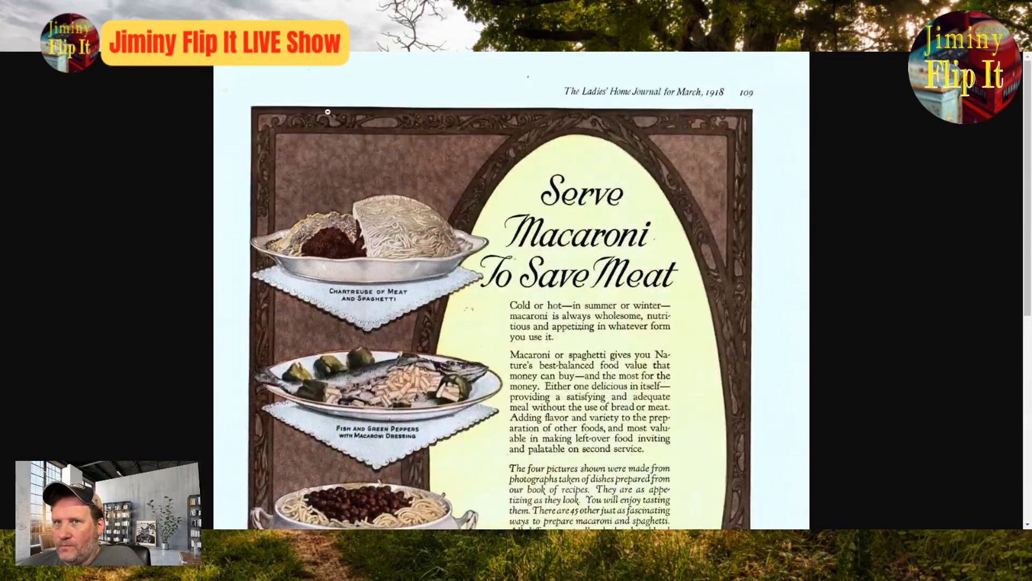
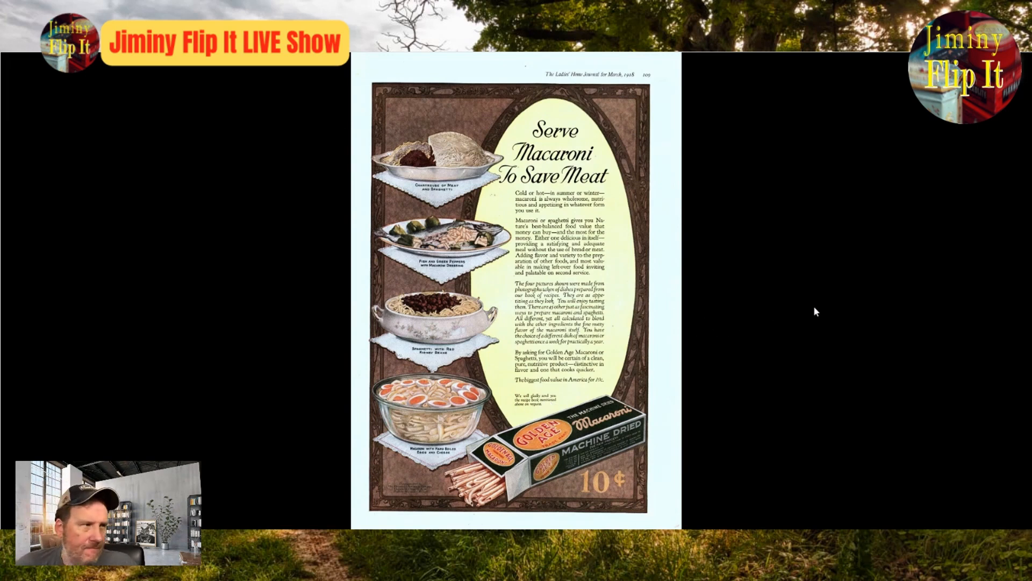
Step: Close the full-size ad photo and set the item's color to Multi-color and its brand to Golden Age
click(1009, 67)
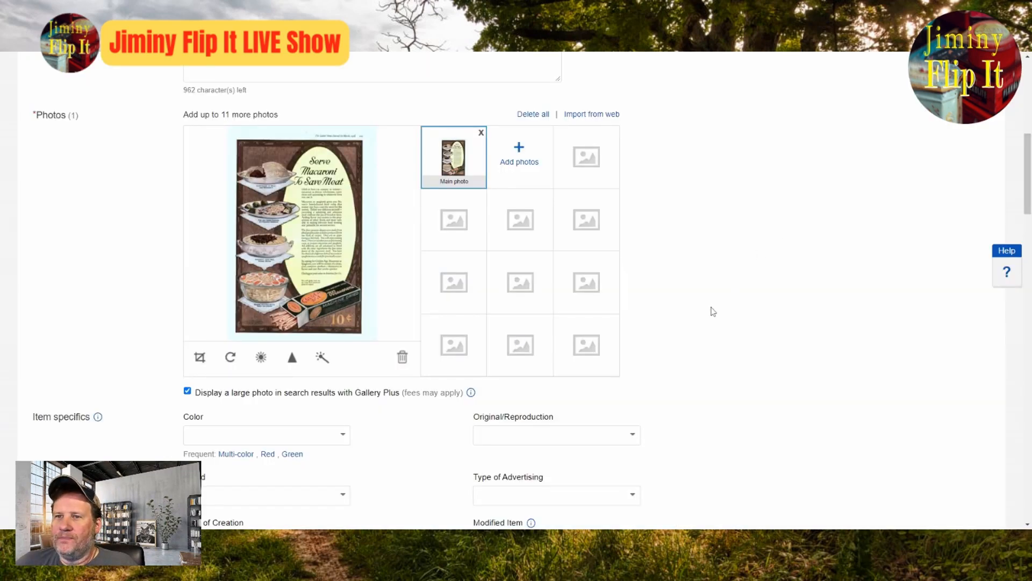
scroll(711, 311, up, 7)
scroll(683, 307, down, 8)
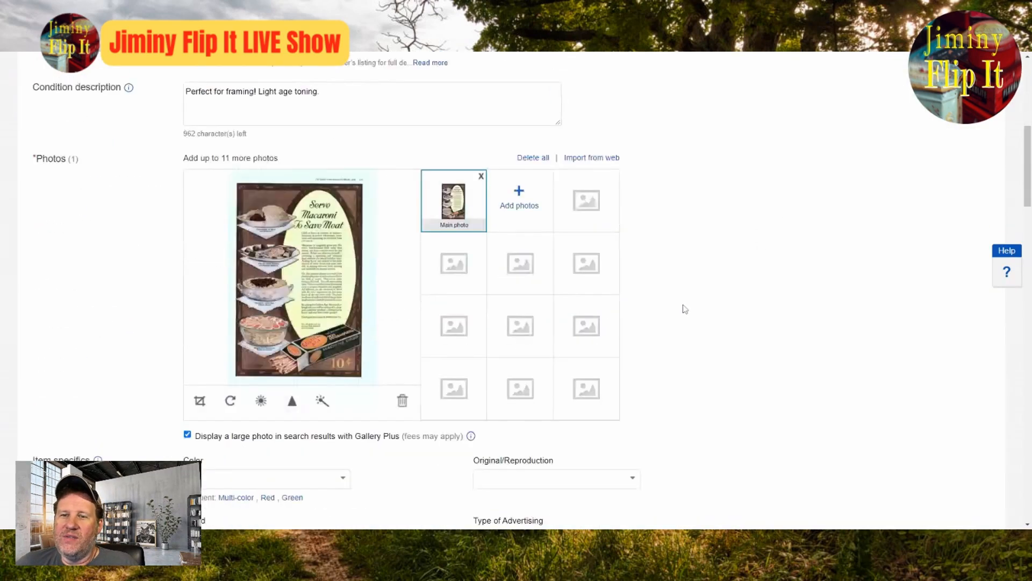
scroll(603, 320, down, 4)
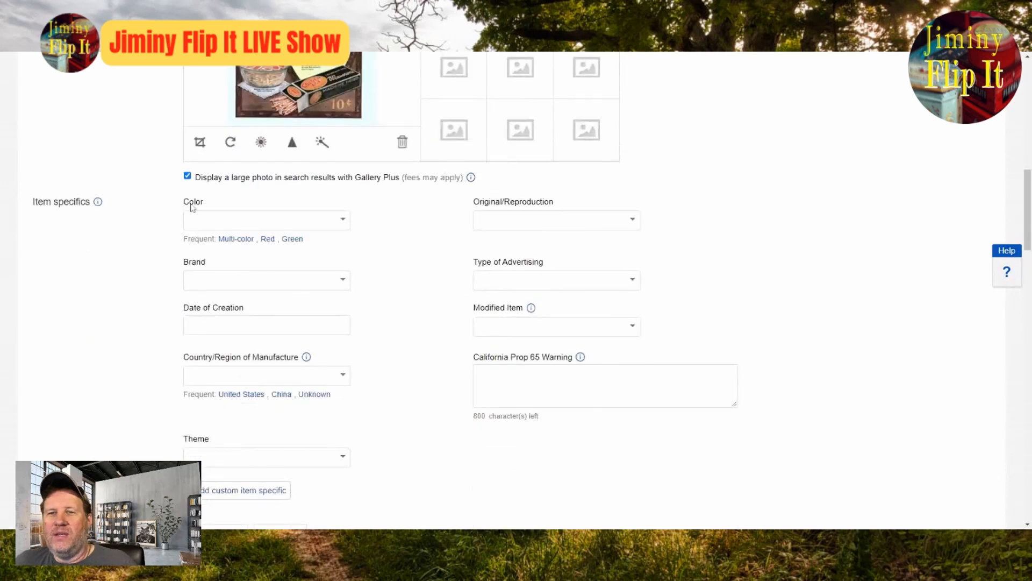
click(232, 239)
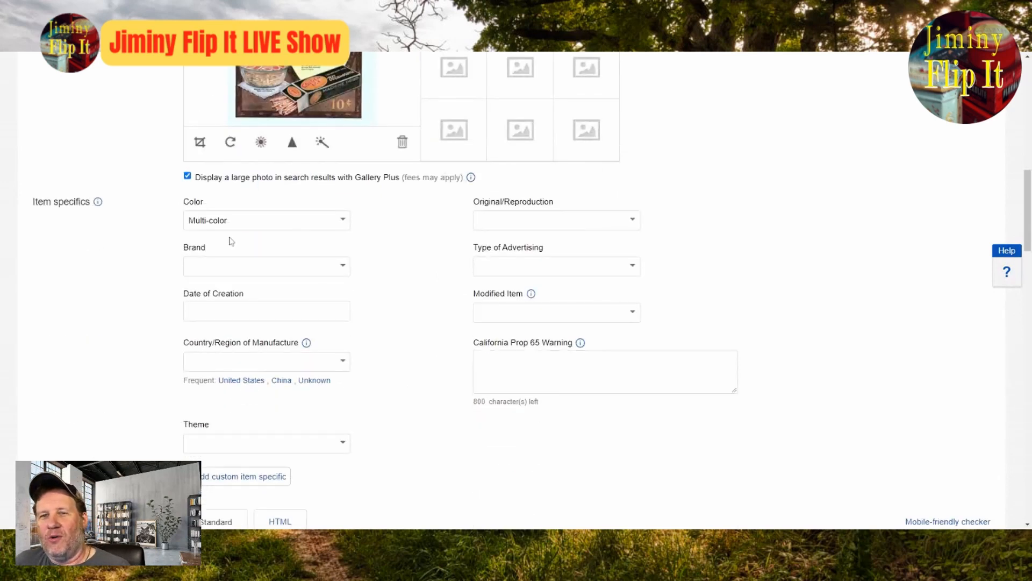
click(330, 267)
text(Golden Age)
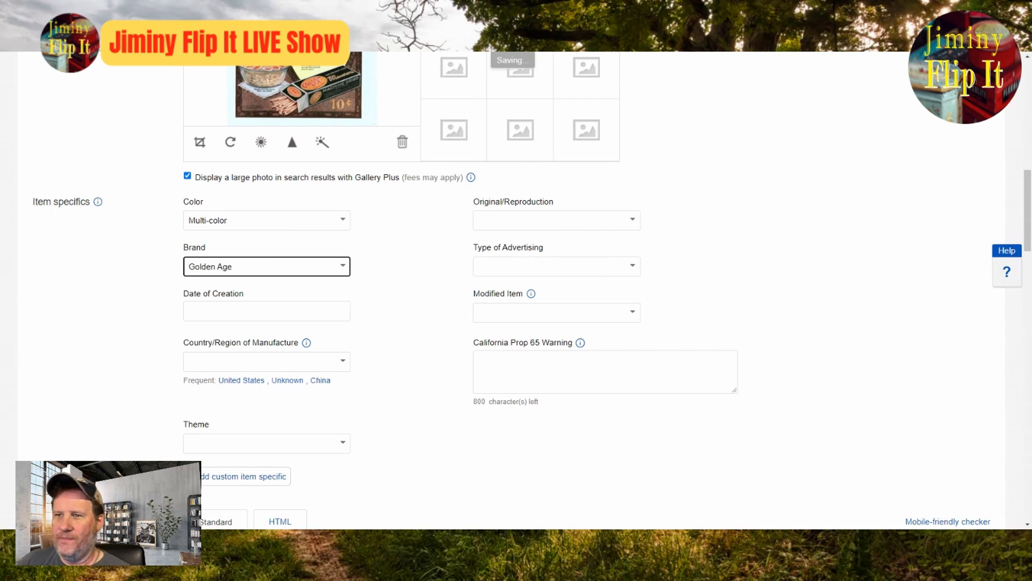
Step: Set Original/Reproduction to Original and the type of advertising to Print Ad in the item specifics
click(633, 220)
click(585, 243)
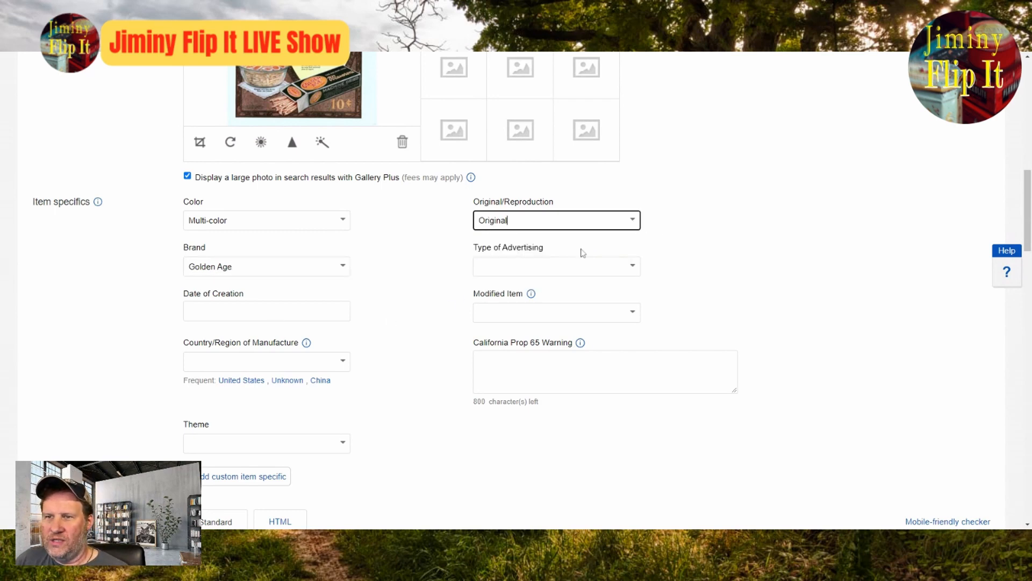
key(Tab)
text(Print)
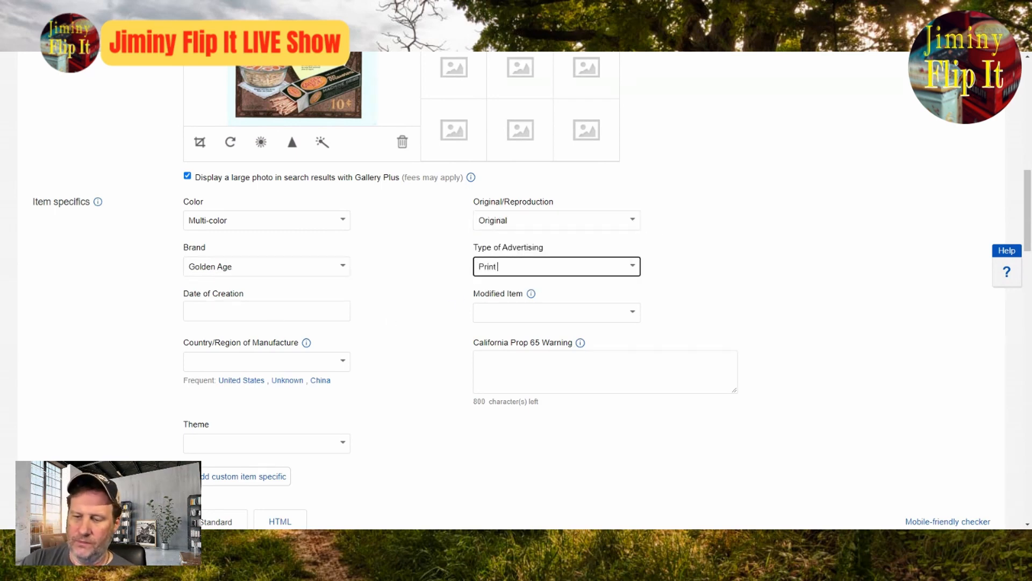
Step: Set the country of manufacture to United States and the theme to Food & Beverage
click(241, 380)
click(344, 452)
click(290, 461)
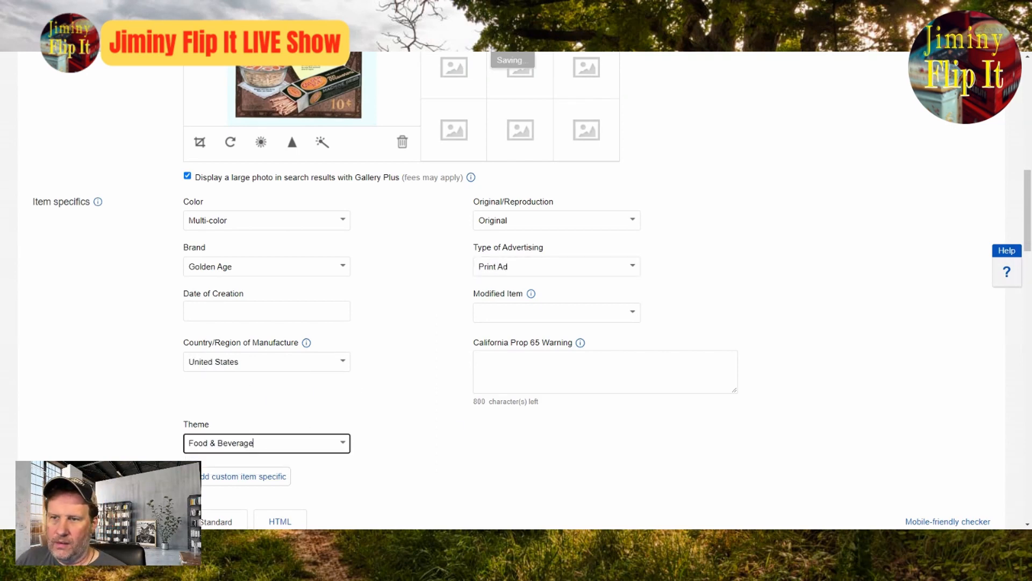
Step: Set Modified Item to No and enter 1918 as the date of creation
click(627, 317)
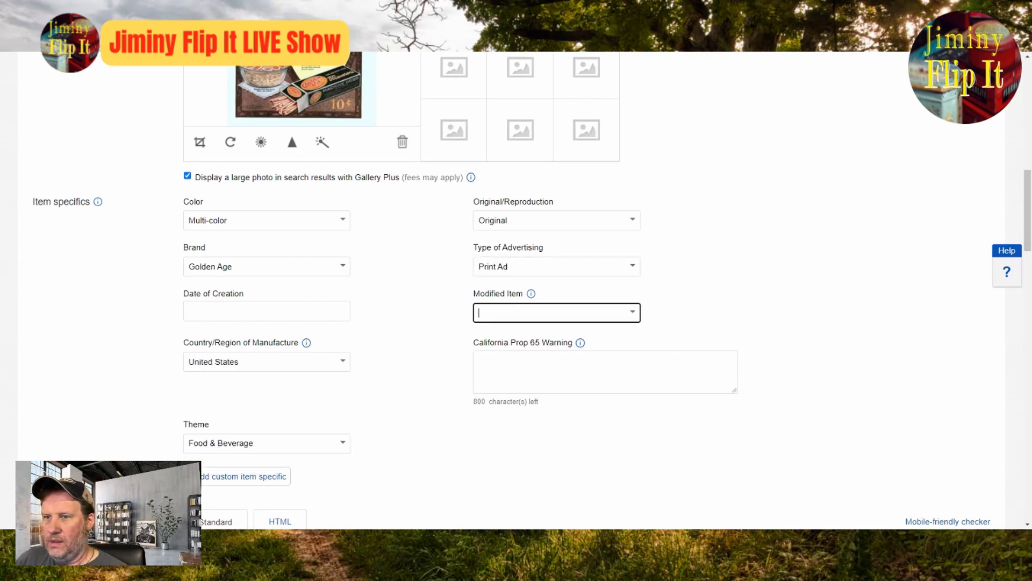
click(632, 315)
click(564, 336)
click(322, 311)
text(1918)
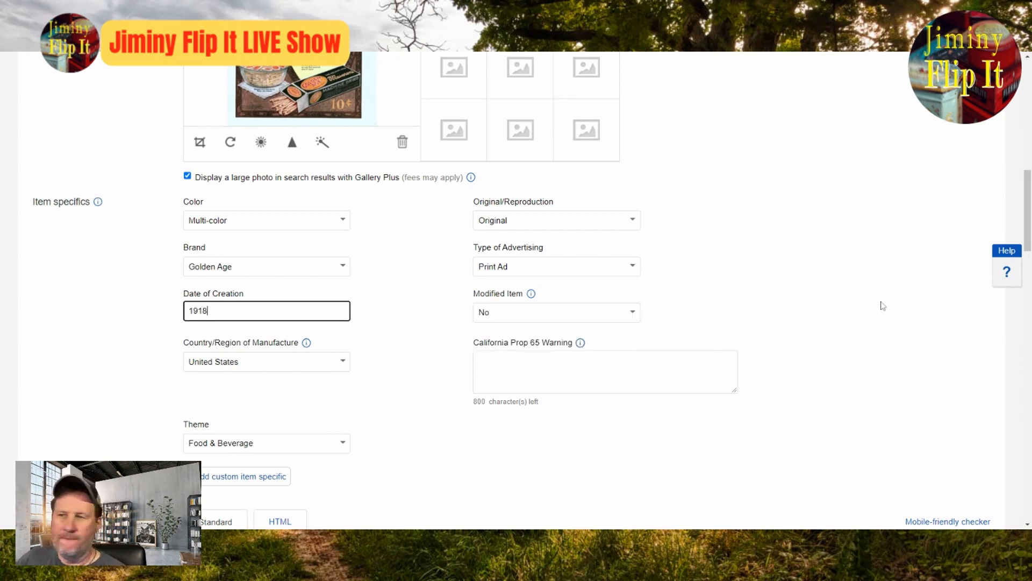
click(817, 304)
Step: Review the listing from its description and shipping settings back to its title, and examine the full-size ad photo for title wording
scroll(708, 324, down, 4)
scroll(707, 323, down, 20)
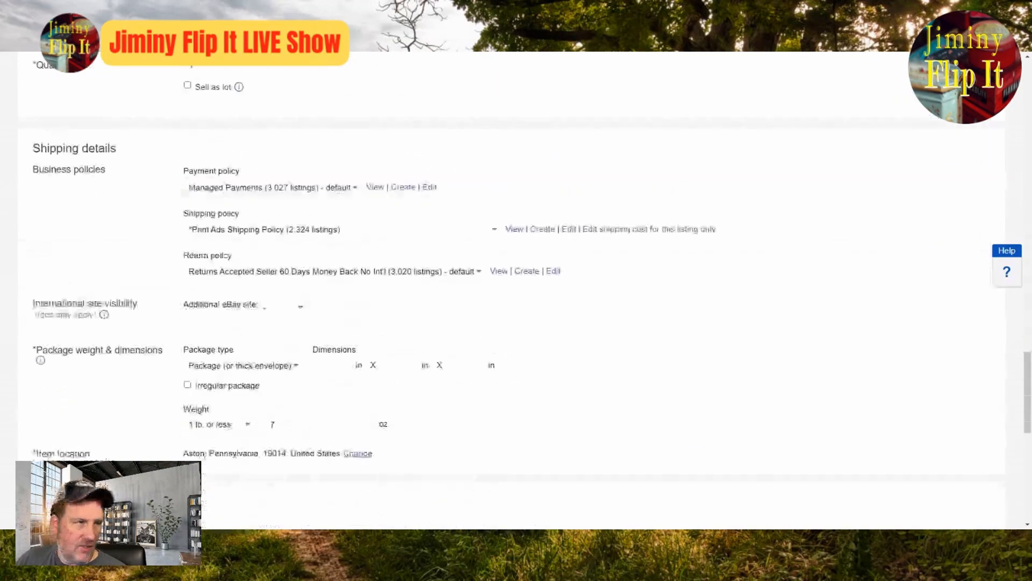
scroll(550, 332, up, 13)
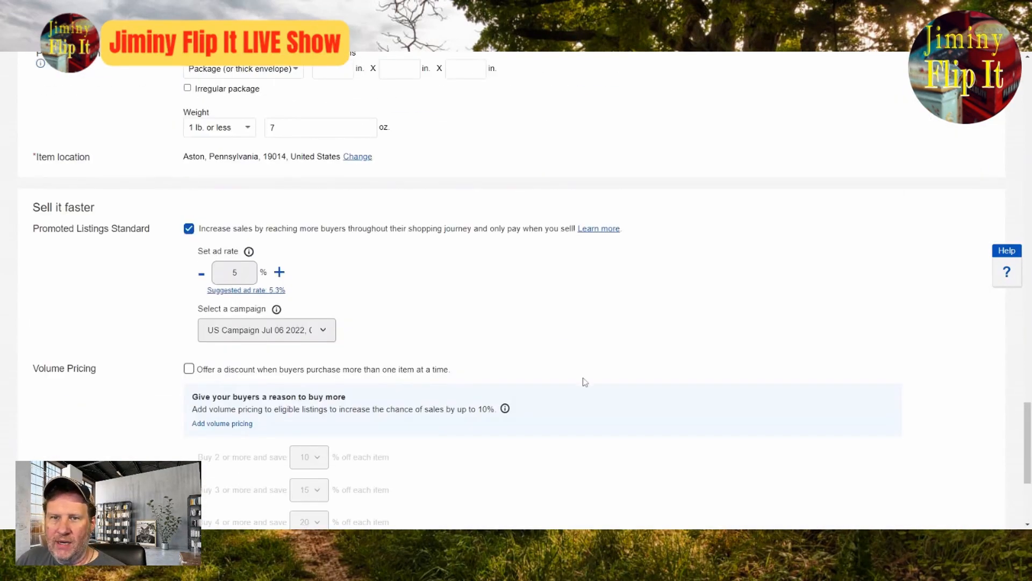
scroll(585, 382, up, 15)
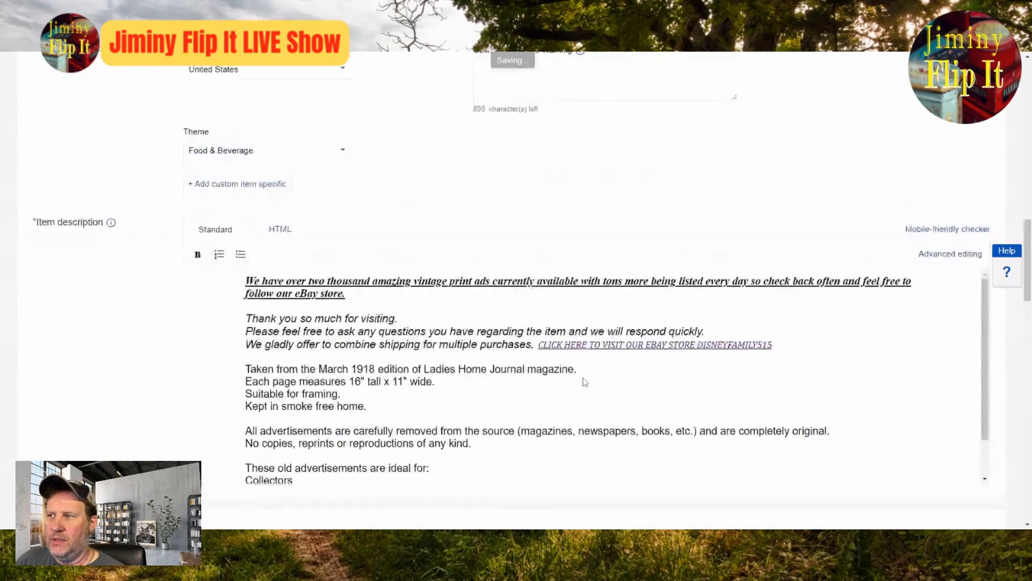
scroll(720, 452, up, 8)
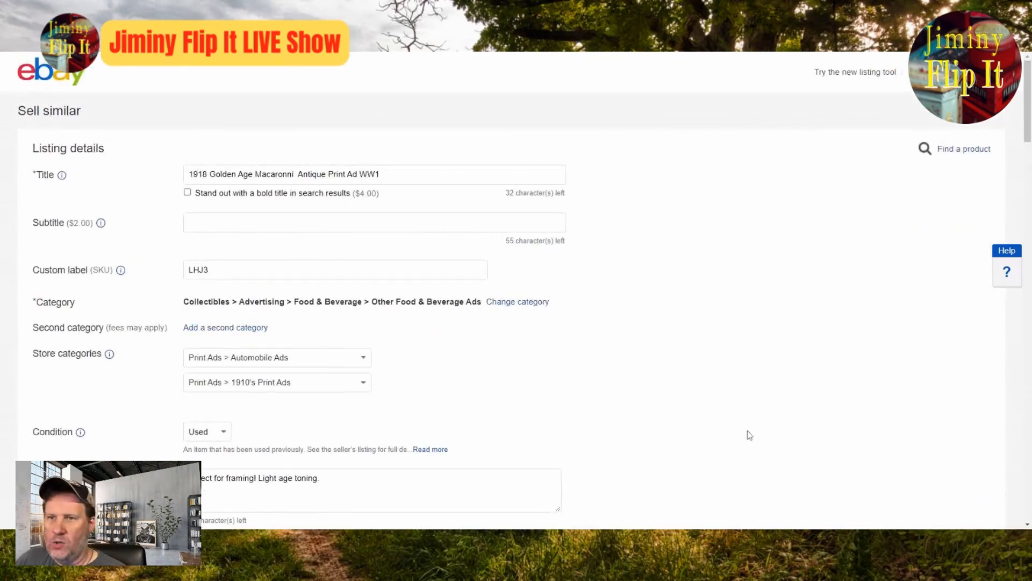
scroll(666, 429, down, 3)
scroll(666, 429, up, 3)
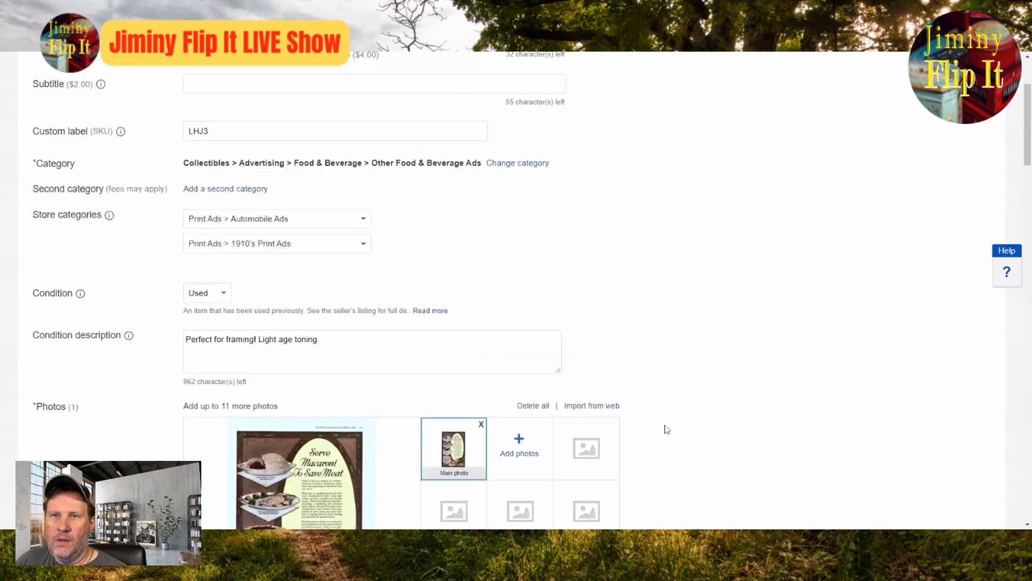
scroll(666, 429, down, 8)
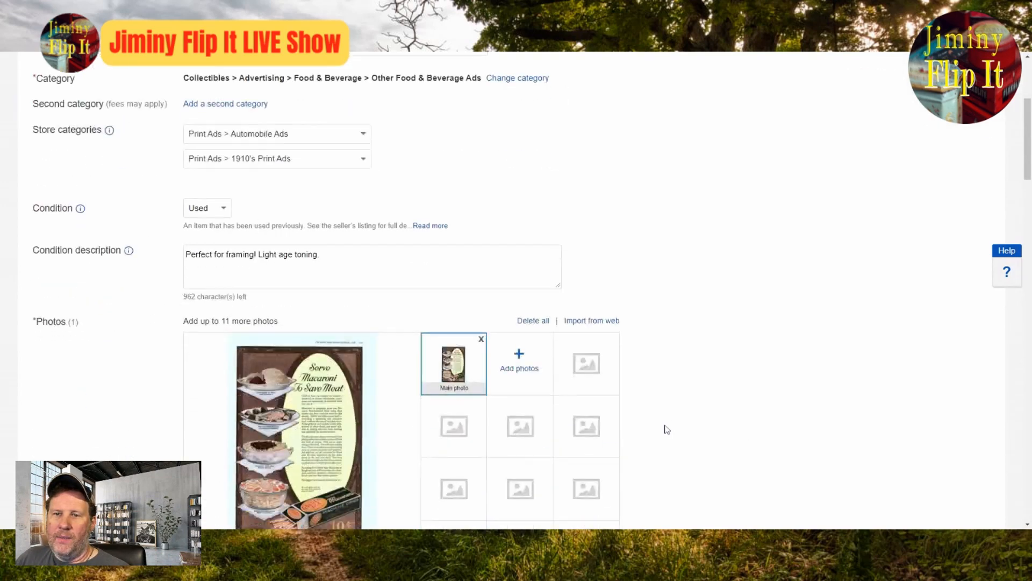
click(301, 236)
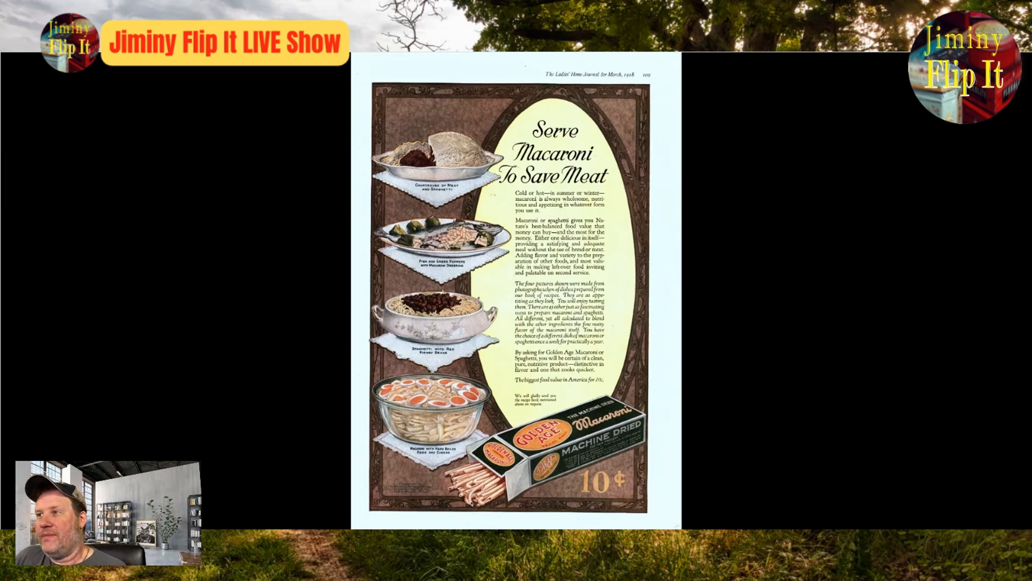
click(772, 184)
Step: Add Ration Recipes to the end of the listing title after WW1
scroll(633, 224, up, 6)
click(383, 174)
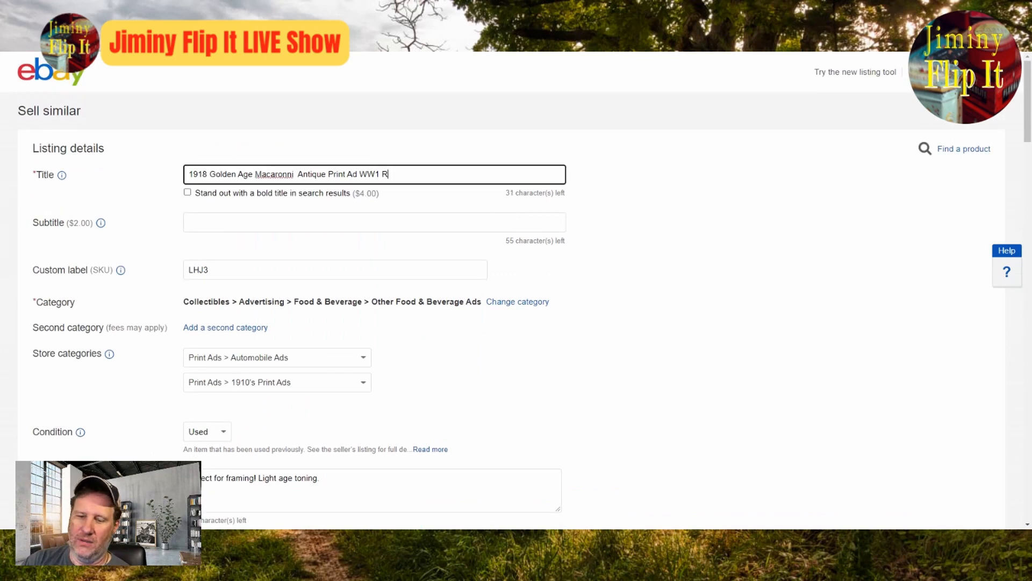
text(Ration Recipes )
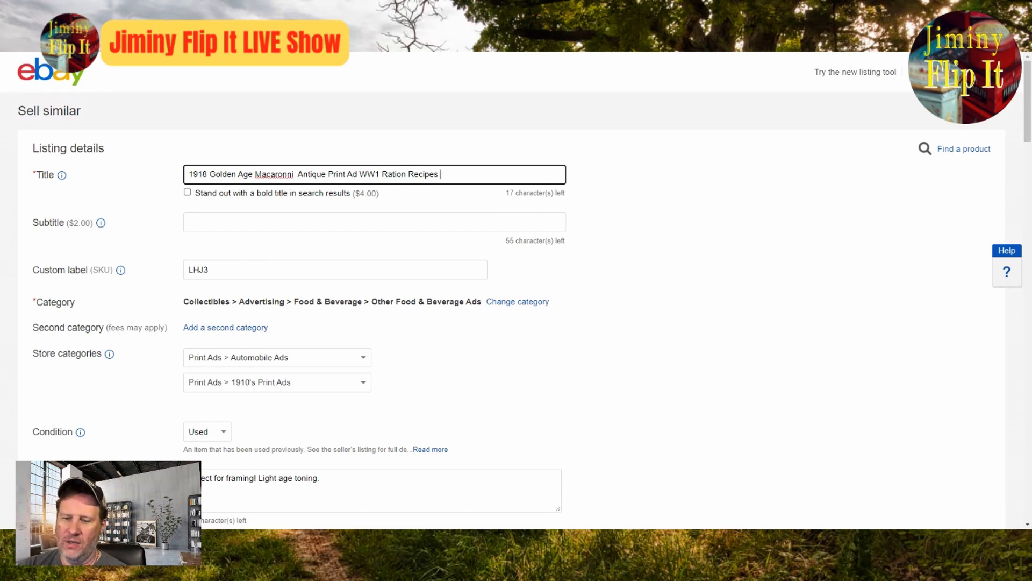
text(Fis)
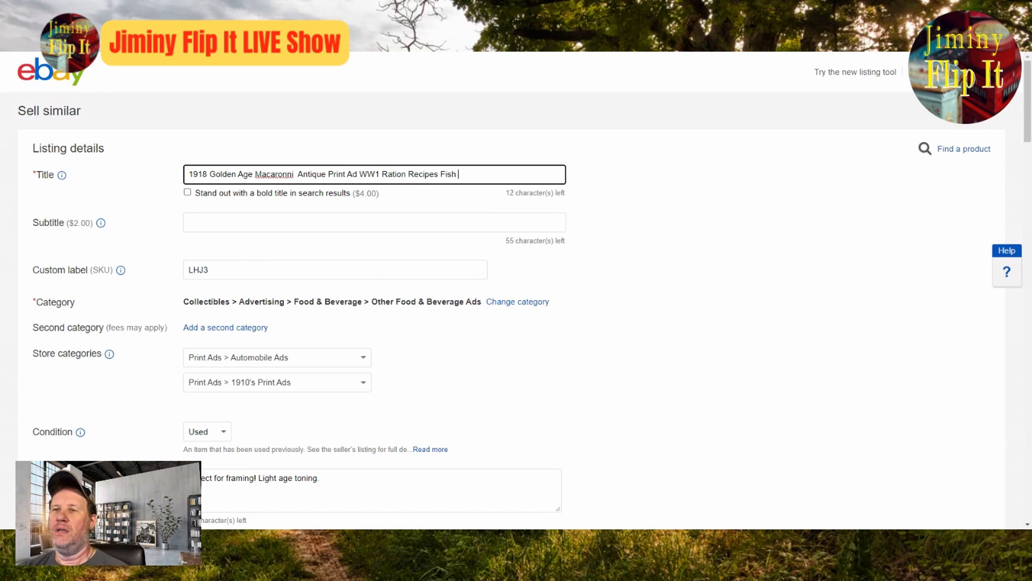
text(h Meat)
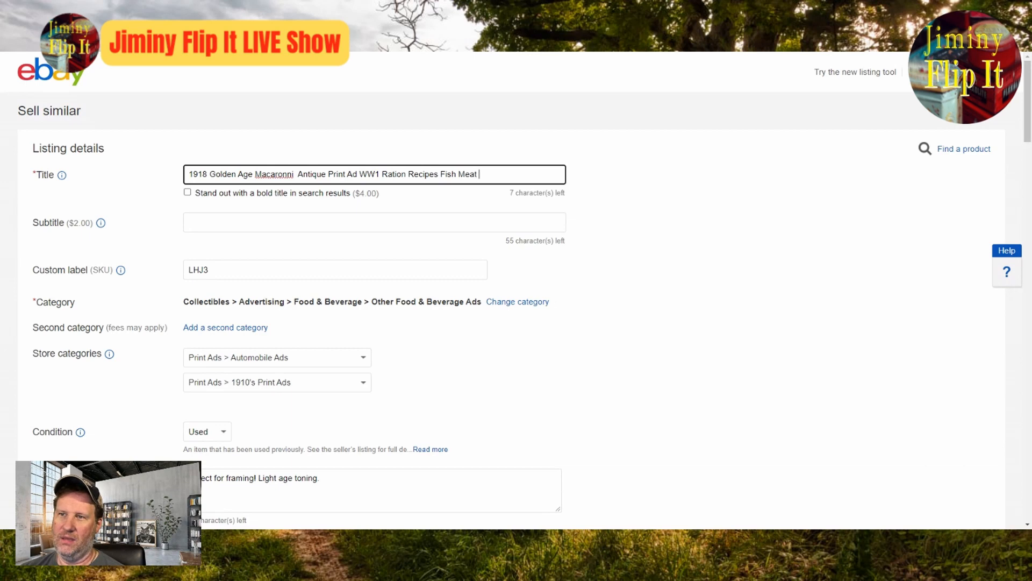
text( E)
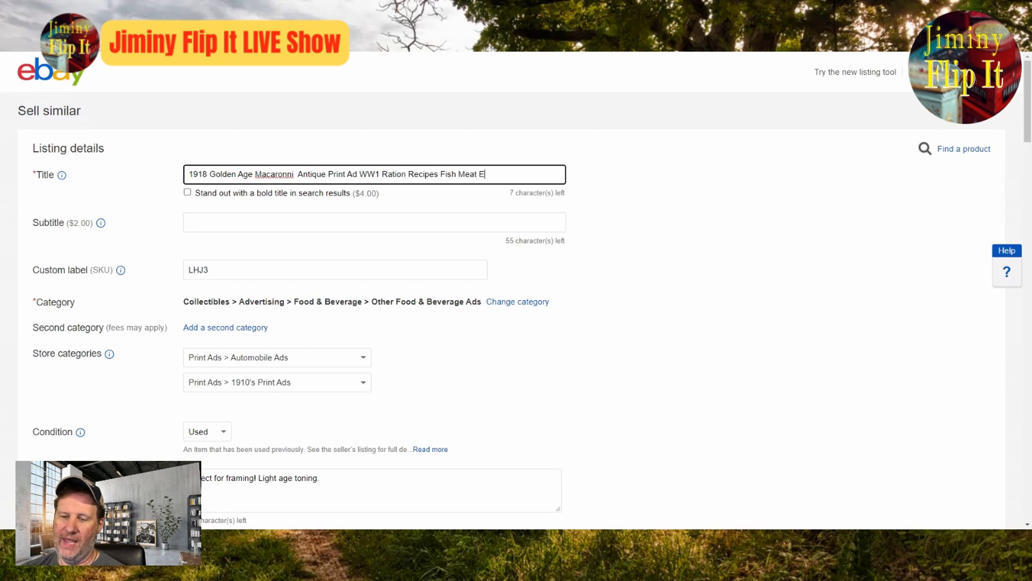
text(ggs)
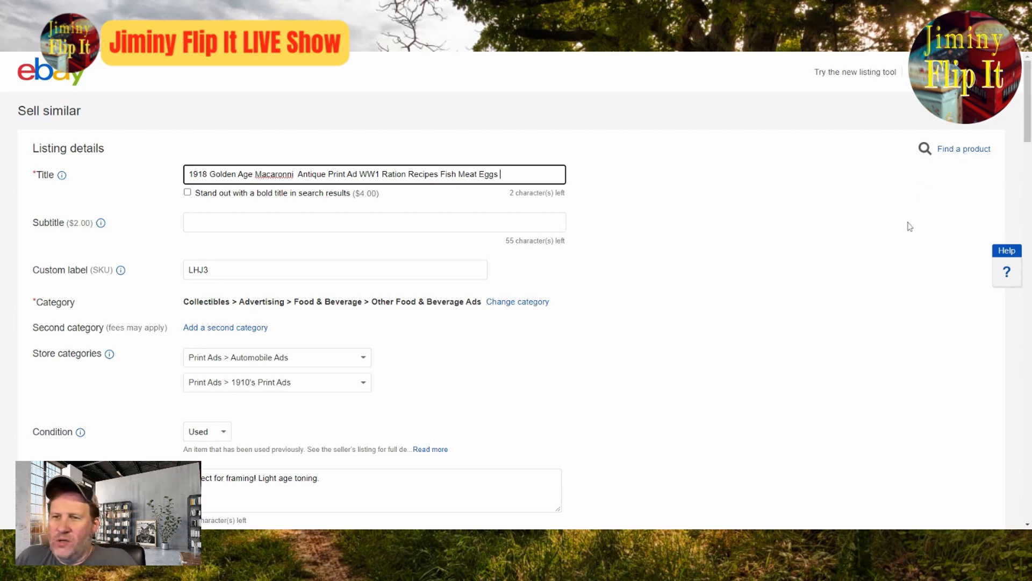
Step: Re-read the full-size macaroni ad and compare its headline and dishes with the wording of the listing title
scroll(795, 426, down, 8)
click(339, 221)
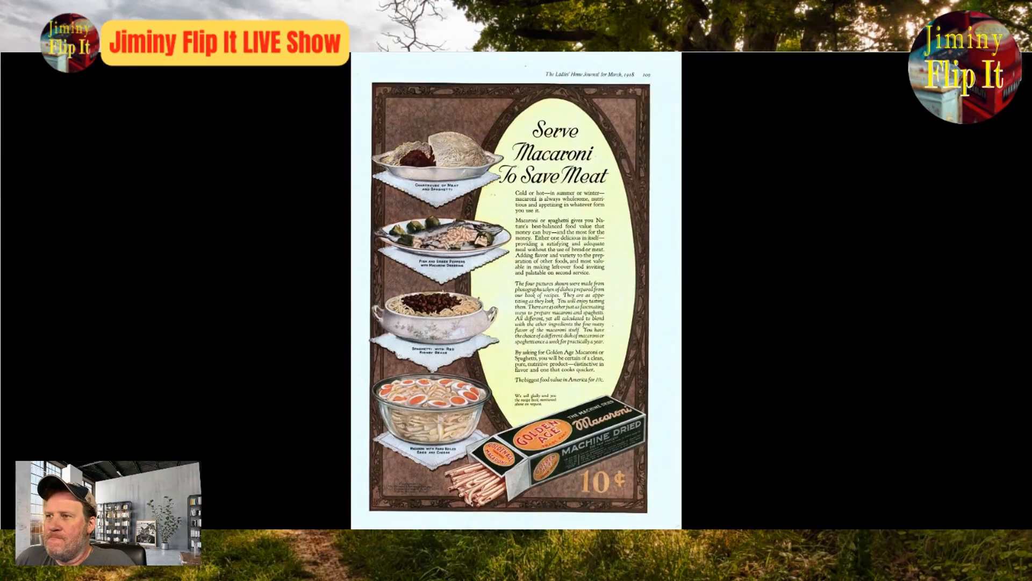
key(Escape)
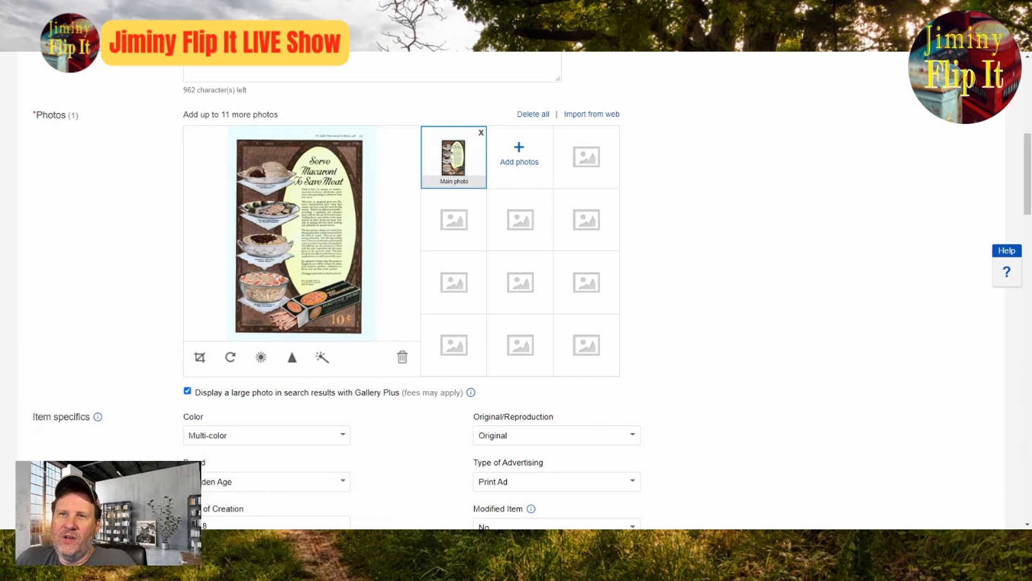
scroll(589, 300, up, 10)
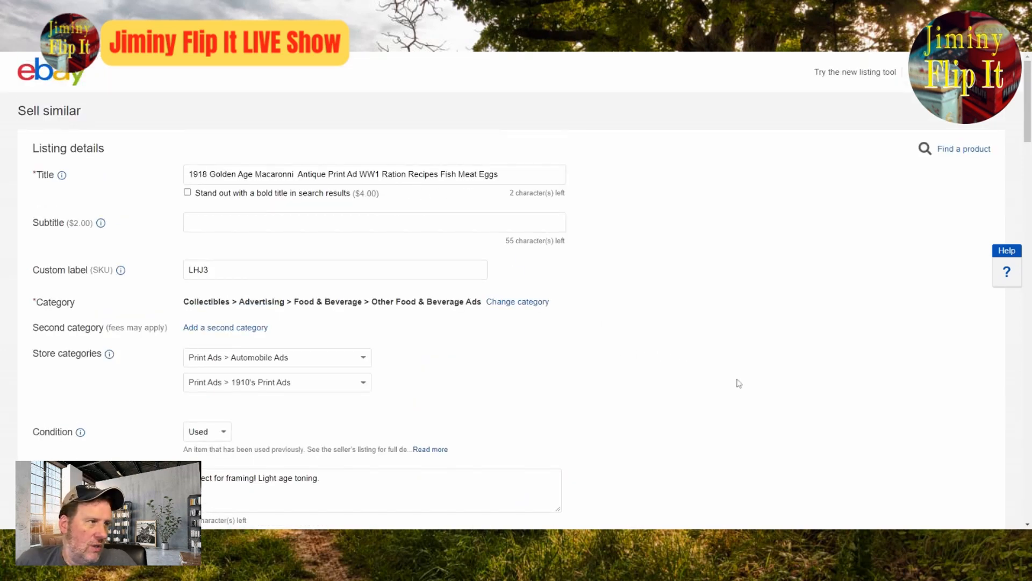
scroll(891, 404, down, 3)
scroll(891, 404, down, 5)
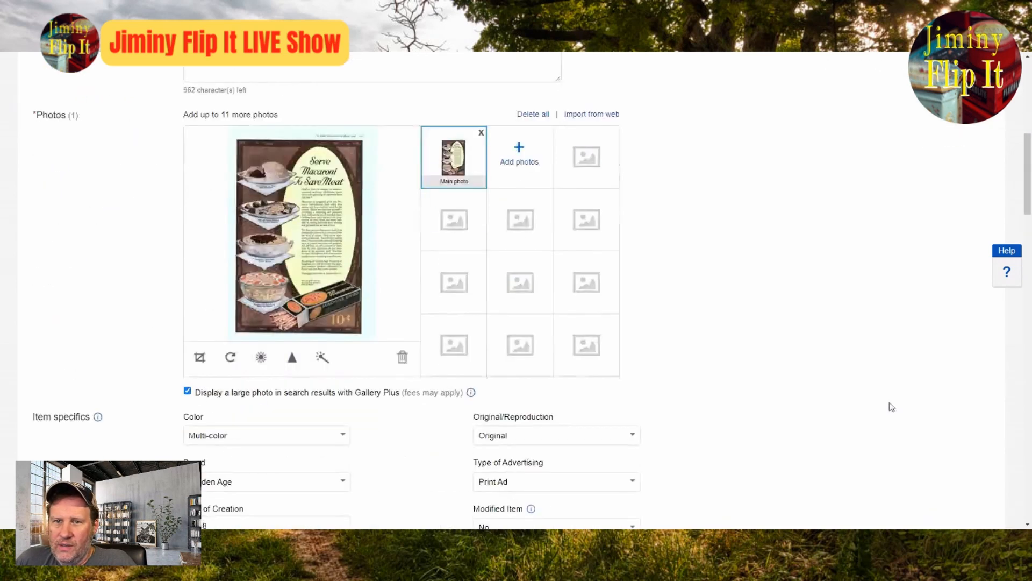
scroll(892, 412, up, 8)
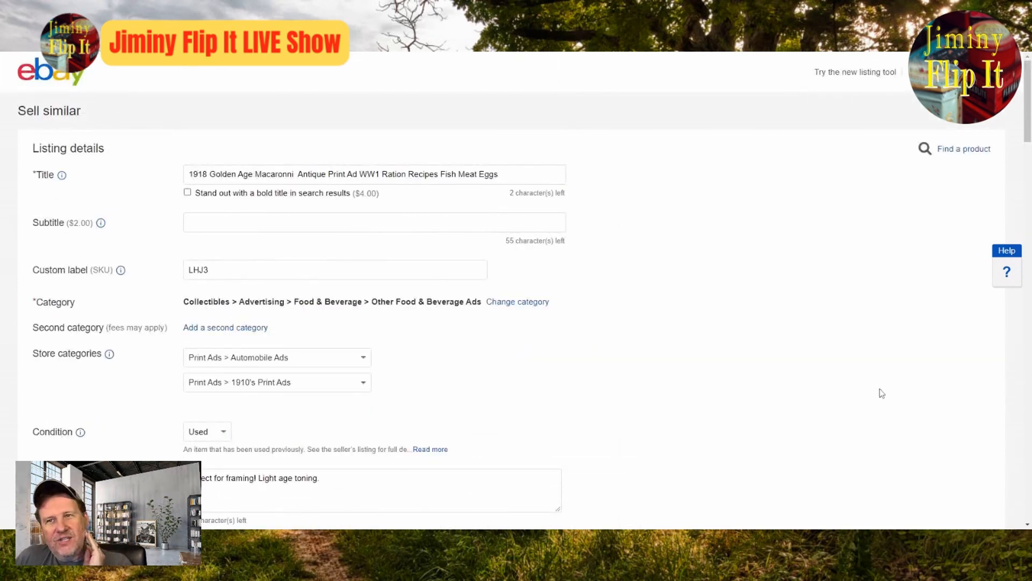
scroll(875, 398, down, 5)
scroll(875, 398, down, 3)
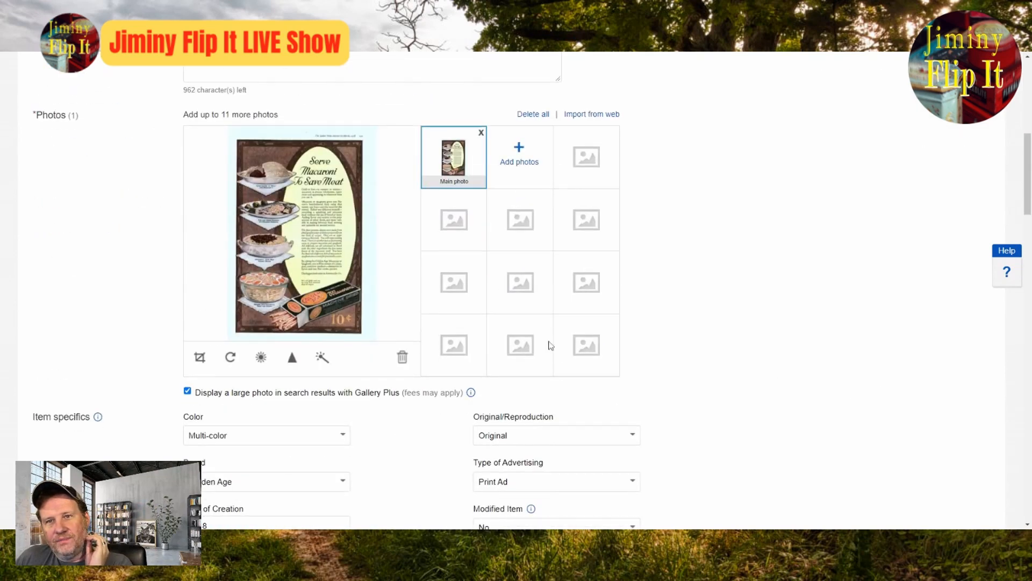
scroll(671, 354, up, 6)
scroll(671, 354, up, 2)
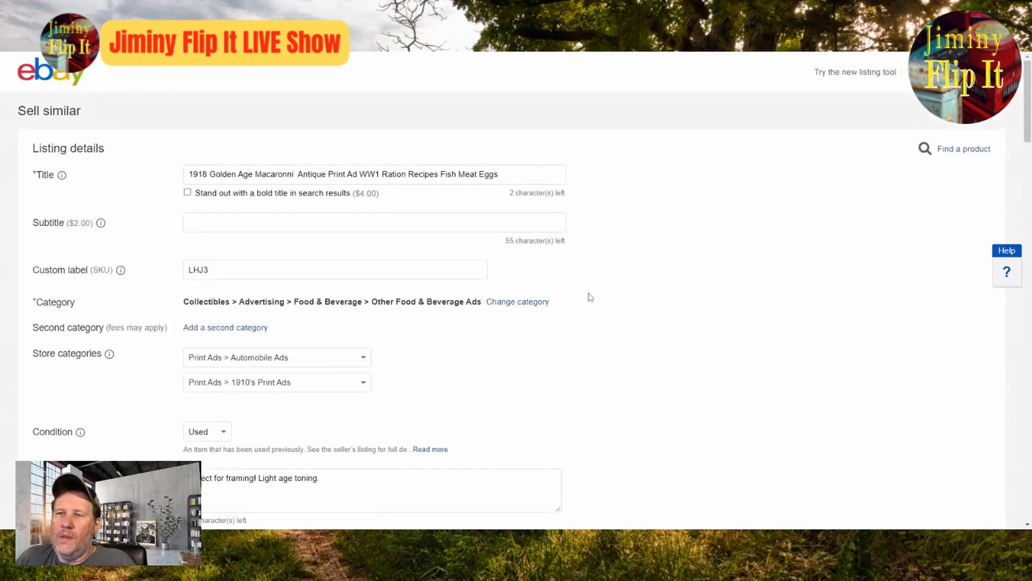
Step: Replace the wording after Ration Recipes in the listing title with To Save Meat
drag(501, 175, 441, 174)
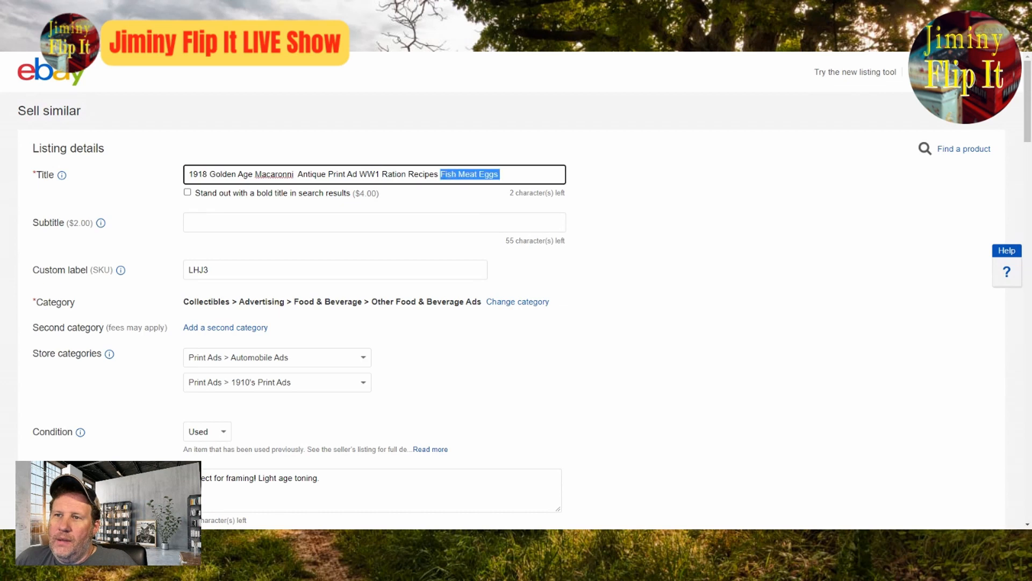
key(BackSpace)
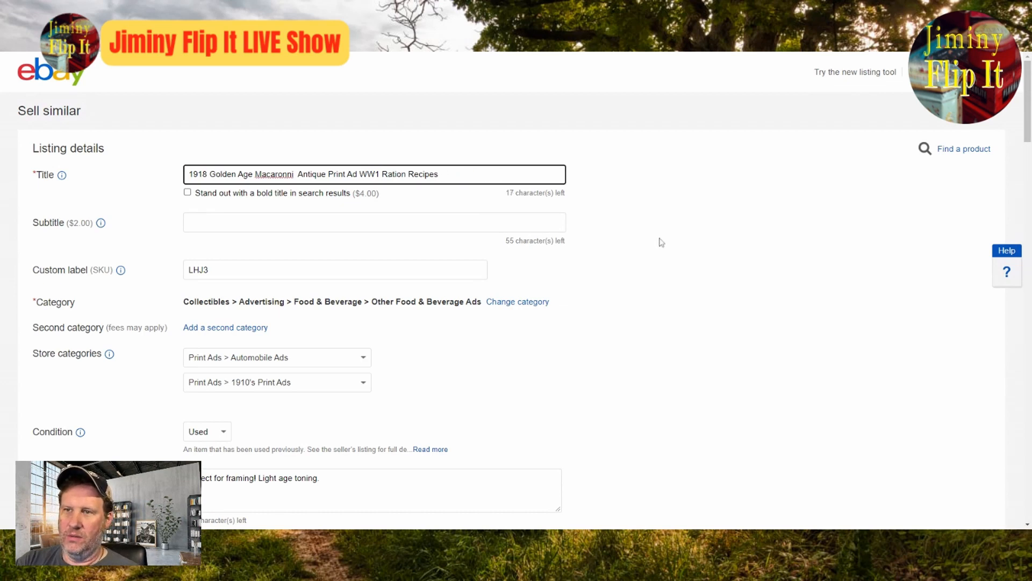
text(TOTo Save Meat)
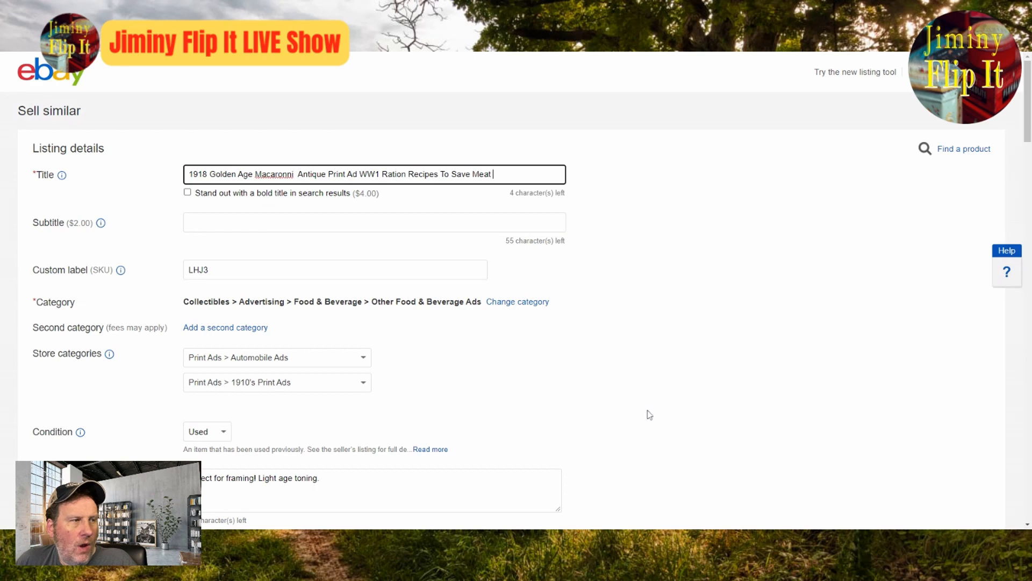
click(714, 362)
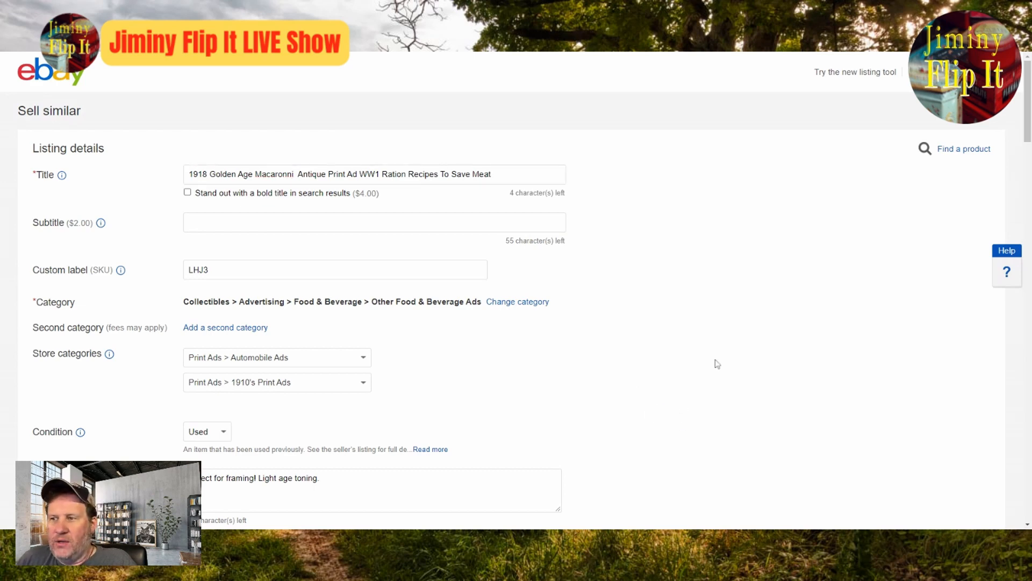
scroll(721, 366, down, 10)
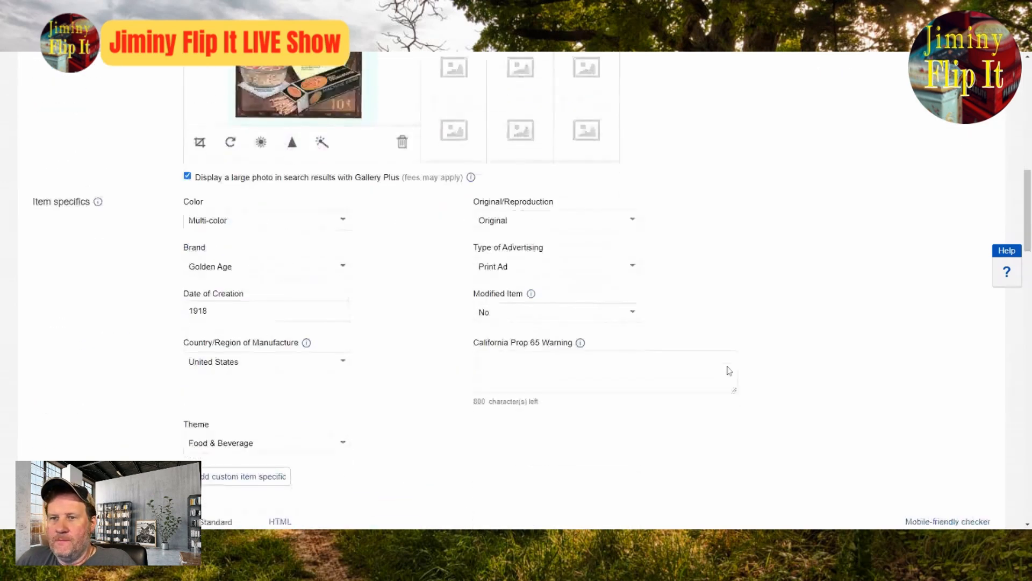
Step: Set the Buy It Now price of the Golden Age Macaroni ad listing to 14.99
scroll(729, 371, up, 6)
scroll(729, 370, up, 4)
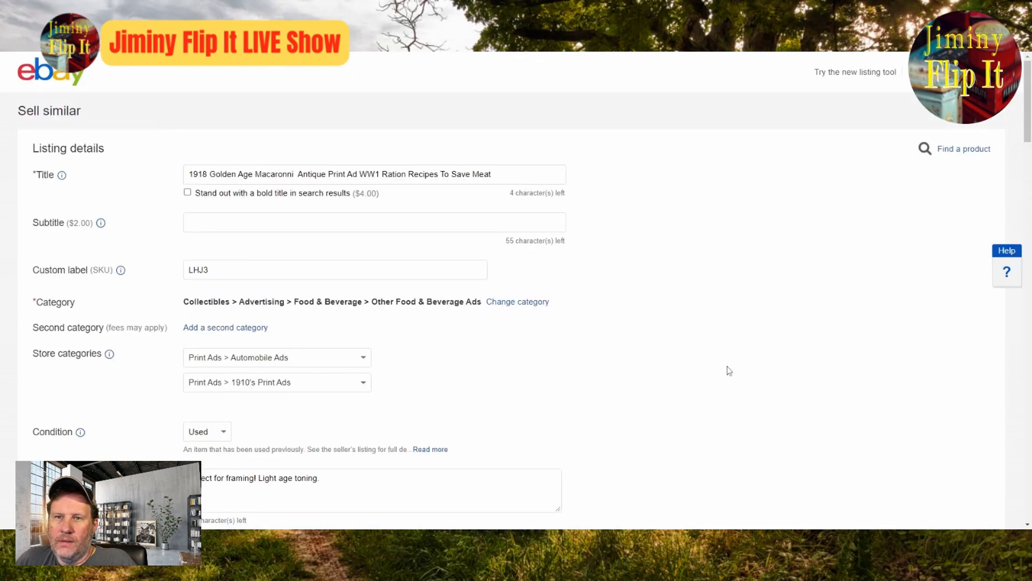
scroll(729, 370, down, 10)
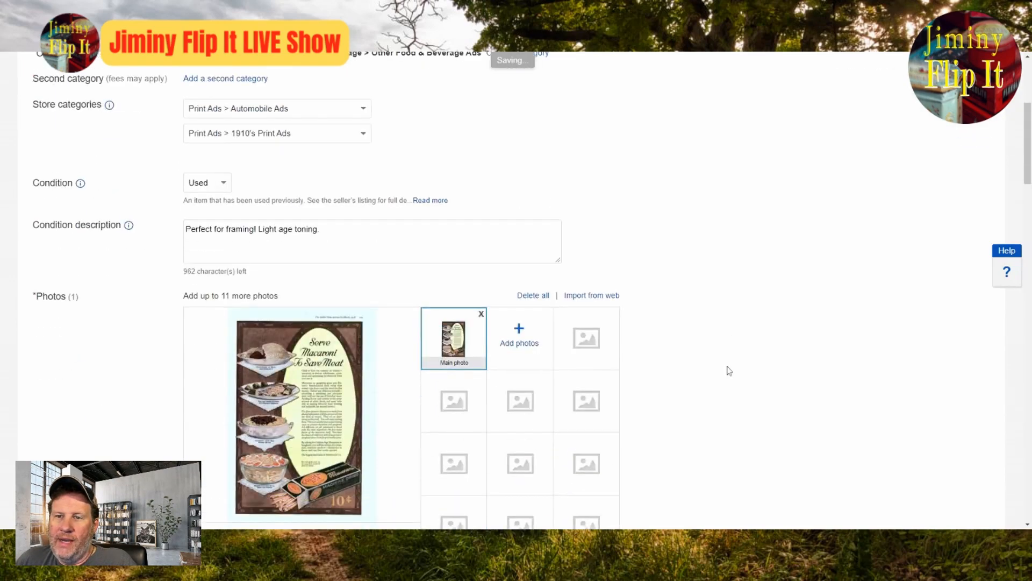
scroll(729, 370, down, 12)
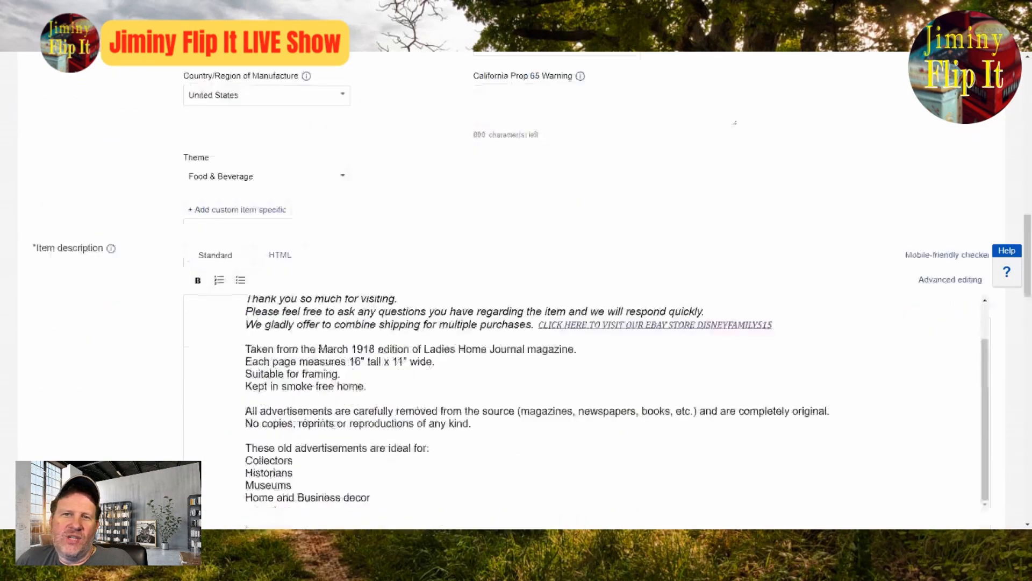
drag(214, 354, 153, 352)
text(14.99)
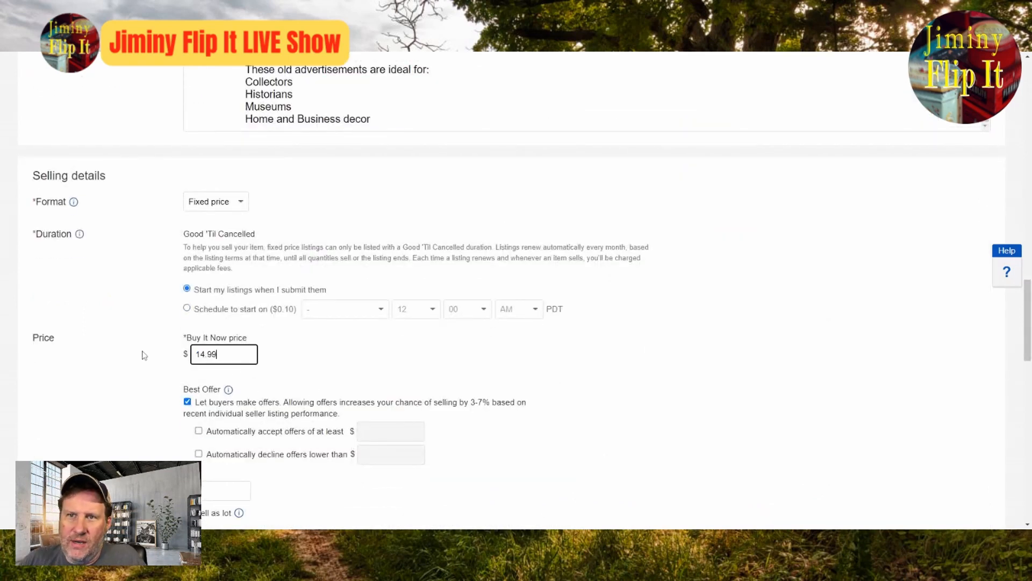
click(877, 422)
Step: Review the macaroni ad listing from its title through shipping and promotion settings, and publish it
scroll(877, 422, up, 10)
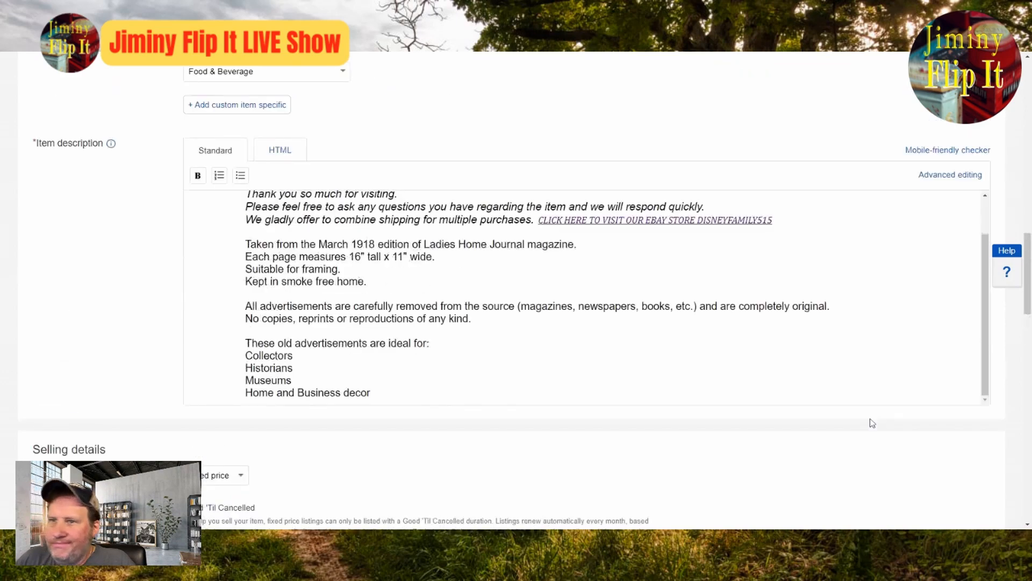
scroll(860, 419, up, 10)
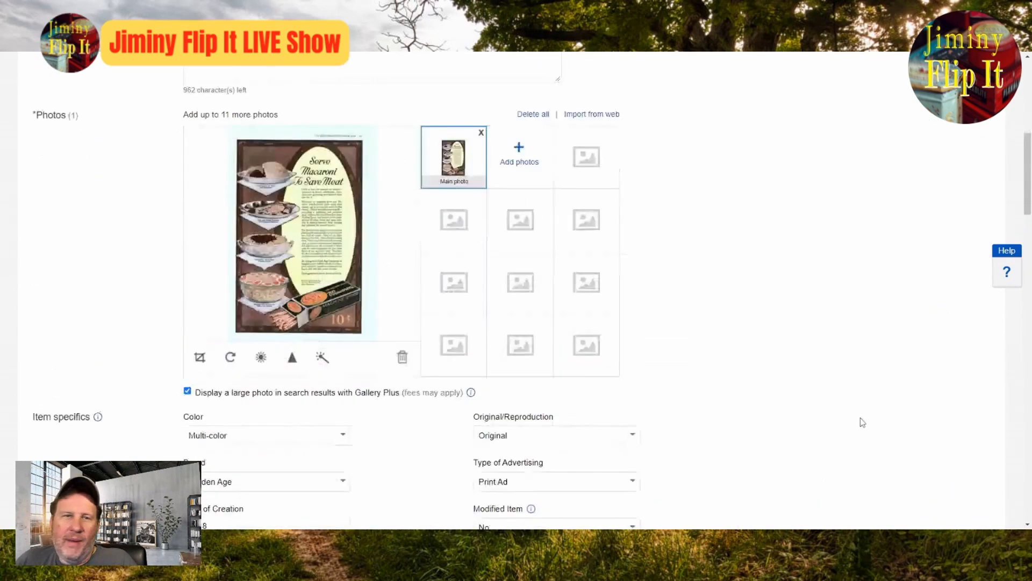
scroll(839, 414, up, 5)
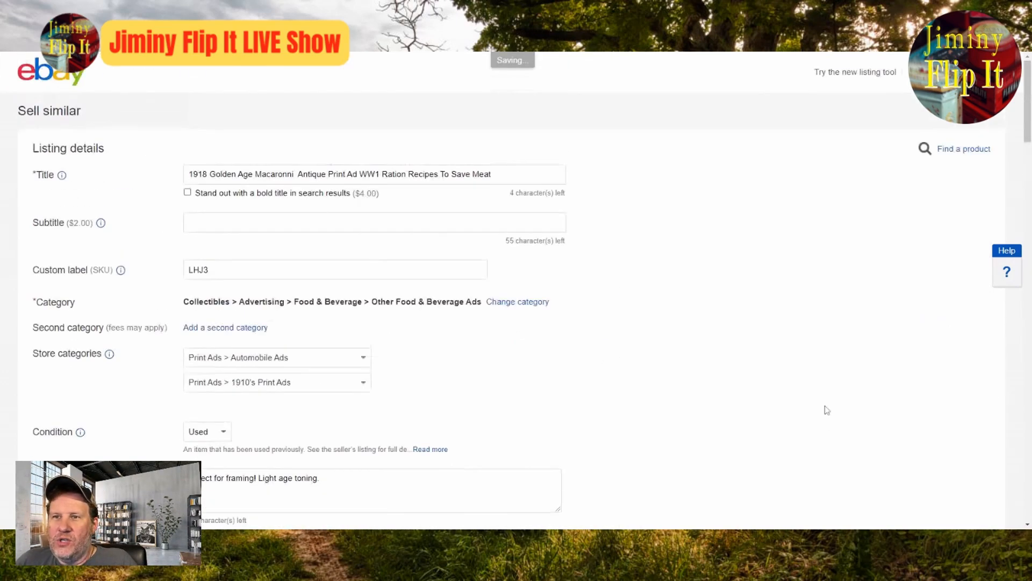
scroll(827, 411, down, 8)
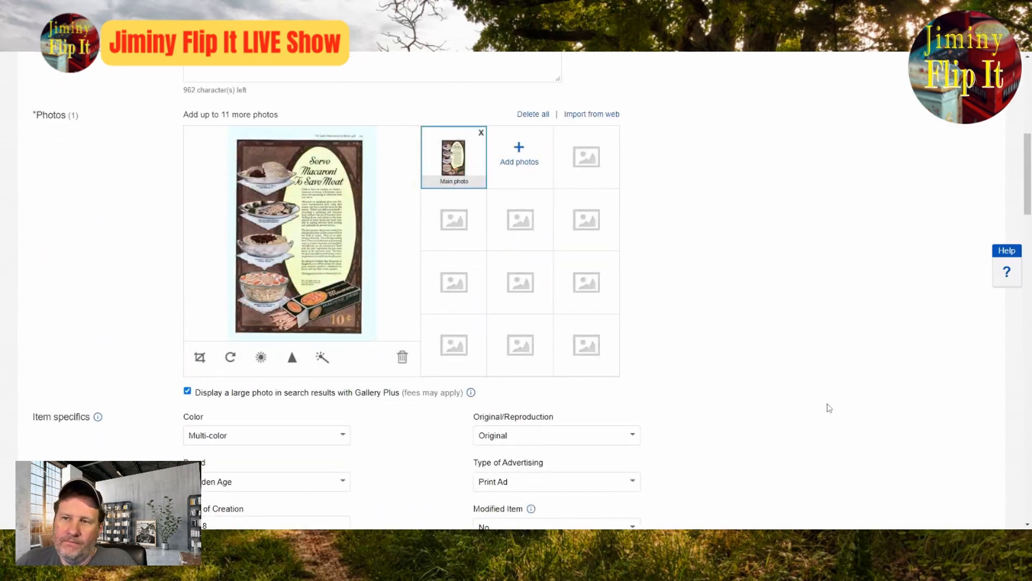
scroll(828, 408, down, 8)
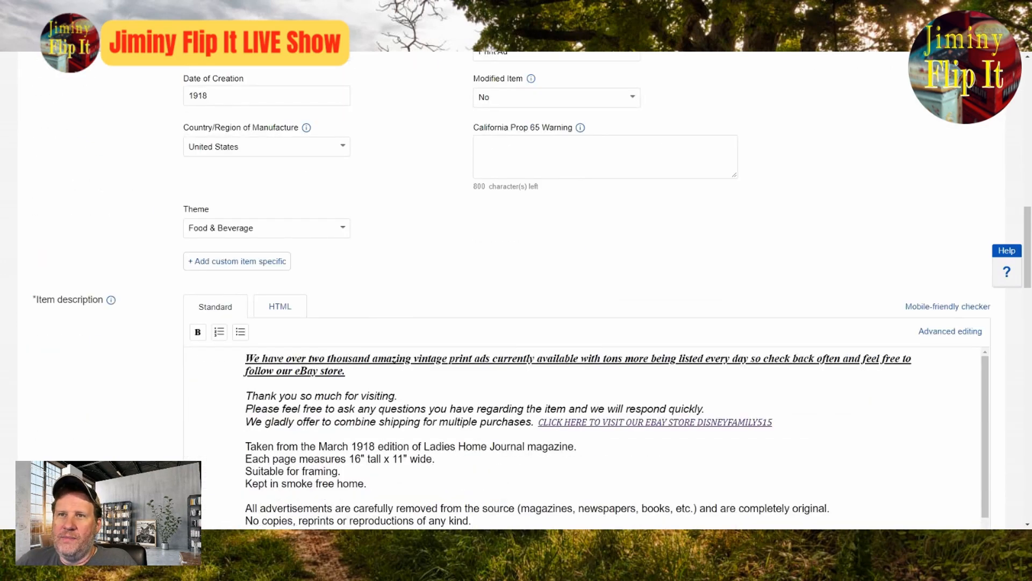
scroll(872, 390, down, 3)
scroll(1018, 459, down, 10)
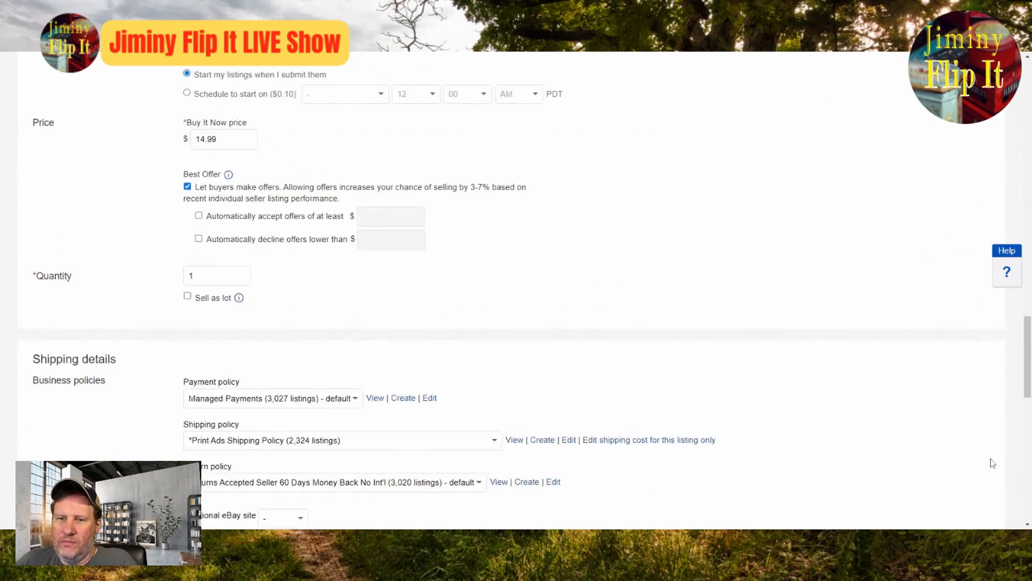
scroll(992, 463, down, 12)
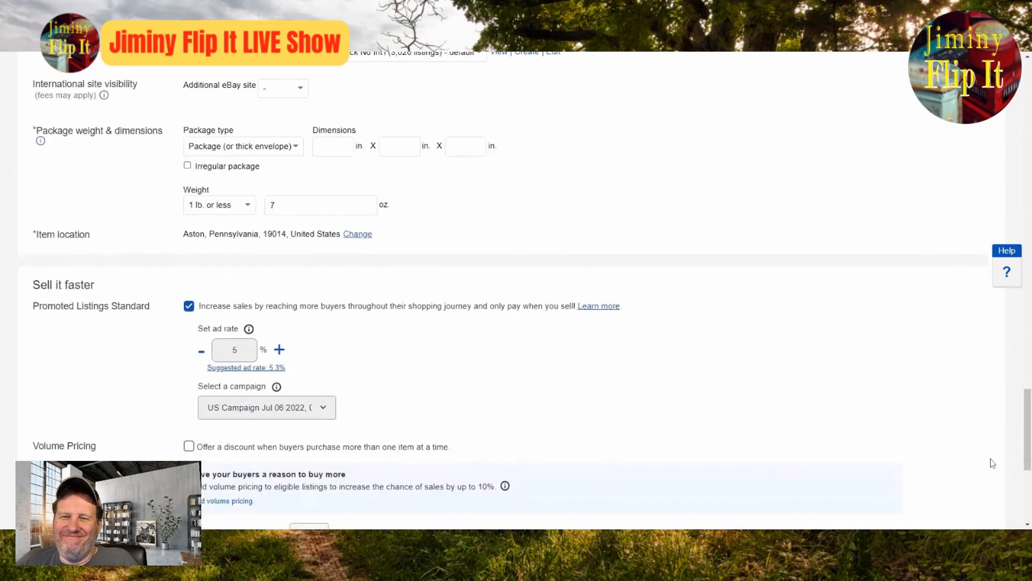
scroll(915, 463, down, 2)
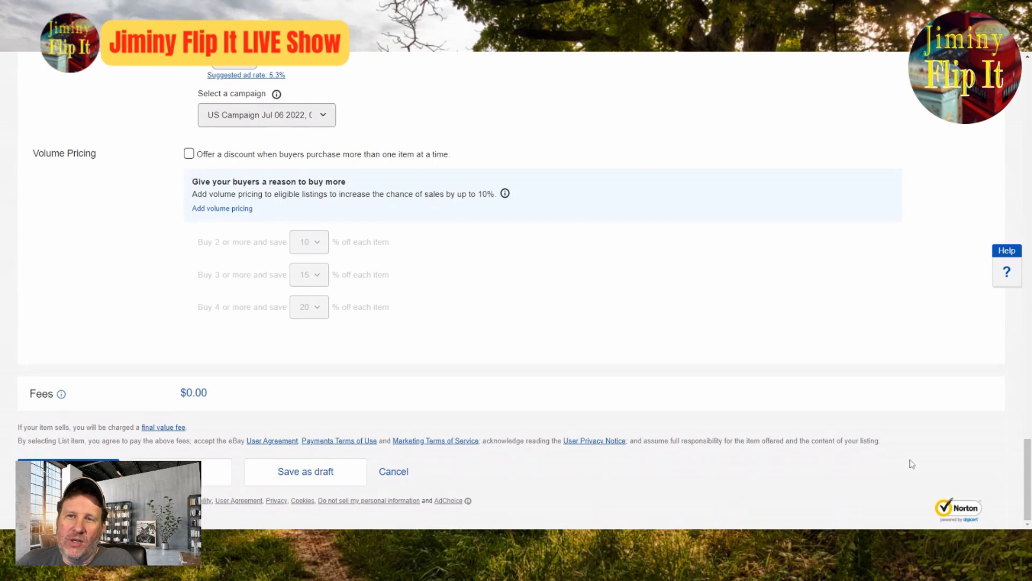
click(68, 472)
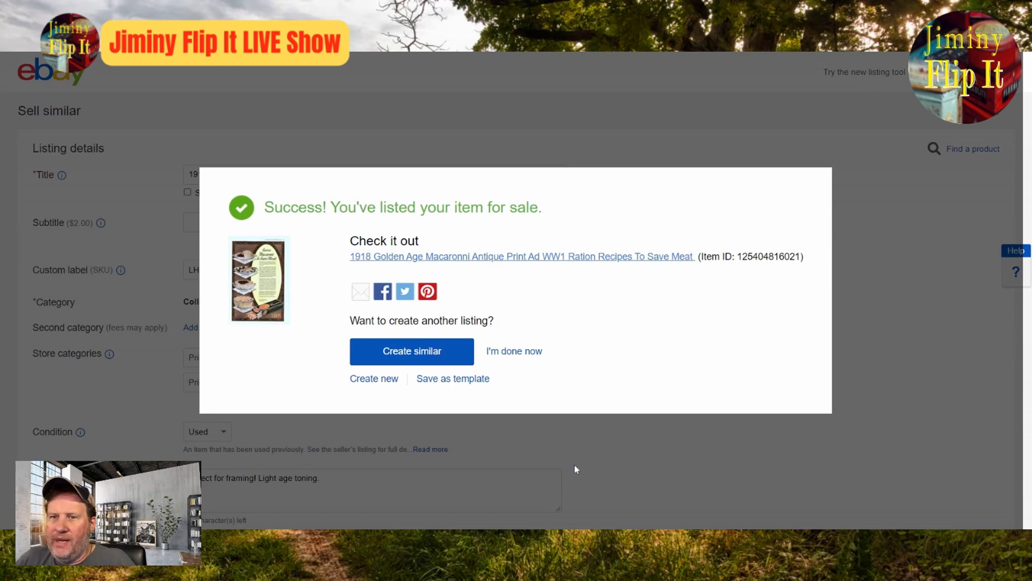
Step: Create a similar listing from the published macaroni ad and check its carried-over photo at full size
click(427, 353)
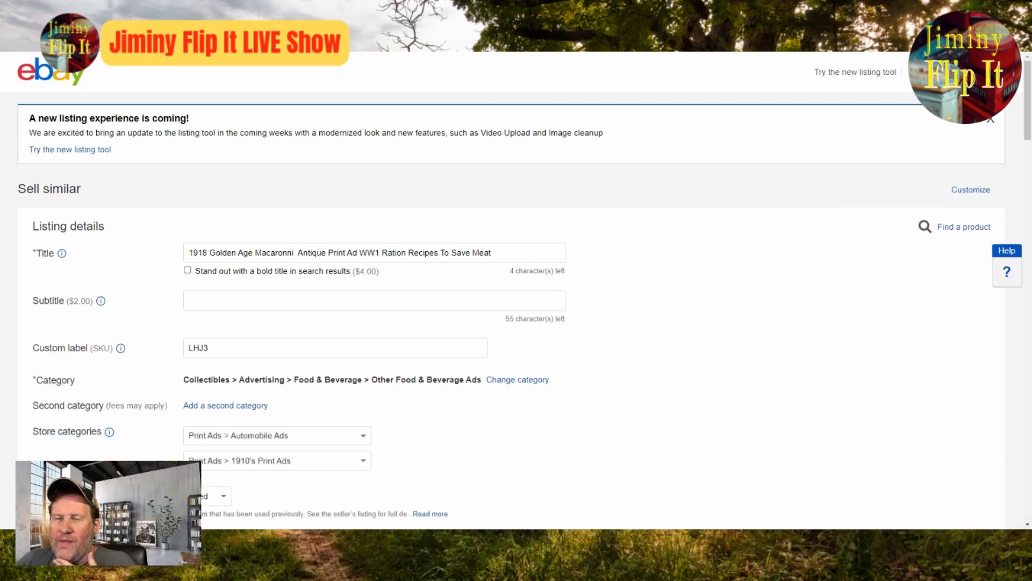
scroll(486, 394, down, 8)
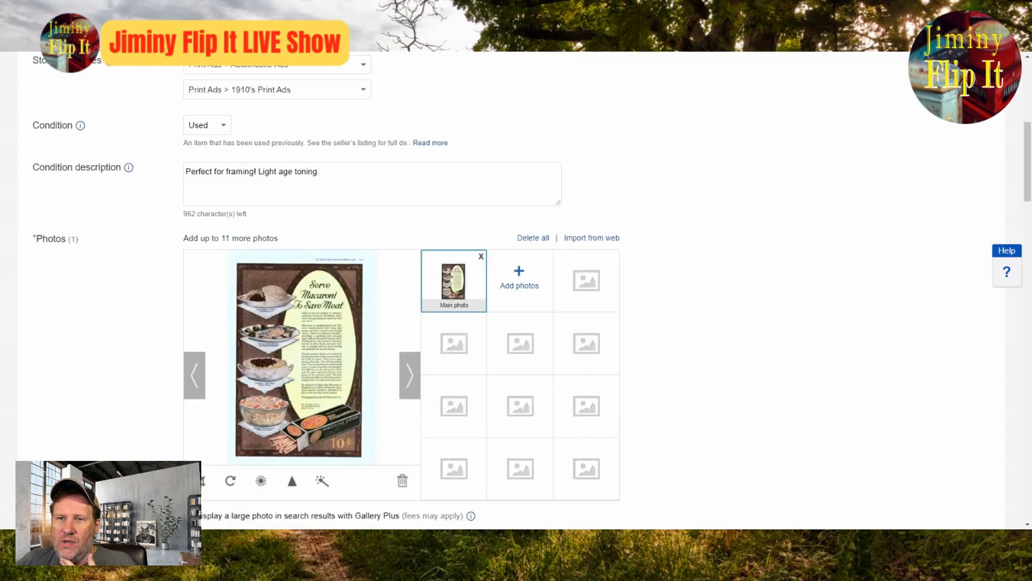
click(355, 317)
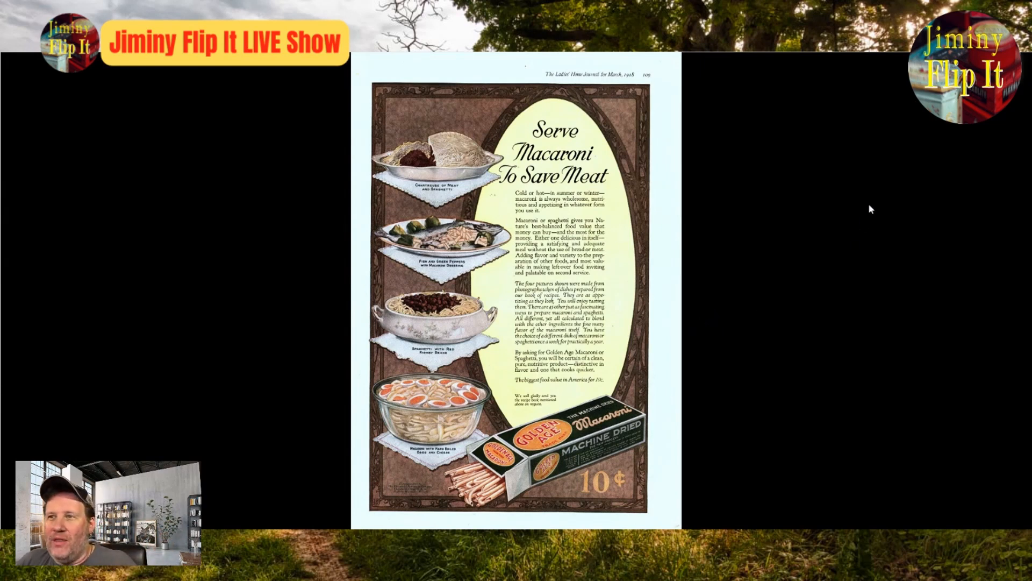
click(1006, 68)
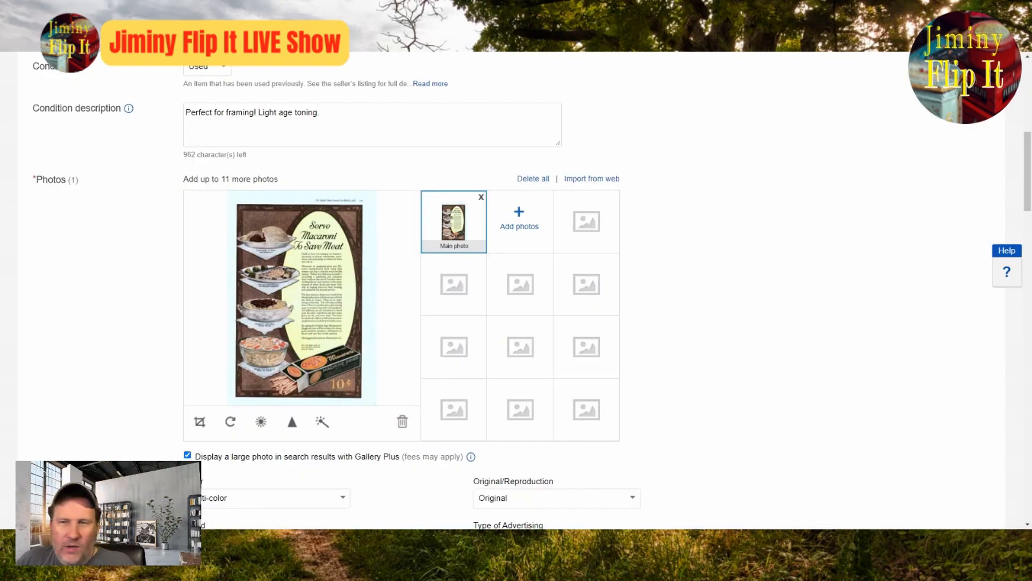
Step: Strip the macaroni brand and recipe wording from the title, leaving 1918 Antique Print Ad WW1
scroll(744, 264, up, 10)
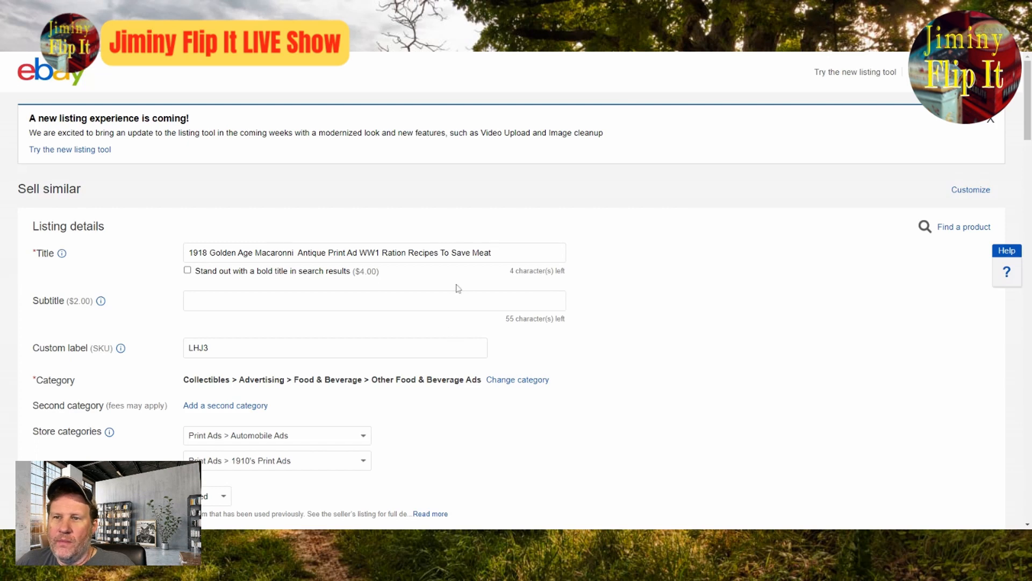
drag(381, 252, 494, 253)
key(BackSpace)
key(Left)
key(Left)
key(Left)
key(Left)
key(Left)
key(Left)
key(Left)
key(Left)
key(Left)
key(Left)
key(Left)
key(Left)
key(Left)
key(Left)
key(Left)
key(Left)
key(Left)
key(Left)
key(Left)
key(Left)
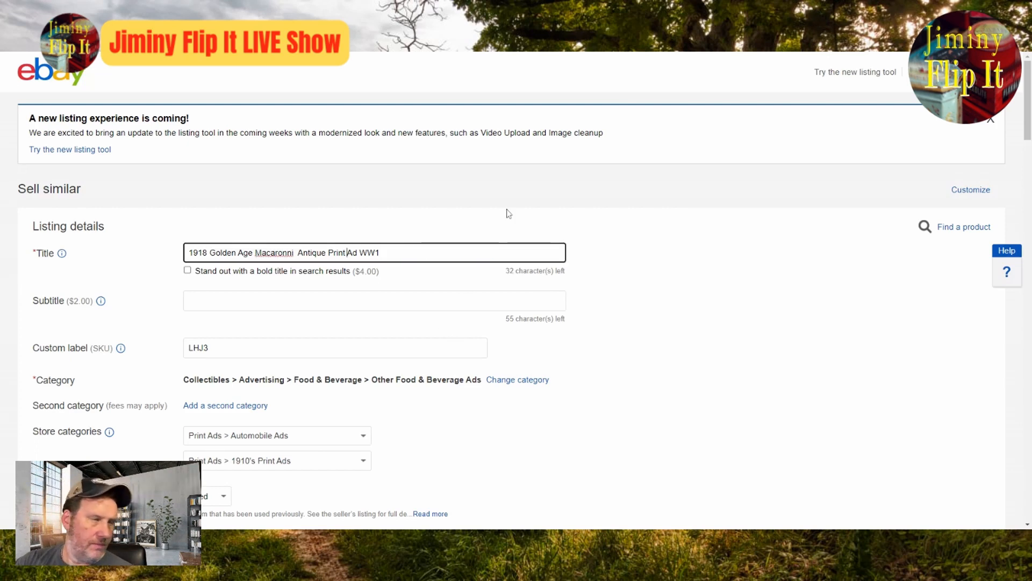
key(BackSpace)
key(BackSpace)
key(BackSpace)
key(BackSpace)
key(BackSpace)
key(BackSpace)
key(BackSpace)
key(BackSpace)
key(BackSpace)
key(BackSpace)
key(BackSpace)
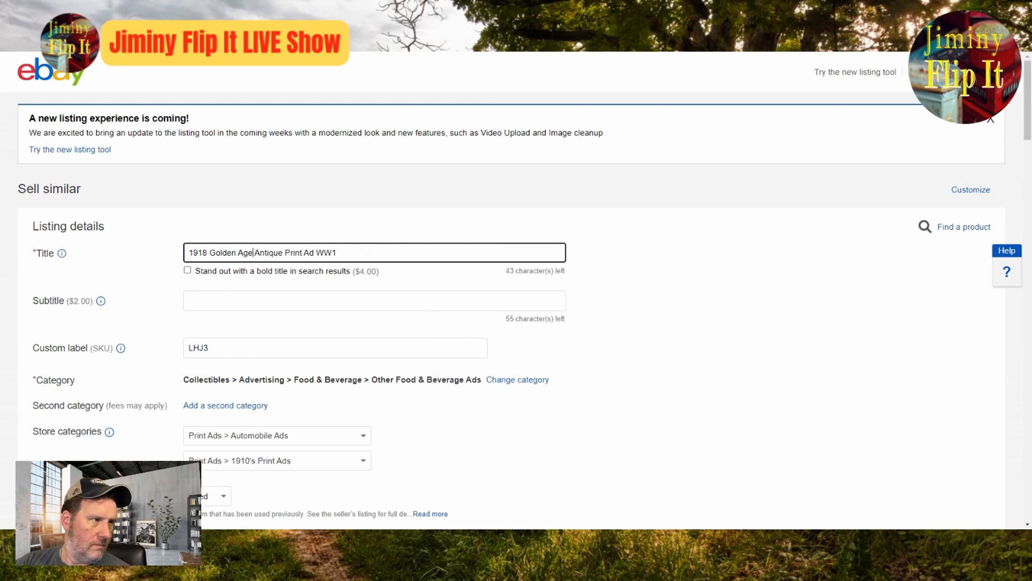
key(BackSpace)
key(BackSpace)
key(BackSpace)
key(BackSpace)
key(BackSpace)
key(BackSpace)
key(BackSpace)
key(BackSpace)
key(BackSpace)
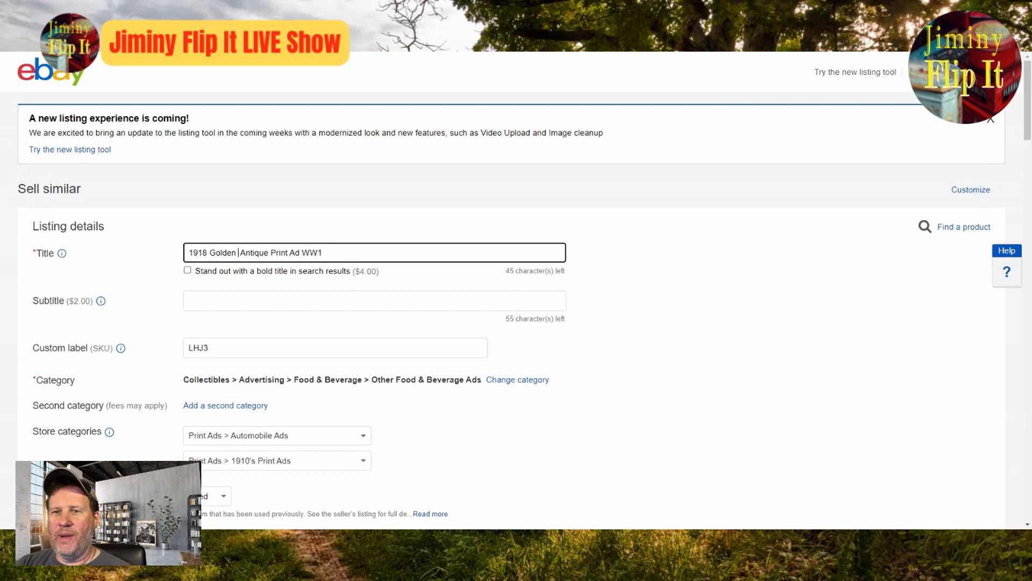
key(BackSpace)
key(BackSpace)
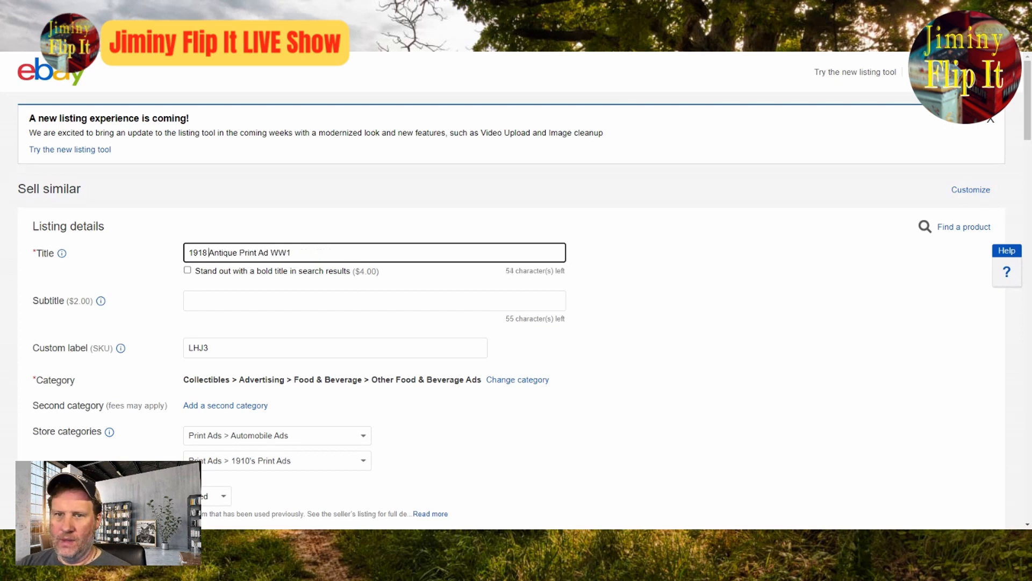
Step: Remove the macaroni ad photo from the new listing
scroll(591, 224, down, 6)
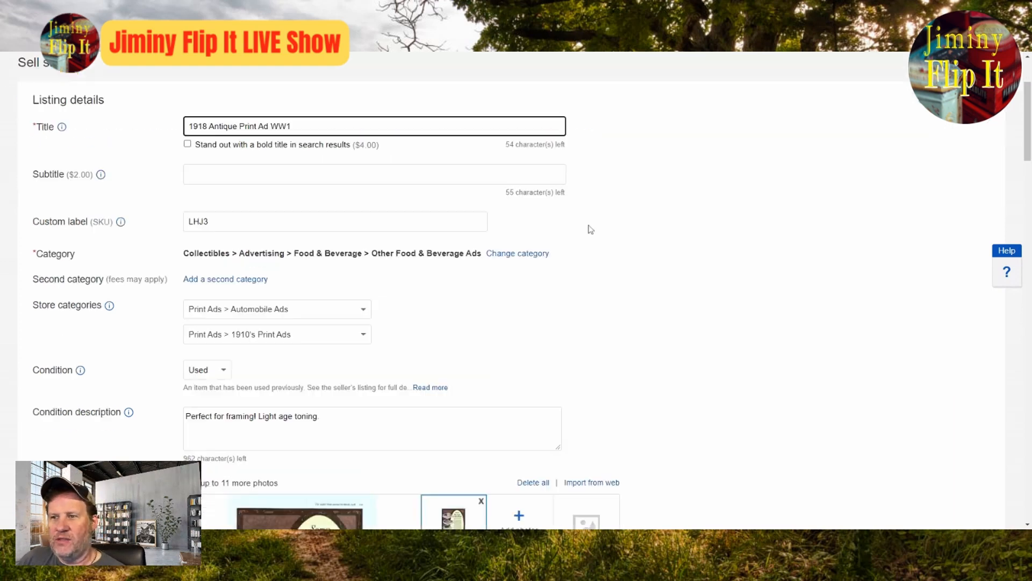
scroll(591, 230, down, 1)
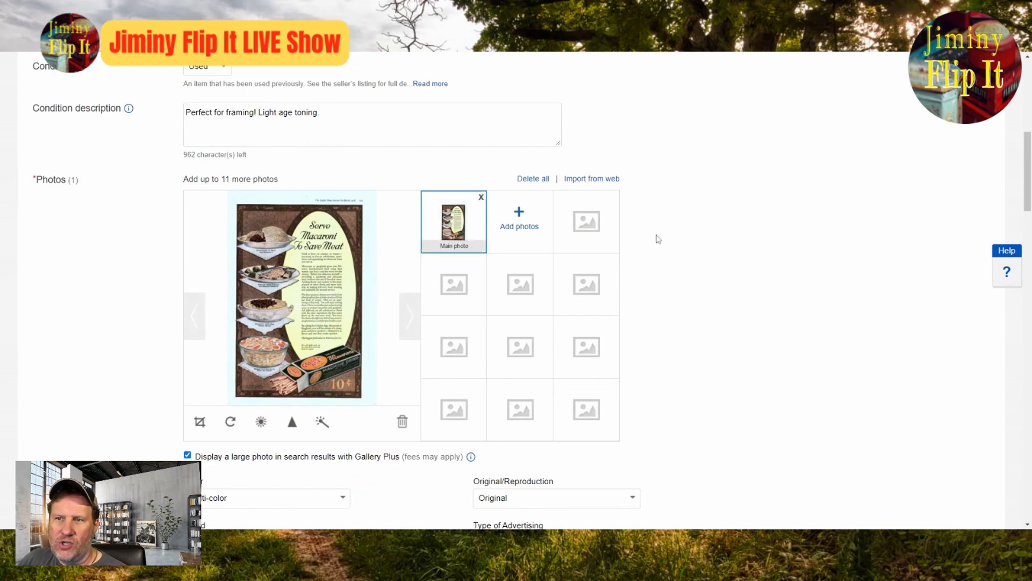
click(481, 197)
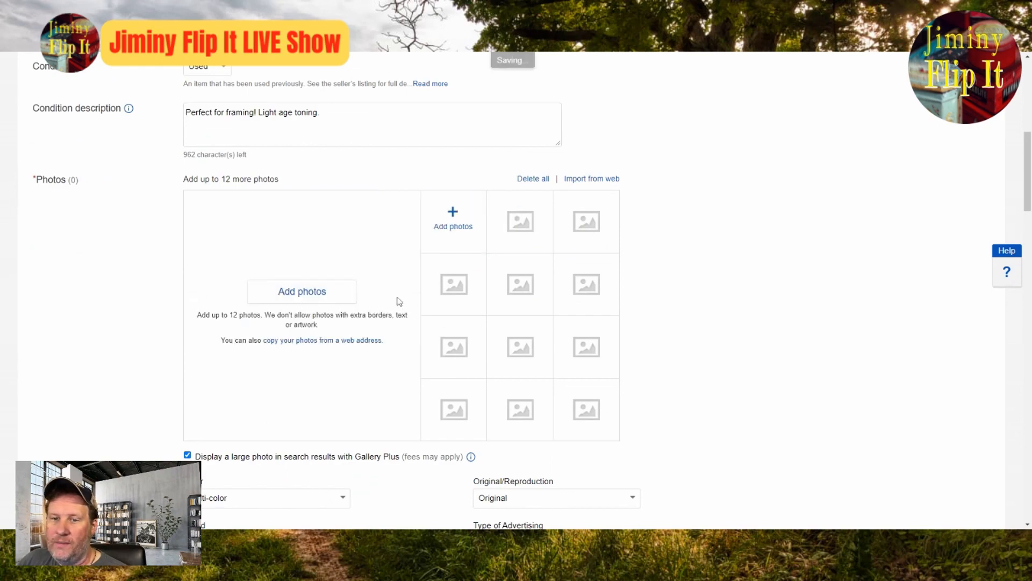
Step: Look over the new listing's carried-over price, description, item specifics and empty photo area
scroll(652, 345, down, 15)
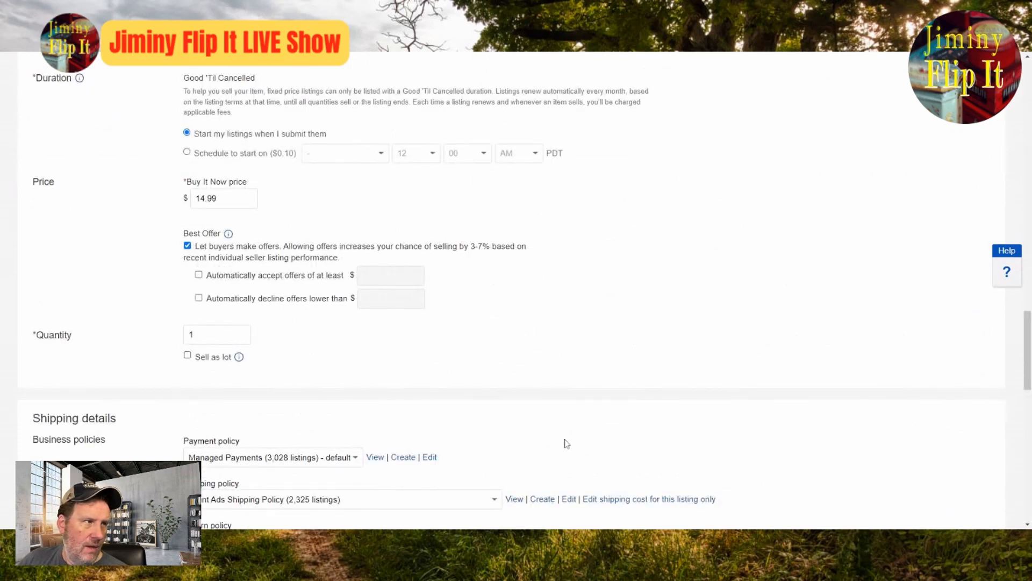
scroll(731, 451, up, 7)
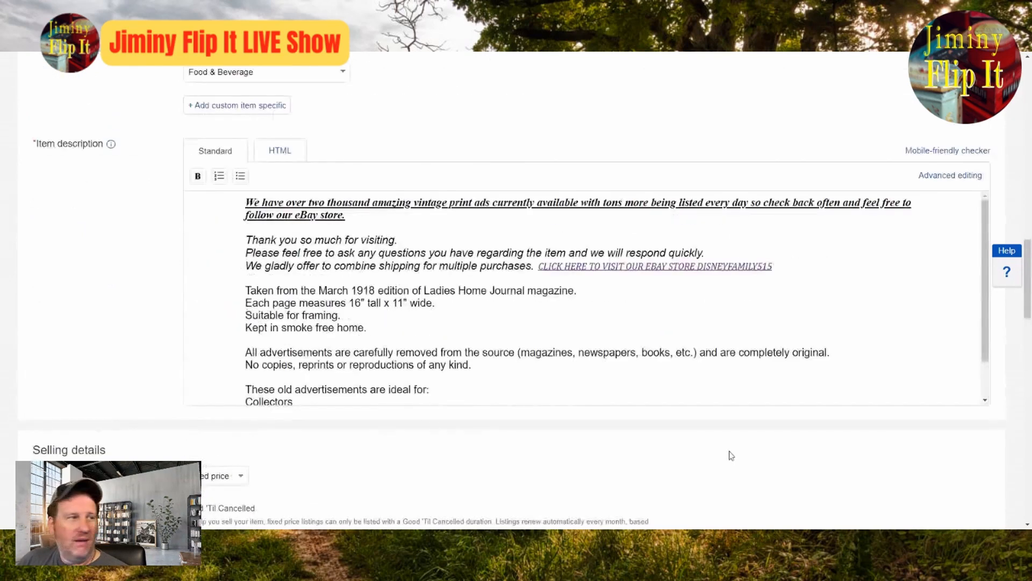
scroll(731, 455, up, 6)
scroll(731, 456, down, 3)
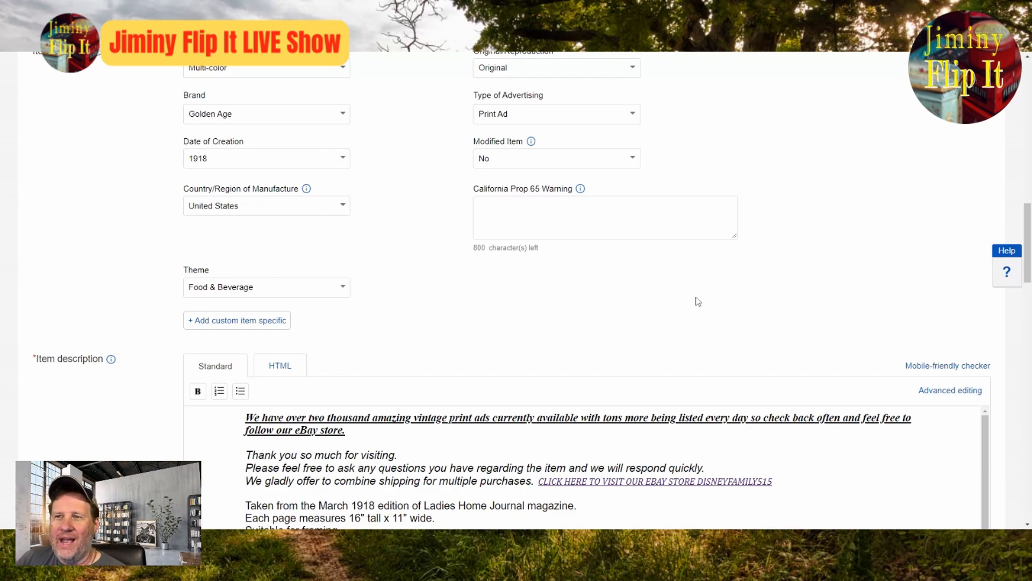
scroll(696, 299, up, 8)
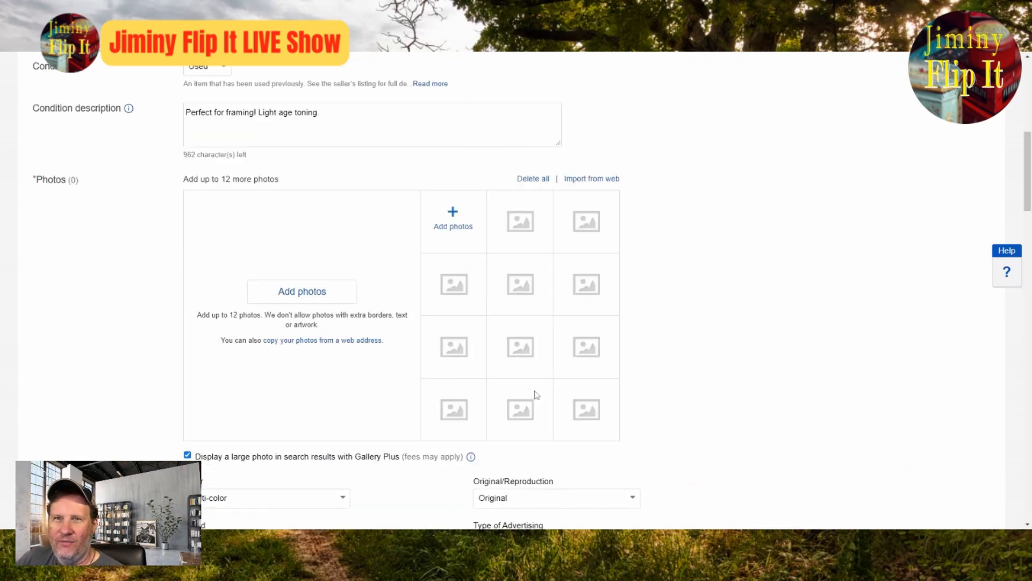
scroll(537, 395, up, 7)
scroll(485, 348, down, 2)
scroll(485, 348, down, 5)
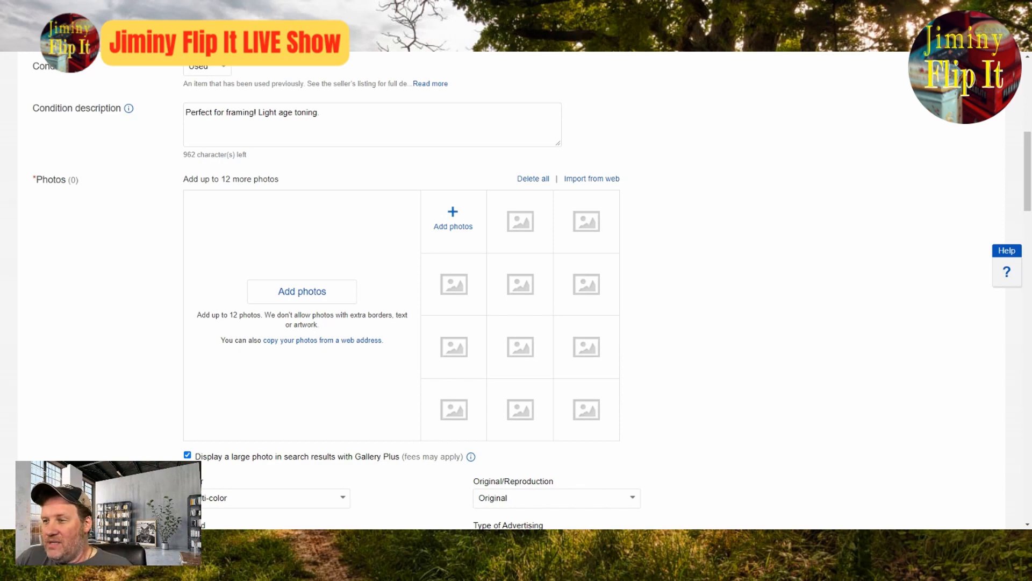
Step: Add the Hinds Cream ad photo to the listing as the main photo and open it at full size
click(997, 501)
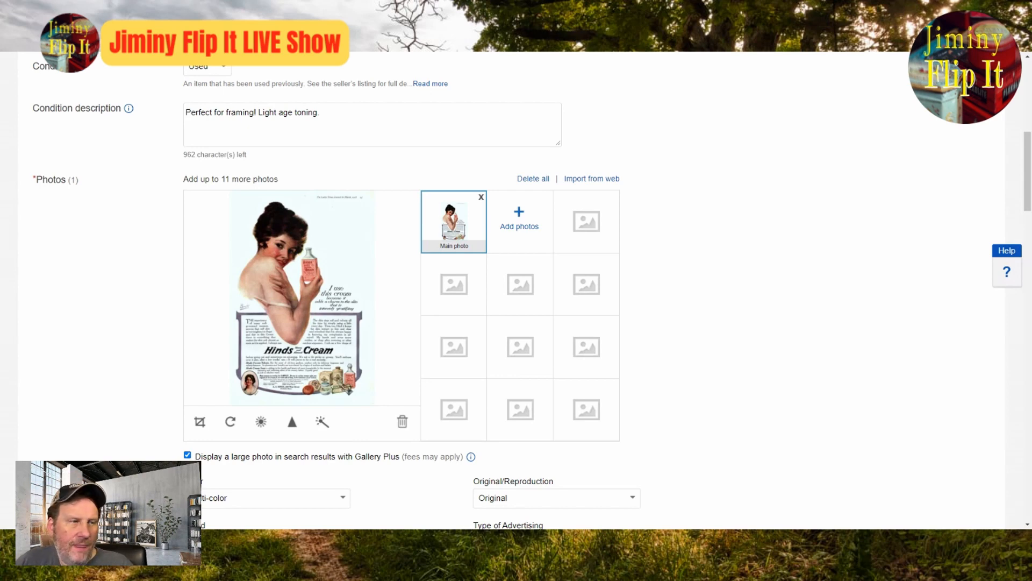
click(301, 298)
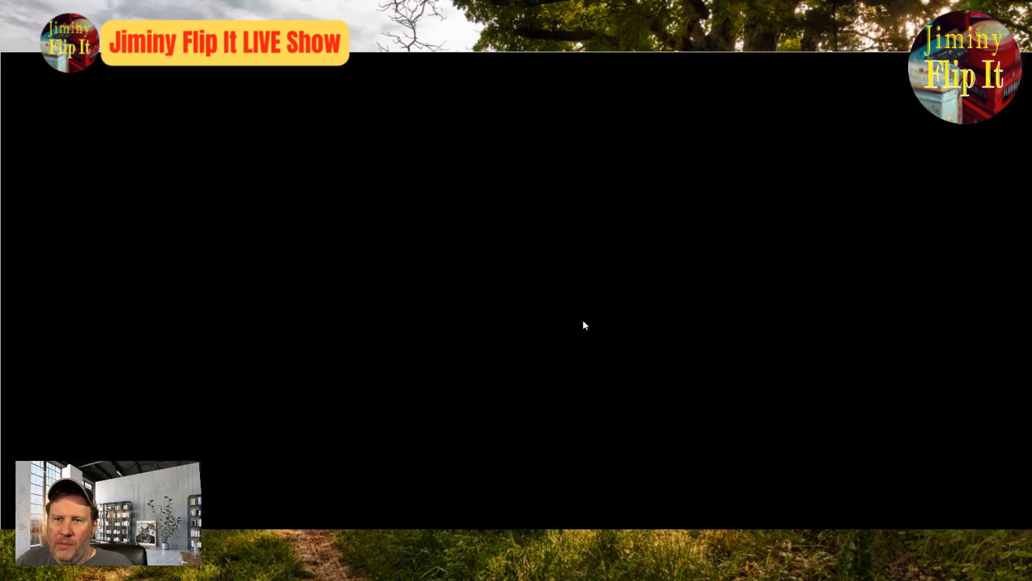
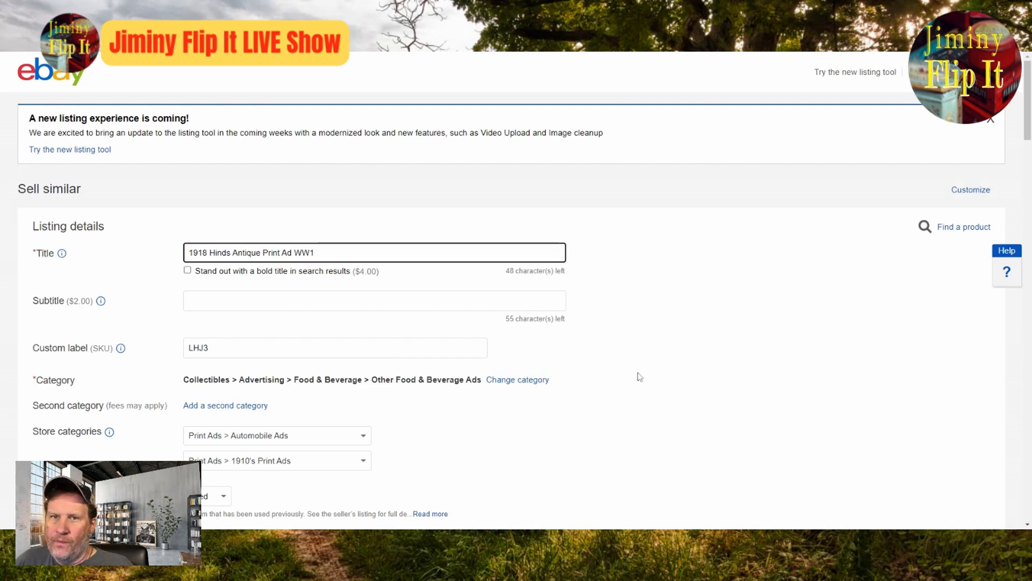
Step: Look over the listing's item specifics and condition, and view the Hinds Cream ad photo at full size before returning to the form
scroll(636, 375, down, 4)
scroll(637, 374, down, 8)
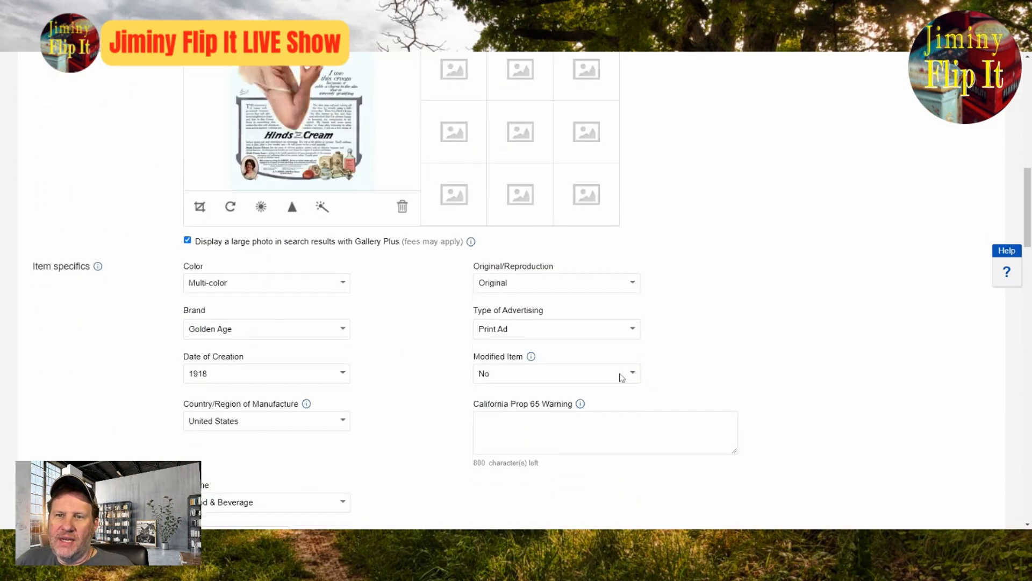
scroll(636, 373, up, 6)
scroll(591, 379, up, 2)
scroll(525, 372, down, 4)
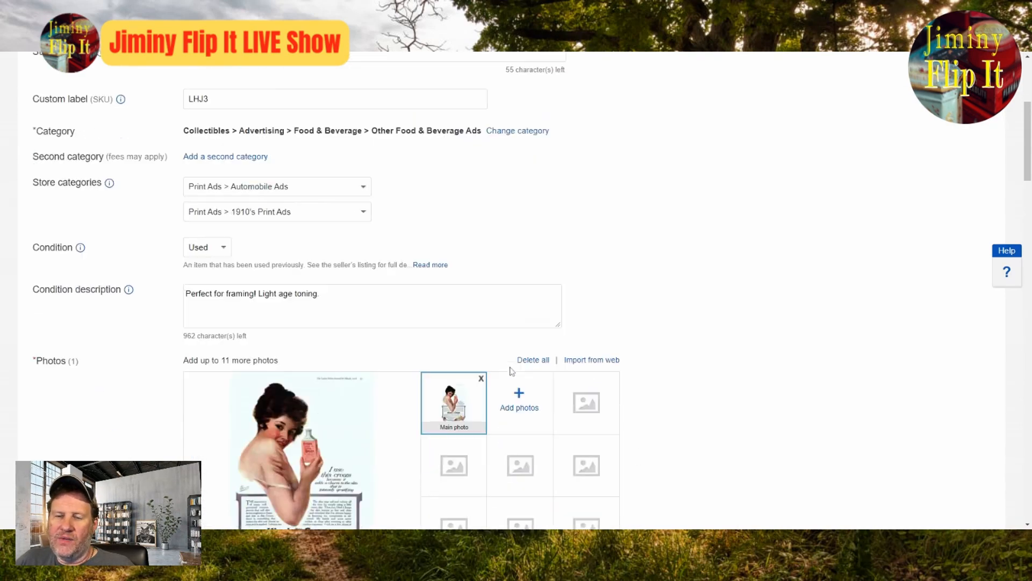
click(317, 309)
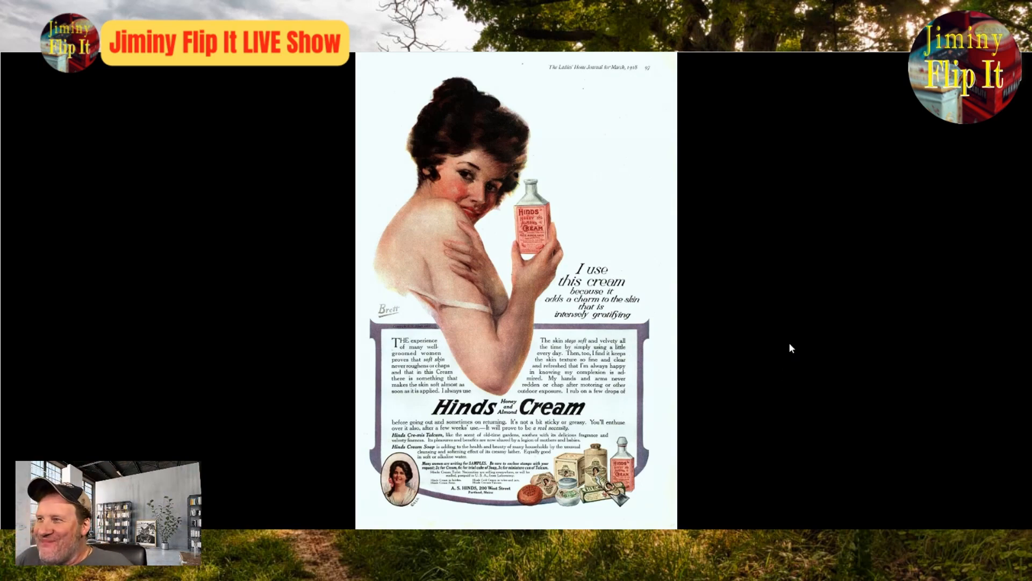
click(1020, 90)
Step: Insert Hand Cream after Hinds in the title and change the category to Collectibles > Advertising > Health & Beauty > Other Health & Beauty Ads
scroll(777, 338, up, 3)
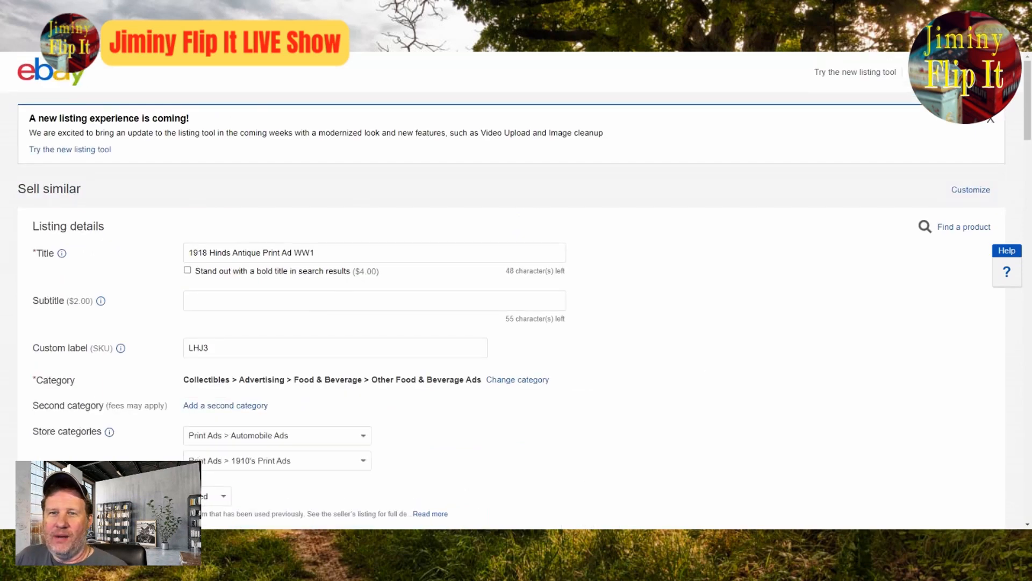
click(233, 253)
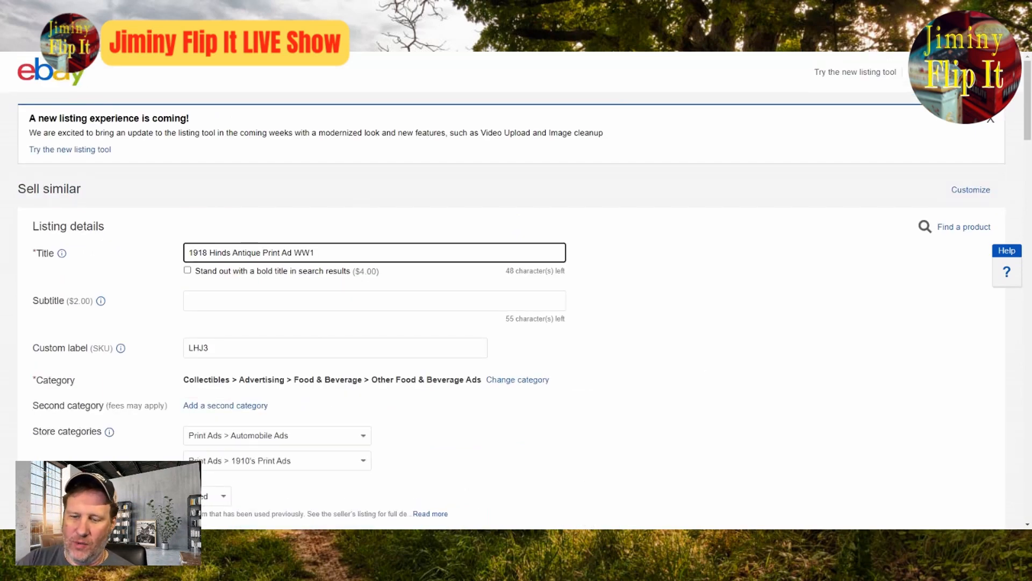
text(Hand cream )
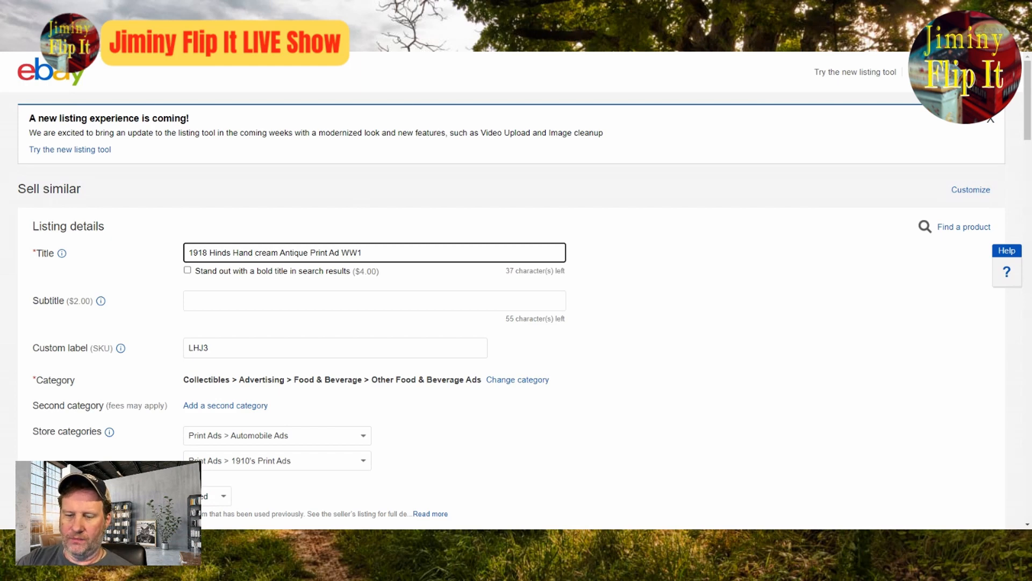
text(C)
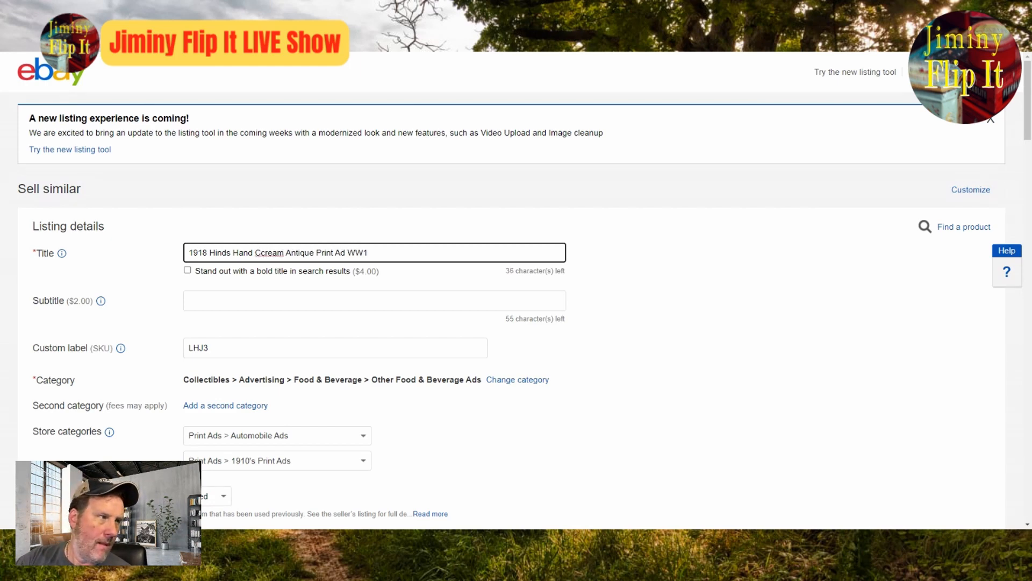
key(Delete)
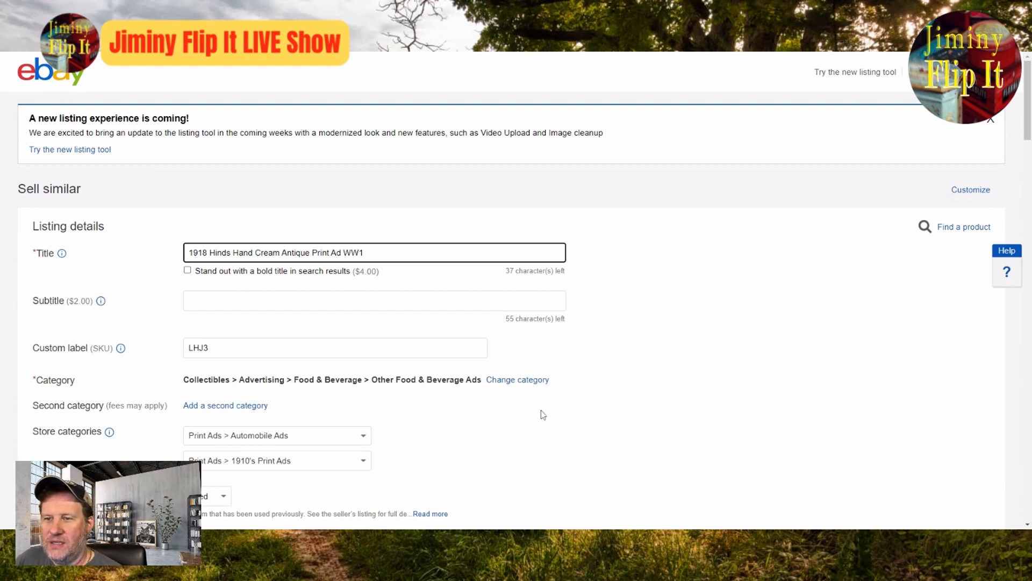
click(517, 381)
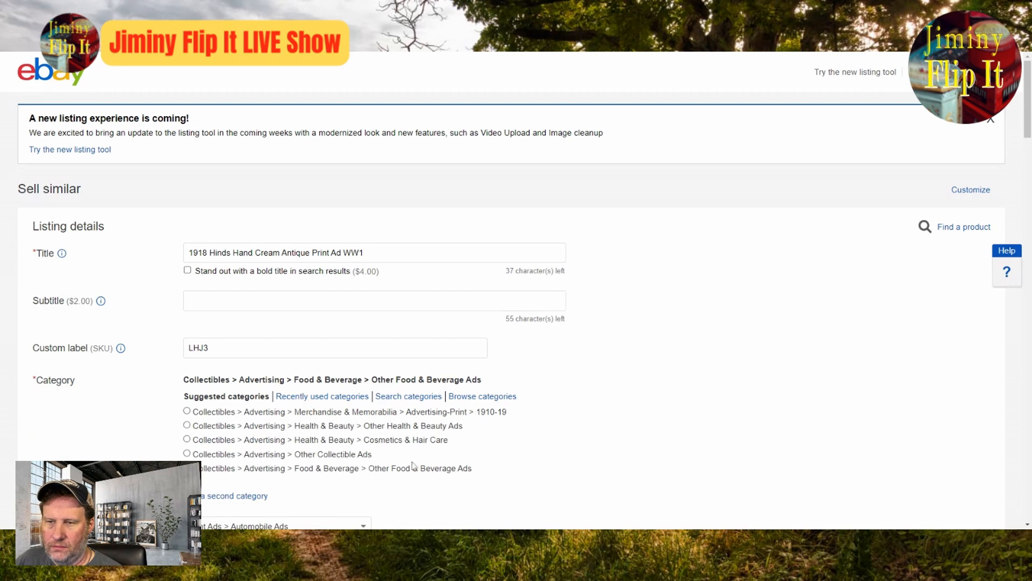
click(370, 427)
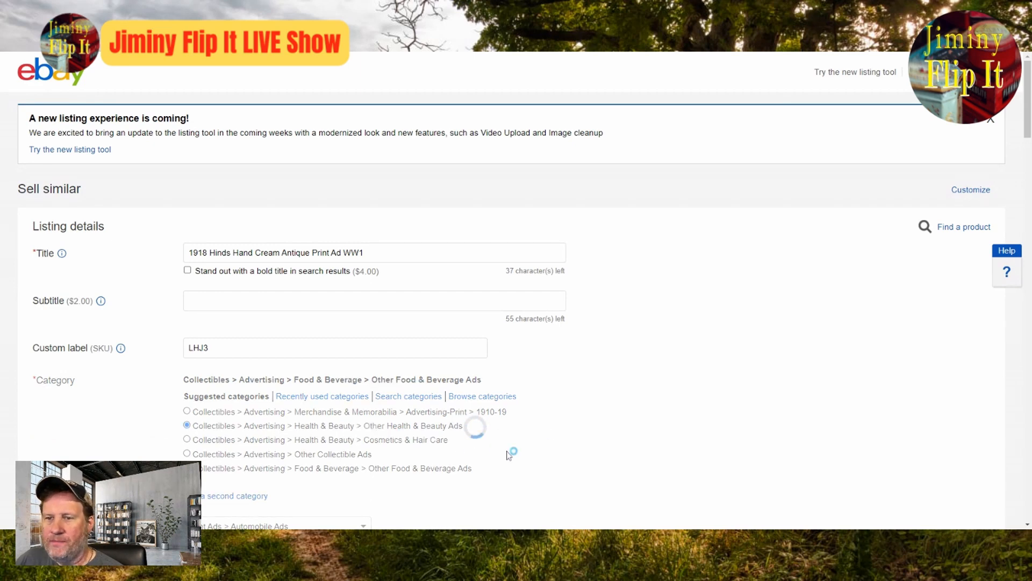
Step: In the item specifics, set Original/Reproduction to Original and enter Hinds as the brand
scroll(522, 392, down, 8)
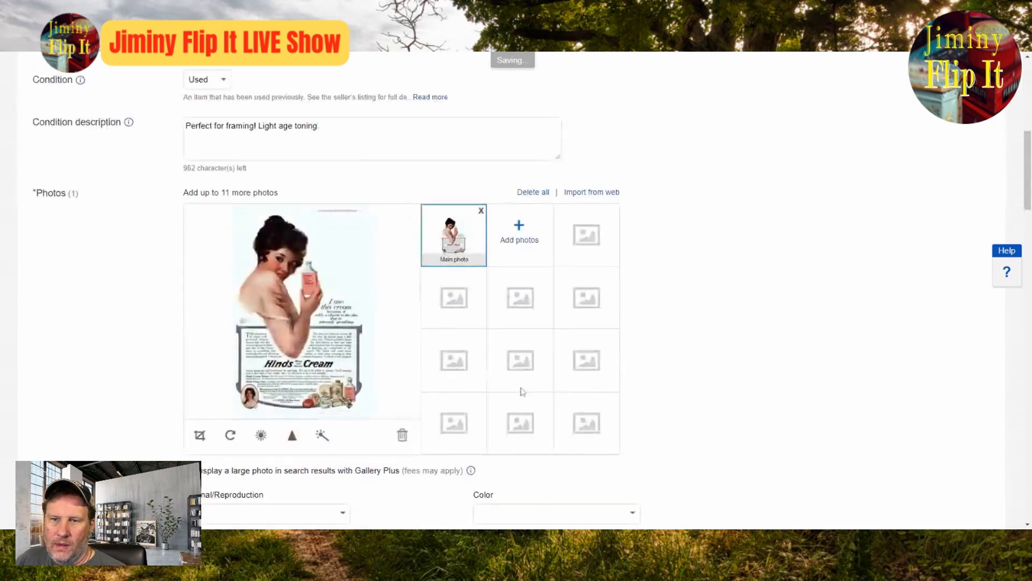
scroll(522, 392, down, 4)
click(261, 298)
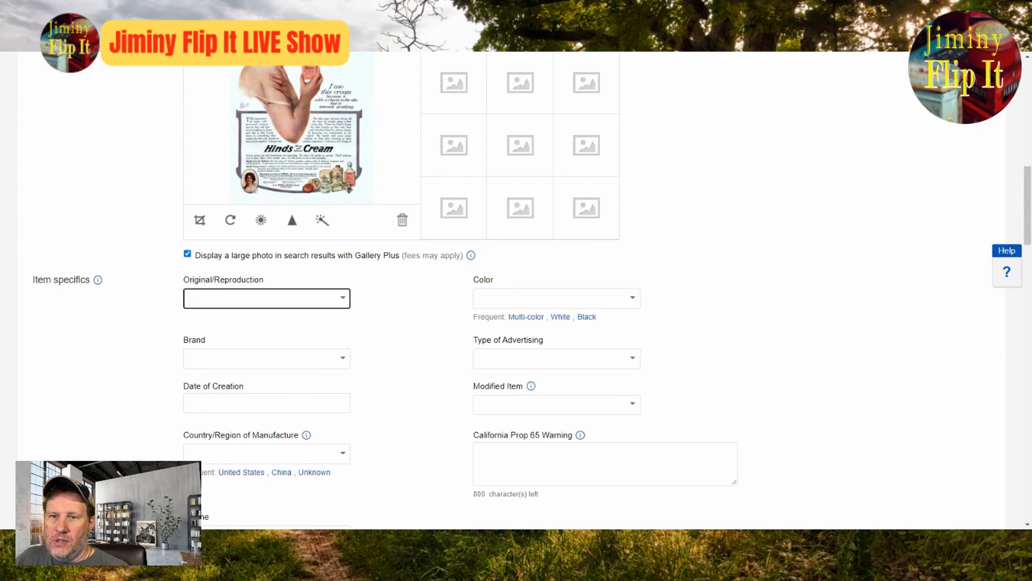
click(344, 303)
click(295, 322)
click(295, 359)
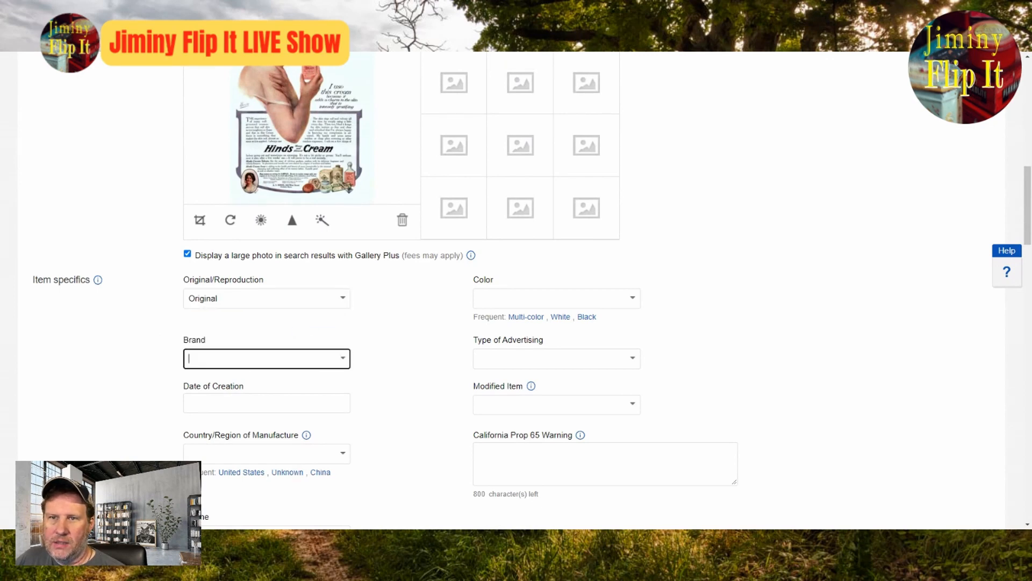
text(Hinds)
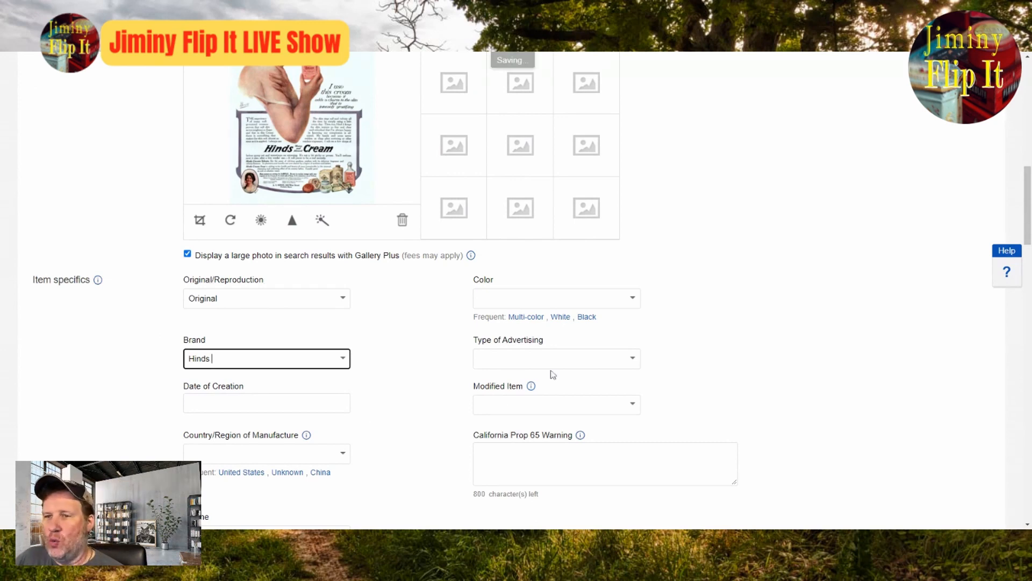
Step: Fill in the item specifics for color as Multi-color, type of advertising as Print Ad and date of creation as 1918
click(526, 317)
click(618, 348)
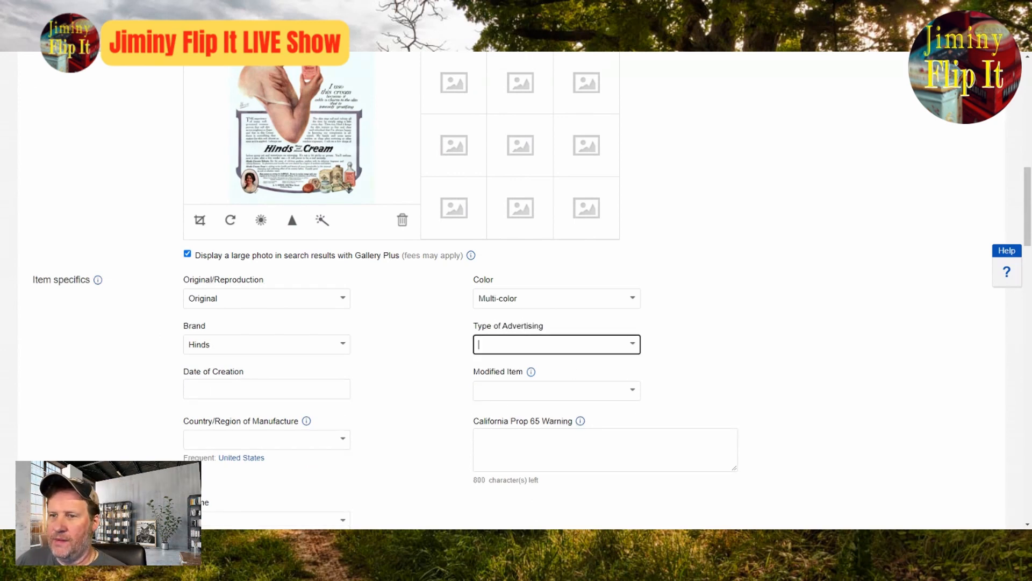
text(Print Ad)
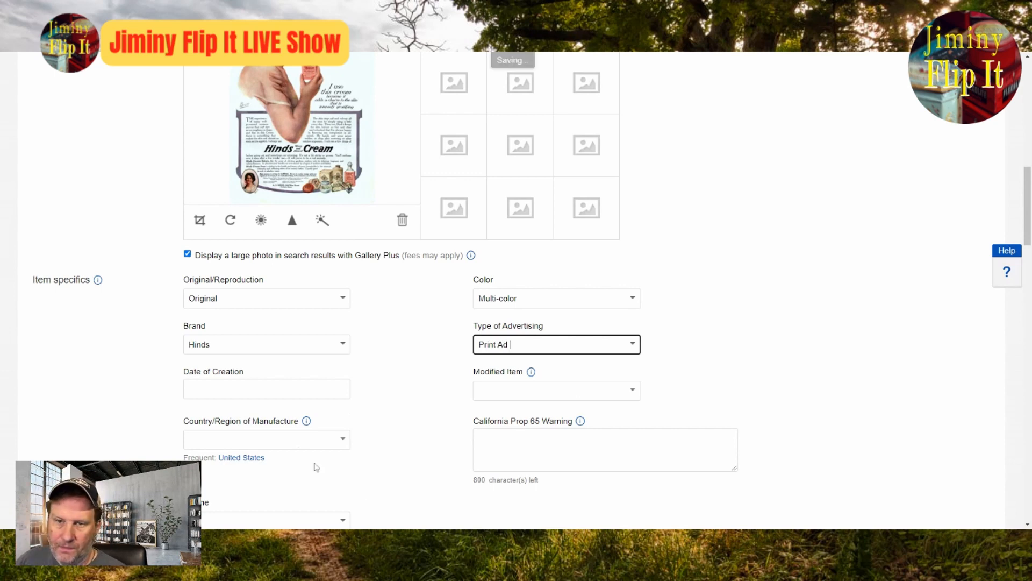
click(291, 388)
text(1918)
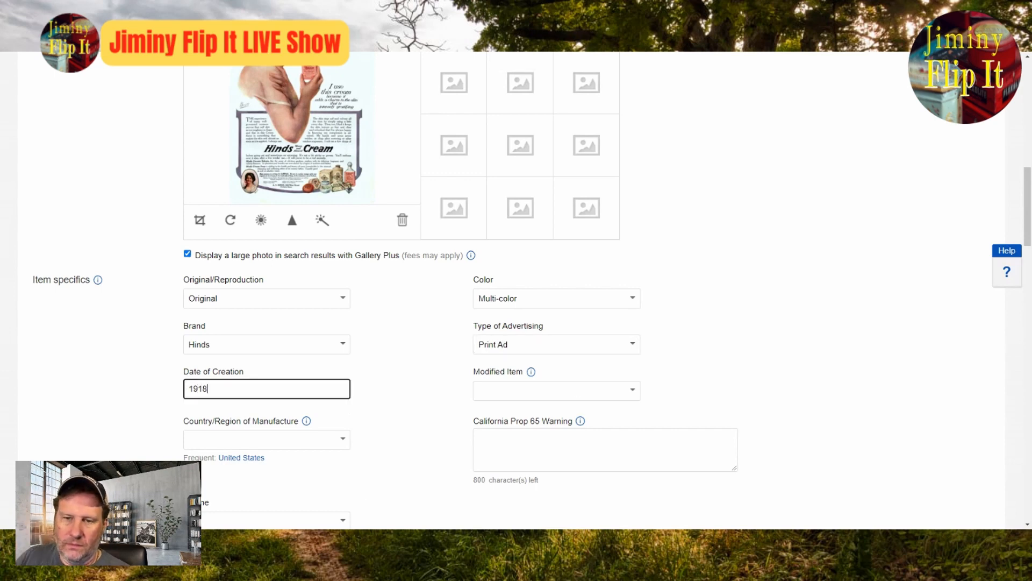
Step: Set the country of manufacture to United States, the theme to Other Health & Beauty Ads and Modified Item to No
scroll(707, 269, down, 4)
click(347, 308)
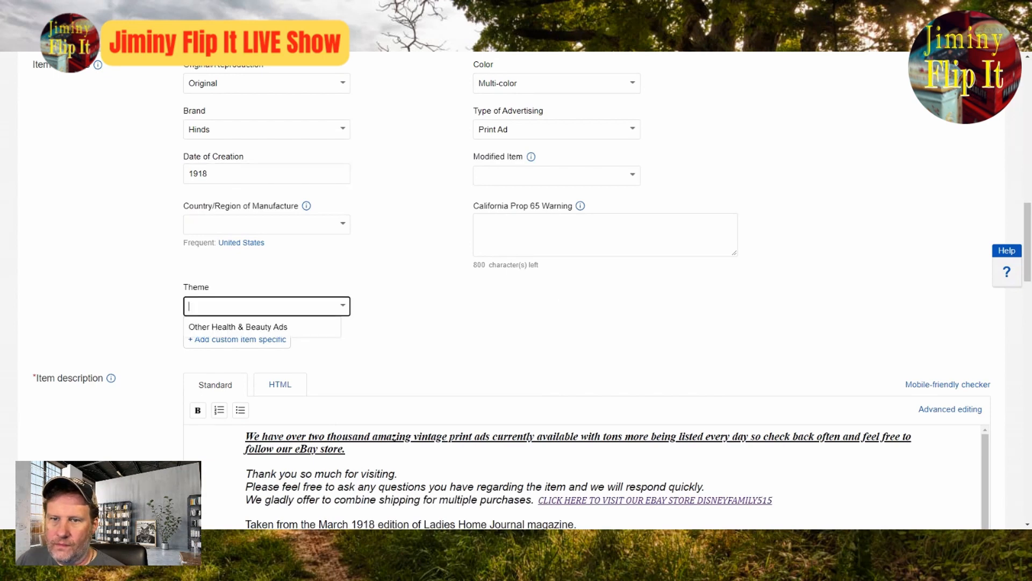
click(298, 326)
scroll(422, 317, up, 4)
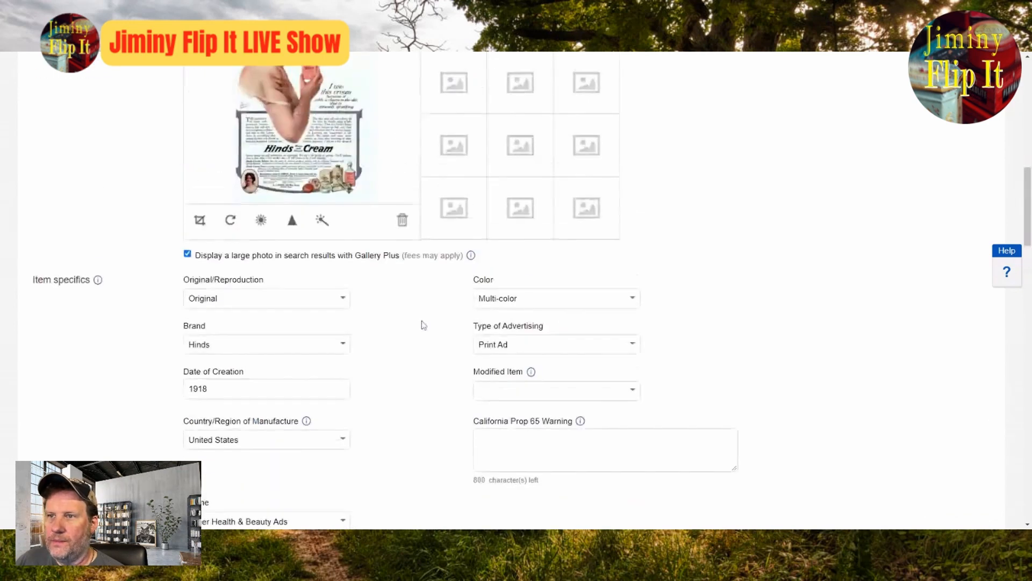
click(633, 396)
click(512, 413)
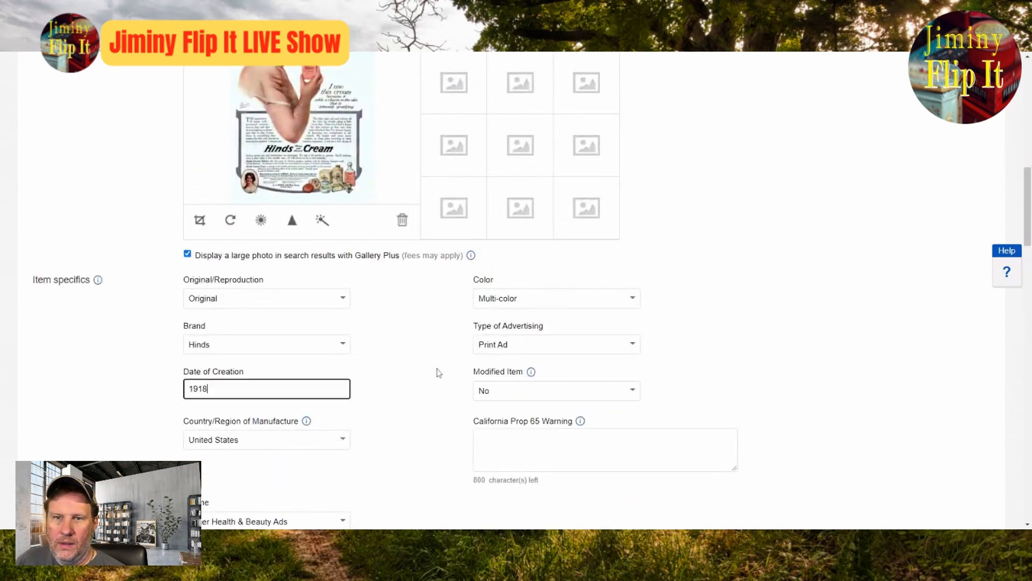
Step: Check the listing's category and condition details and reopen the Hinds Cream ad photo at full size to study it
scroll(457, 384, up, 4)
scroll(821, 489, down, 8)
scroll(808, 488, up, 12)
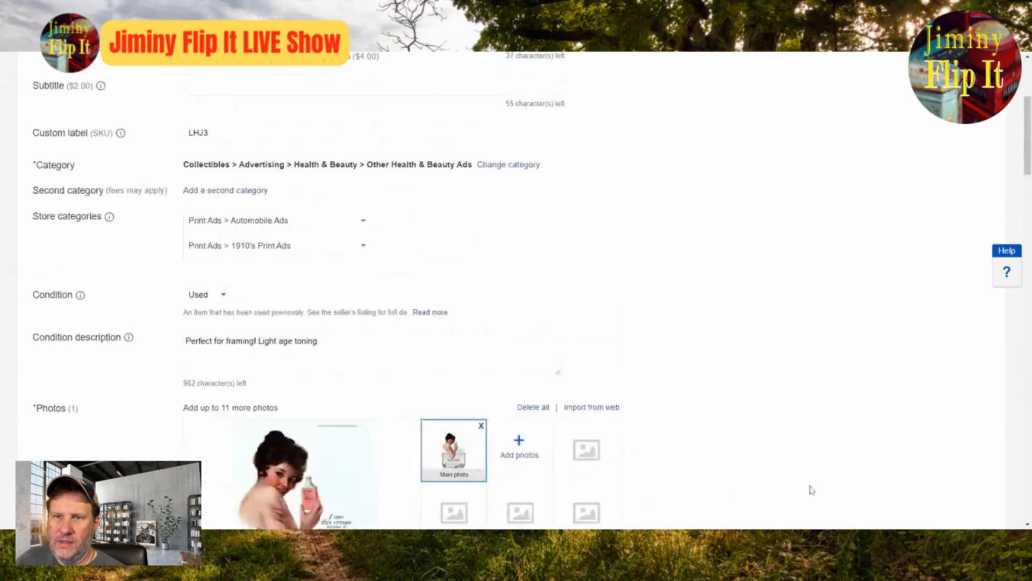
scroll(808, 488, down, 4)
click(319, 335)
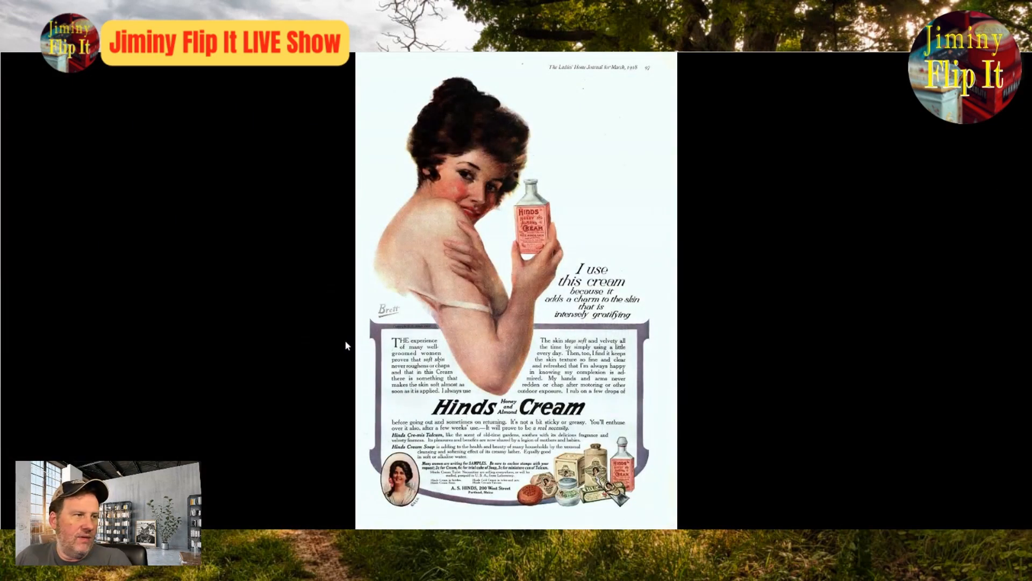
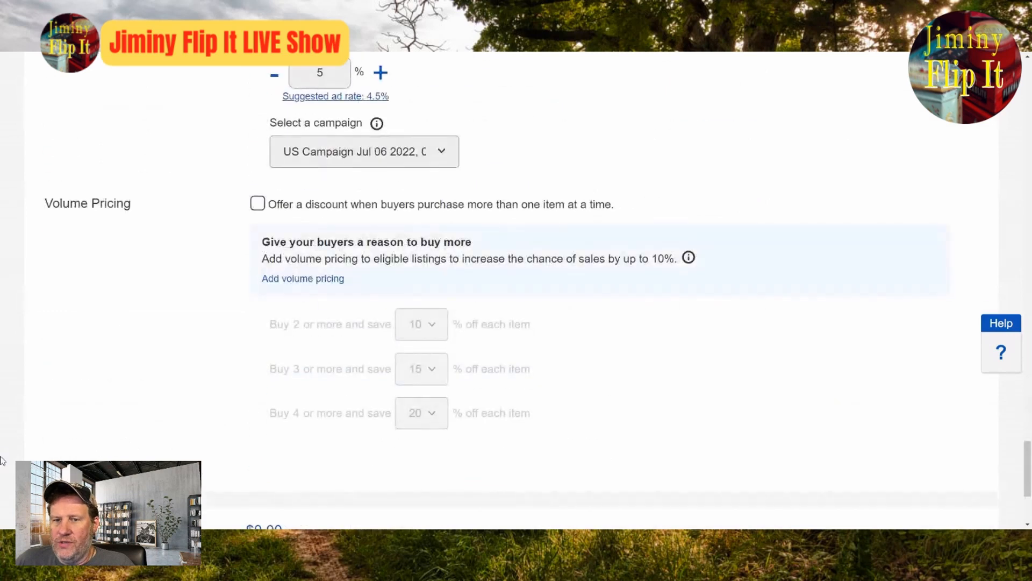
Step: Open a Sell similar form from the Hinds ad listing and cut its title down to "1918 Antique Print Ad WW1 Era"
click(114, 457)
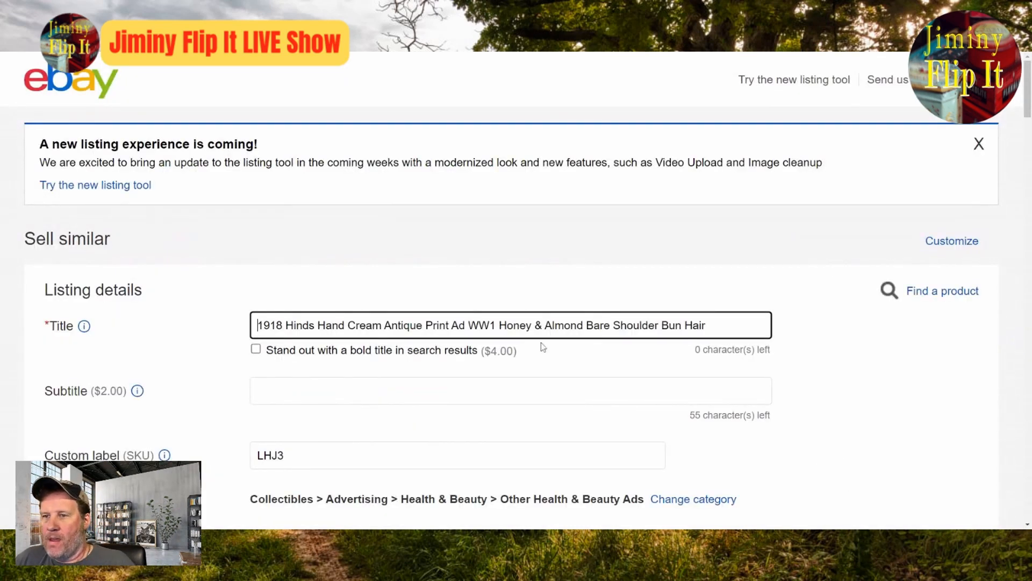
drag(495, 325, 713, 329)
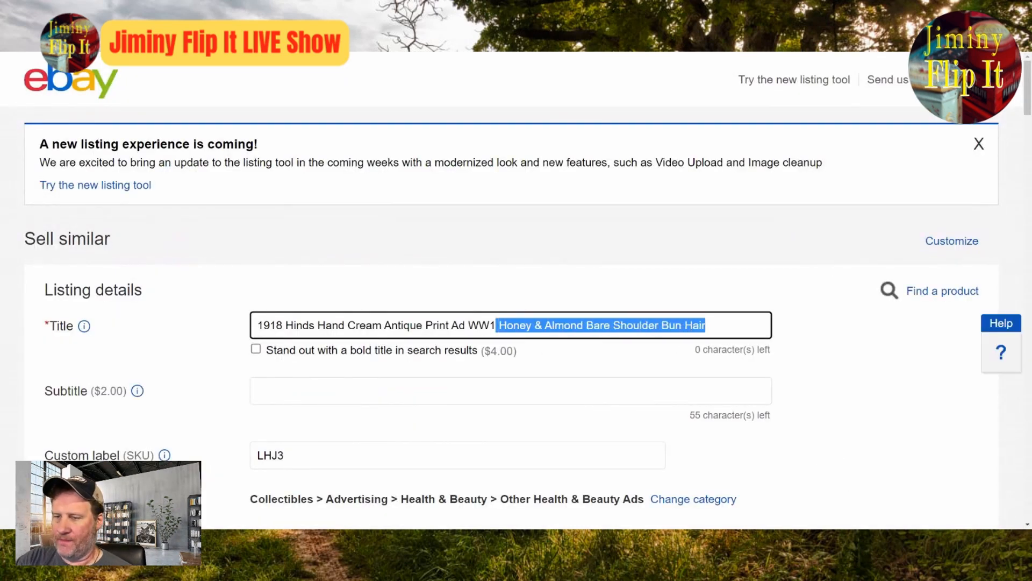
key(BackSpace)
text(Era)
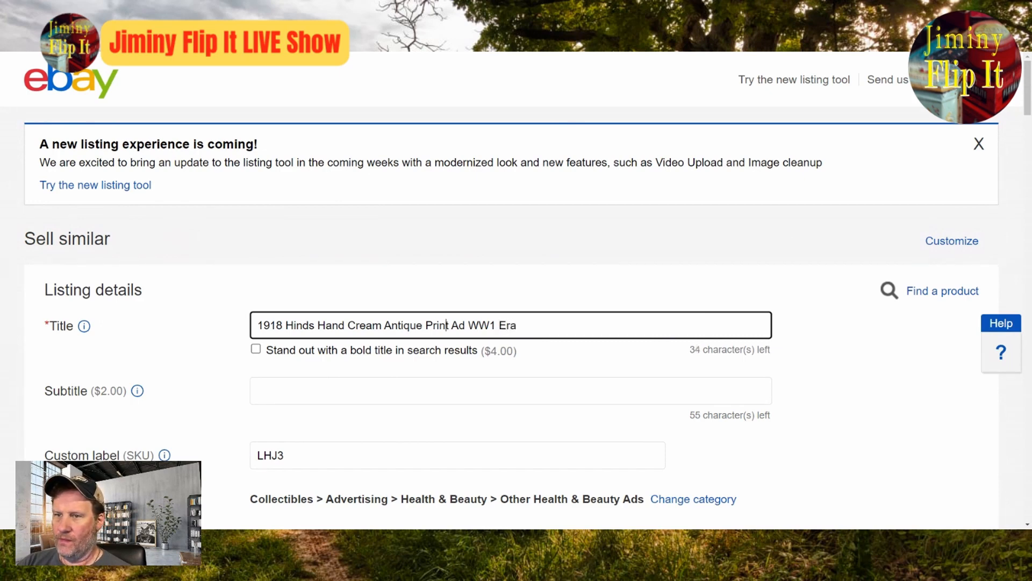
key(Left)
key(Left)
key(Left)
key(Left)
key(Left)
key(Left)
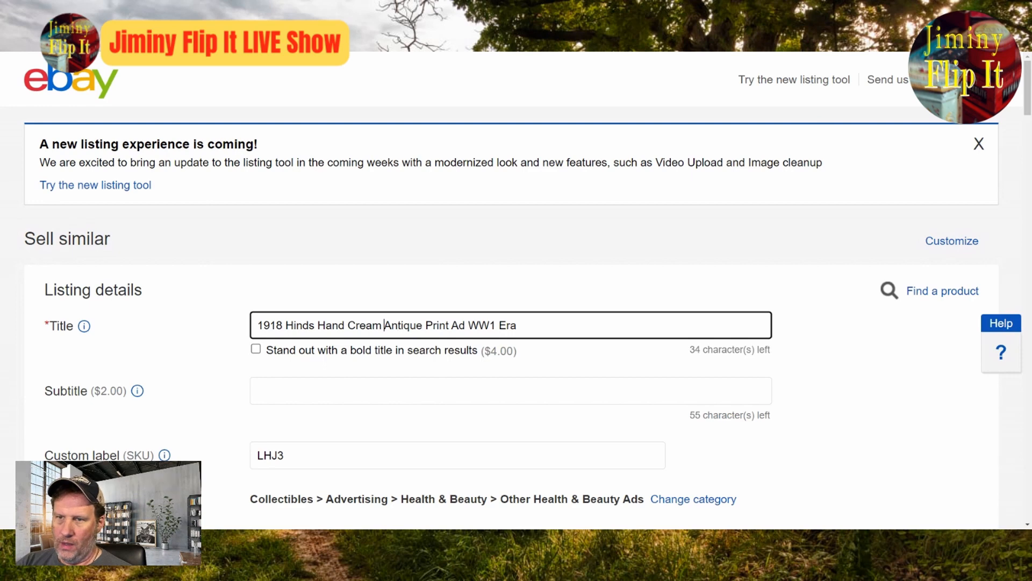
key(BackSpace)
key(BackSpace)
key(BackSpace)
key(BackSpace)
key(BackSpace)
key(BackSpace)
key(BackSpace)
key(BackSpace)
key(BackSpace)
key(BackSpace)
key(BackSpace)
key(BackSpace)
key(BackSpace)
key(BackSpace)
key(BackSpace)
key(BackSpace)
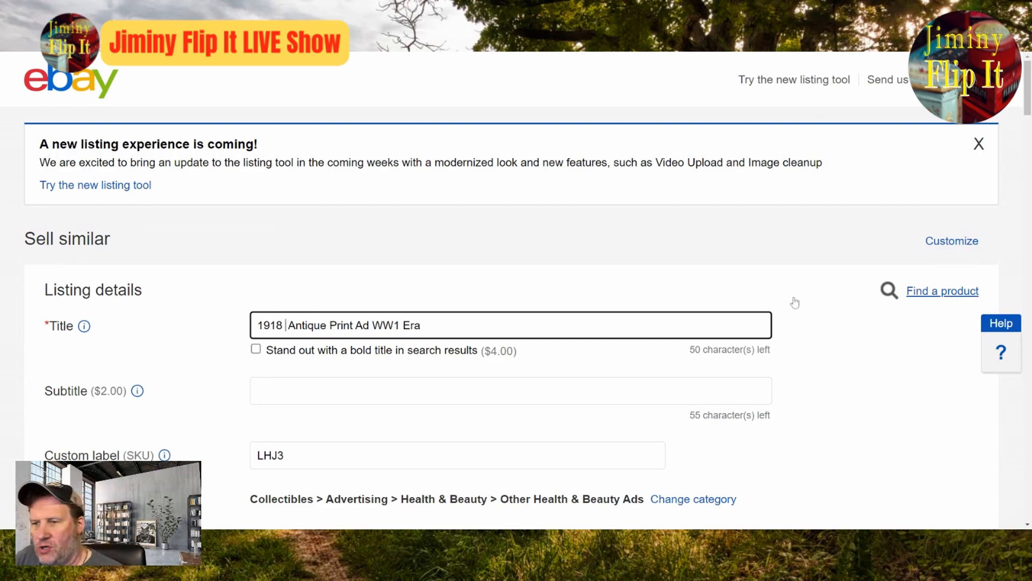
Step: Replace the Hinds Cream photo with the Jaffee ad photo and view it at full size to read its details
scroll(792, 300, down, 4)
scroll(646, 358, down, 8)
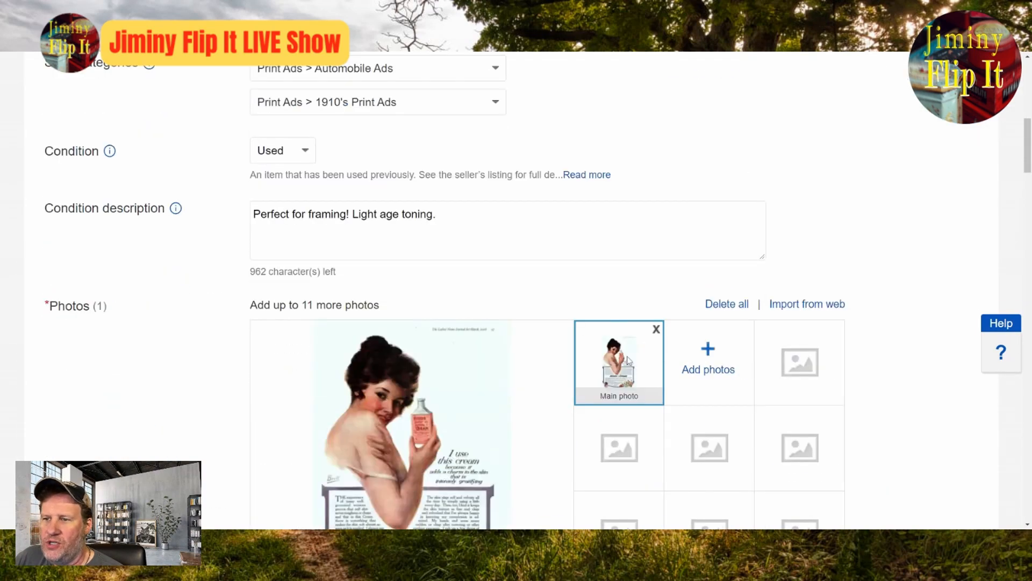
click(657, 197)
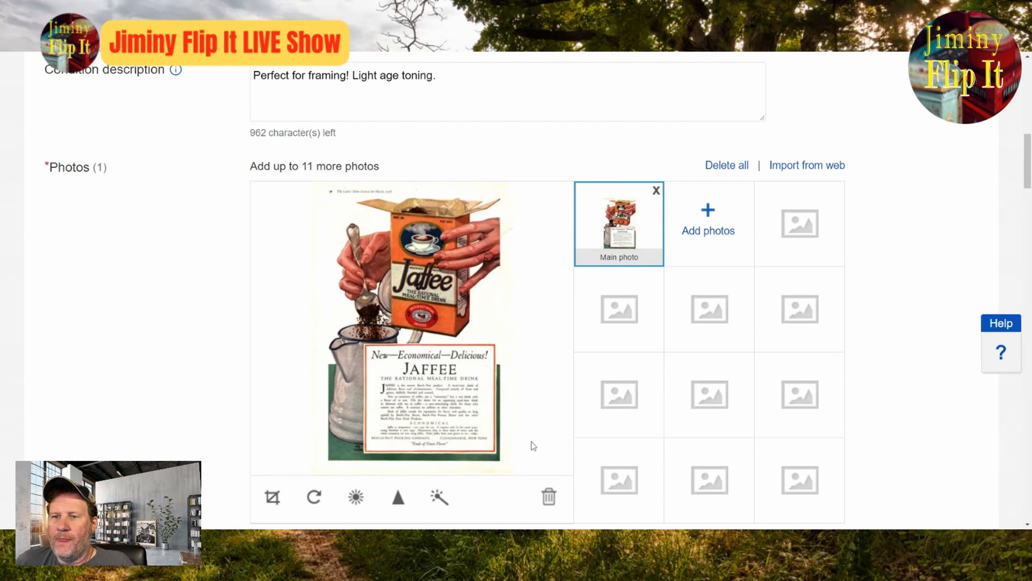
click(499, 321)
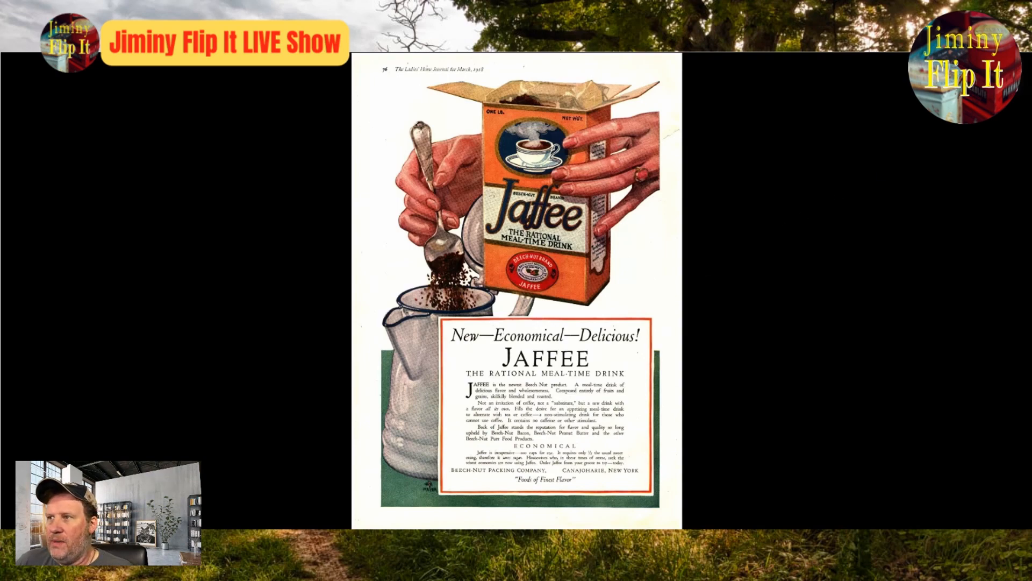
key(Escape)
Step: Insert "Beech Nut Jaffee" after 1918 in the listing title and remove the surplus space
scroll(721, 459, up, 10)
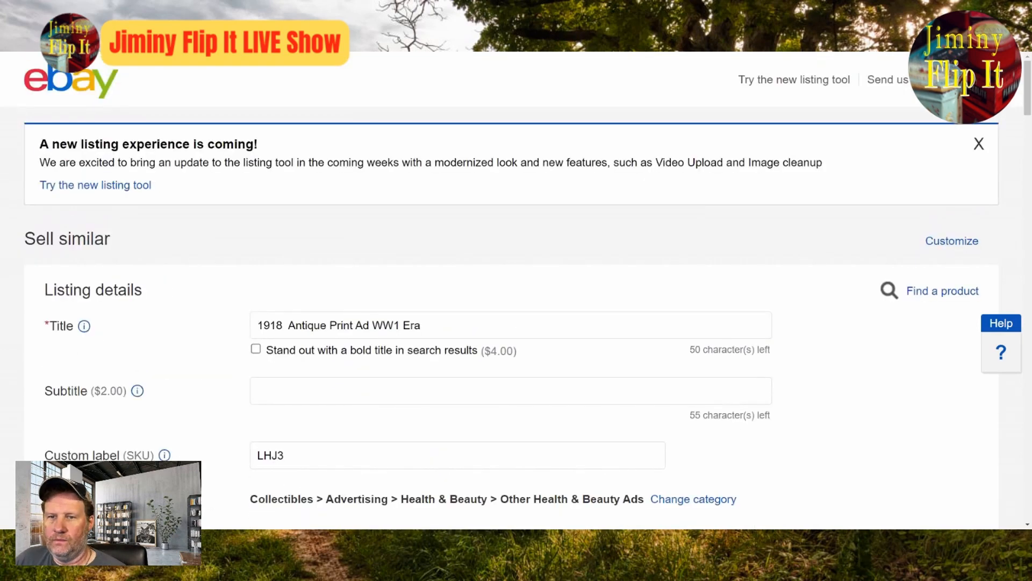
click(283, 325)
text(ech NE)
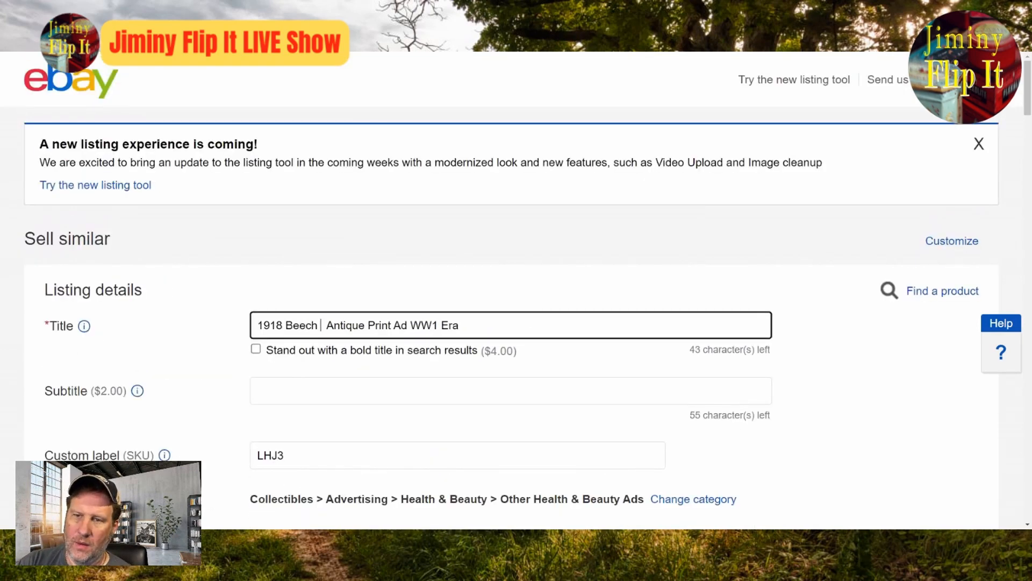
key(BackSpace)
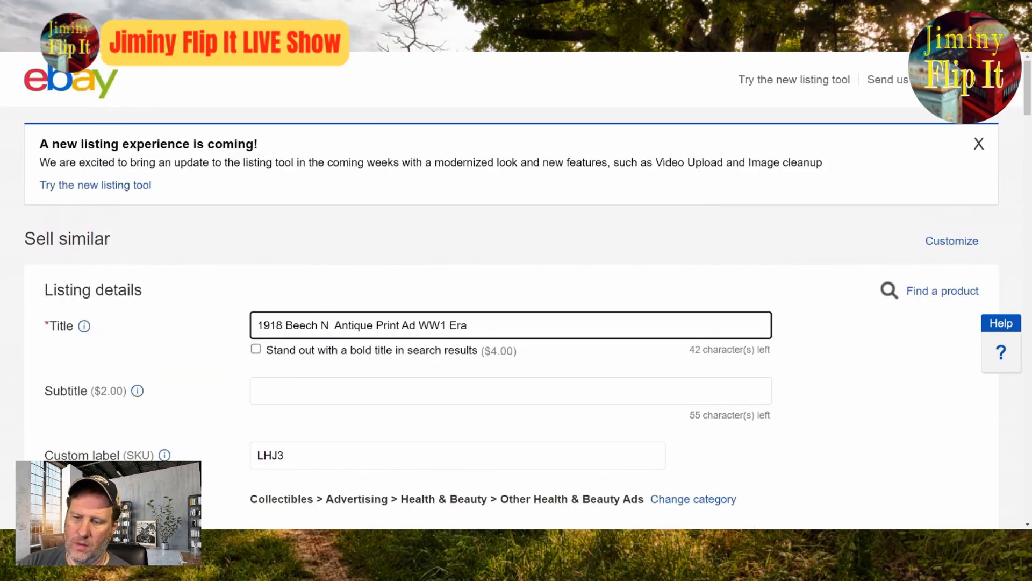
text(ut Ja)
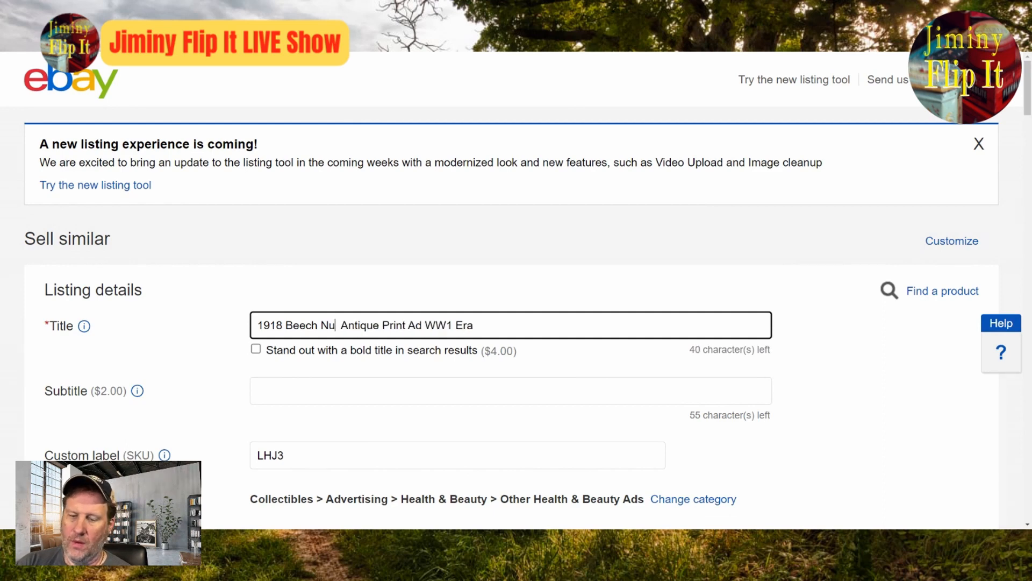
text(ffee)
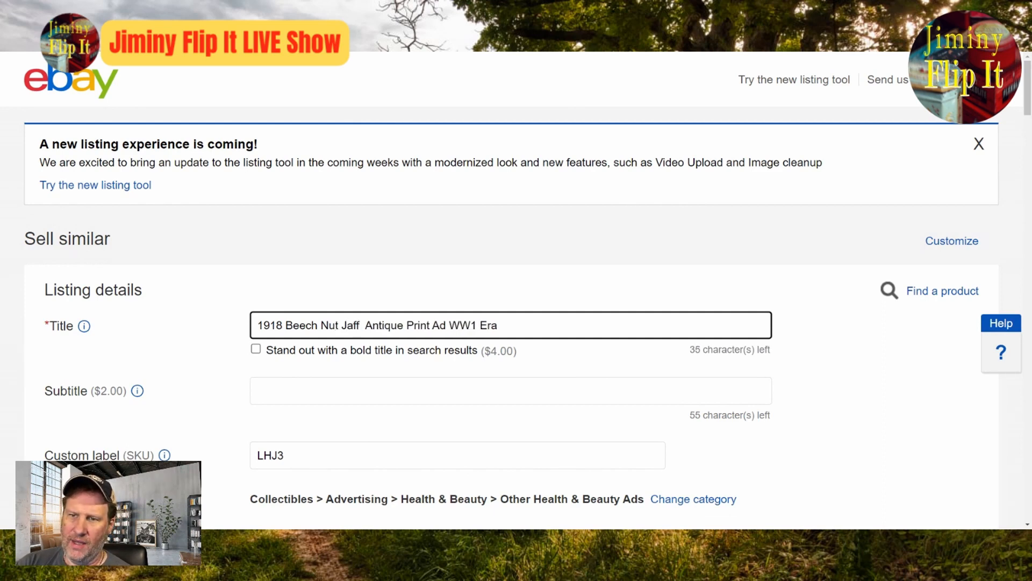
key(Delete)
key(Delete)
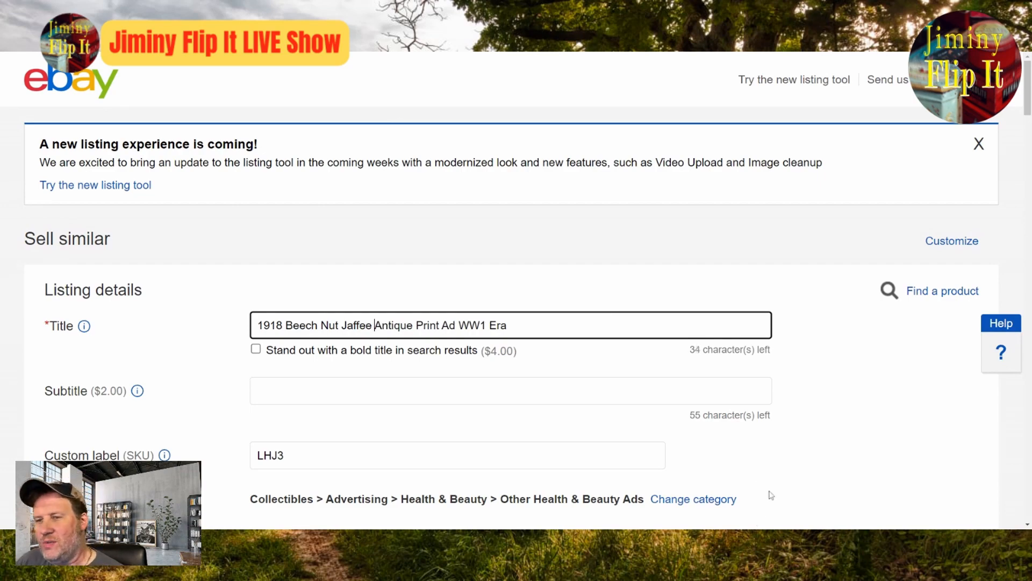
Step: Change the category to Food & Beverage > Other Food & Beverage Ads and the first store category to Print Ads > Beverage Ads
scroll(497, 368, down, 10)
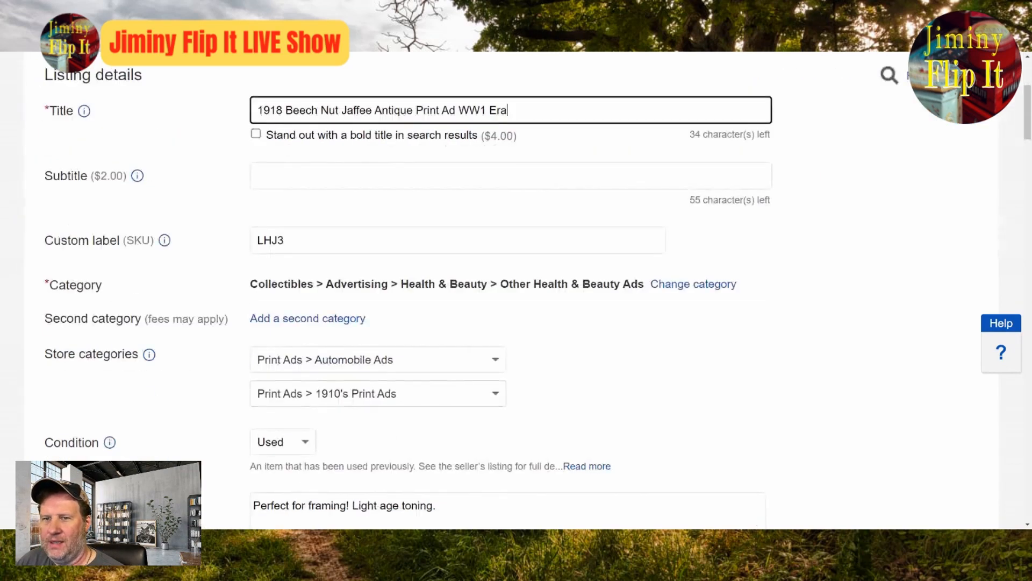
scroll(484, 387, up, 4)
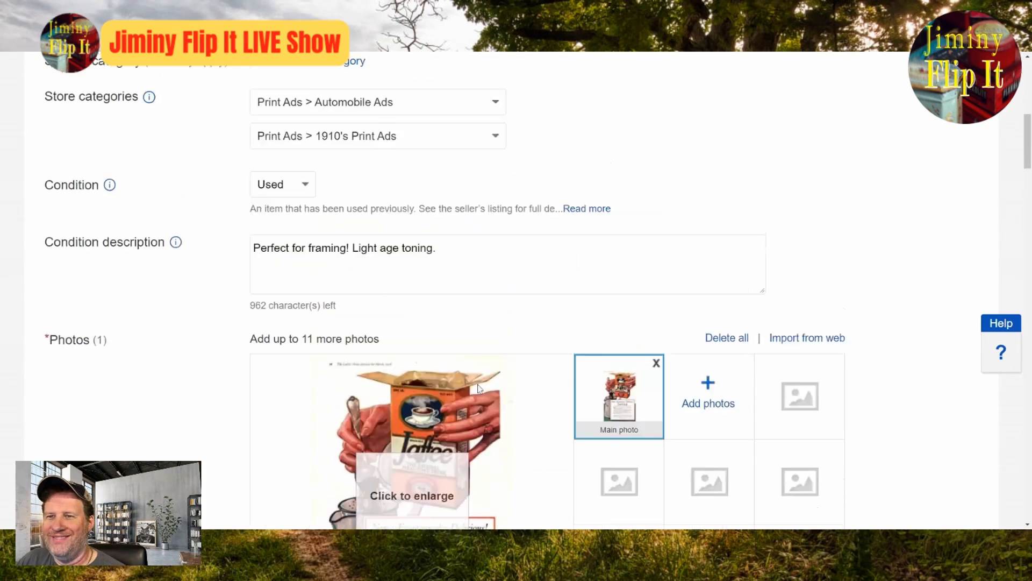
scroll(569, 352, up, 5)
click(683, 285)
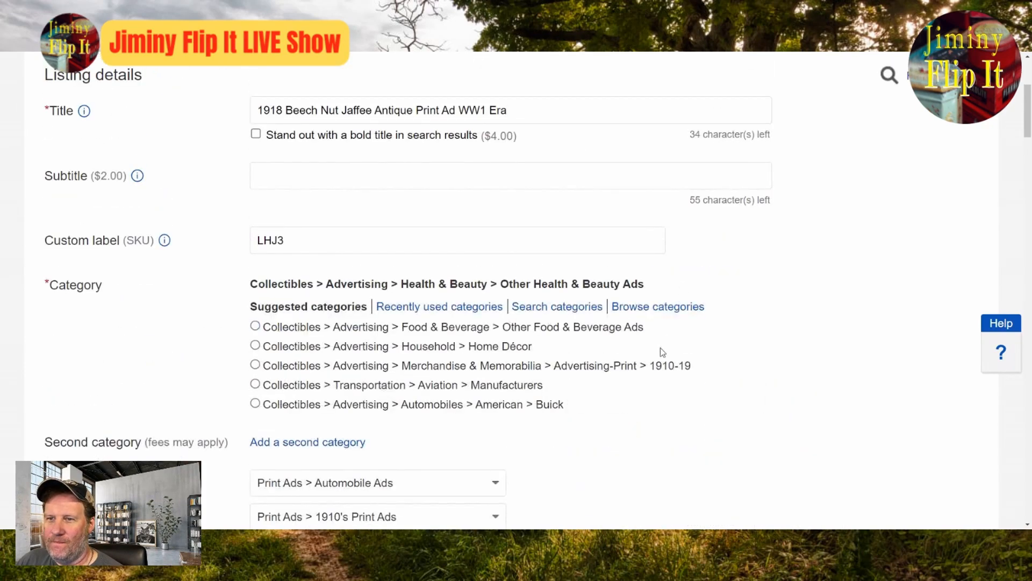
double_click(516, 328)
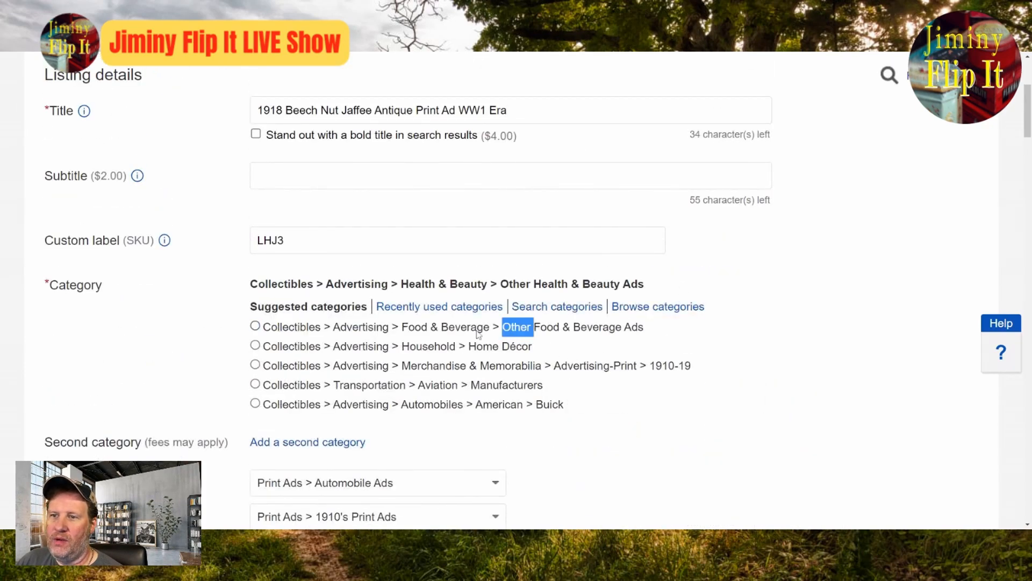
click(487, 331)
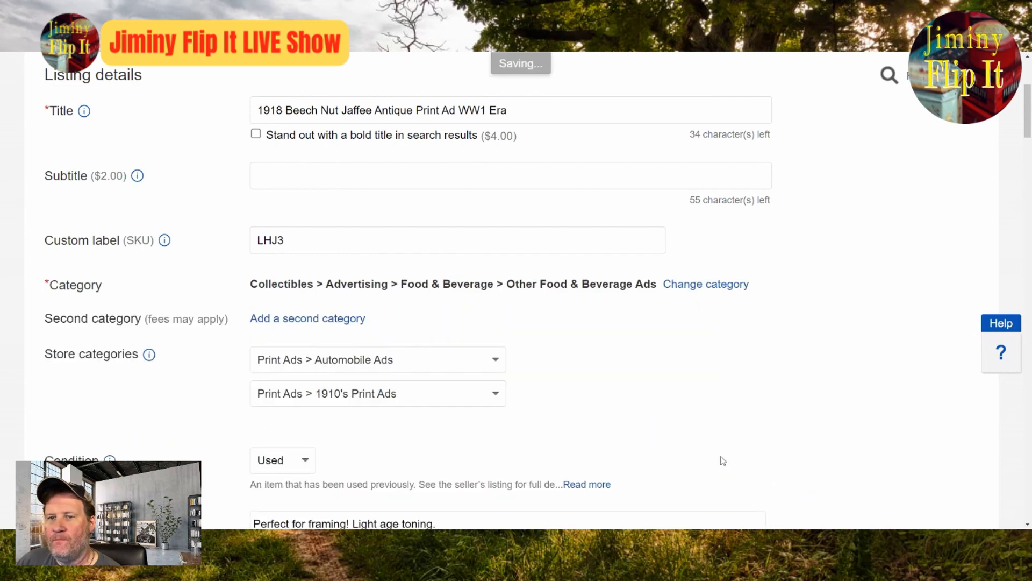
click(495, 360)
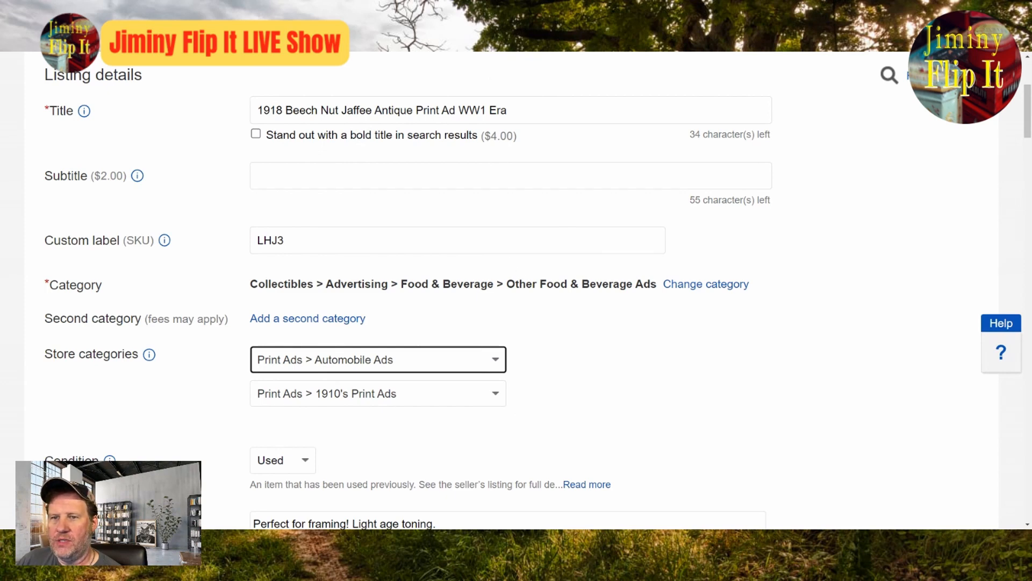
click(382, 53)
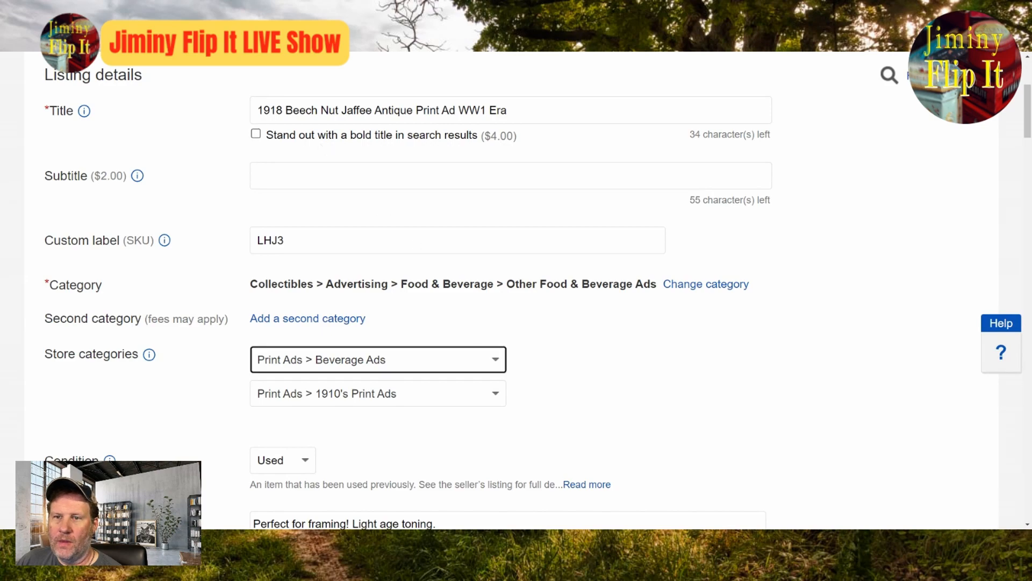
Step: In the item specifics, set the color to Multi-color, Original/Reproduction to Original and the brand to Beech Nut
scroll(516, 290, down, 4)
scroll(517, 290, down, 4)
scroll(620, 429, up, 5)
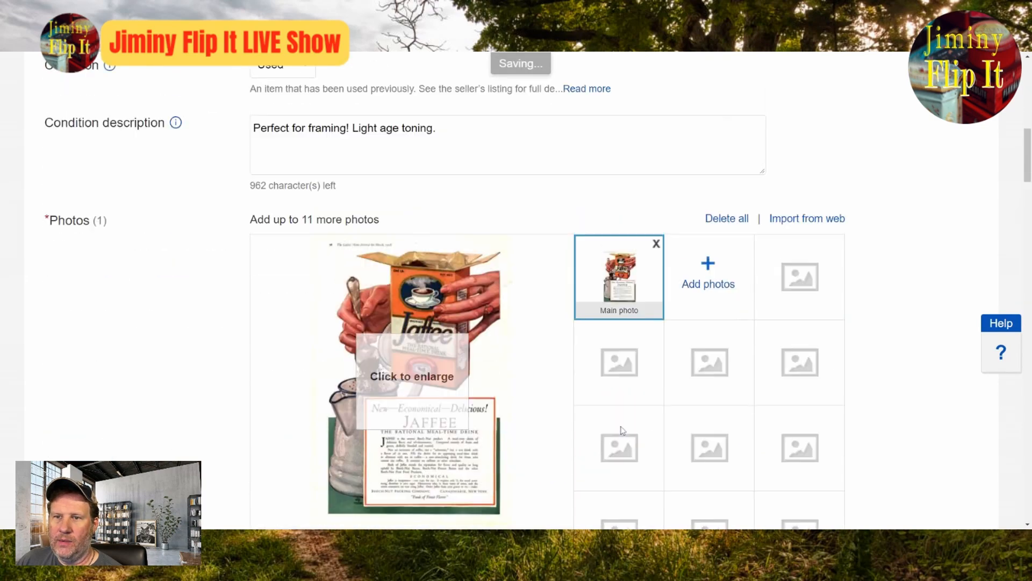
scroll(621, 426, up, 4)
scroll(721, 454, down, 16)
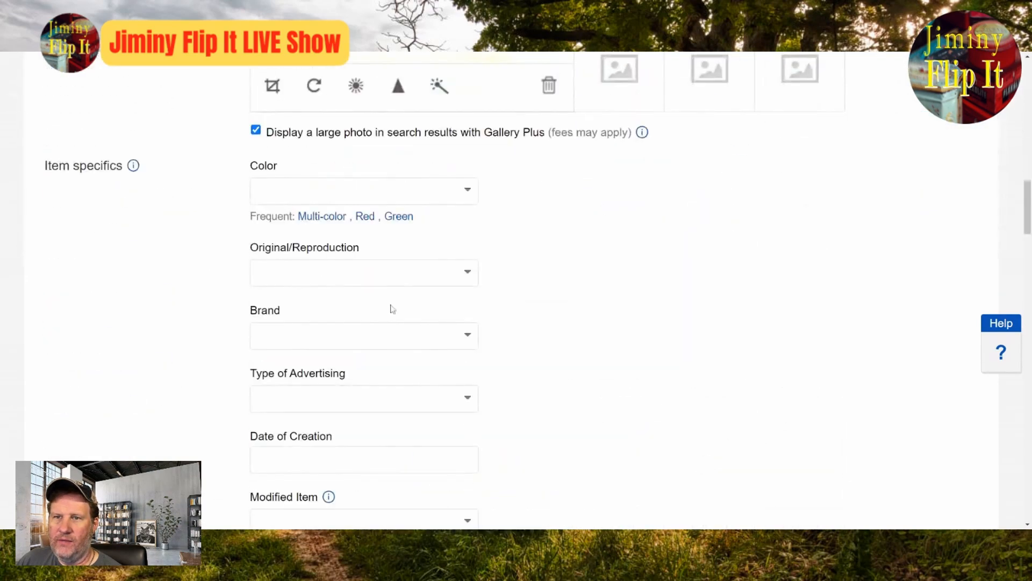
click(334, 215)
click(467, 256)
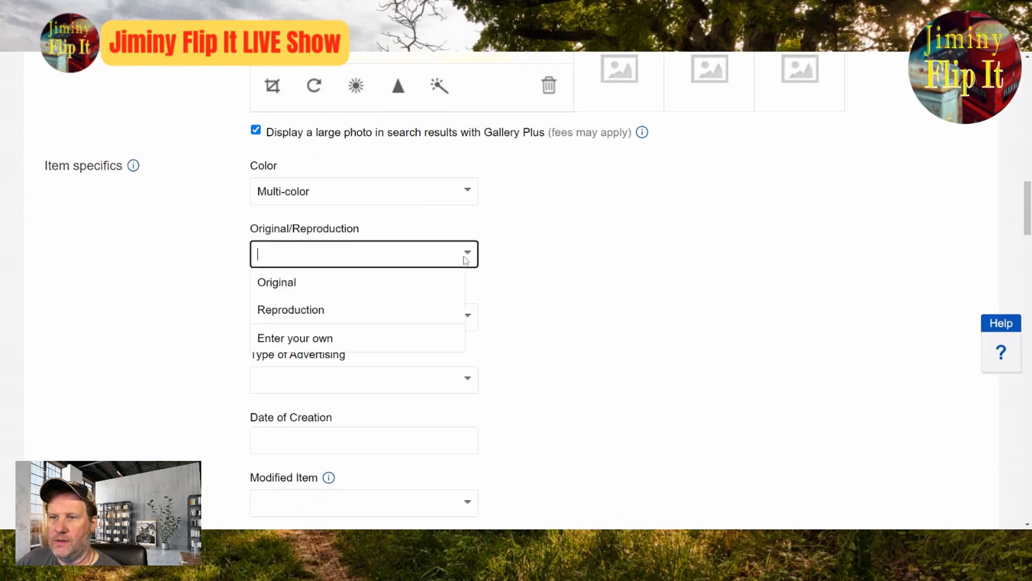
click(422, 281)
key(Tab)
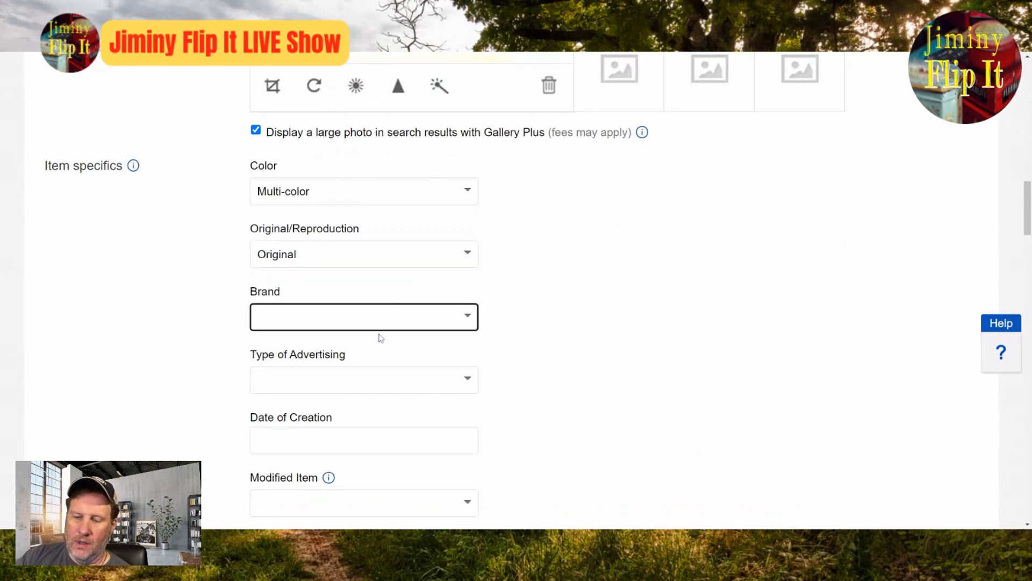
text(Beech Nut)
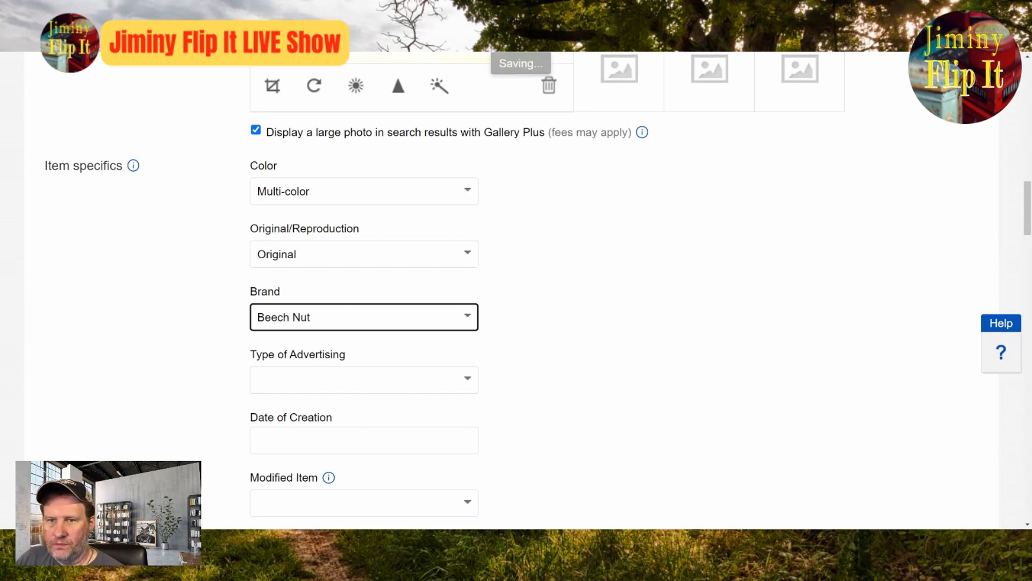
Step: Enter Print Ad as the type of advertising and 1918 as the date of creation
key(Tab)
text(Print Ad)
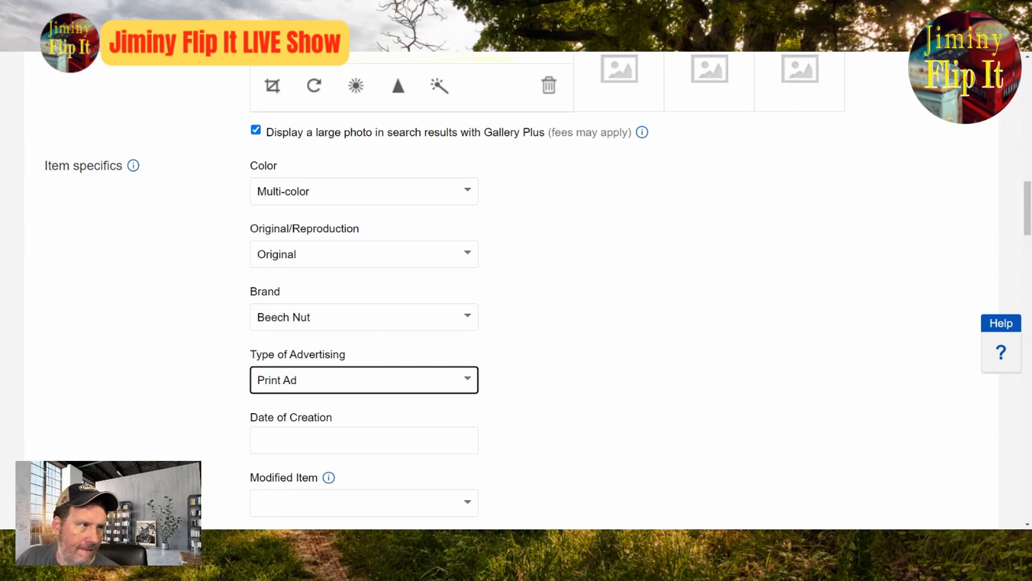
click(772, 428)
click(458, 431)
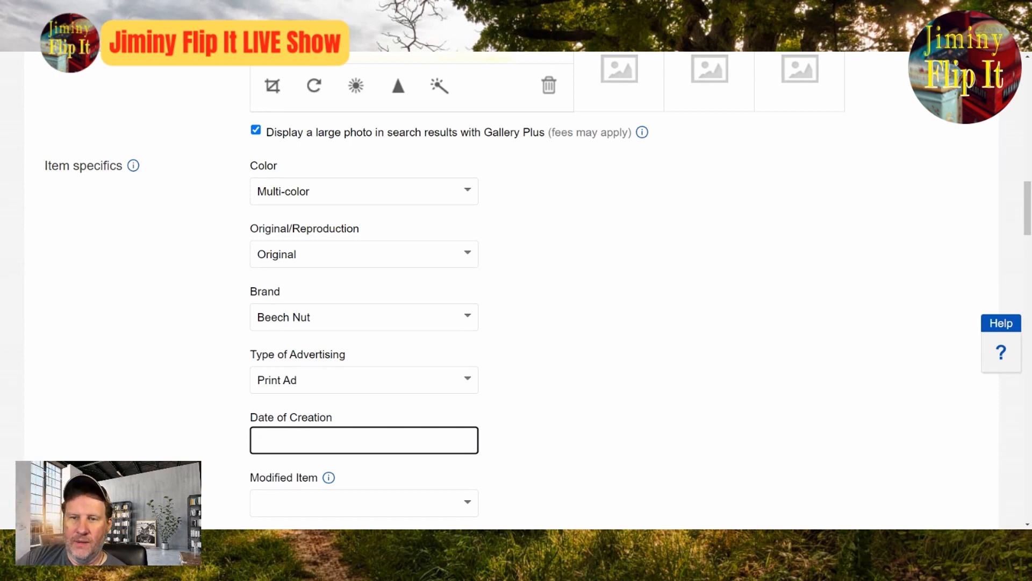
text(1)
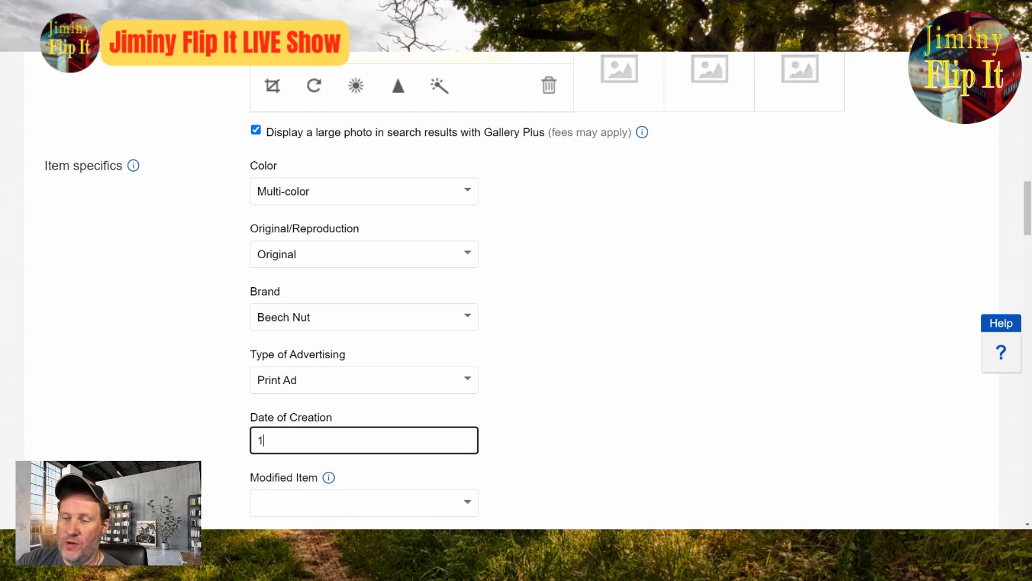
text(918)
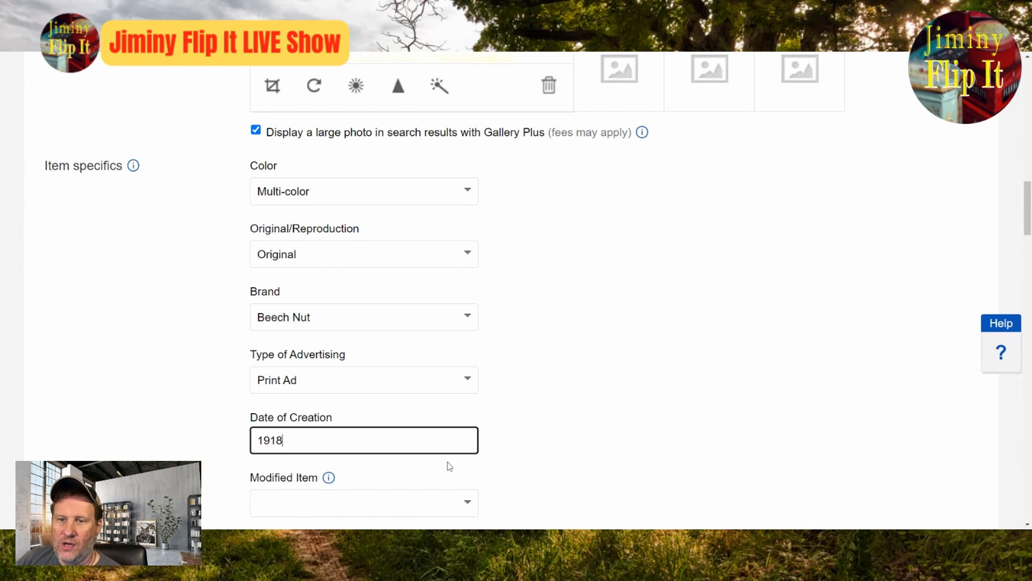
Step: Set Modified Item to No, the country of manufacture to United States and the theme to Food & Beverage
scroll(449, 462, down, 4)
click(465, 292)
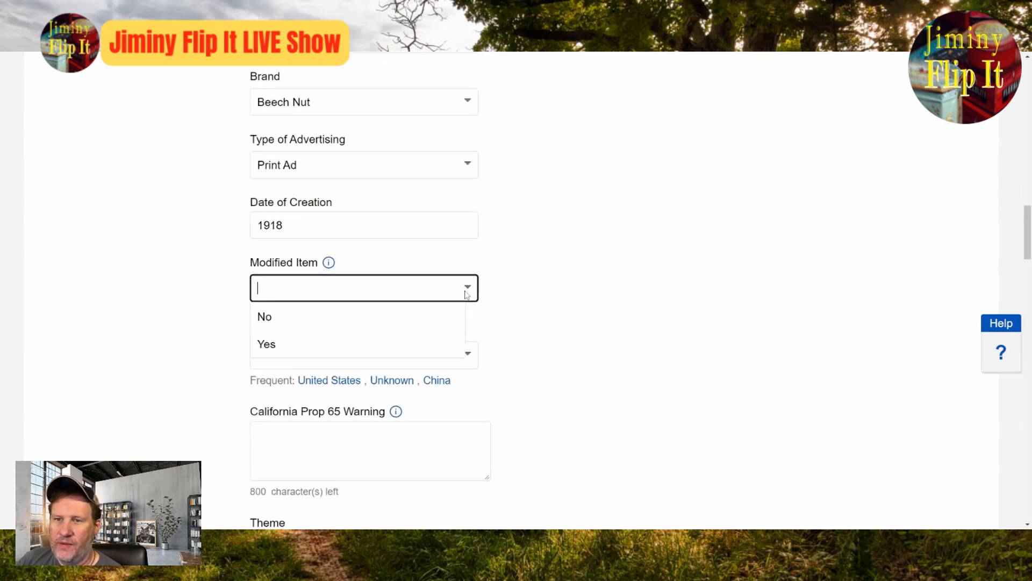
click(350, 317)
click(329, 381)
scroll(538, 387, down, 4)
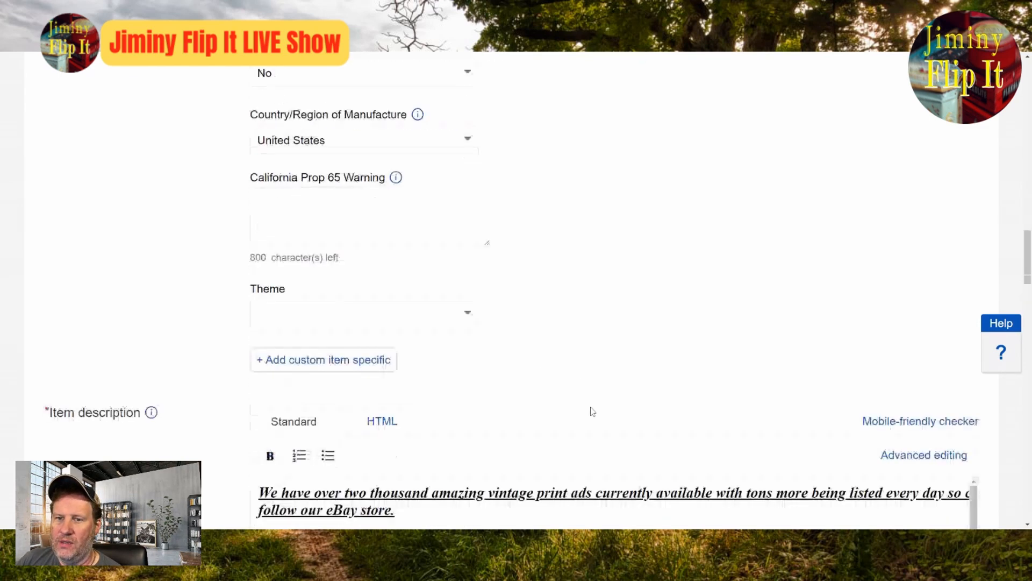
click(476, 322)
click(387, 342)
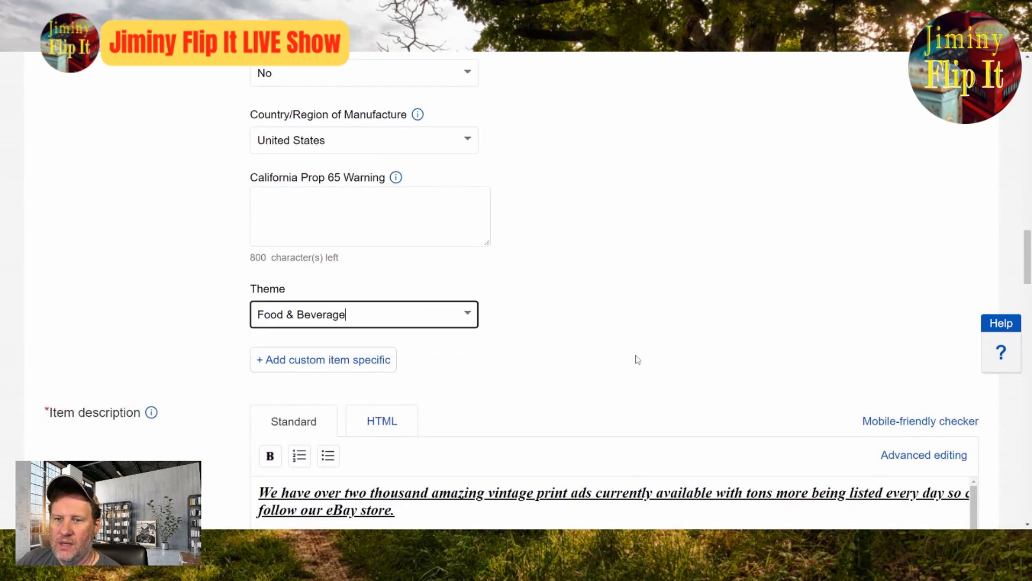
Step: Review the item description and return to the Jaffee ad photo
scroll(637, 359, down, 6)
scroll(654, 398, down, 7)
scroll(654, 398, up, 16)
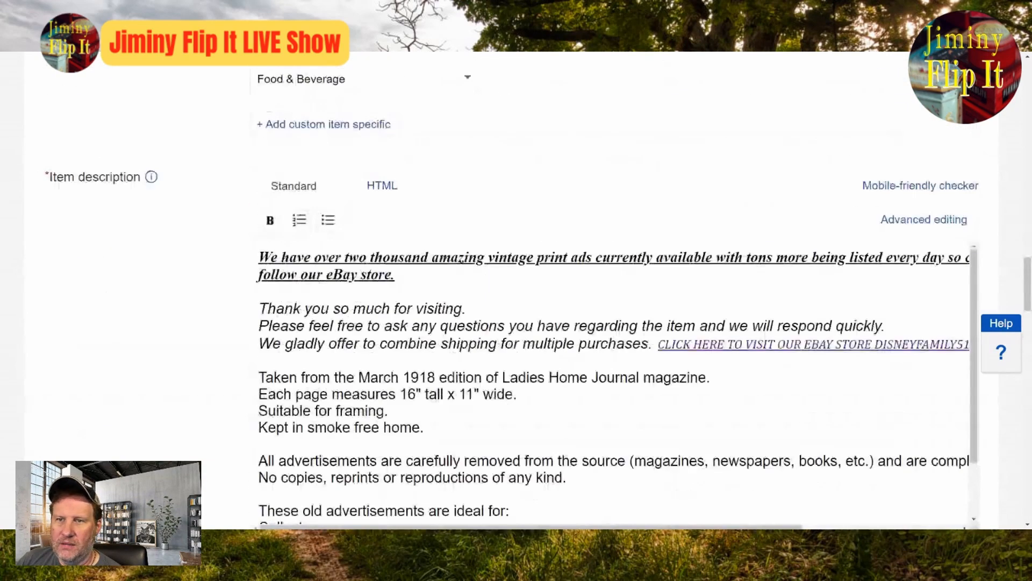
scroll(653, 406, up, 4)
scroll(652, 406, up, 8)
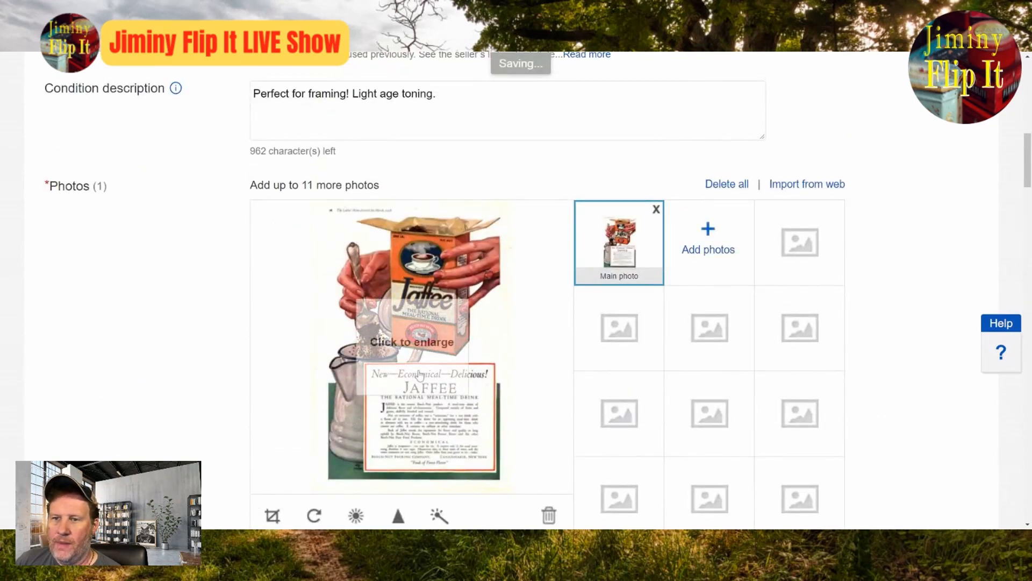
Step: Enlarge the Jaffee ad photo to read the ad's wording and return to the listing form
click(401, 217)
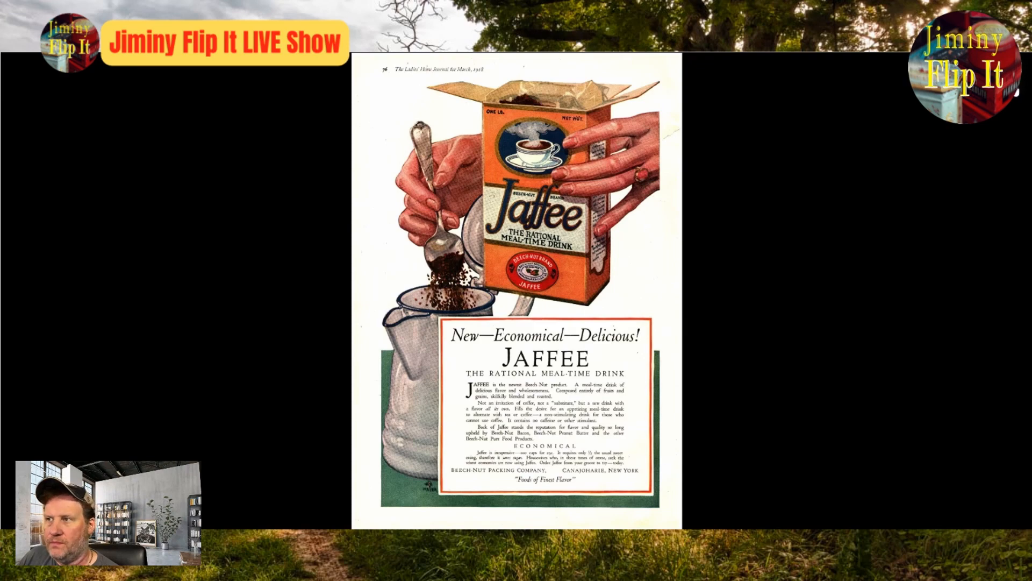
click(1012, 73)
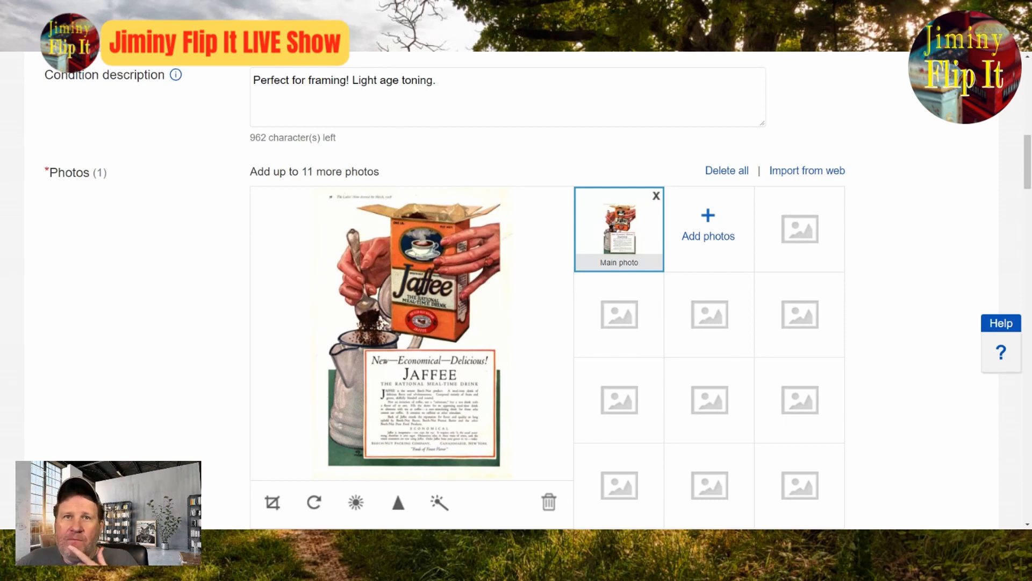
click(344, 301)
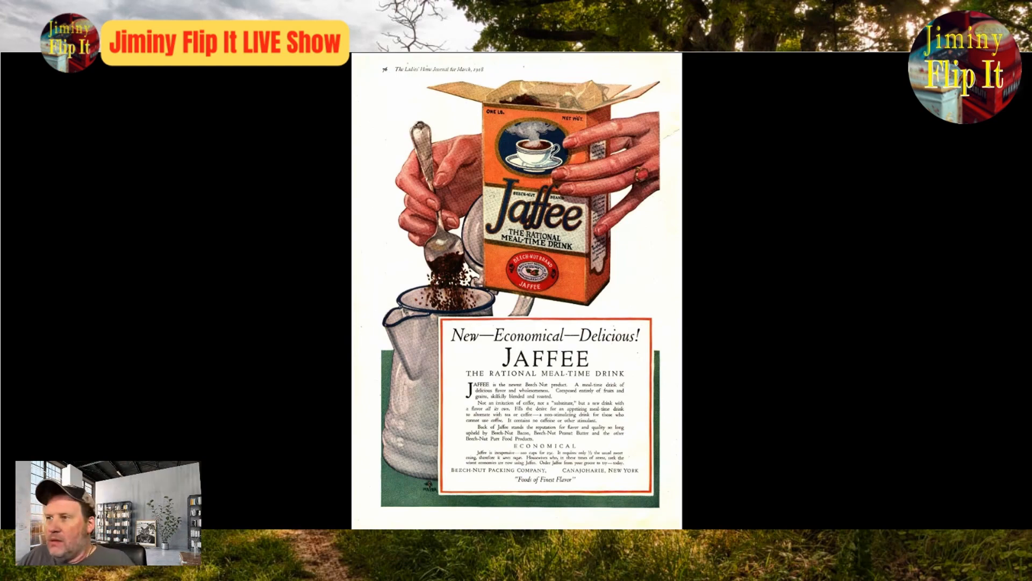
key(alt+Tab)
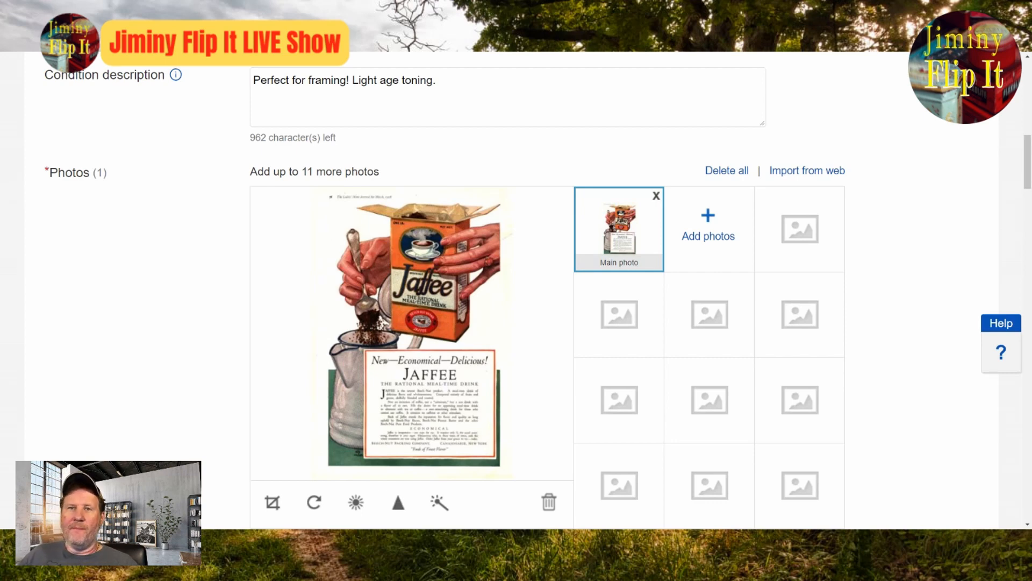
click(400, 276)
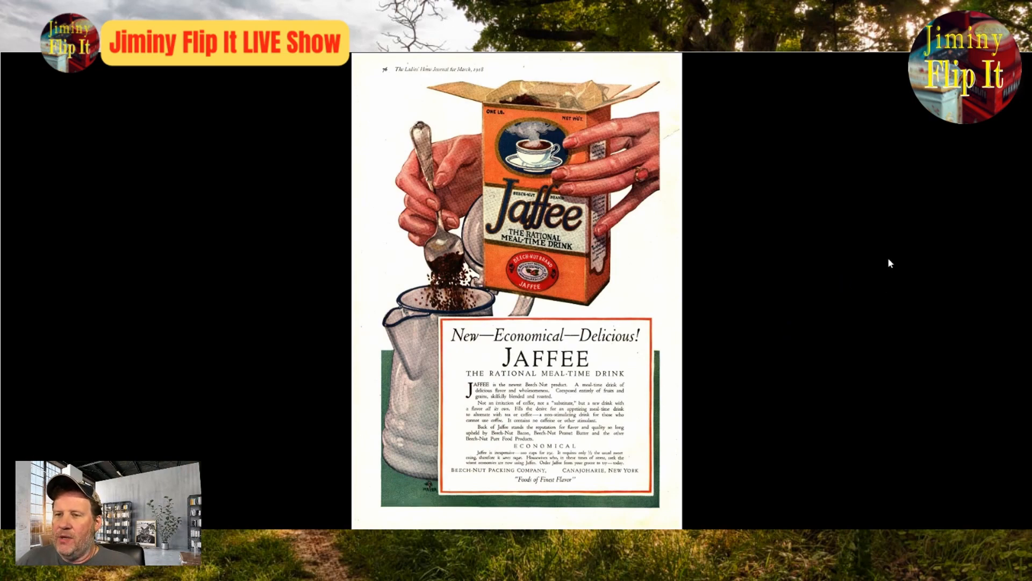
key(Escape)
Step: Add the words Rational Meal Time Drinks to the end of the listing title
scroll(566, 214, up, 7)
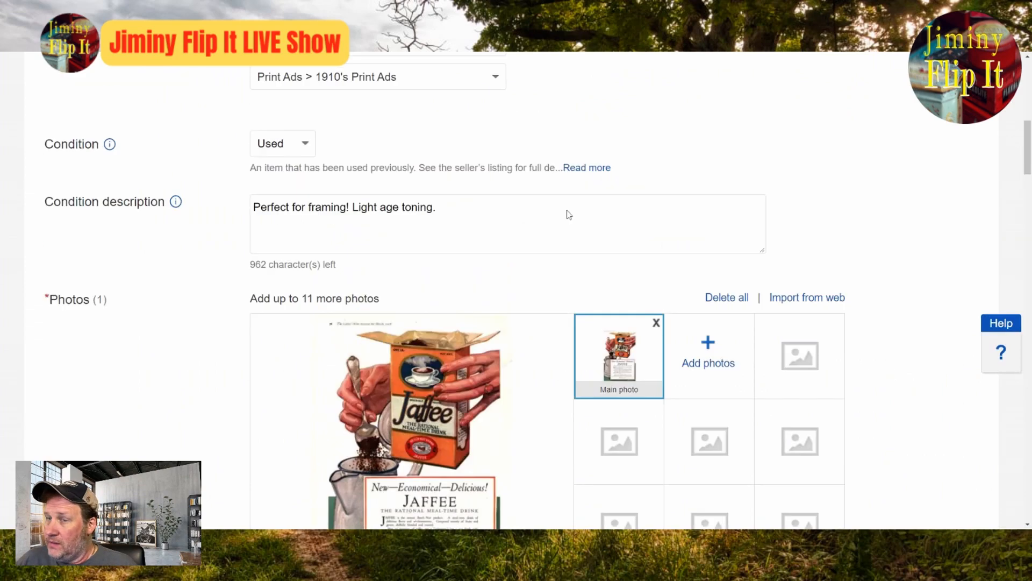
scroll(482, 209, up, 5)
click(537, 312)
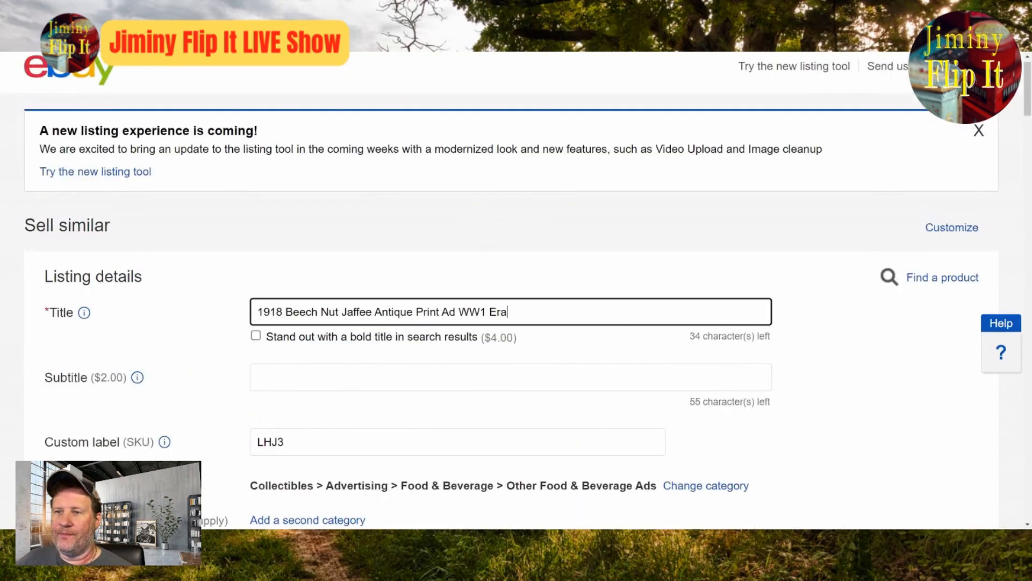
text(Rational )
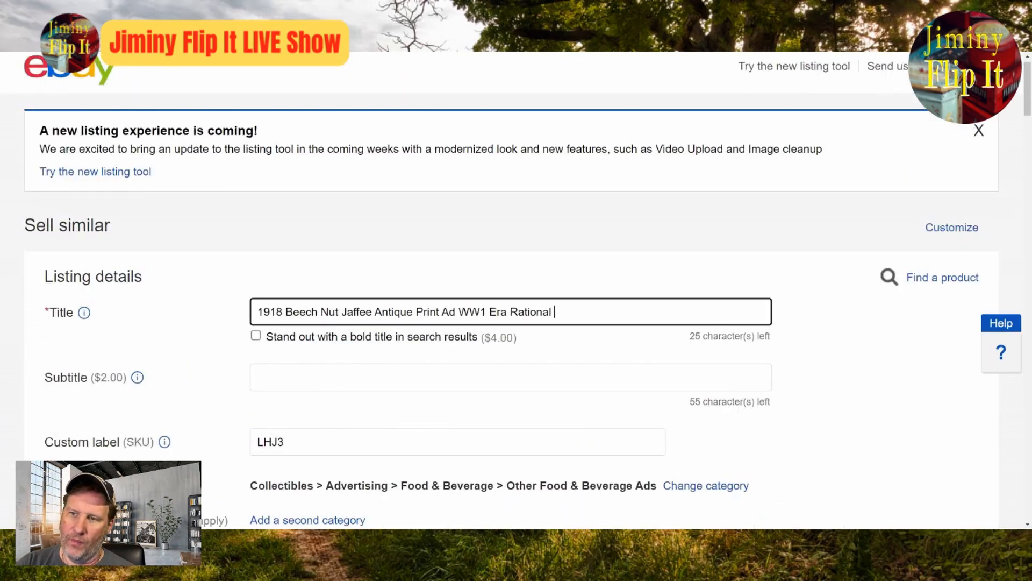
text(Meal Time )
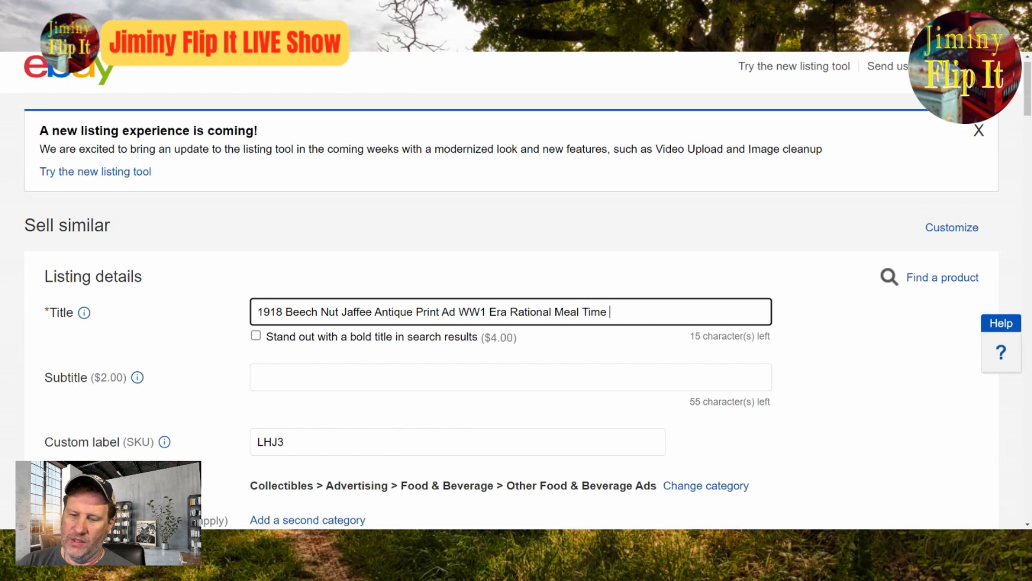
text(Drinks)
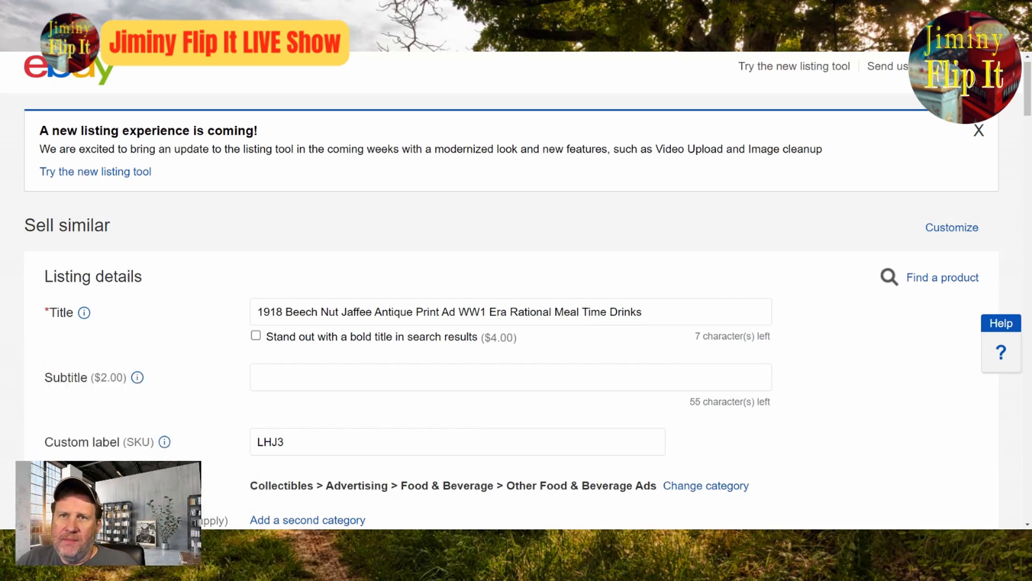
click(645, 312)
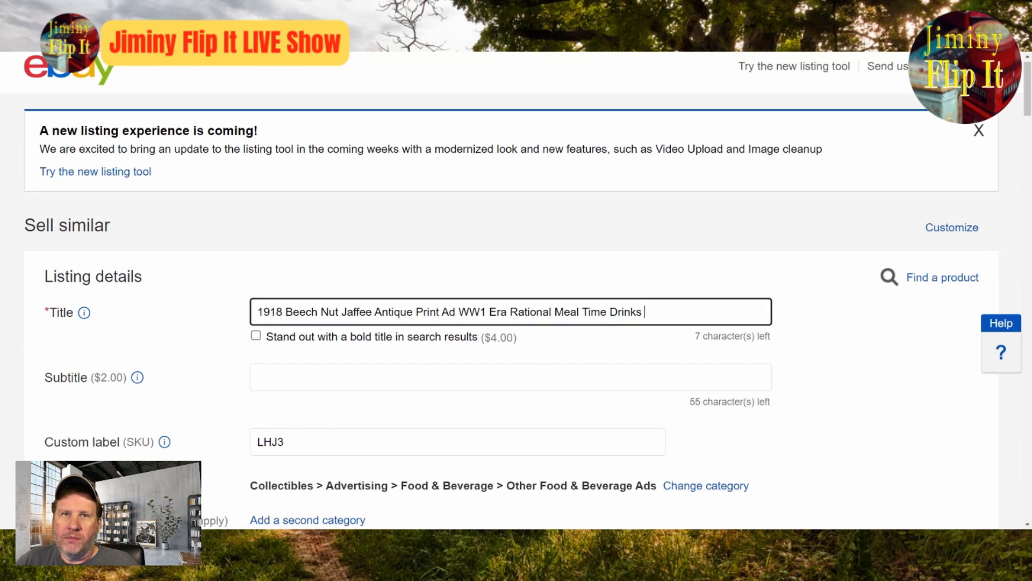
Step: Enlarge the Jaffee ad photo again to examine the artwork and close the enlarged view
scroll(808, 385, down, 4)
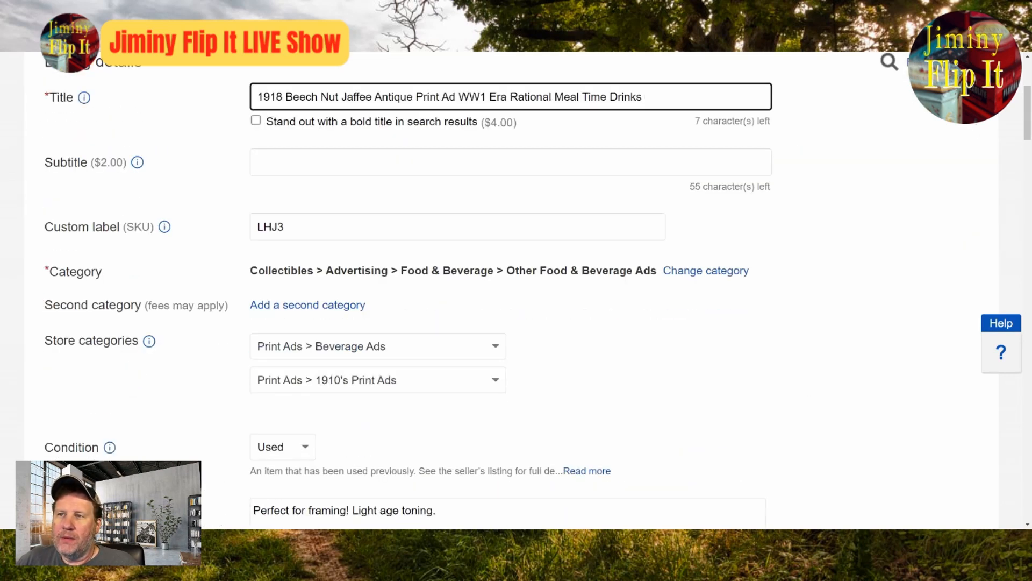
scroll(551, 392, down, 8)
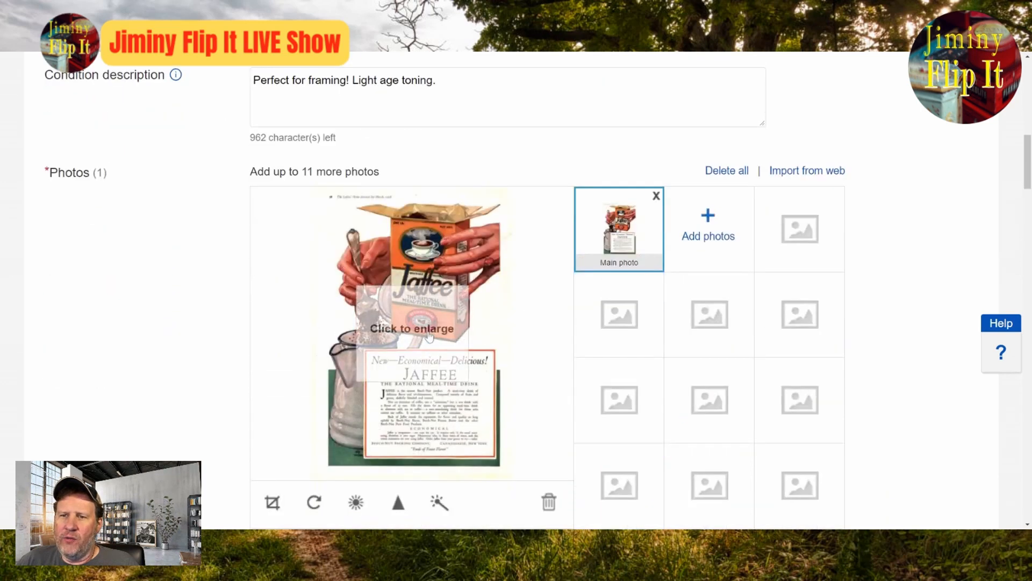
click(551, 392)
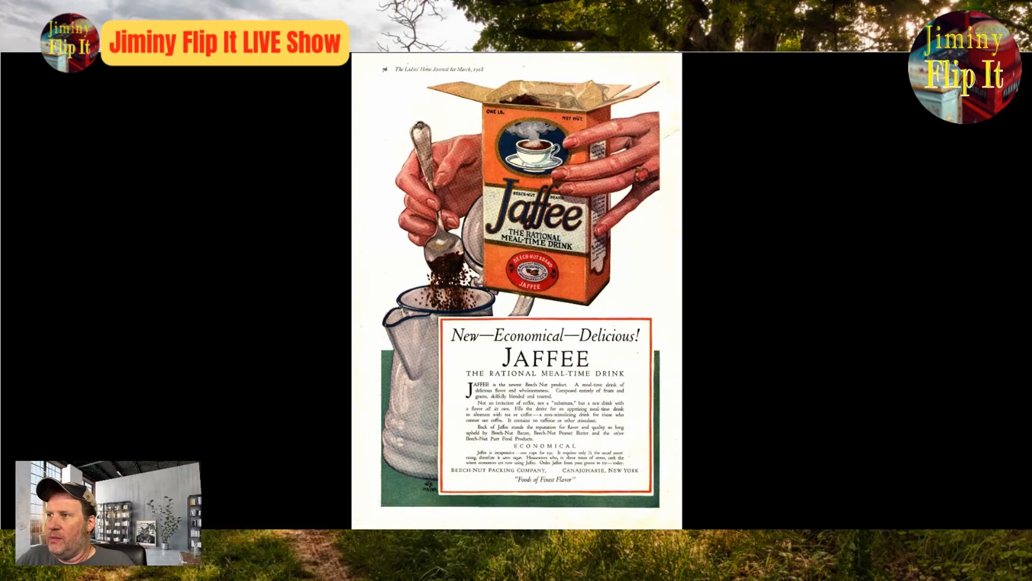
click(952, 60)
Step: Review the Jaffee listing from the title through the item specifics, description and price, and submit it to list the item
scroll(517, 186, up, 10)
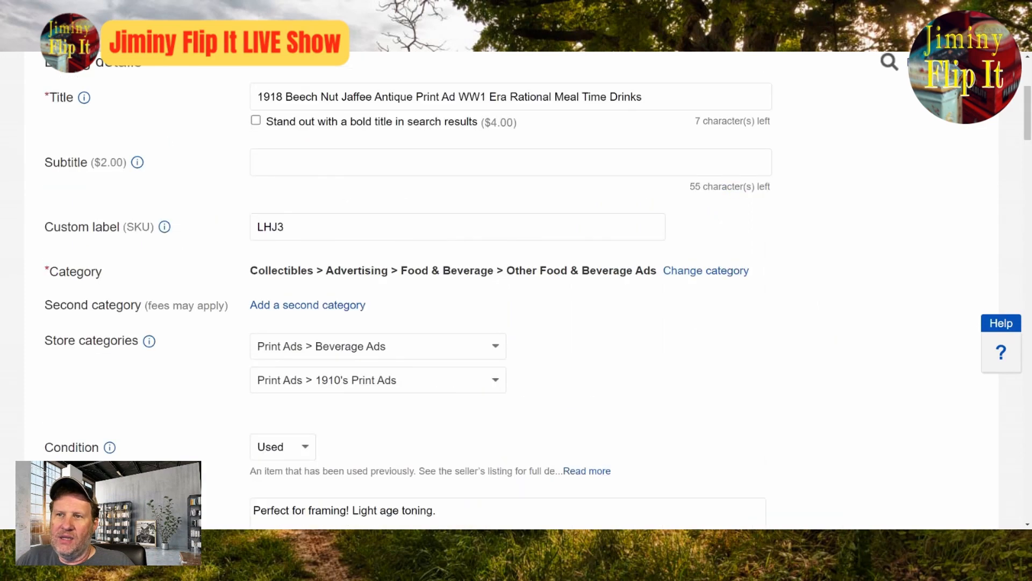
scroll(516, 186, down, 4)
scroll(516, 291, down, 3)
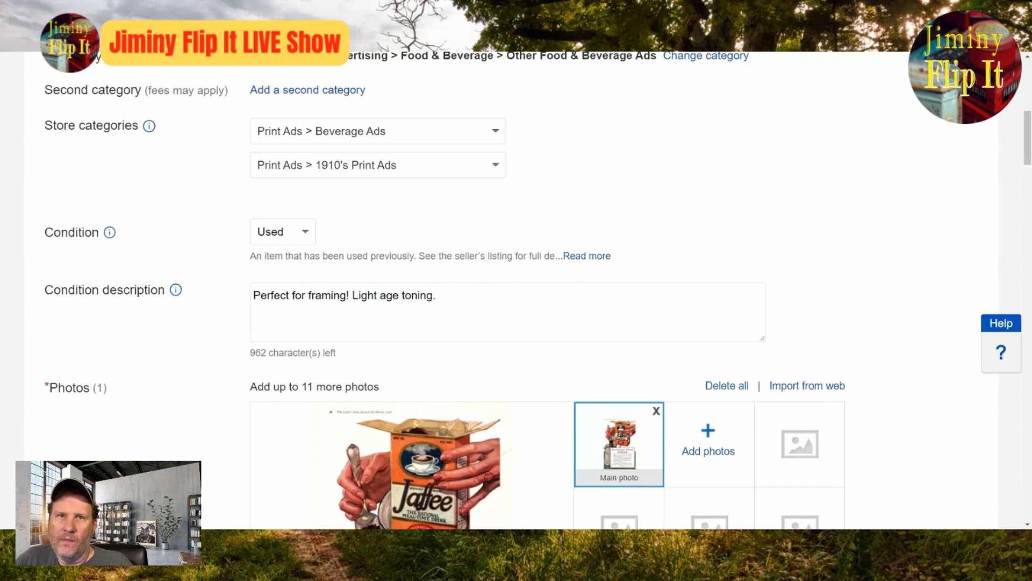
scroll(602, 351, up, 2)
scroll(822, 422, up, 1)
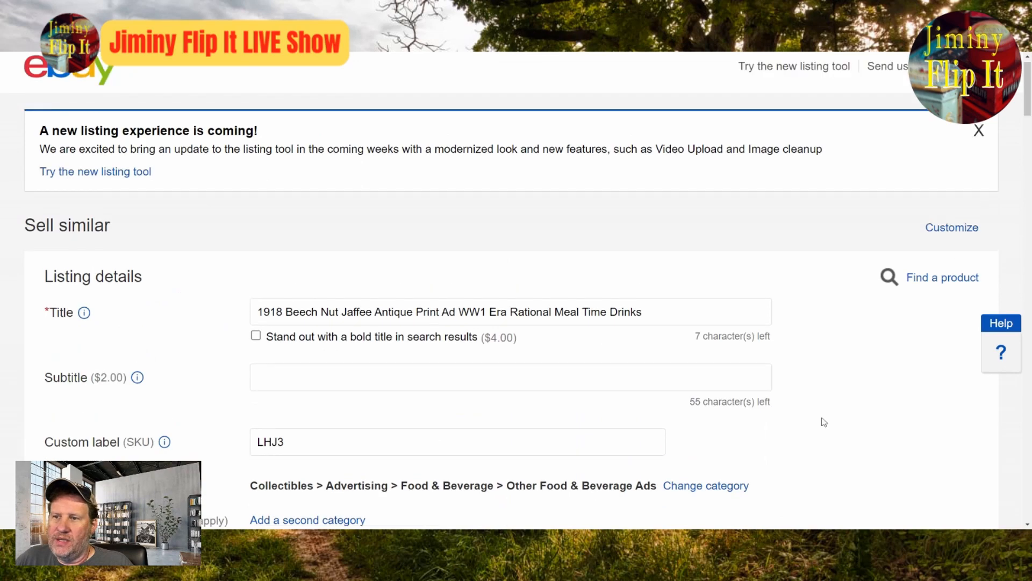
scroll(822, 421, down, 15)
scroll(837, 439, down, 10)
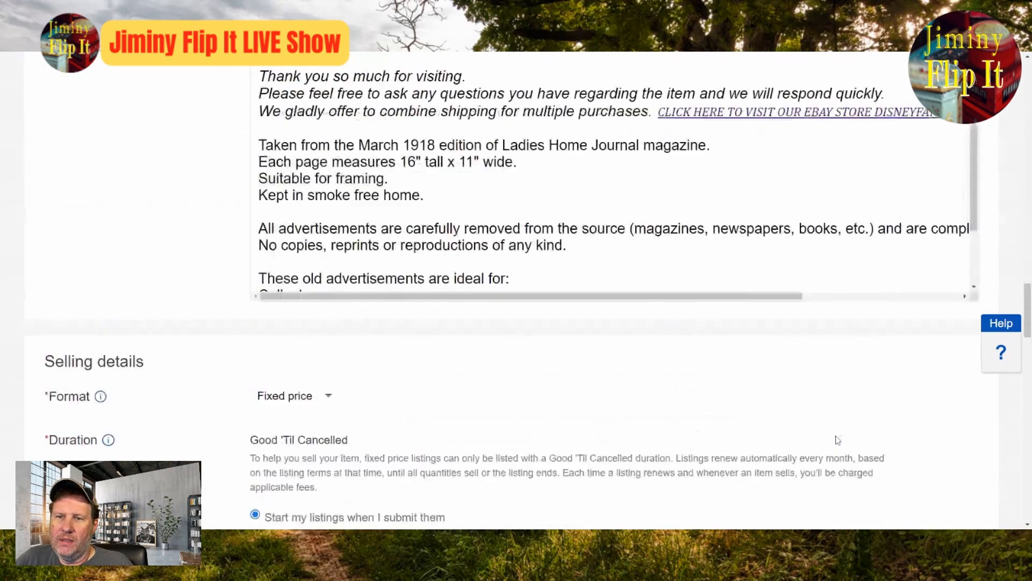
scroll(837, 439, up, 16)
scroll(837, 439, down, 13)
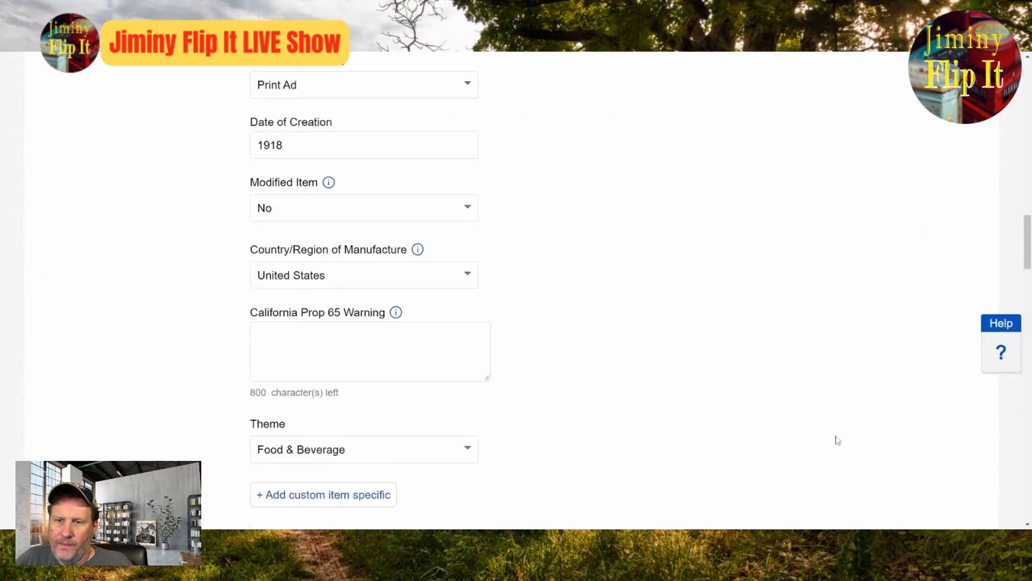
scroll(180, 410, down, 20)
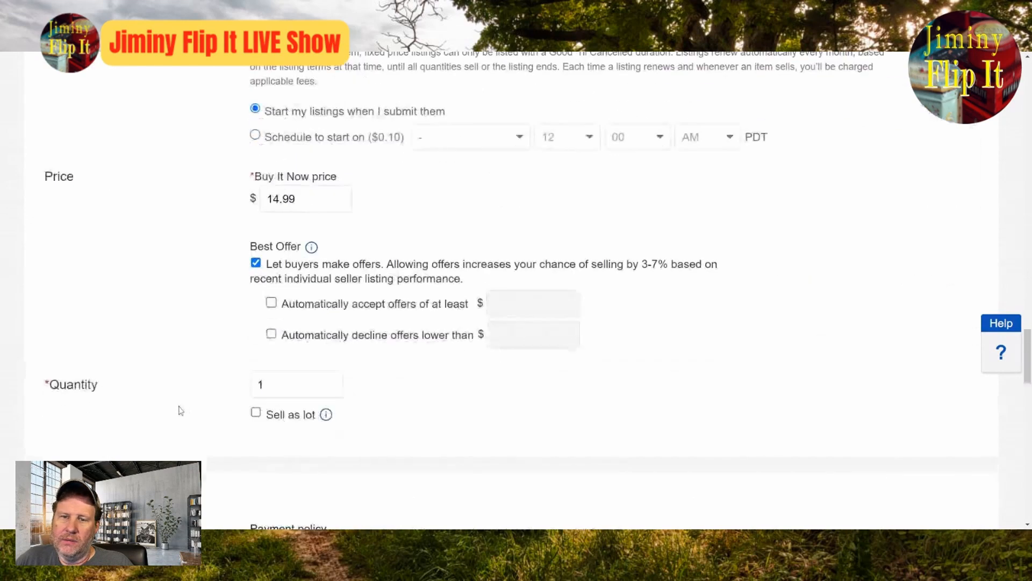
scroll(516, 290, down, 6)
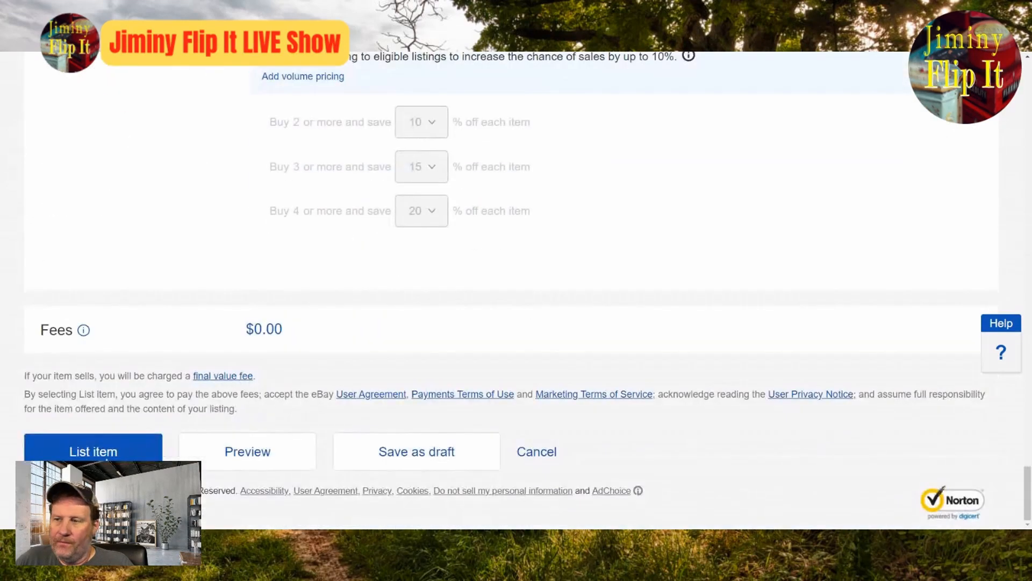
click(93, 452)
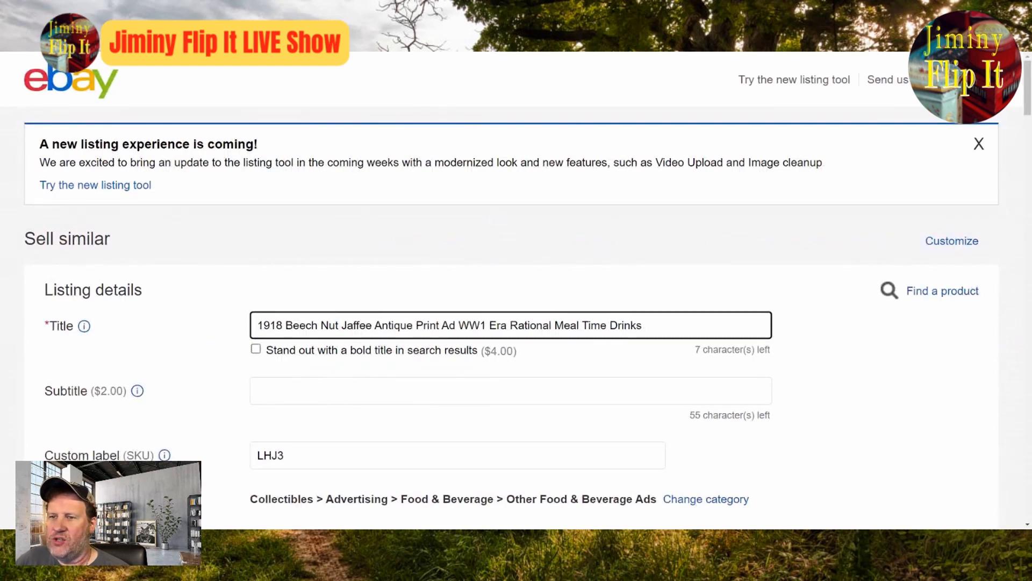
Step: In the new similar listing, remove Rational Meal Time Drinks and Beech Nut Jaffee from the title, keeping 1918 and Antique Print Ad WW1 Era
drag(507, 326, 645, 325)
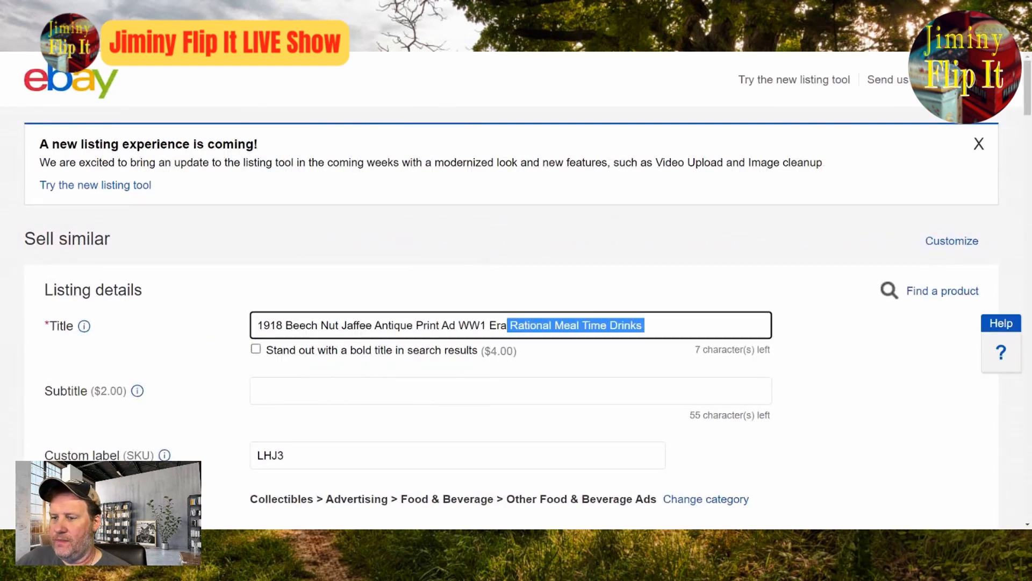
key(BackSpace)
key(Left)
key(Left)
key(Left)
key(Left)
key(Left)
key(Left)
key(Left)
key(Left)
key(Left)
key(Left)
key(Left)
key(Left)
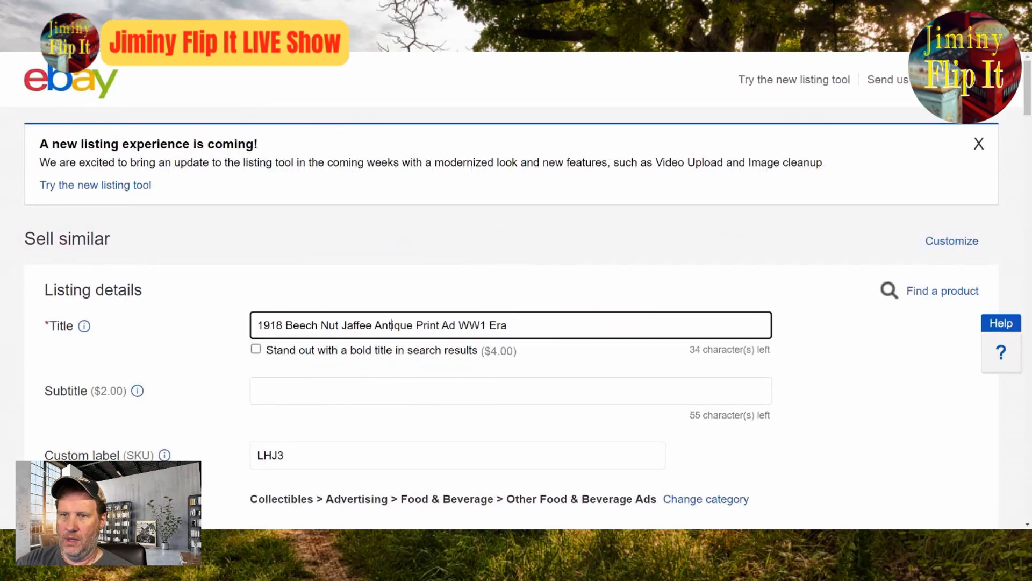
key(BackSpace)
key(BackSpace)
key(BackSpace)
key(BackSpace)
key(BackSpace)
key(BackSpace)
key(BackSpace)
key(BackSpace)
key(BackSpace)
key(BackSpace)
key(BackSpace)
key(BackSpace)
key(BackSpace)
key(BackSpace)
key(BackSpace)
key(BackSpace)
key(BackSpace)
key(BackSpace)
key(BackSpace)
key(BackSpace)
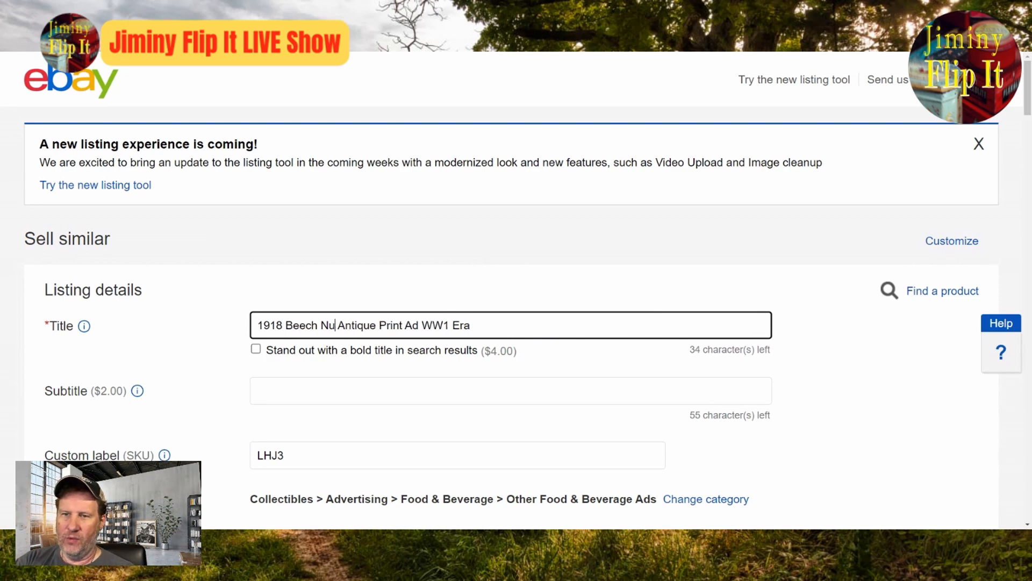
text(918)
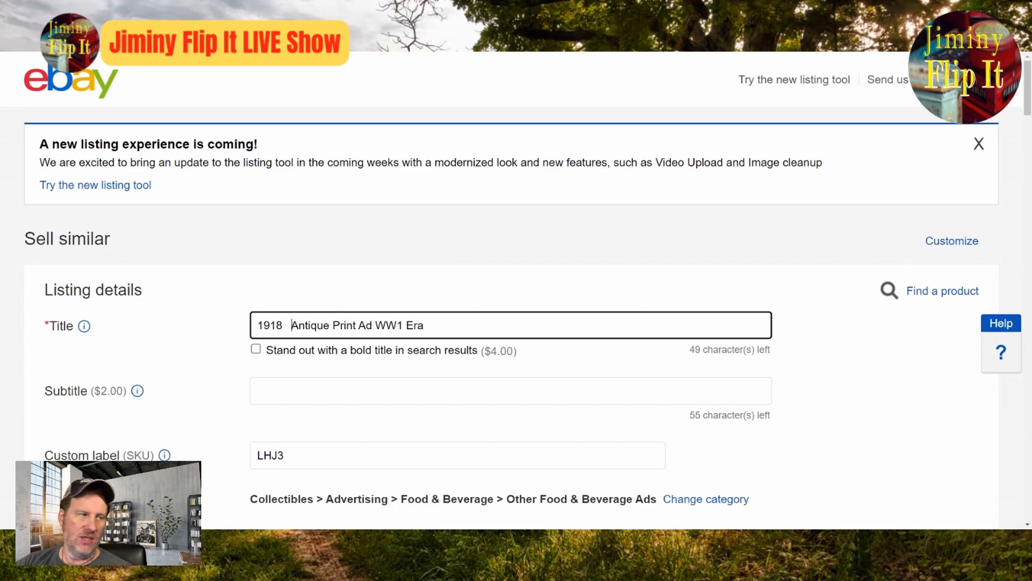
Step: Tidy the spacing between 1918 and Antique in the title, leaving two spaces for inserting a product name
key(Left)
key(Left)
key(Delete)
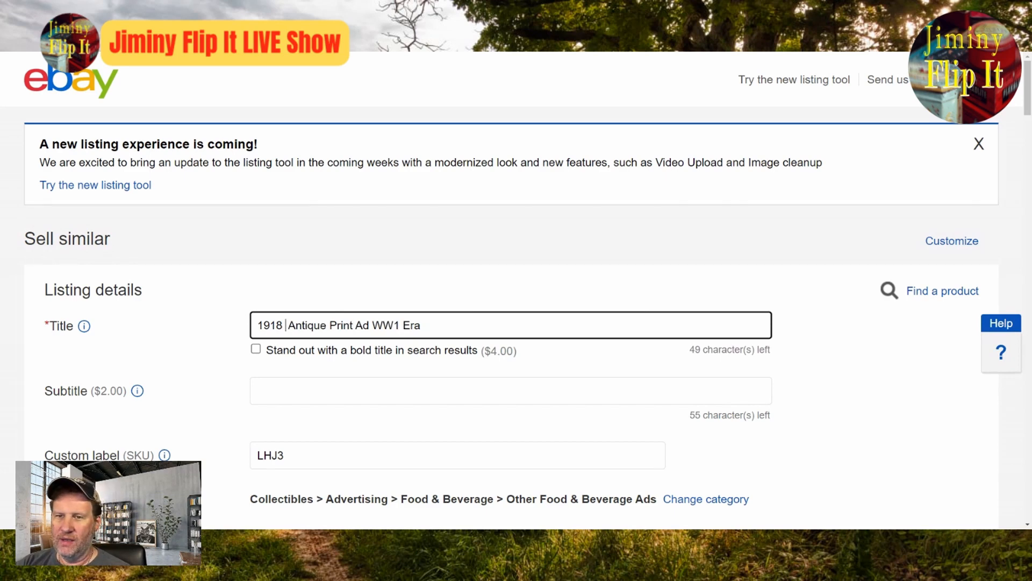
key(Right)
key(Left)
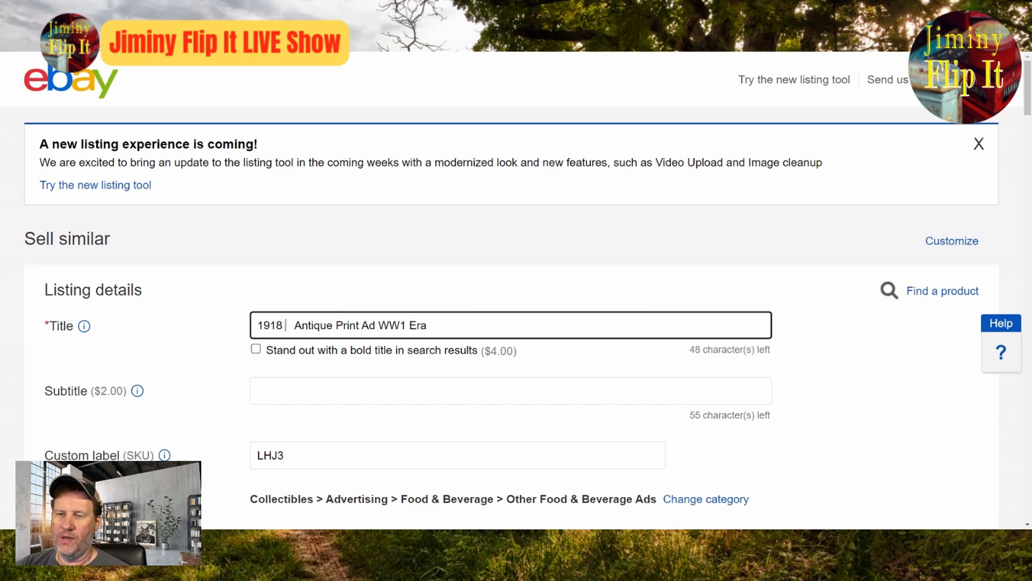
key(BackSpace)
key(BackSpace)
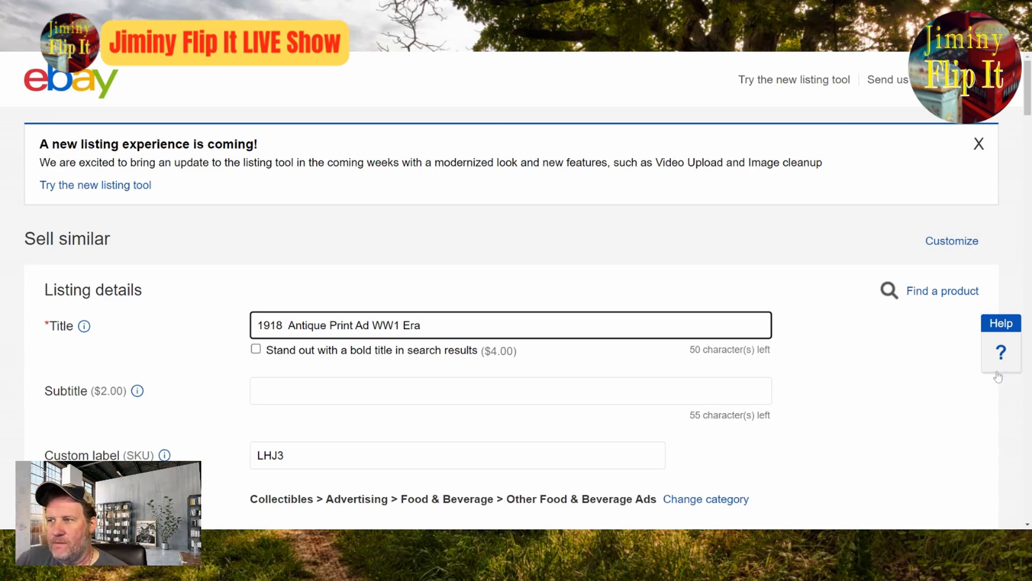
Step: Dismiss the new listing experience notice and replace the Jaffee photo with the Jell-O ad photo
click(981, 151)
scroll(938, 237, down, 3)
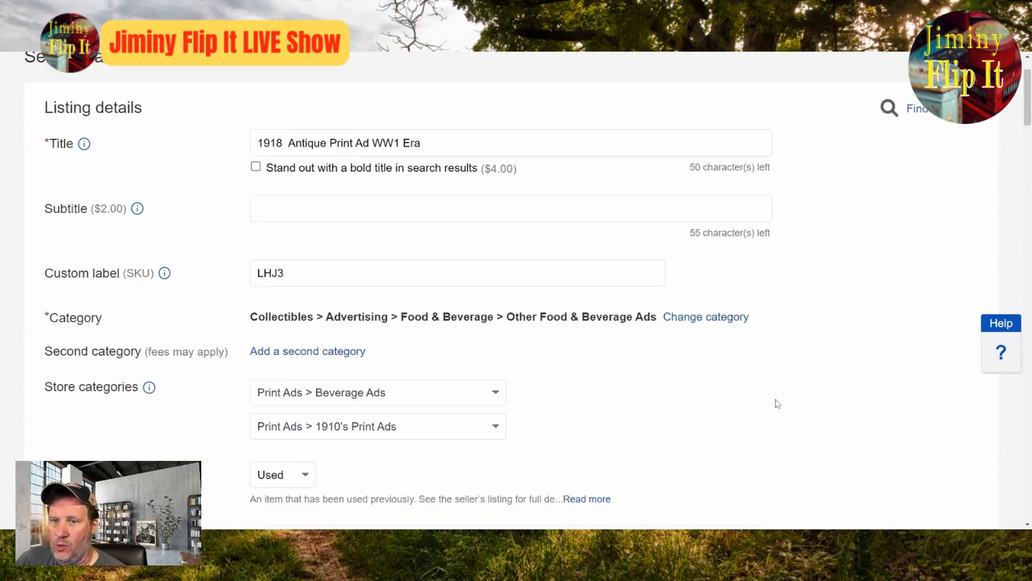
scroll(775, 404, down, 4)
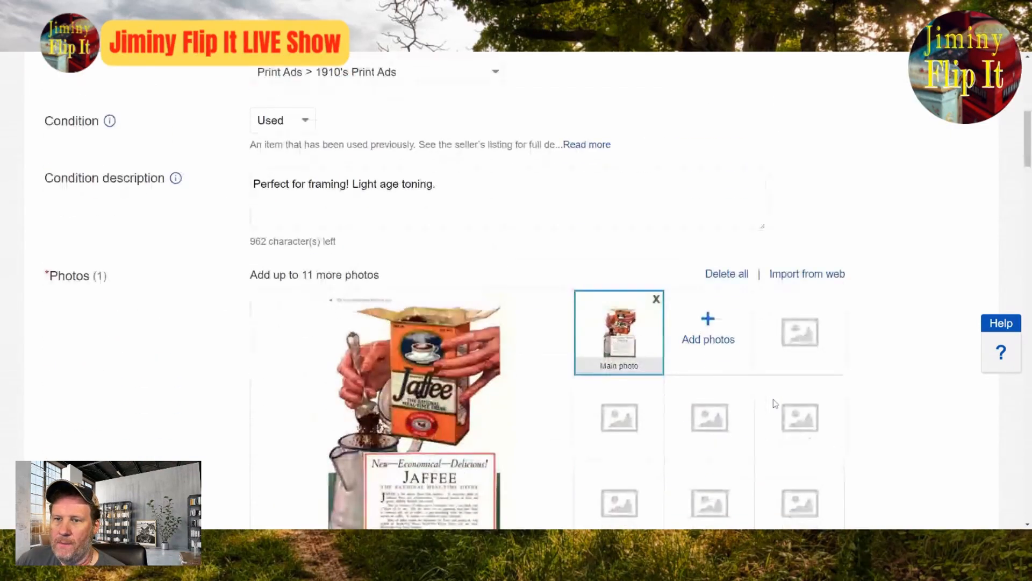
scroll(775, 404, down, 3)
scroll(520, 353, up, 3)
click(656, 299)
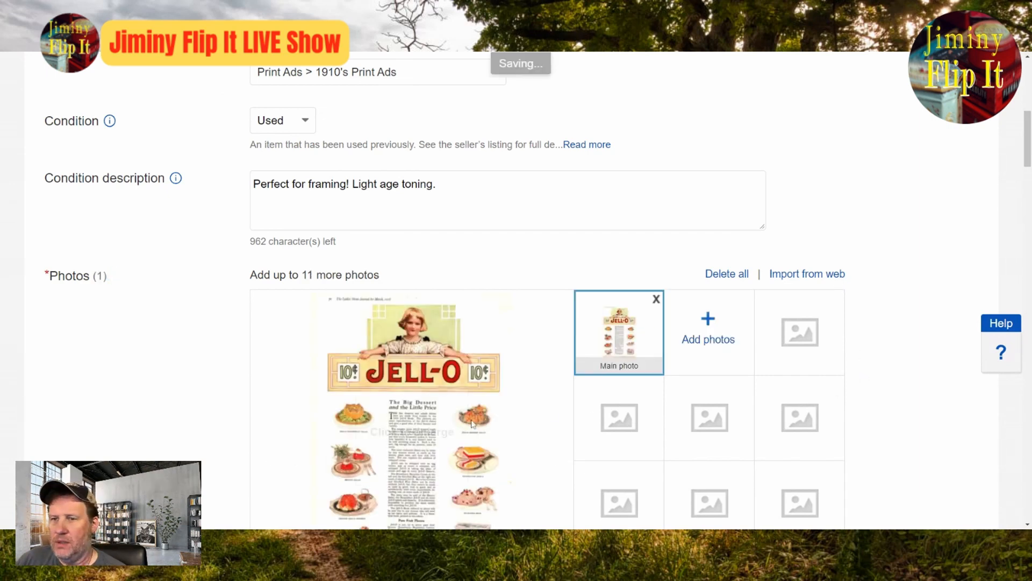
Step: Enlarge the Jell-O ad photo to examine its wording and return to the listing title
click(507, 421)
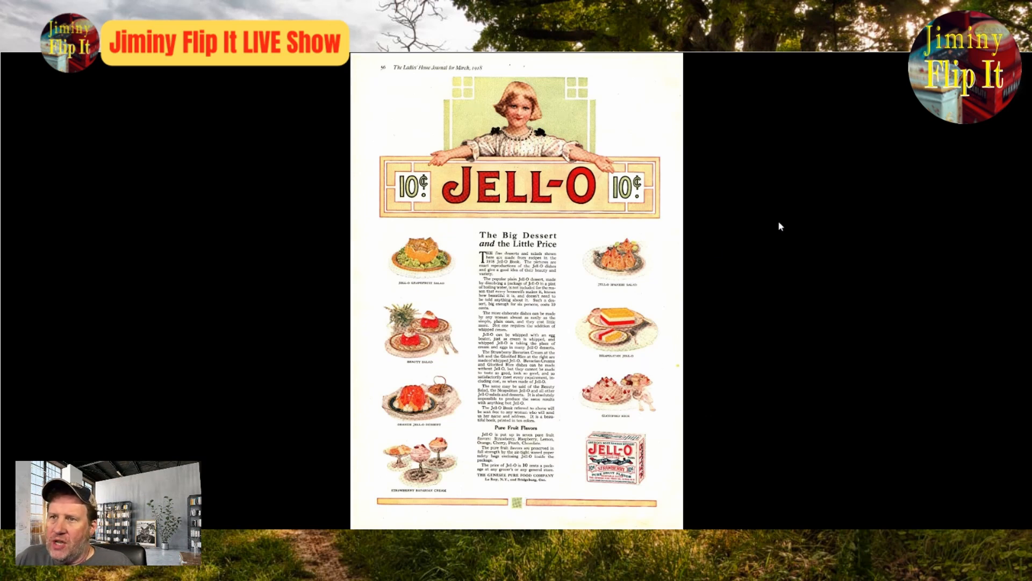
click(1004, 69)
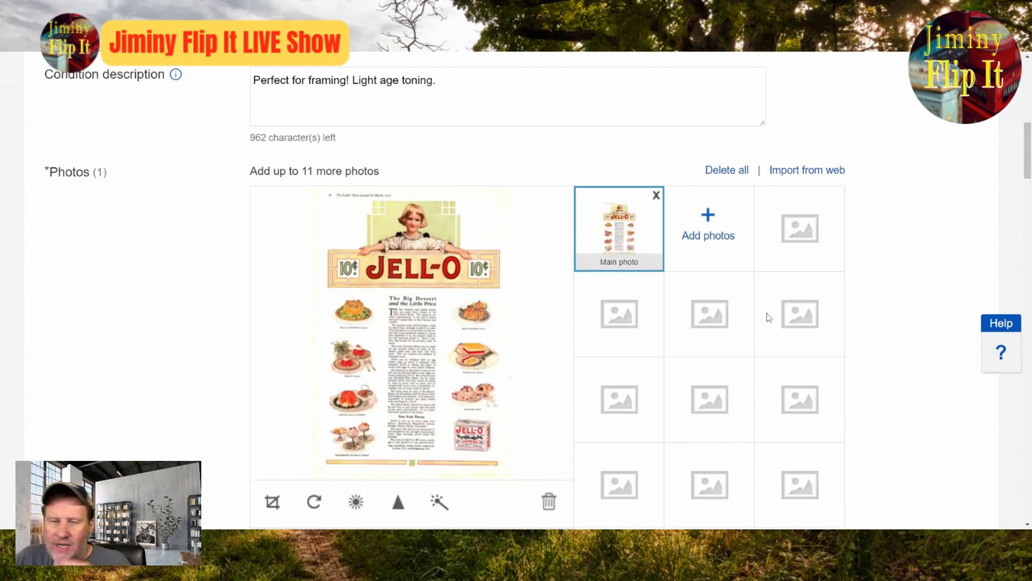
scroll(425, 312, up, 12)
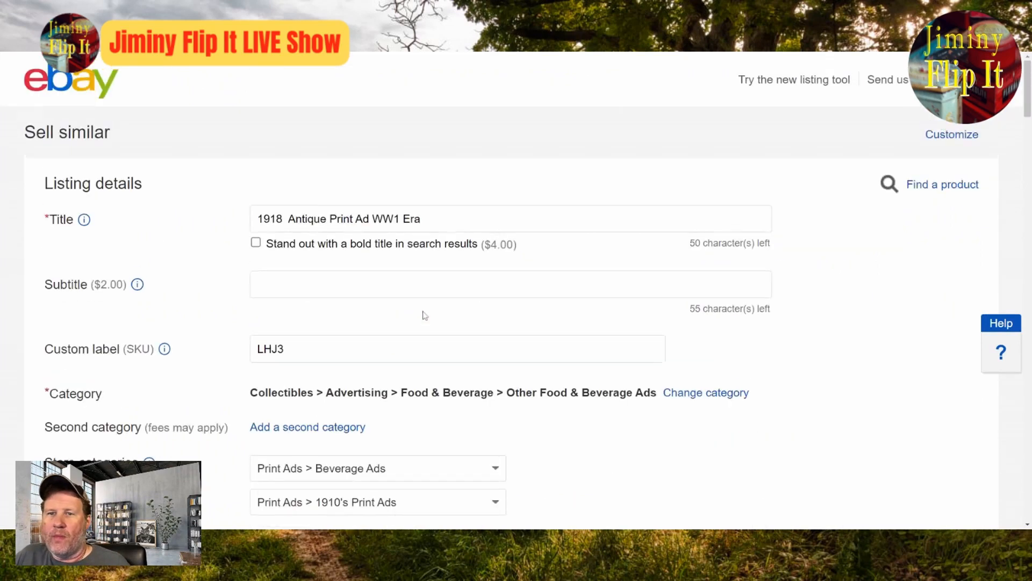
Step: Insert Jell-O after 1918 in the listing title
click(282, 219)
text(Jello)
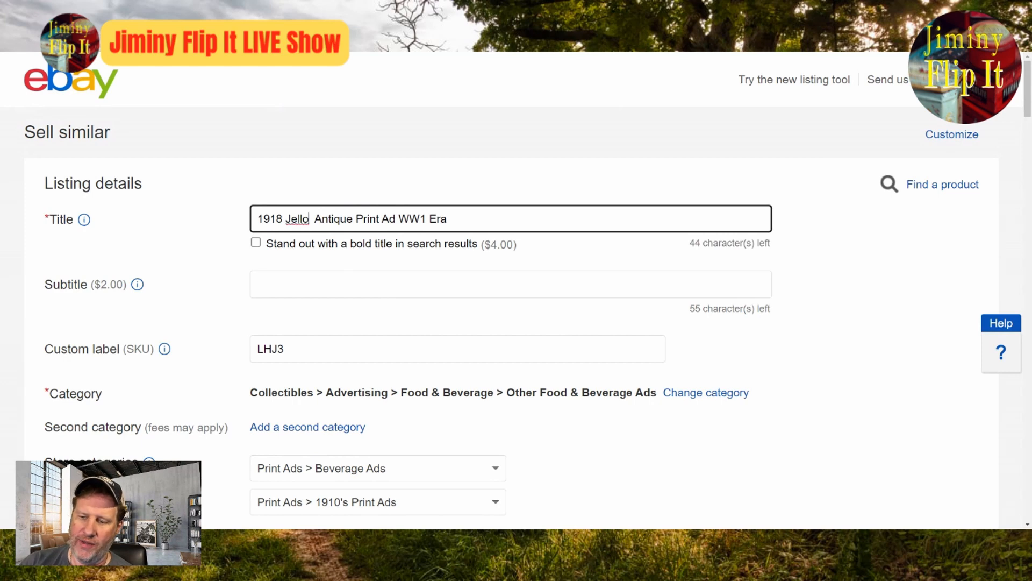
key(BackSpace)
text(-O)
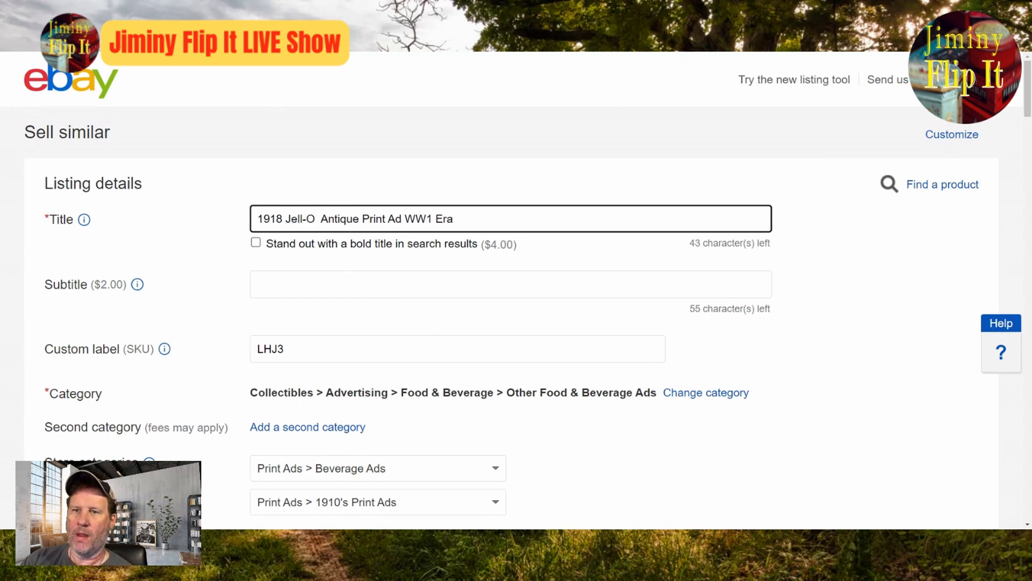
Step: Change the listing category to Collectibles > Advertising > Food & Beverage > Gelatin & Jell-O
click(688, 388)
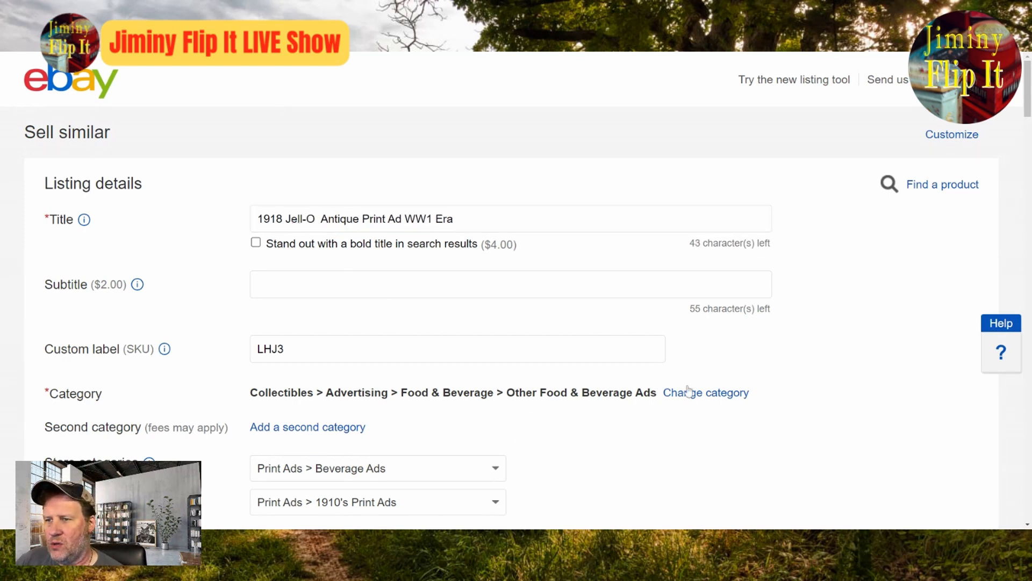
scroll(703, 478, down, 4)
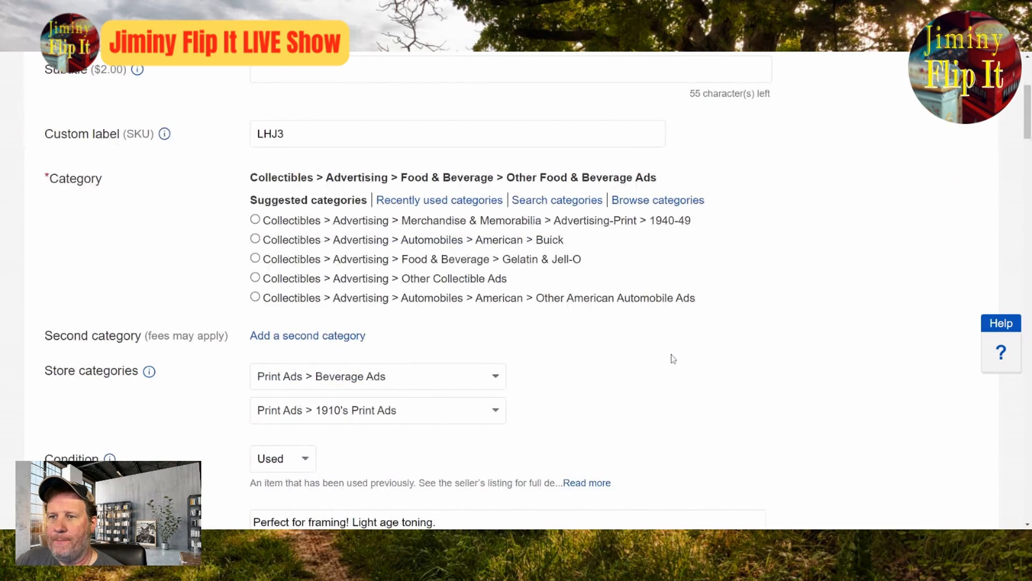
click(256, 259)
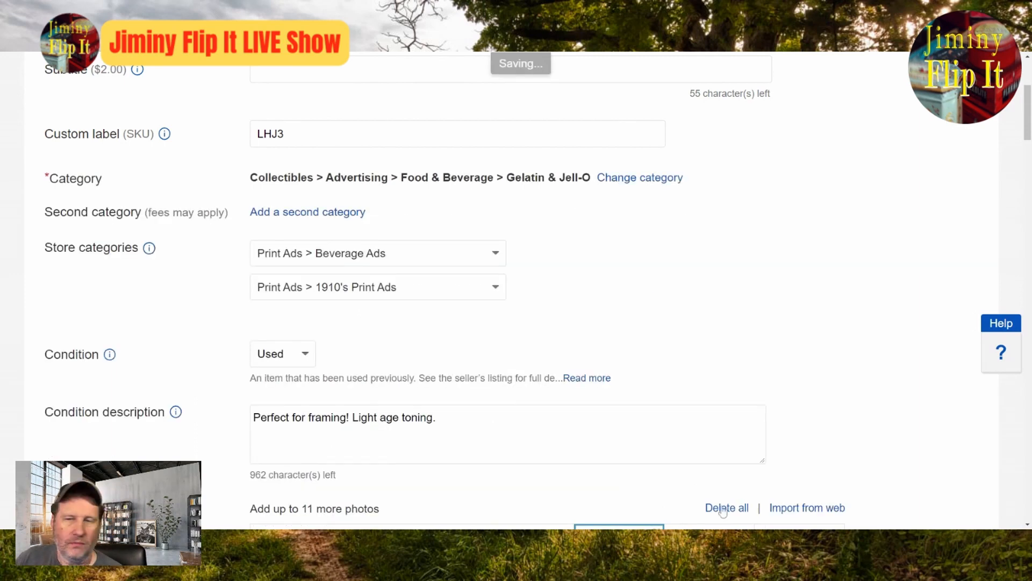
Step: Set the first store category to Print Ads > Food Ads
click(491, 261)
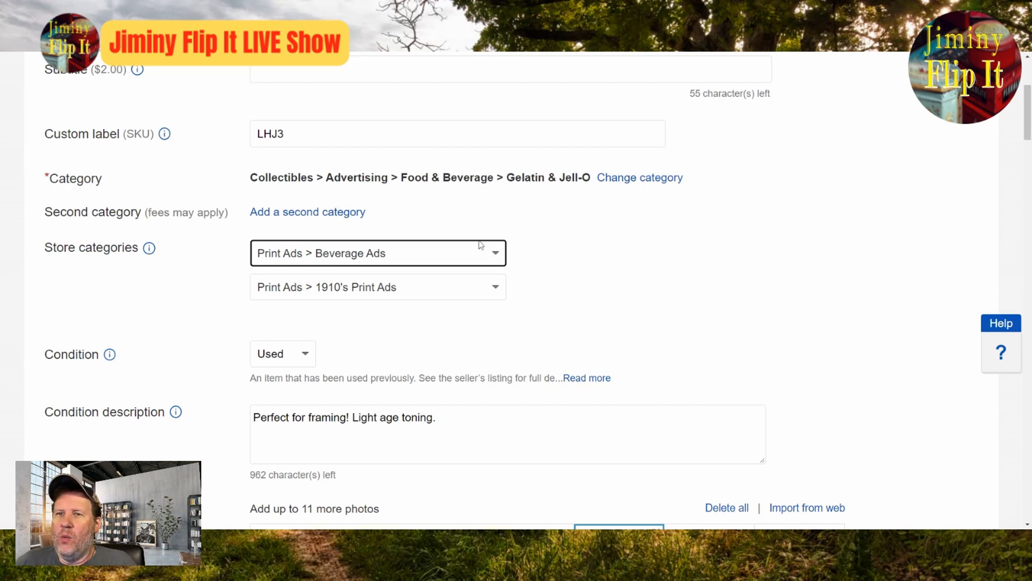
click(412, 191)
click(752, 295)
scroll(883, 313, up, 4)
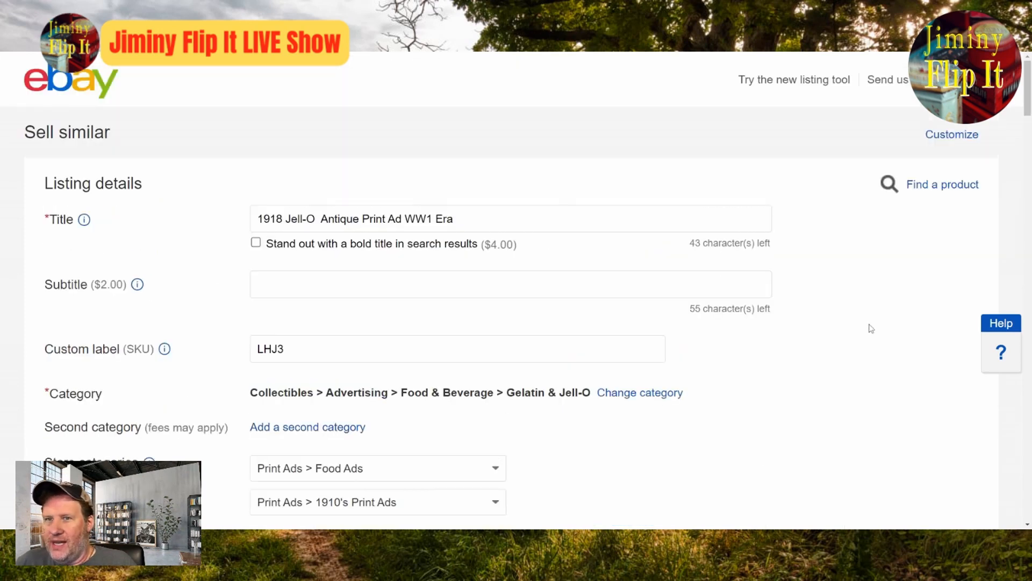
Step: In the item specifics, set Color to Multi-color and Original/Reproduction to Original
scroll(852, 352, down, 15)
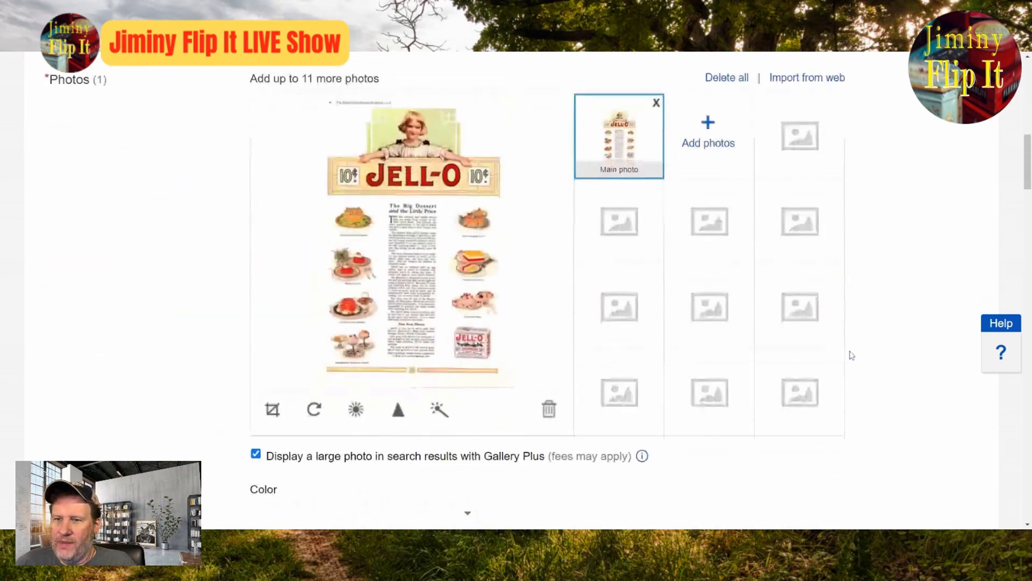
click(322, 325)
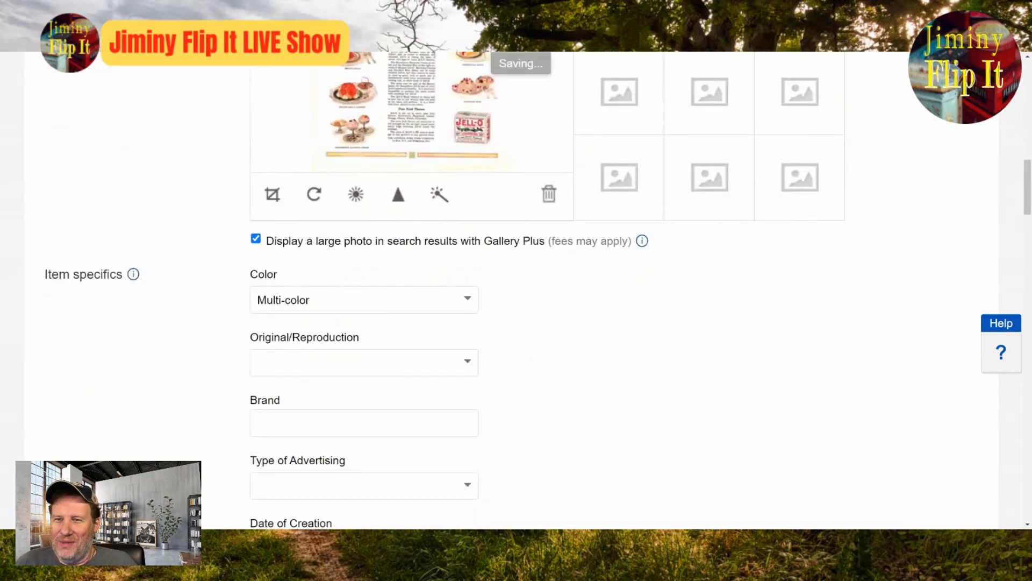
click(473, 371)
click(411, 389)
Step: Set Type of Advertising to Print Ad and Date of Creation to 1918
scroll(526, 401, down, 4)
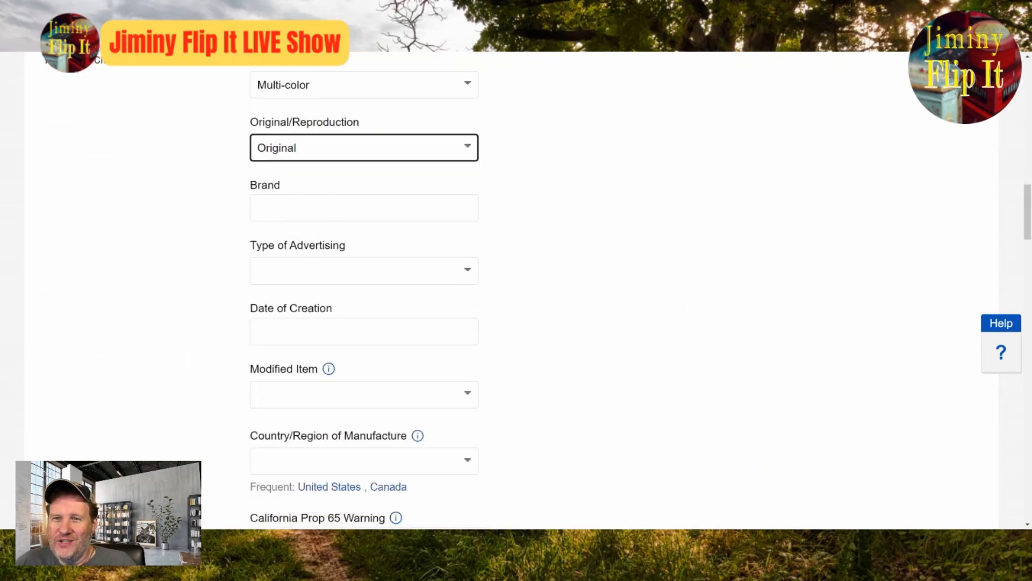
click(364, 271)
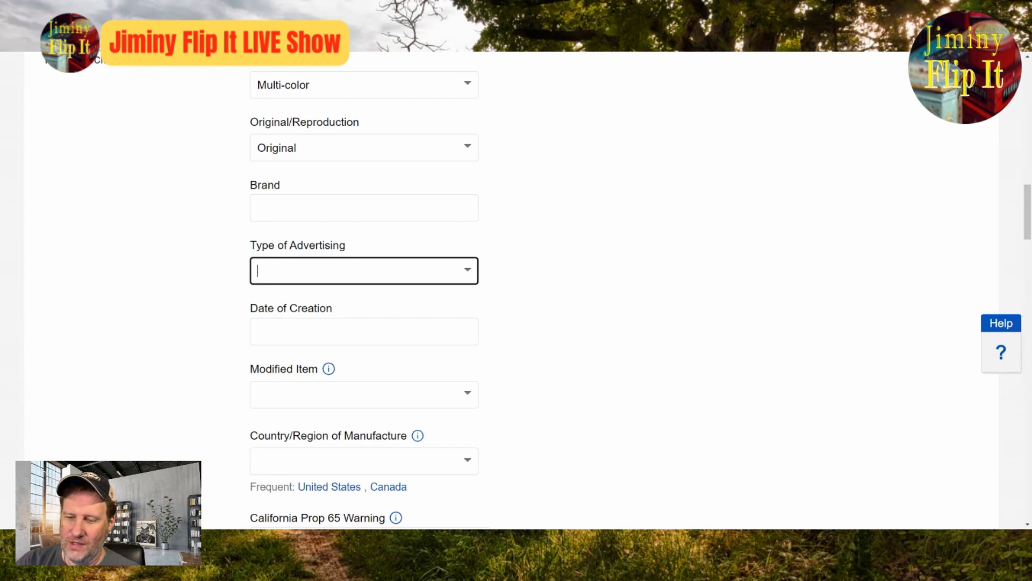
text(Priont)
key(BackSpace)
text(nt)
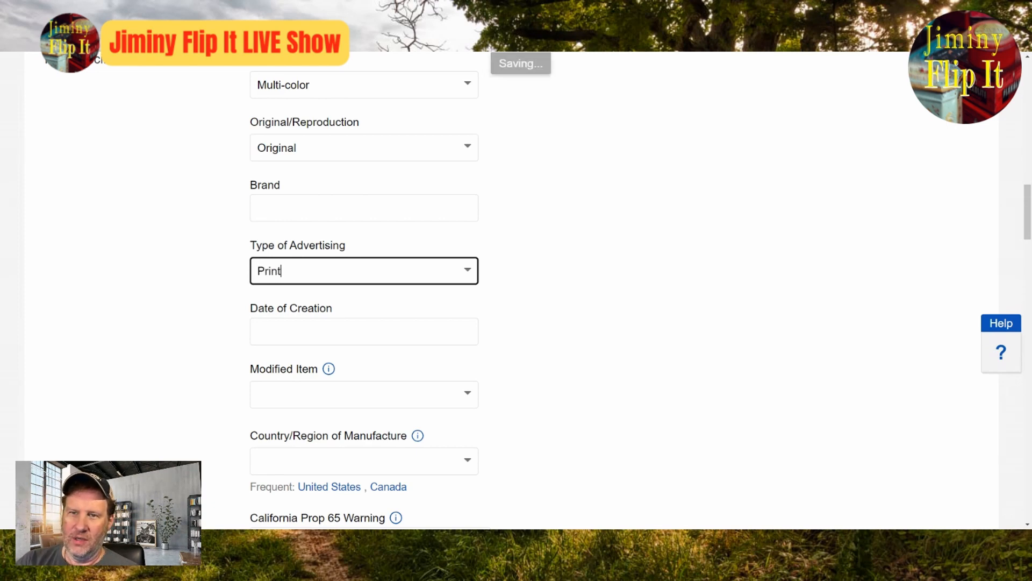
text( Ad)
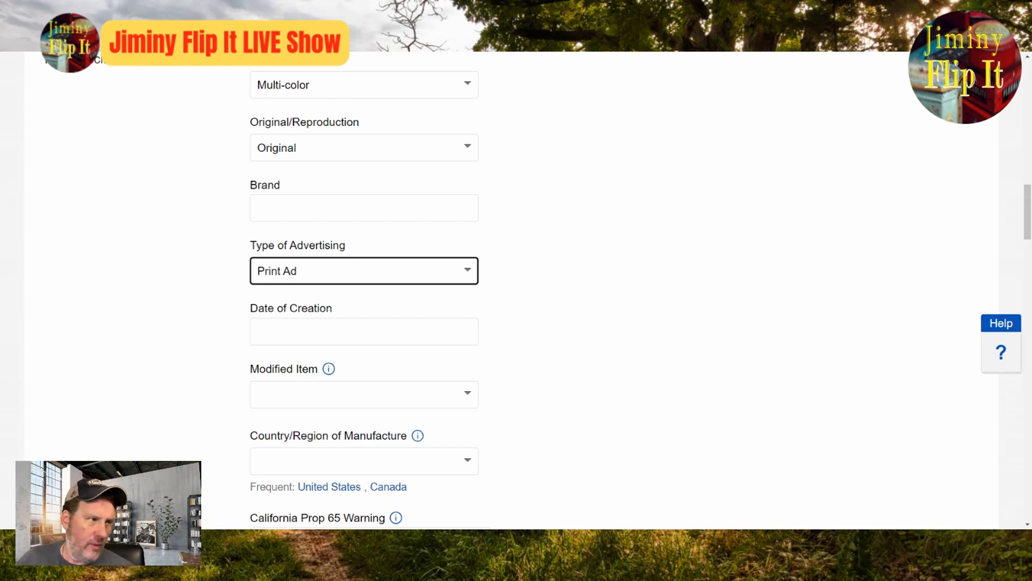
click(358, 325)
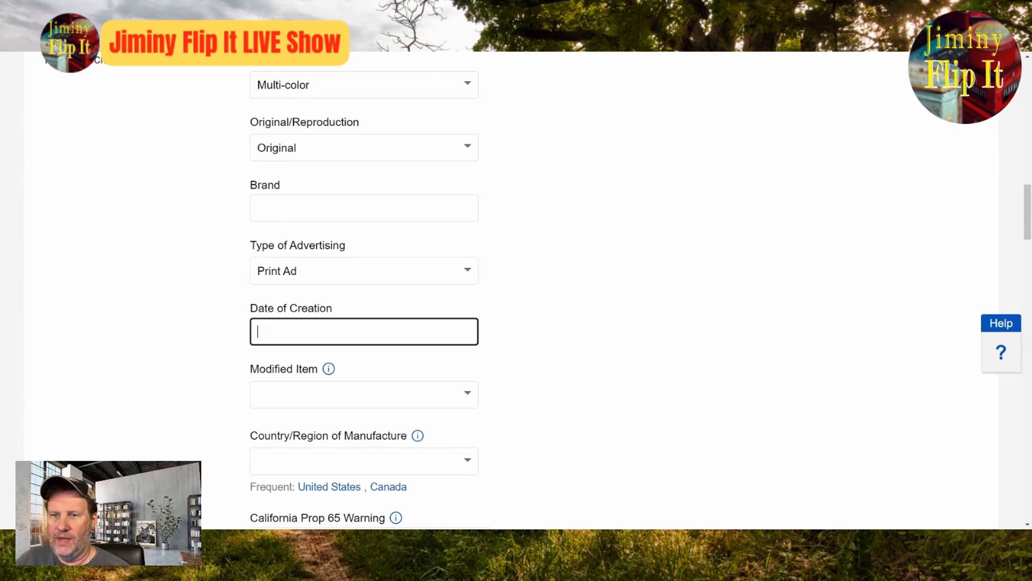
text(1918)
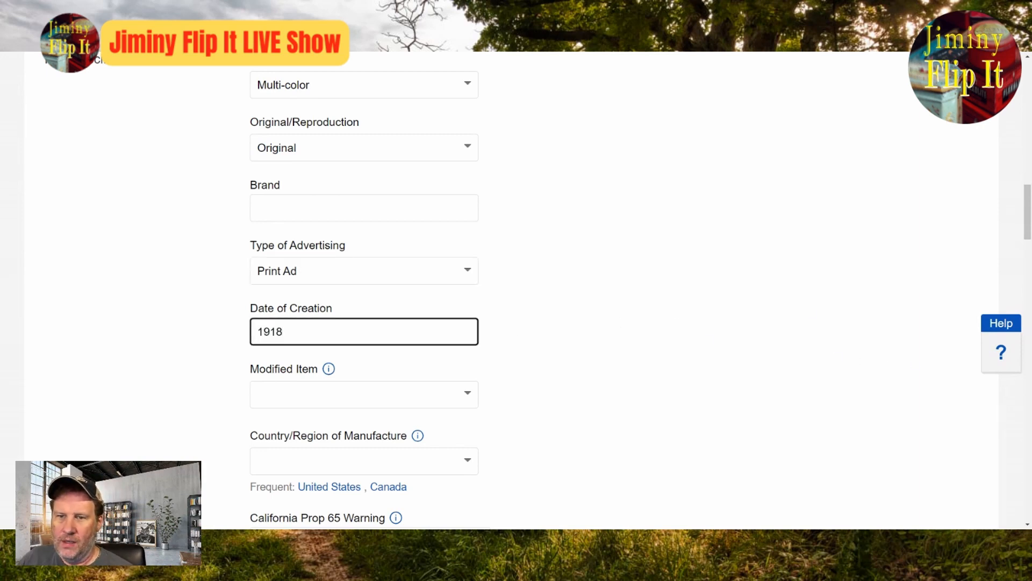
Step: Set Country/Region of Manufacture to United States and Modified Item to No
click(321, 487)
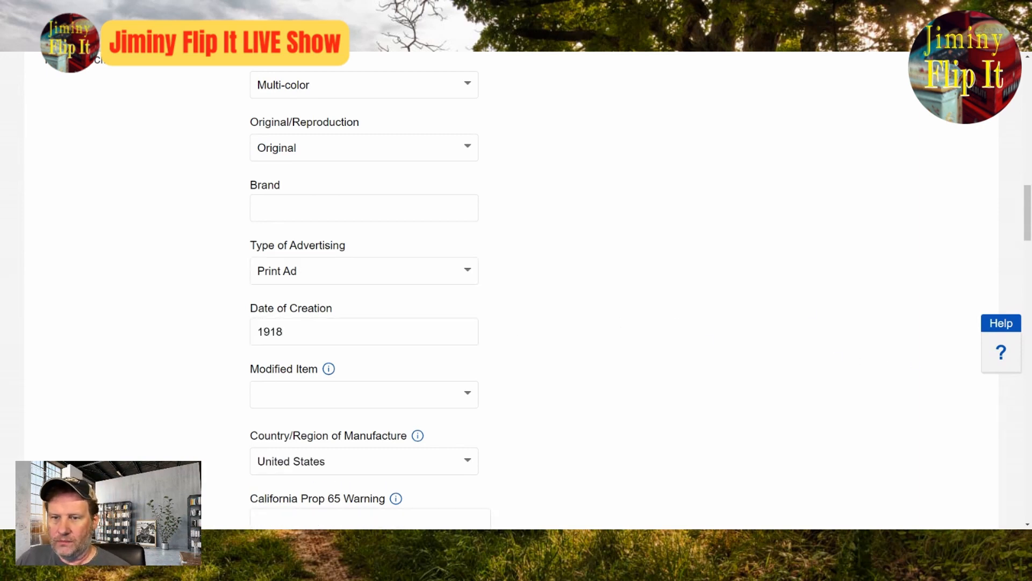
click(471, 396)
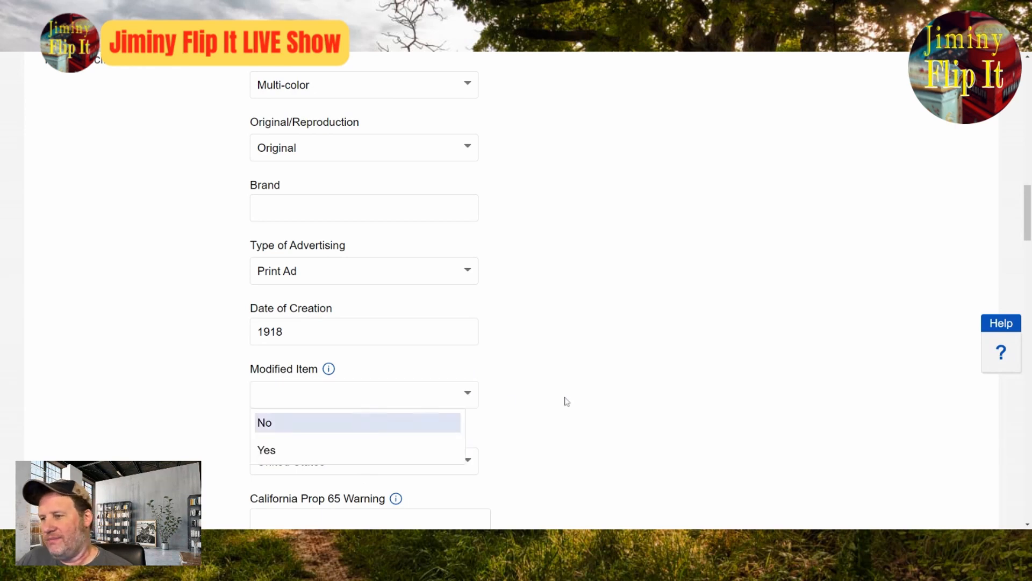
click(343, 425)
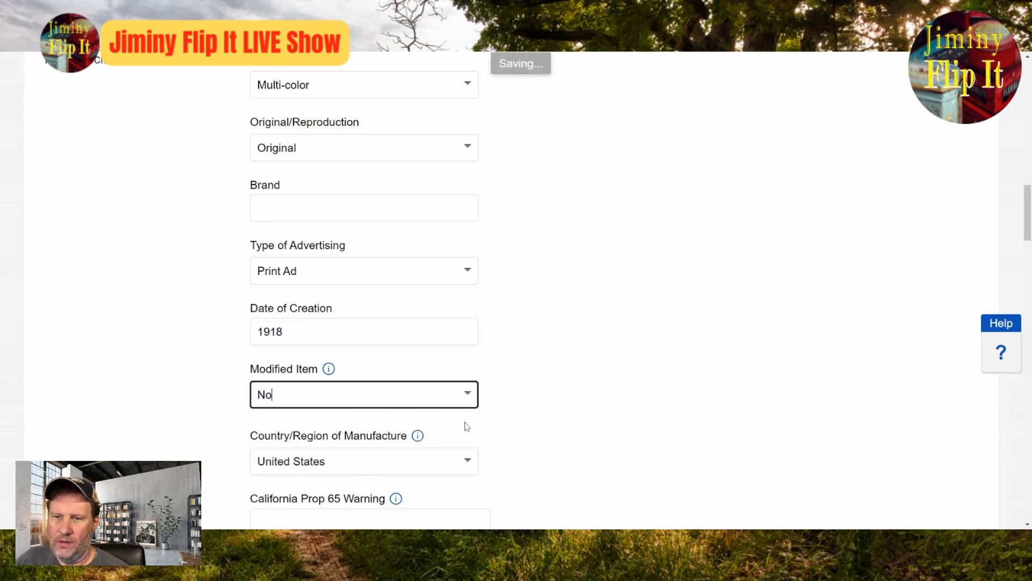
Step: Choose the first suggested Theme in the item specifics and check the item description
scroll(659, 392, down, 8)
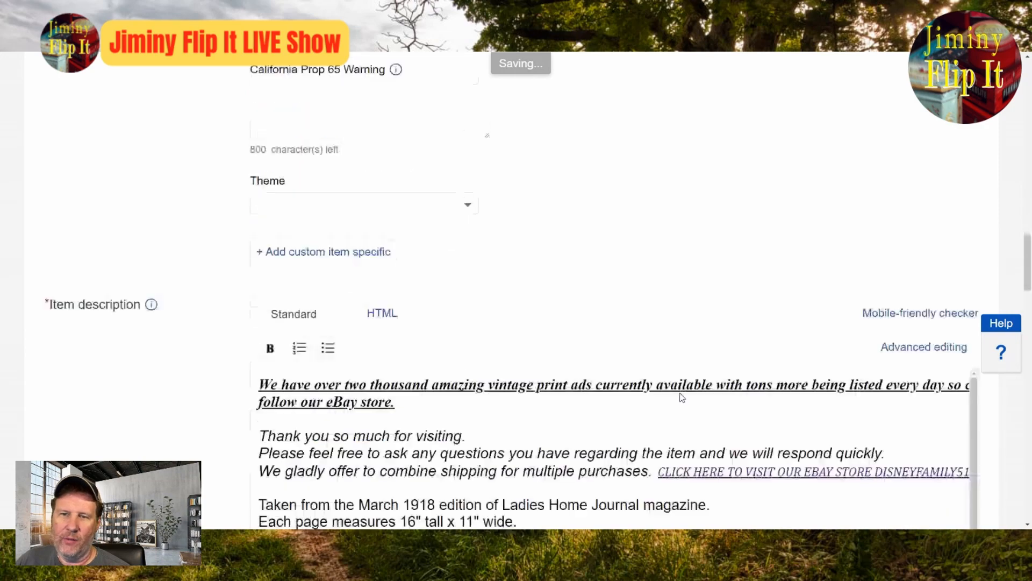
click(475, 214)
click(431, 231)
scroll(436, 246, down, 4)
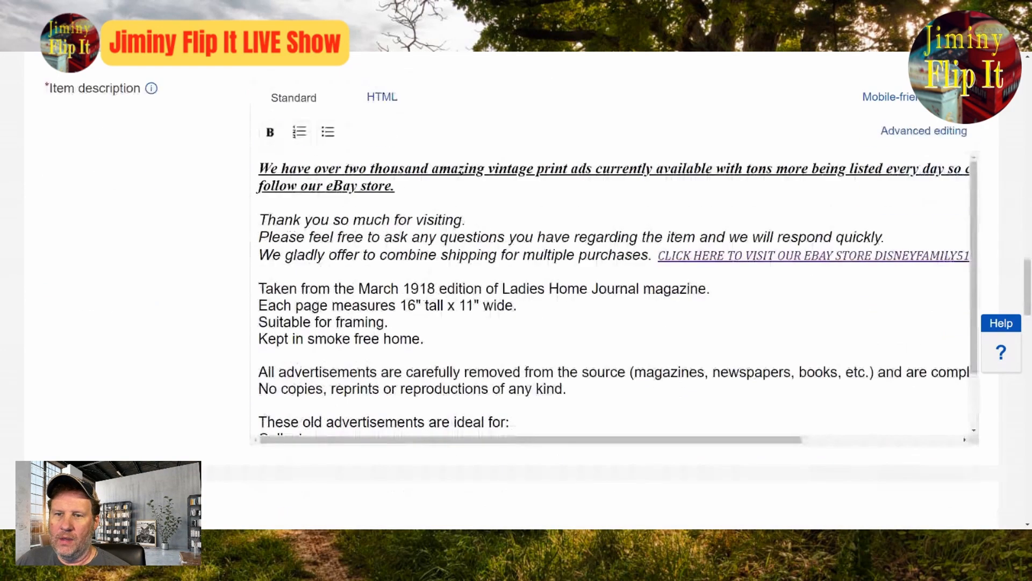
Step: Enter Jell-O as the Brand in the item specifics
scroll(578, 350, up, 12)
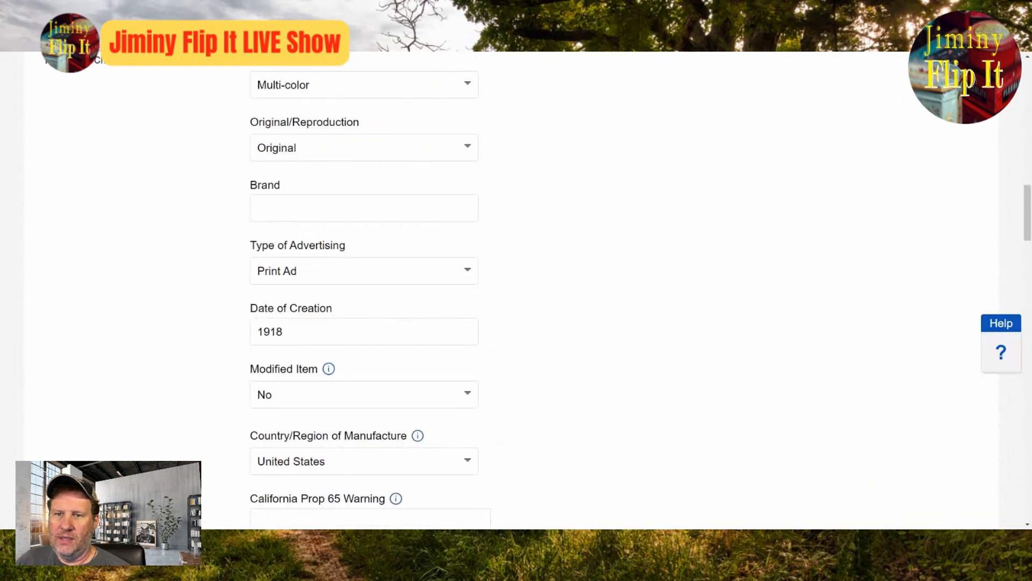
click(355, 210)
text(J)
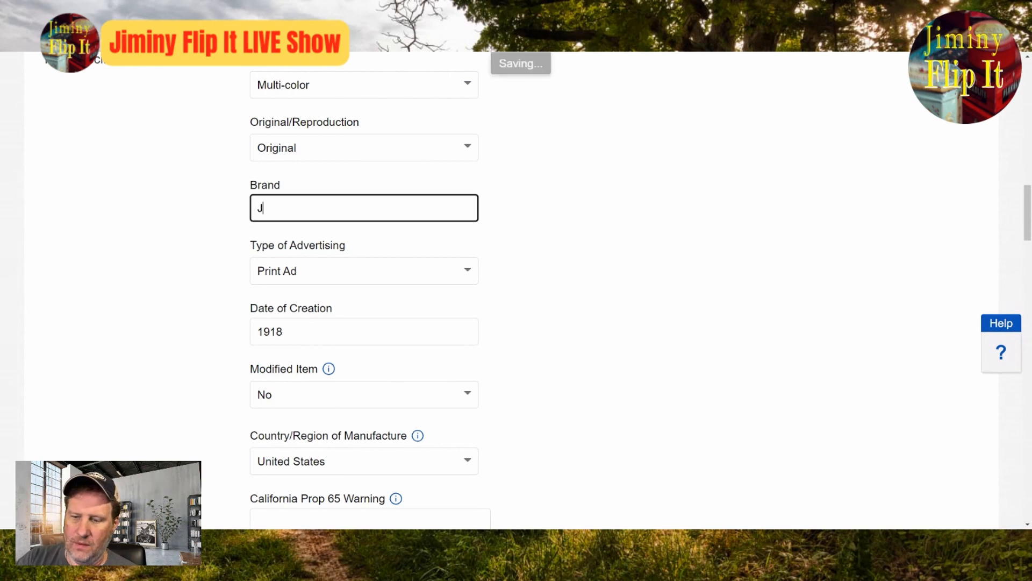
text(ell-O)
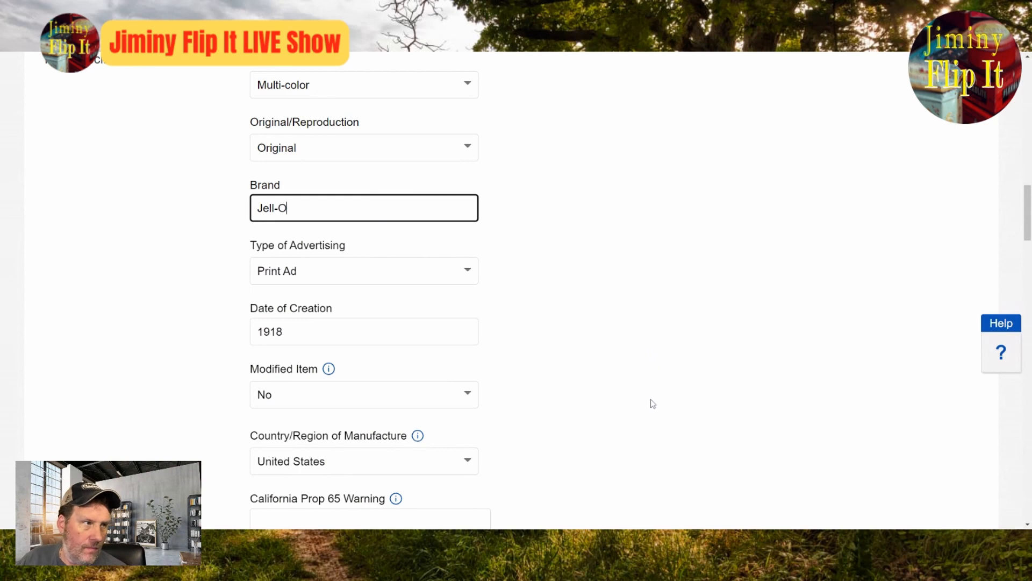
click(773, 341)
Step: Look over the Jell-O listing, save it as a draft and return to the Manage drafts list
scroll(790, 339, up, 15)
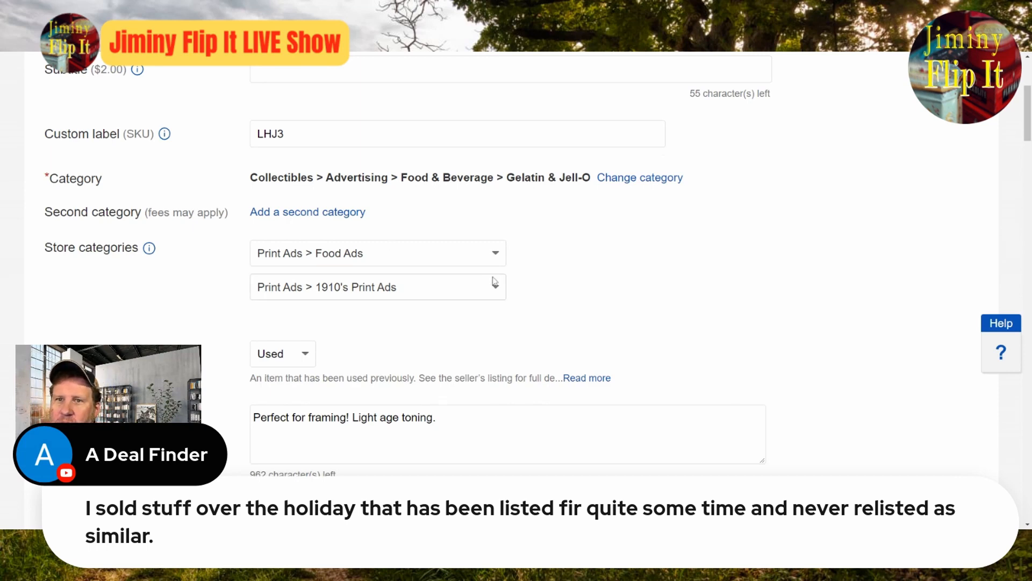
scroll(492, 276, up, 4)
scroll(570, 328, down, 20)
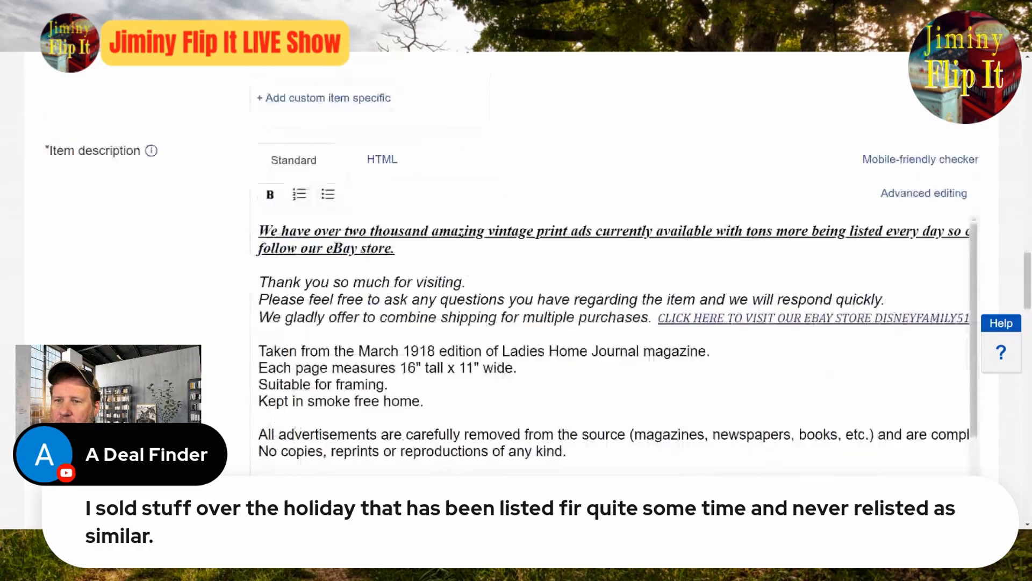
click(476, 453)
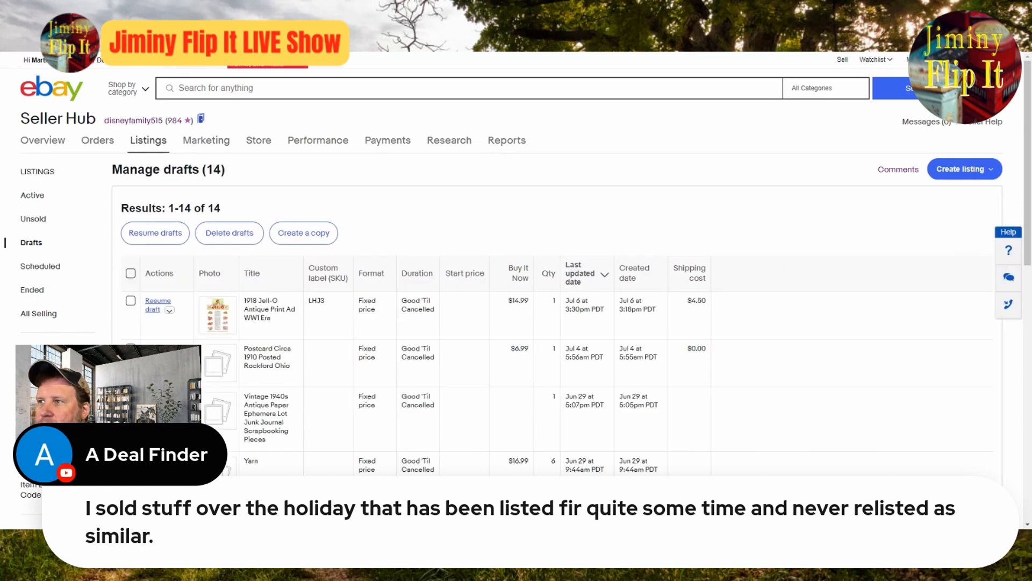
mouse_move(919, 60)
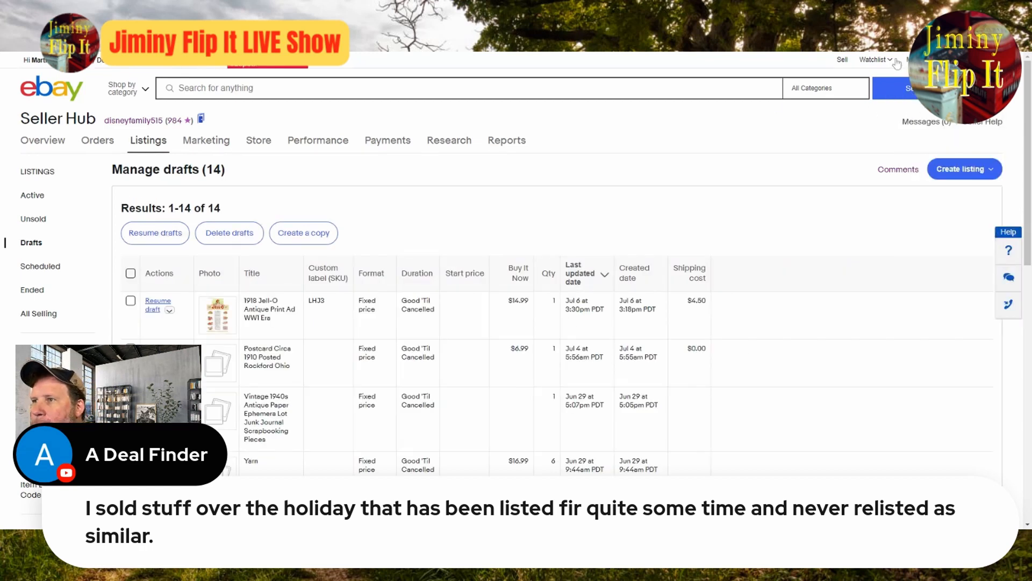
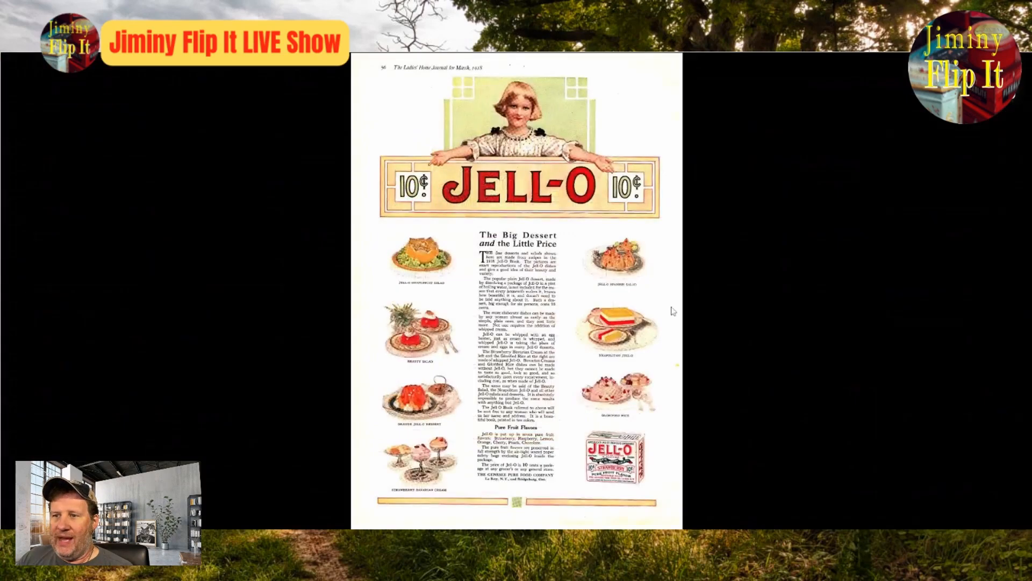
Step: Review the Jell-O listing's item specifics and description, and inspect the ad photo at enlarged size
click(721, 305)
scroll(722, 306, down, 8)
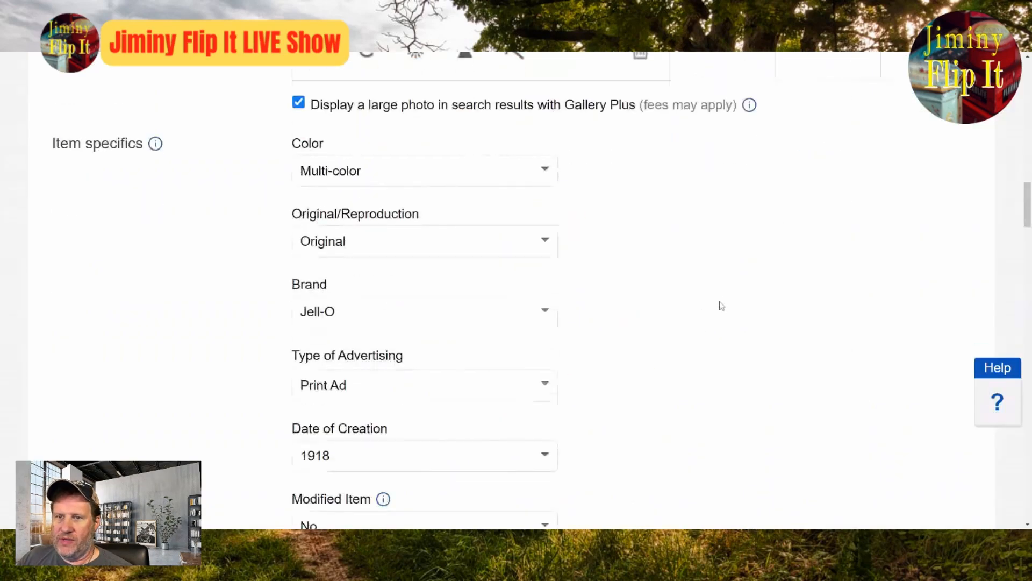
scroll(721, 306, down, 8)
scroll(722, 314, down, 4)
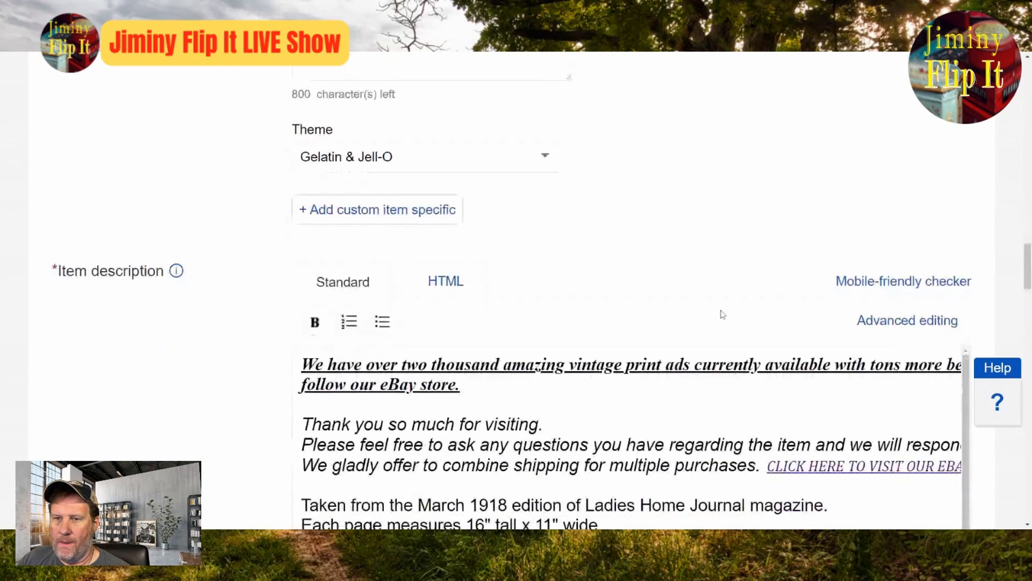
scroll(720, 312, up, 20)
click(480, 281)
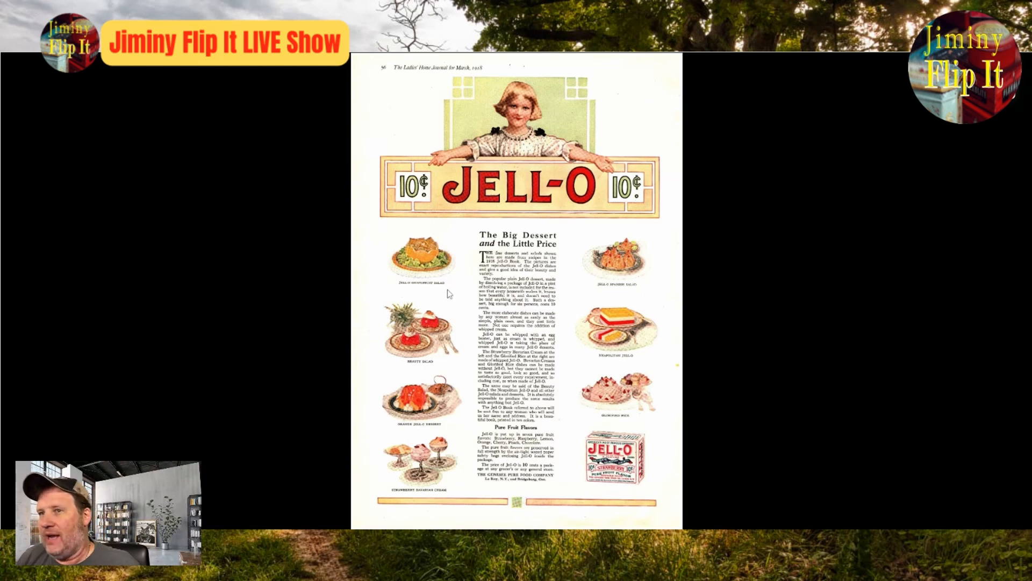
click(1003, 85)
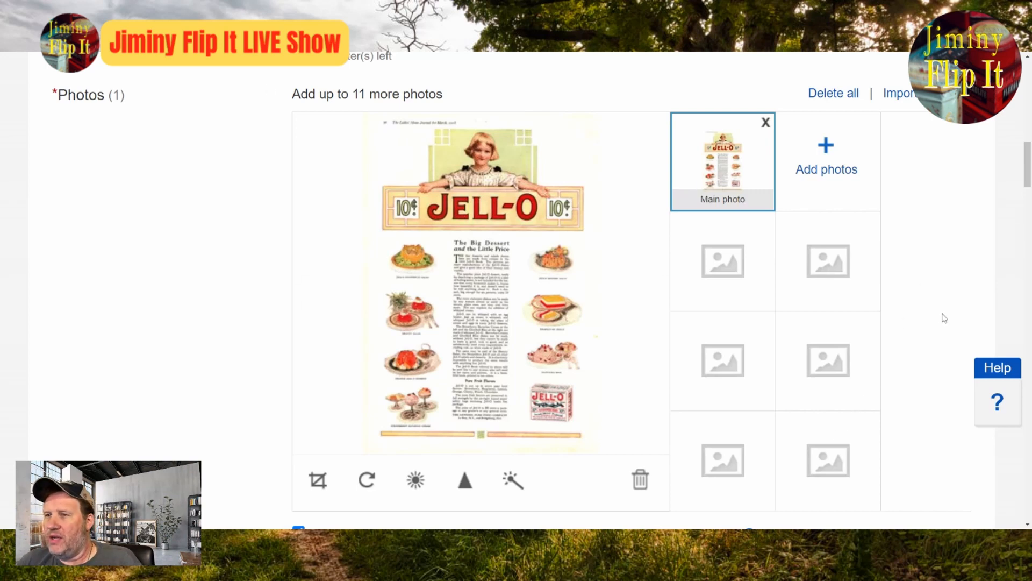
Step: Dismiss the notice about the new listing experience above the Jell-O listing form
scroll(914, 320, up, 8)
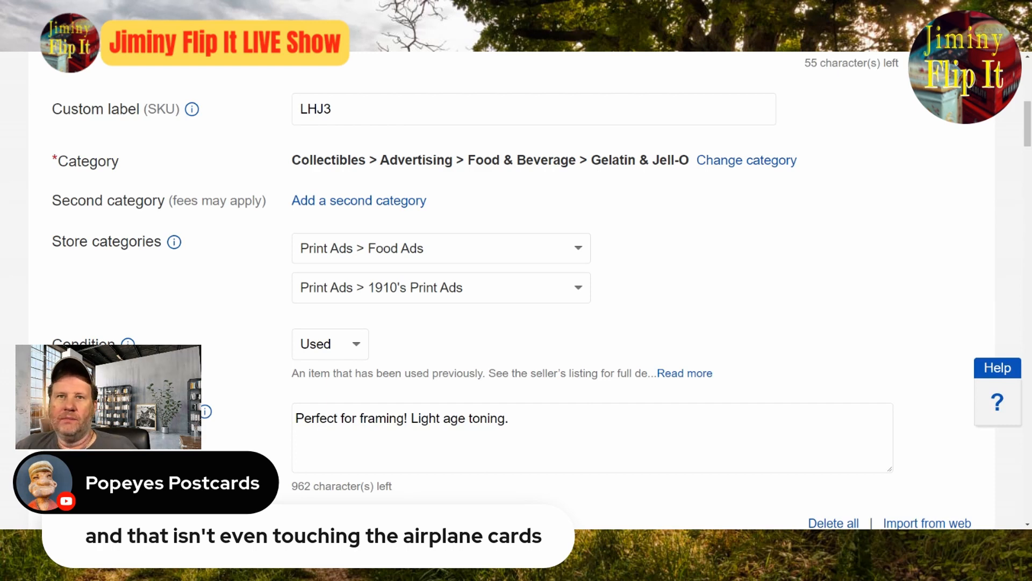
scroll(565, 396, up, 5)
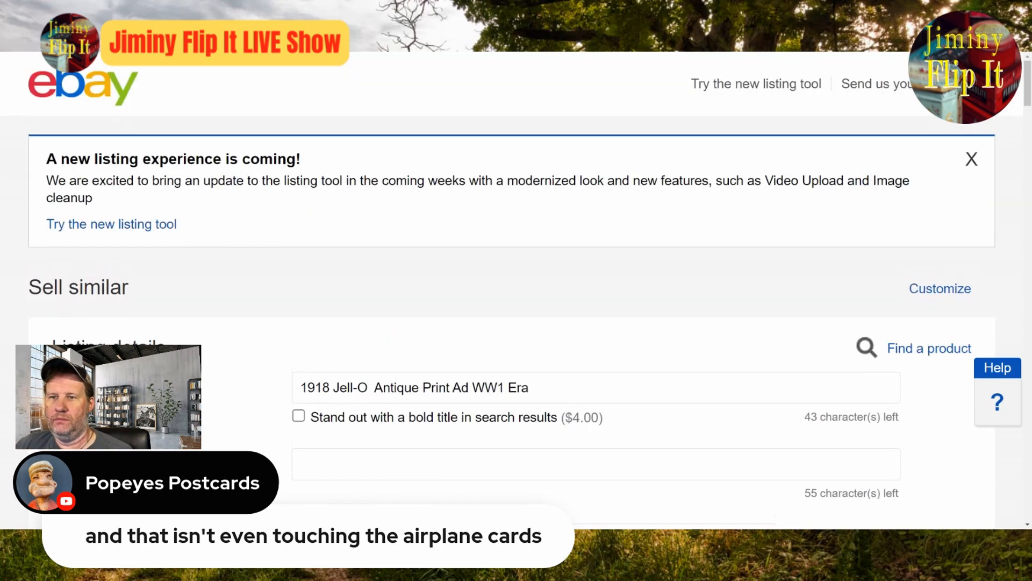
scroll(565, 396, down, 3)
scroll(562, 394, up, 5)
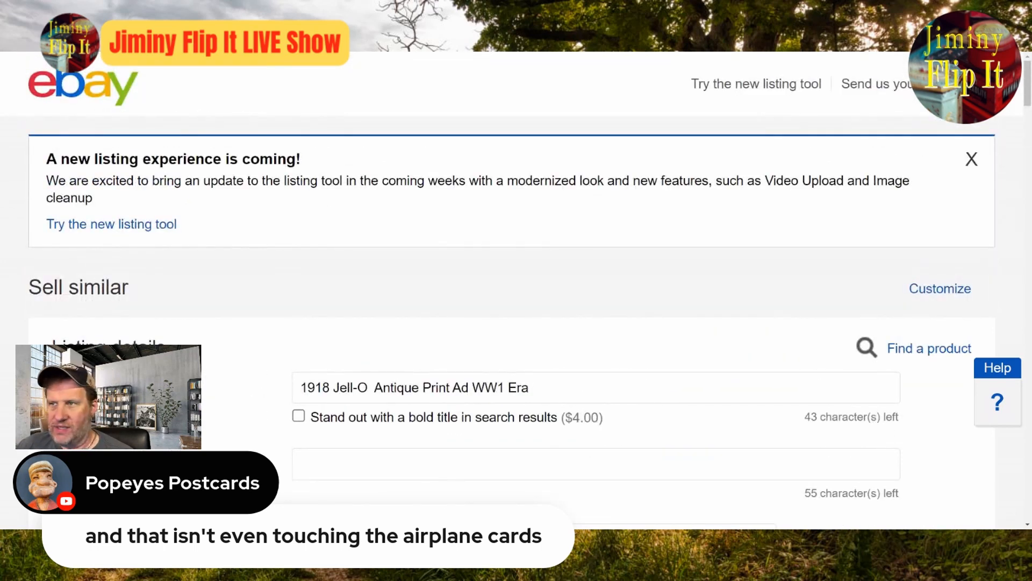
click(972, 160)
Step: Check the ad photo for keywords and append "Strawberry Flavored" to the end of the listing title
click(575, 246)
scroll(577, 260, down, 8)
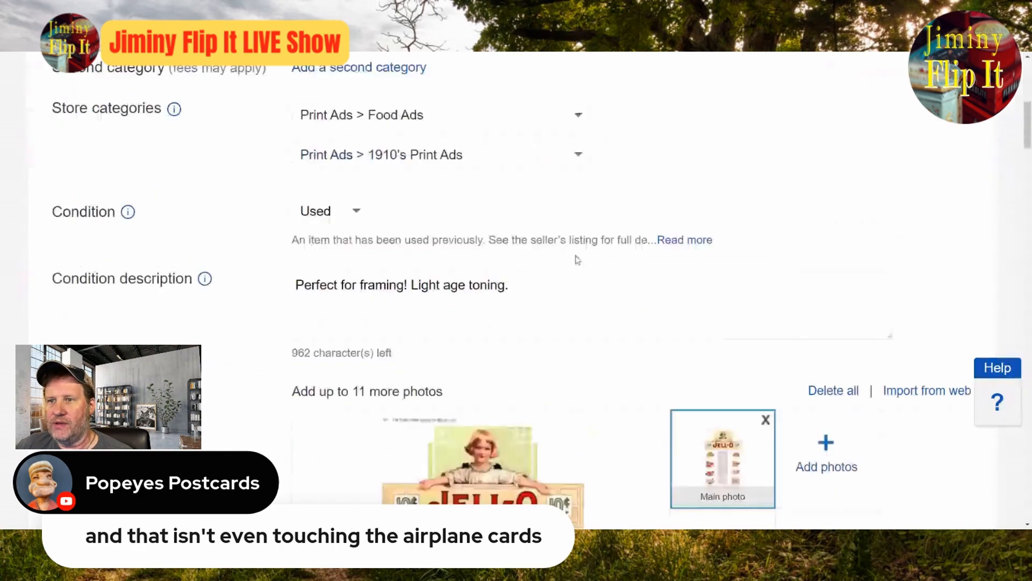
scroll(577, 260, down, 7)
scroll(559, 284, up, 10)
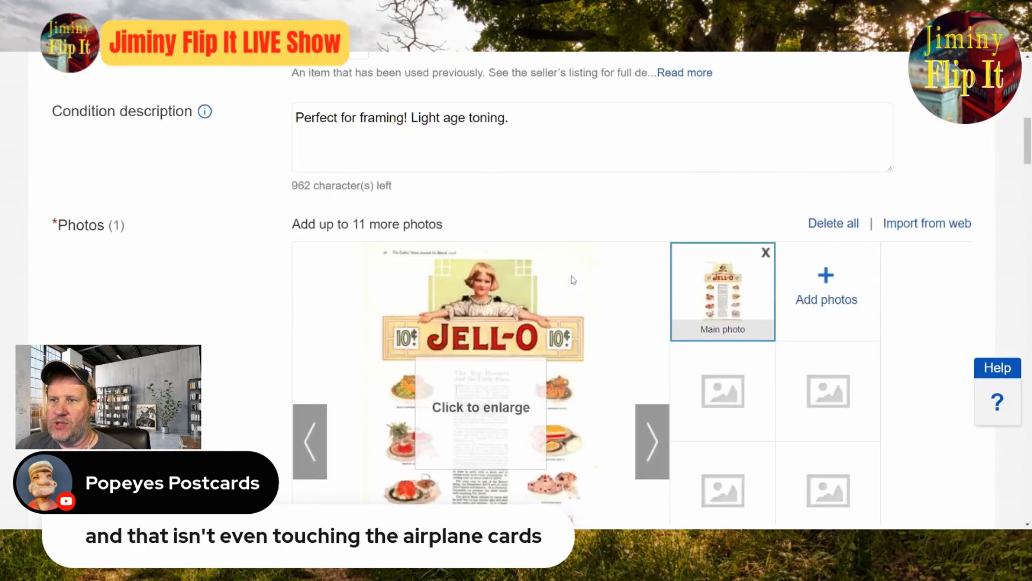
scroll(556, 289, up, 4)
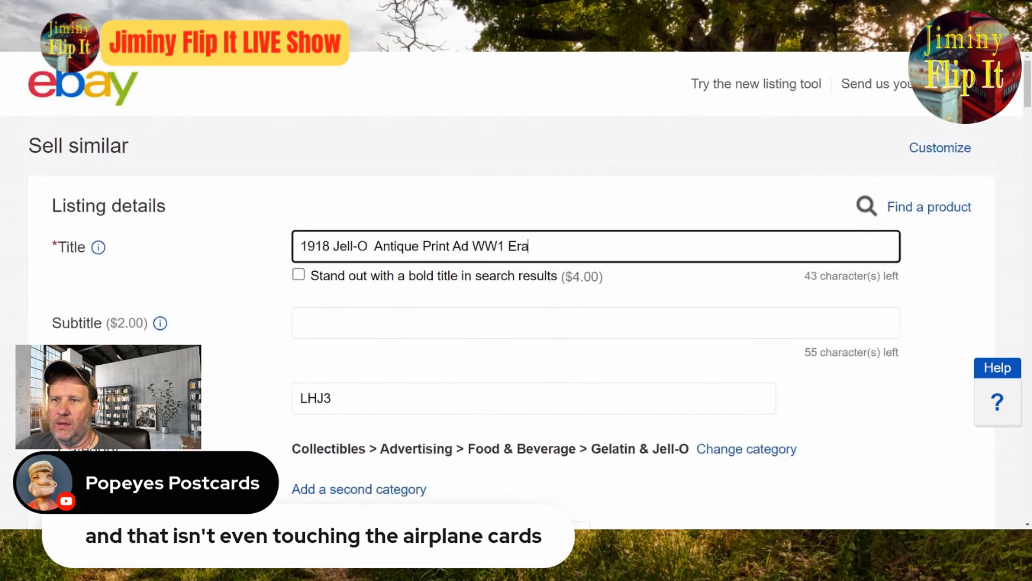
text(St)
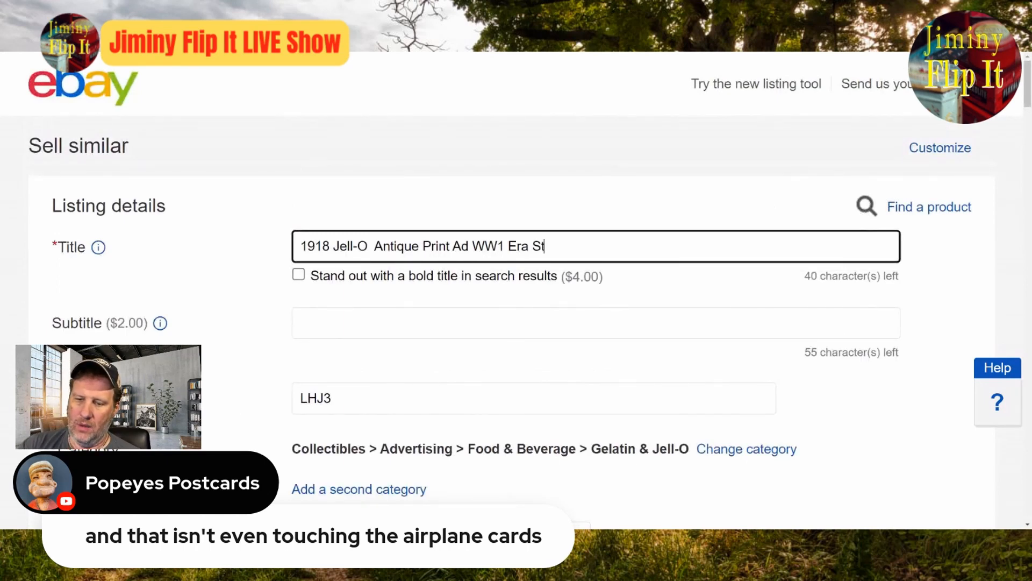
text(rawberry )
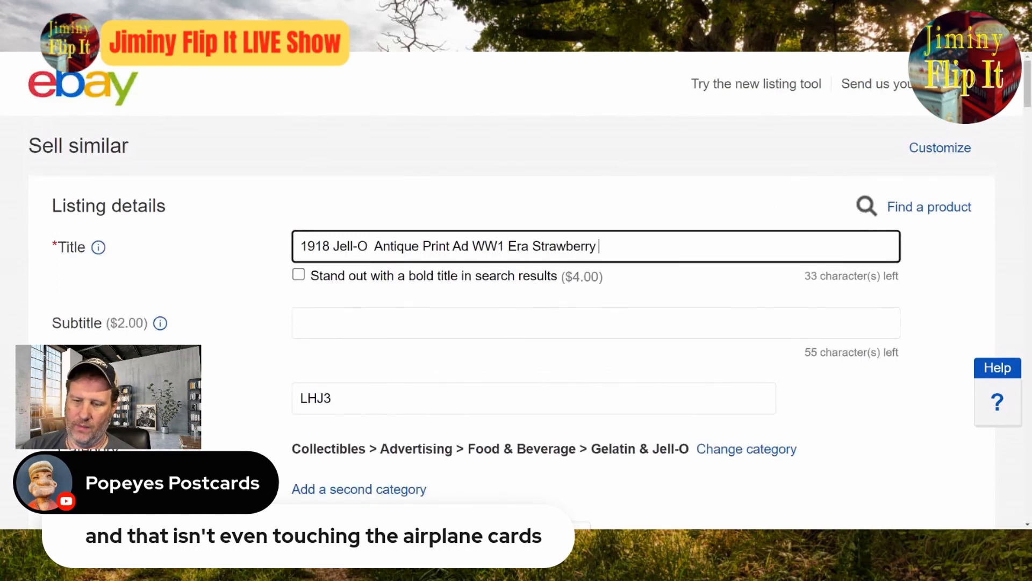
text(Flavcored)
key(BackSpace)
key(BackSpace)
key(BackSpace)
key(BackSpace)
key(BackSpace)
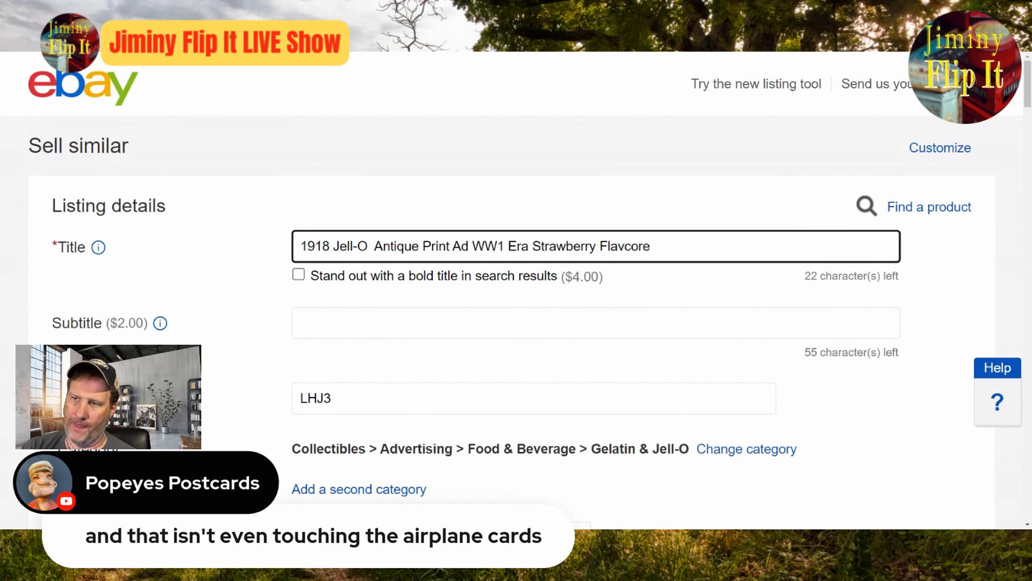
key(BackSpace)
text(ored )
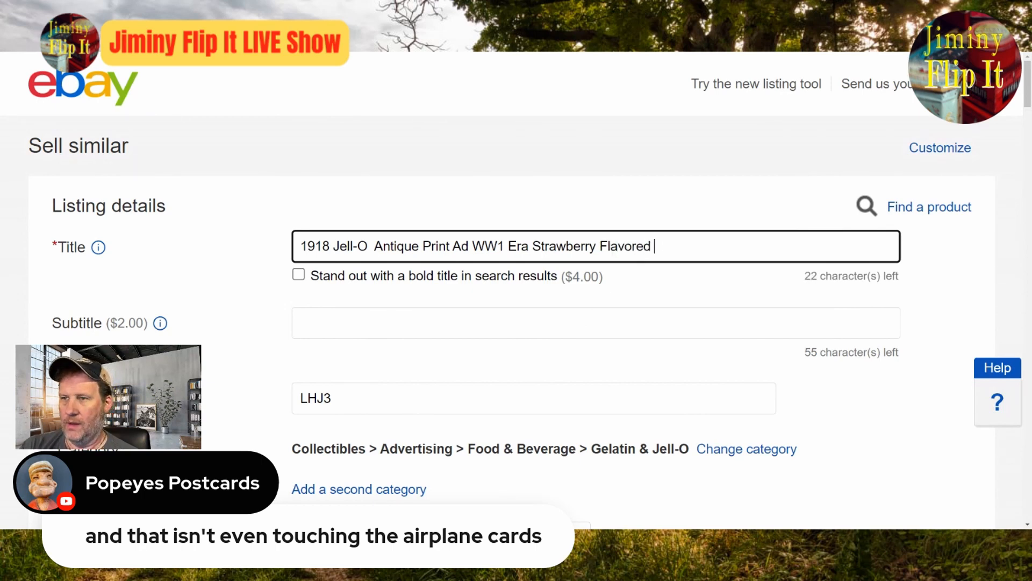
text(10 Cents)
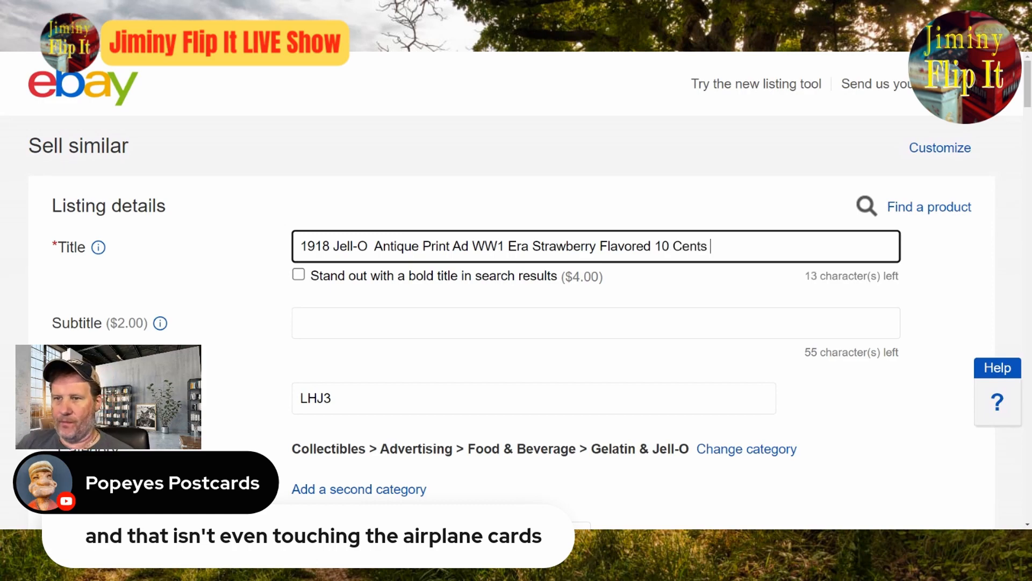
Step: Extend the end of the listing title with "10 Cents Recipes"
scroll(601, 289, down, 8)
scroll(601, 288, down, 2)
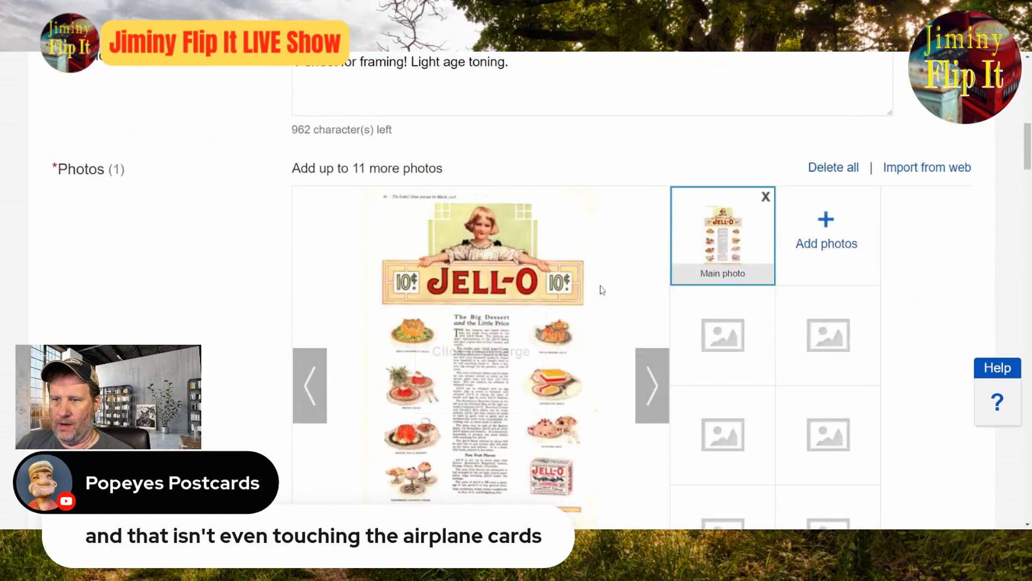
scroll(601, 289, up, 10)
text(Recipies)
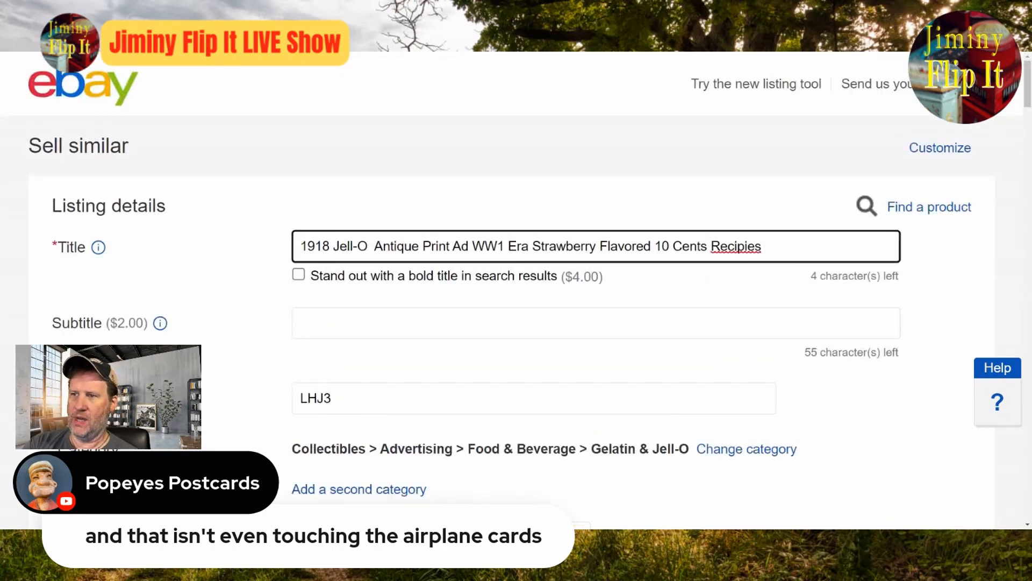
key(BackSpace)
key(BackSpace)
key(BackSpace)
key(BackSpace)
text(es)
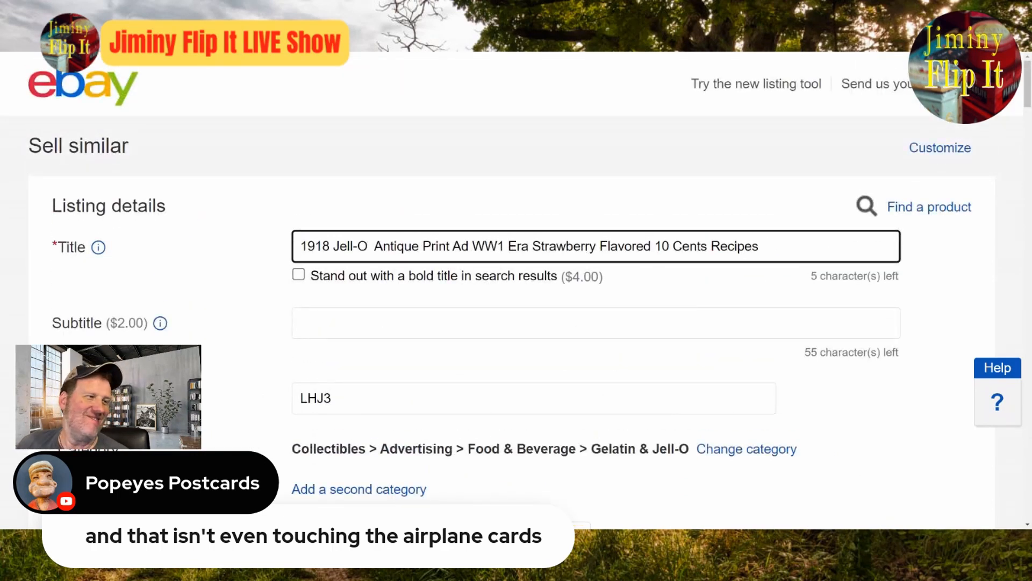
Step: Look over the remaining Jell-O listing details and submit the listing
scroll(783, 484, down, 4)
scroll(654, 358, up, 1)
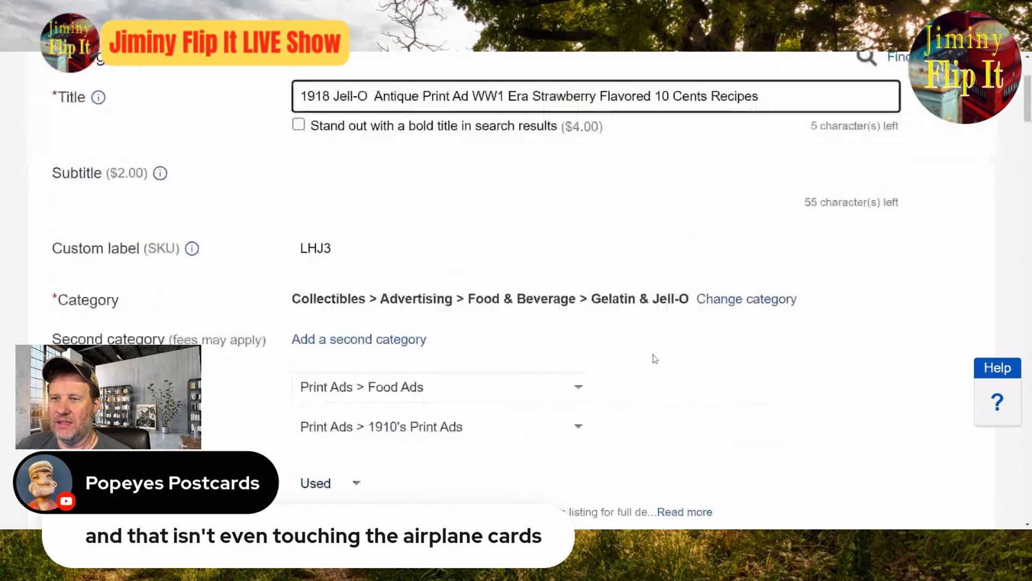
scroll(654, 358, down, 15)
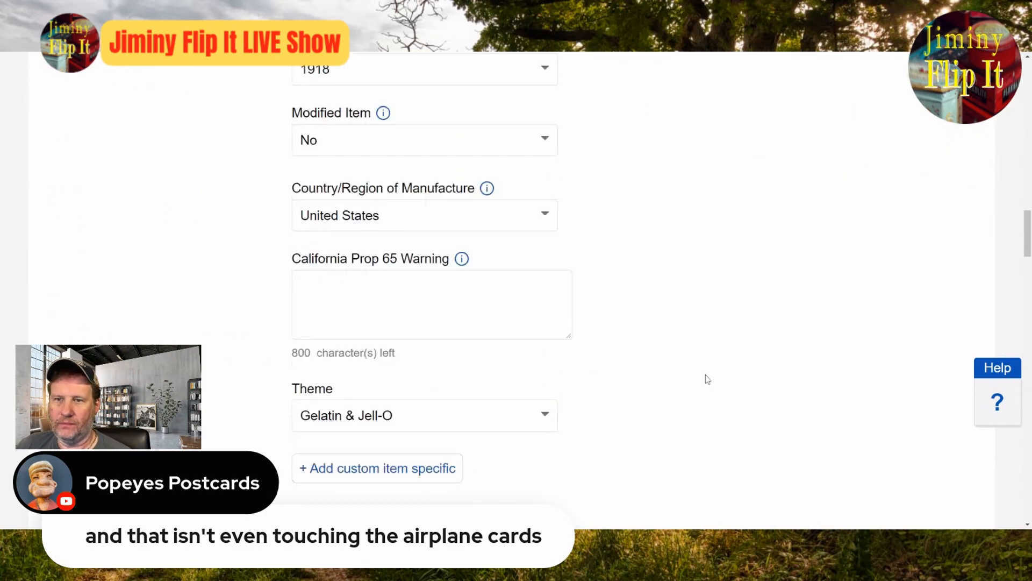
scroll(707, 379, down, 20)
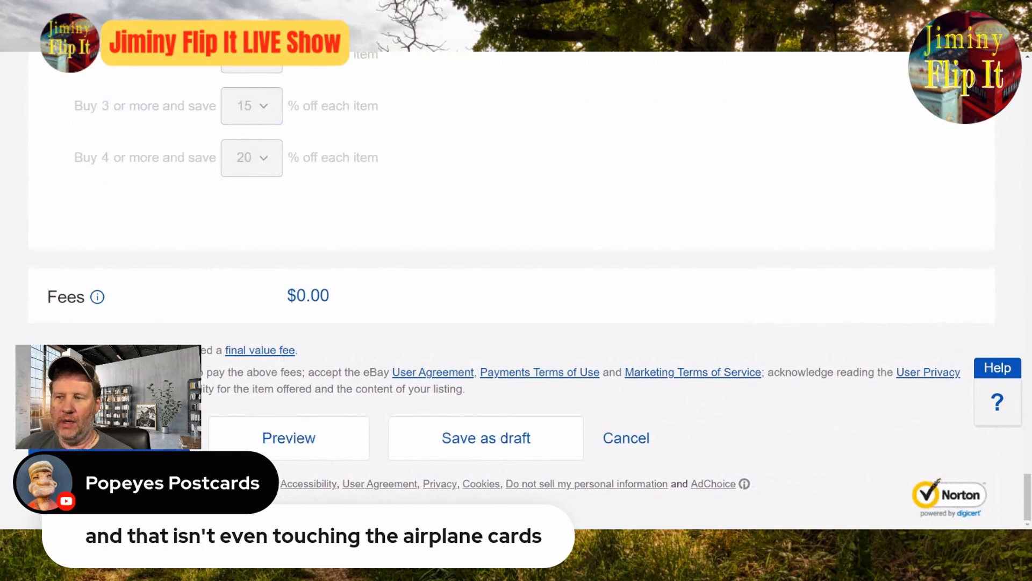
click(109, 438)
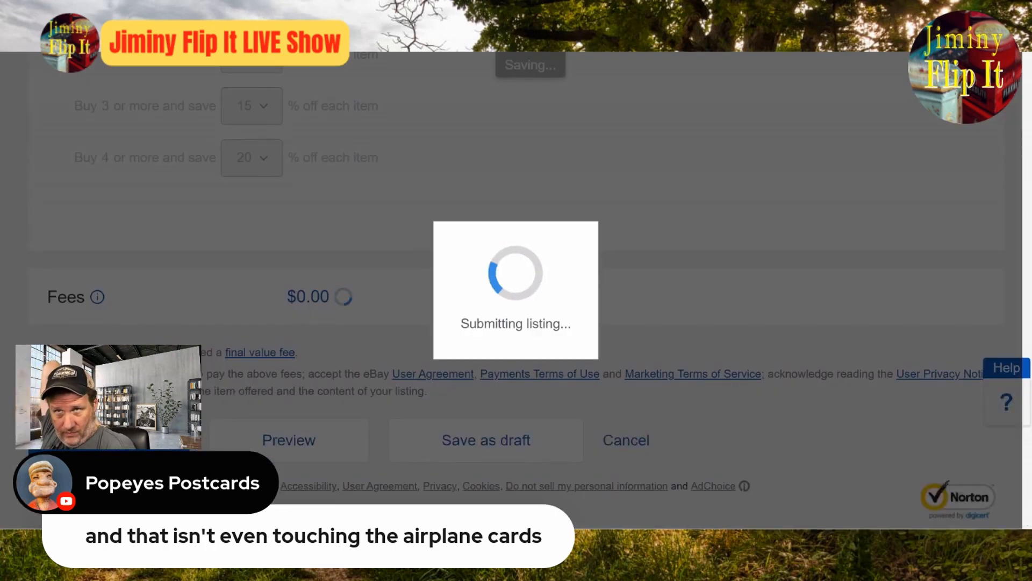